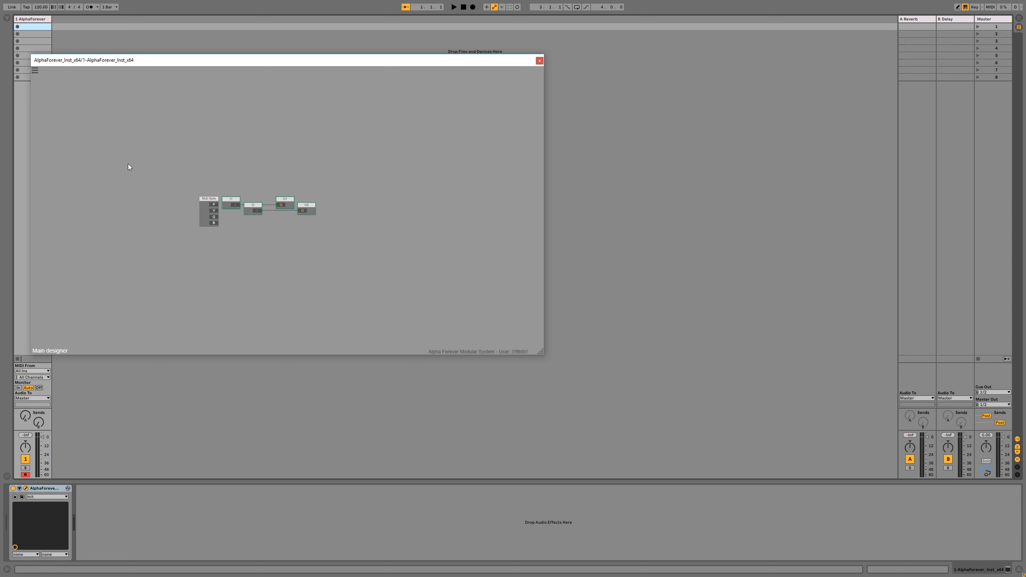
# Step: Delete all modules except Midi Note, enlarge the plug-in window and place Midi Note at the start of the canvas
pyautogui.press('Delete')
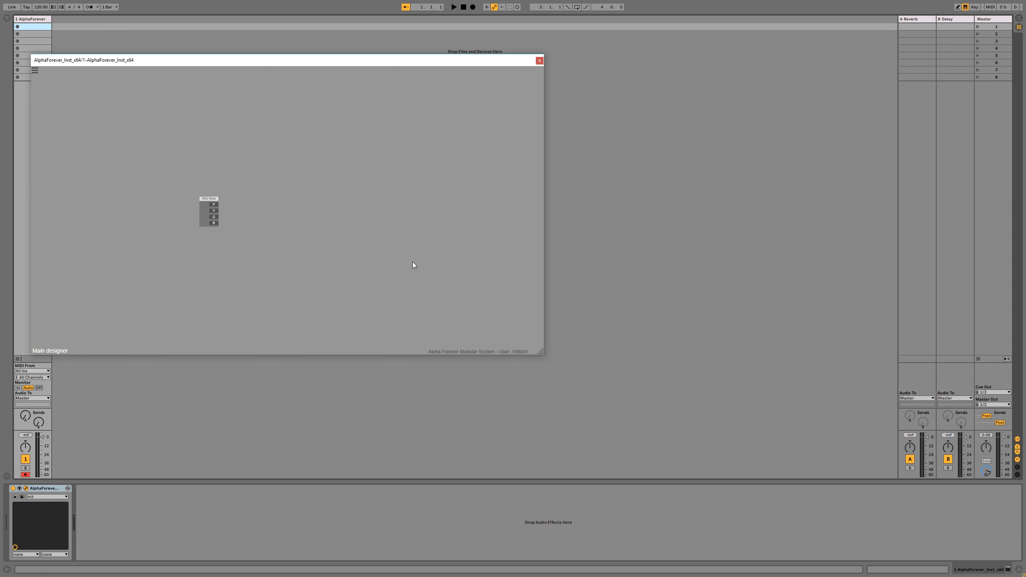
pyautogui.moveTo(540, 353); pyautogui.dragTo(985, 519)
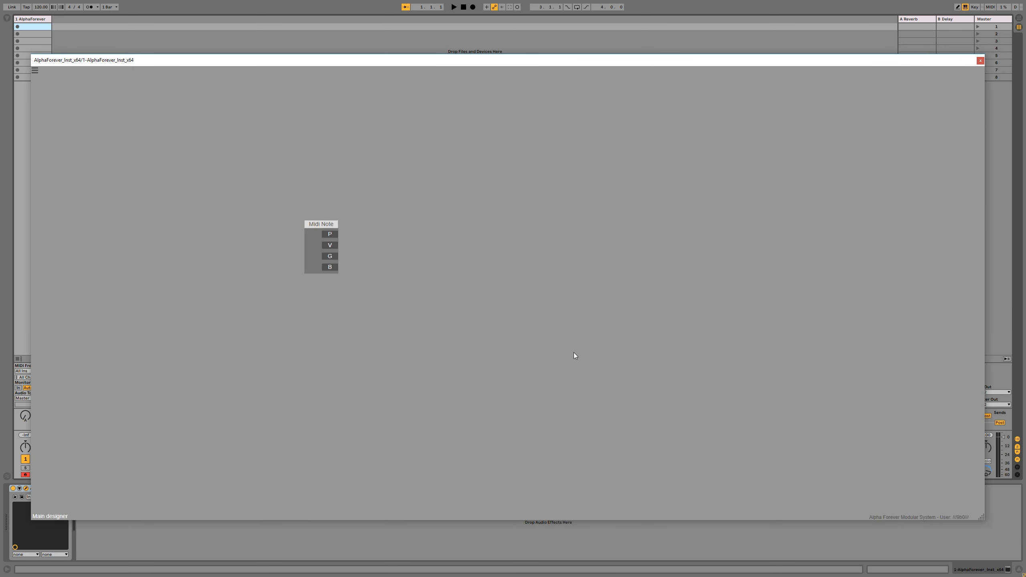
pyautogui.scroll(2, 310, 220)
pyautogui.moveTo(258, 210); pyautogui.dragTo(149, 177)
# Step: Add an OSC Multi oscillator module to the canvas, to the right of Midi Note
pyautogui.rightClick(396, 207)
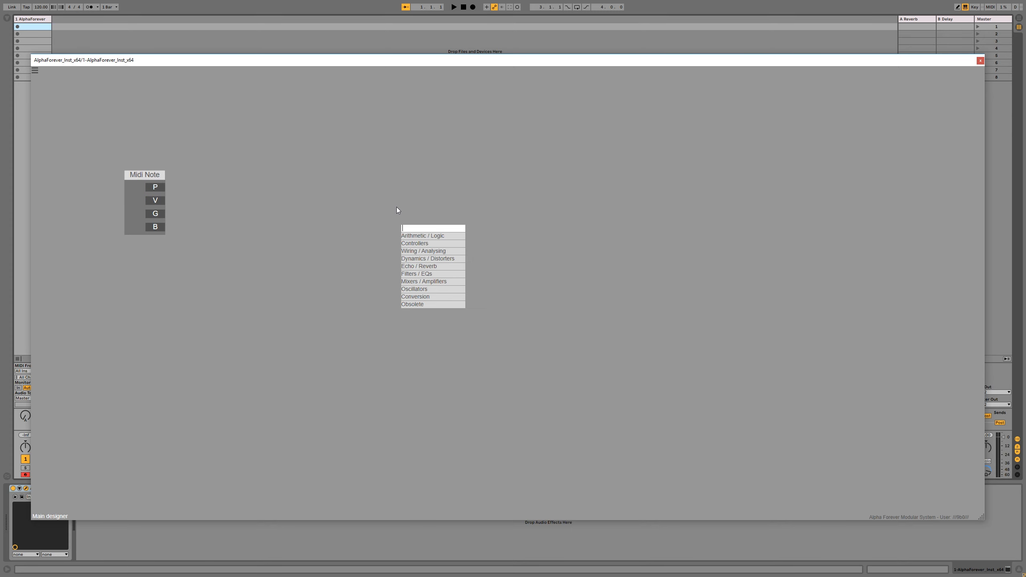
pyautogui.write('osc')
pyautogui.click(485, 289)
# Step: Add a Filter Modulated module beside the oscillator and wire the oscillator's O output to the filter's In
pyautogui.rightClick(538, 251)
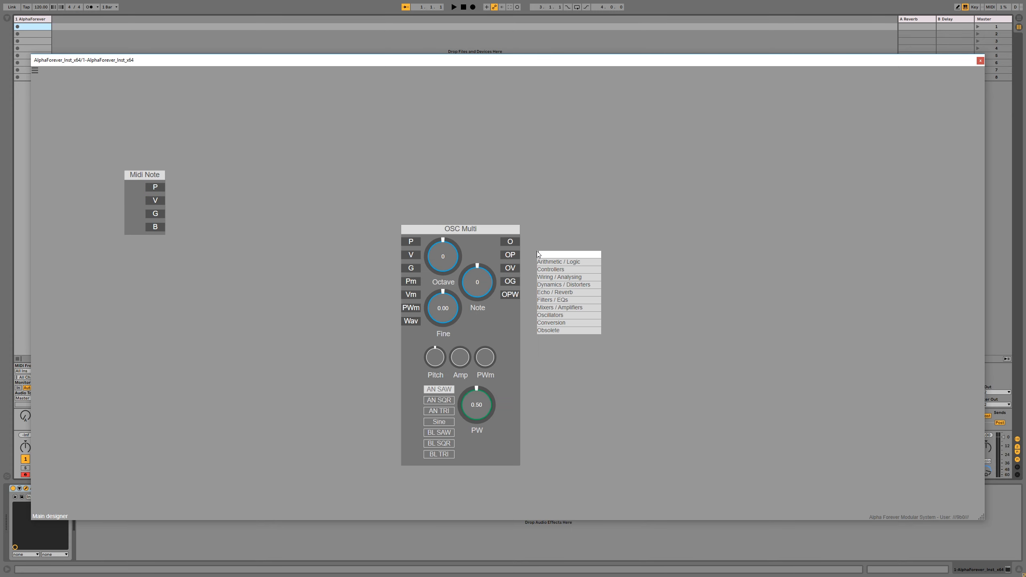
pyautogui.write('filter')
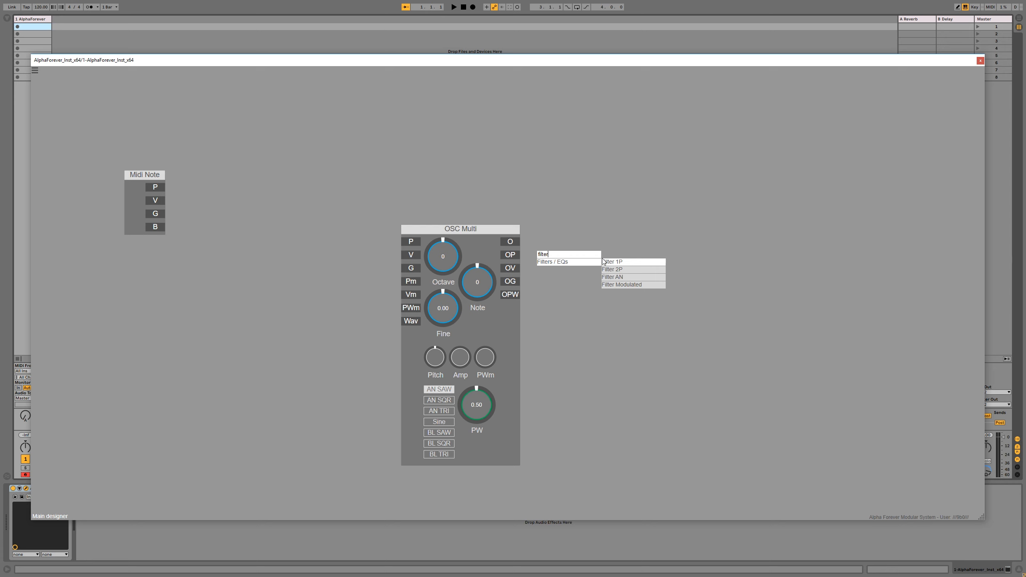
pyautogui.click(622, 284)
pyautogui.moveTo(548, 246); pyautogui.dragTo(608, 212)
pyautogui.moveTo(517, 238); pyautogui.dragTo(609, 235)
pyautogui.rightClick(603, 235)
pyautogui.click(592, 190)
pyautogui.click(543, 182)
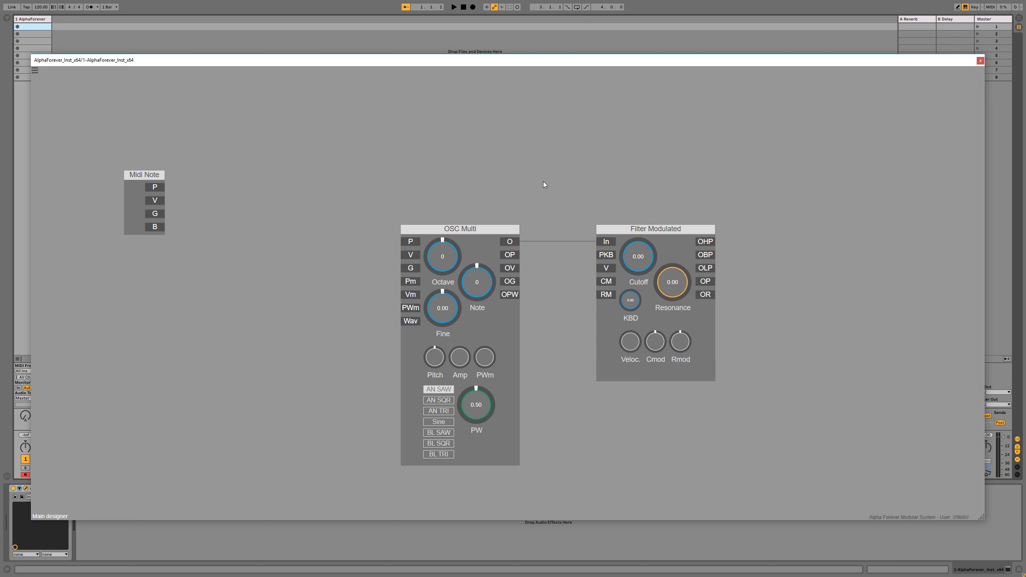
# Step: Wire Midi Note's P output to OSC Multi's P input and line up the oscillator and filter with Midi Note
pyautogui.moveTo(155, 188); pyautogui.dragTo(410, 241)
pyautogui.moveTo(375, 199); pyautogui.dragTo(605, 332)
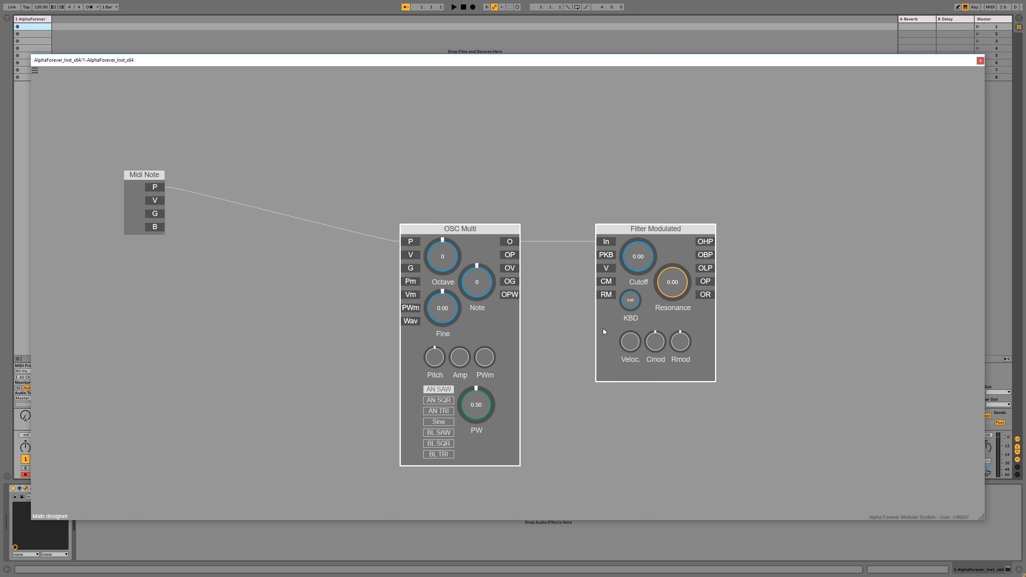
pyautogui.doubleClick(410, 242)
pyautogui.moveTo(428, 151); pyautogui.dragTo(368, 157)
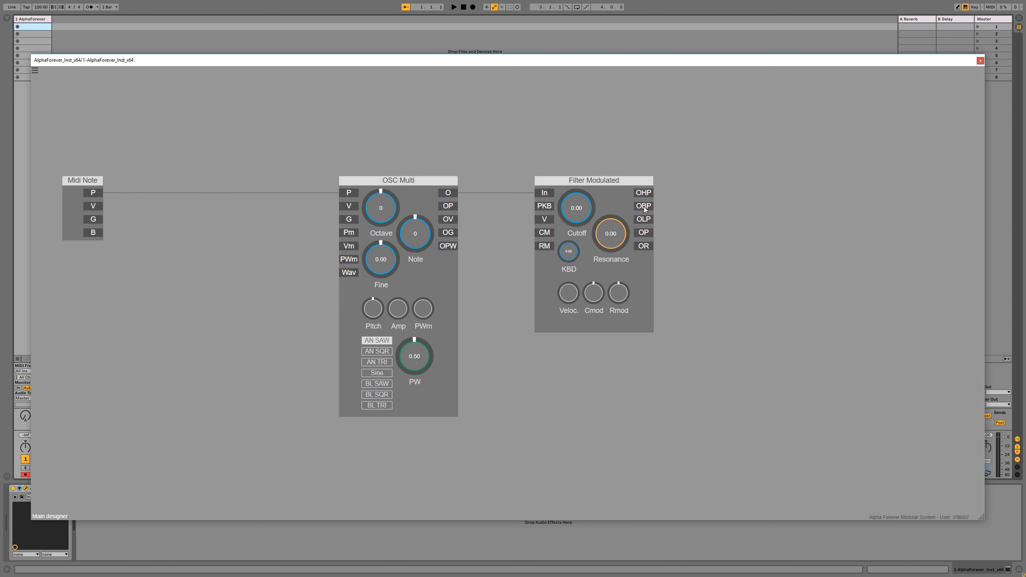
# Step: Add a Gain Lin module to the filter's OLP output, feed OLP into both In1 and In2, and move it closer
pyautogui.rightClick(643, 221)
pyautogui.write('gain')
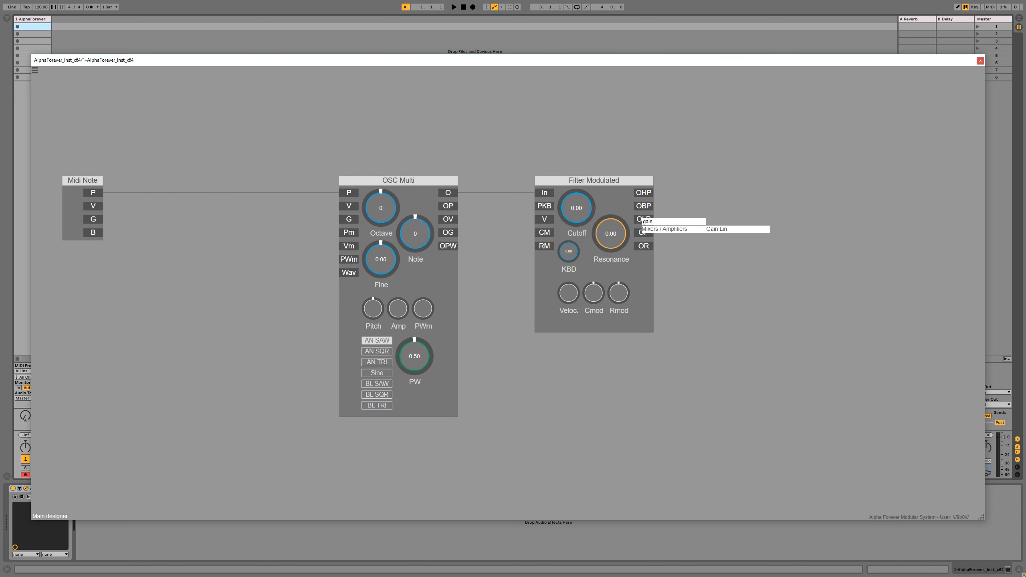
pyautogui.click(716, 229)
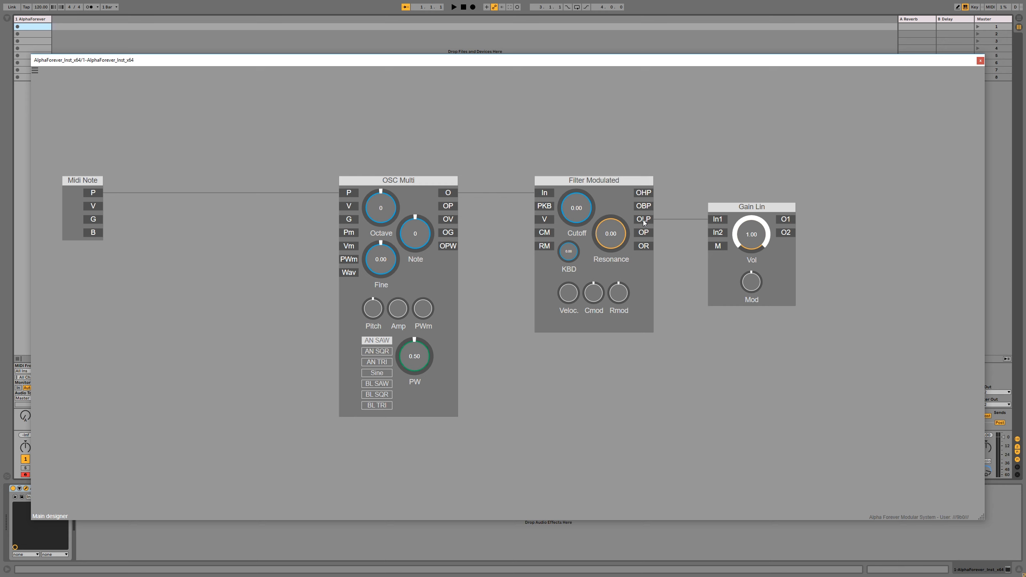
pyautogui.click(718, 234)
pyautogui.moveTo(735, 209); pyautogui.dragTo(701, 210)
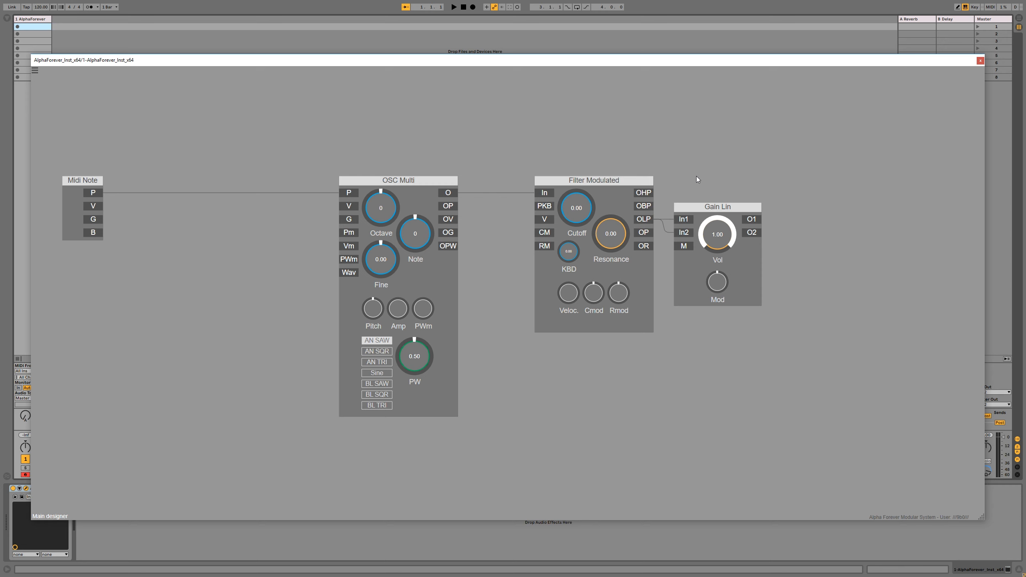
# Step: Move the Filter Modulated and Gain Lin modules together closer to OSC Multi
pyautogui.moveTo(794, 148); pyautogui.dragTo(460, 398)
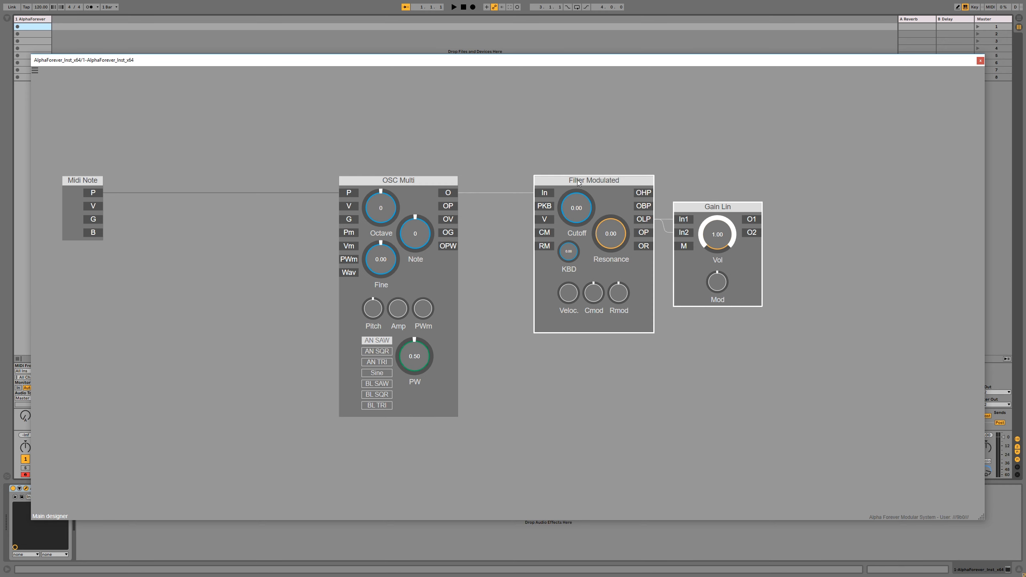
pyautogui.moveTo(578, 182); pyautogui.dragTo(522, 184)
pyautogui.click(609, 161)
# Step: Add a second Gain Lin wired from the first one's O1 and O2 to In1 and In2, and place it close by
pyautogui.rightClick(696, 220)
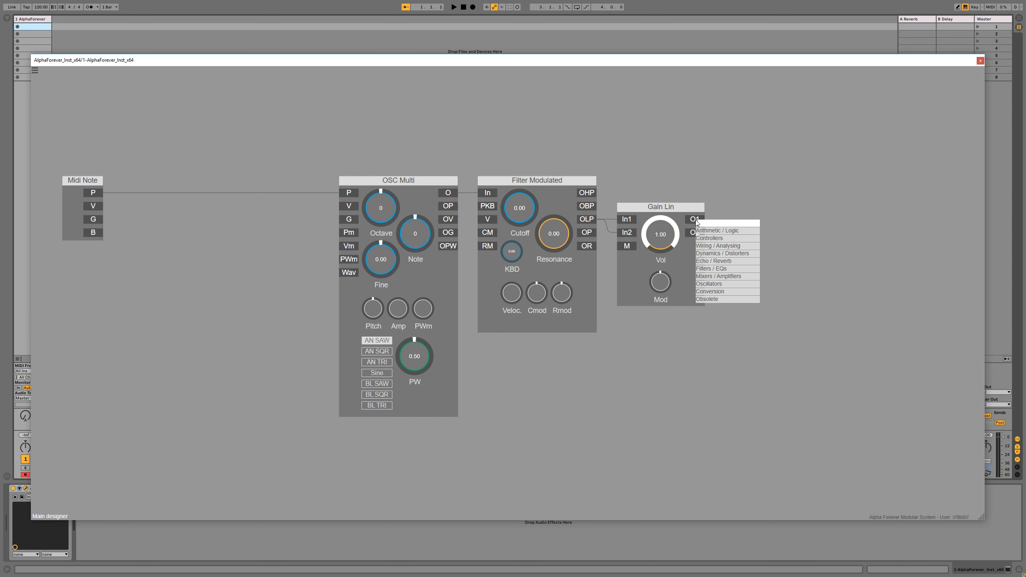
pyautogui.write('gain')
pyautogui.click(770, 231)
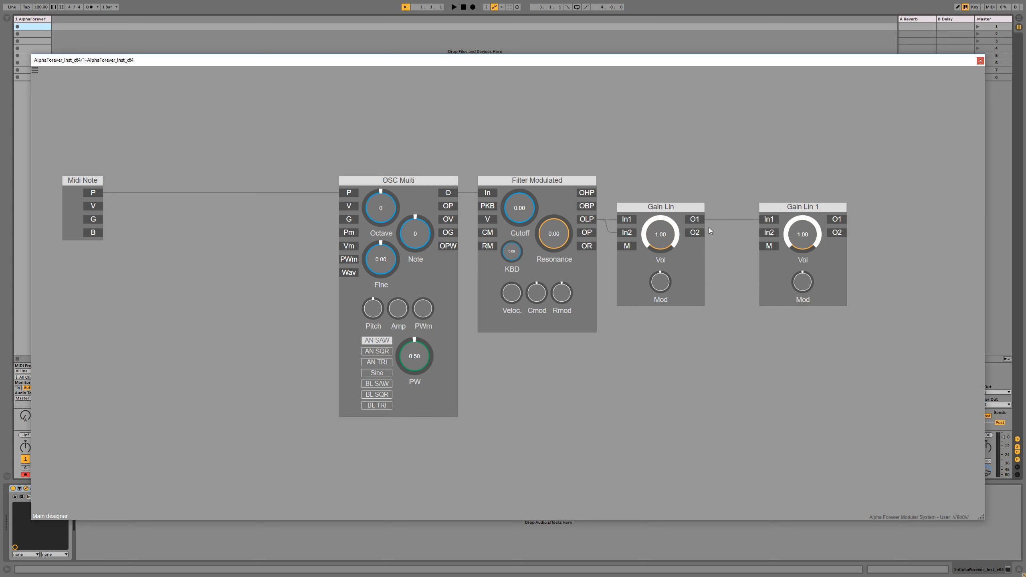
pyautogui.moveTo(696, 236); pyautogui.dragTo(748, 207)
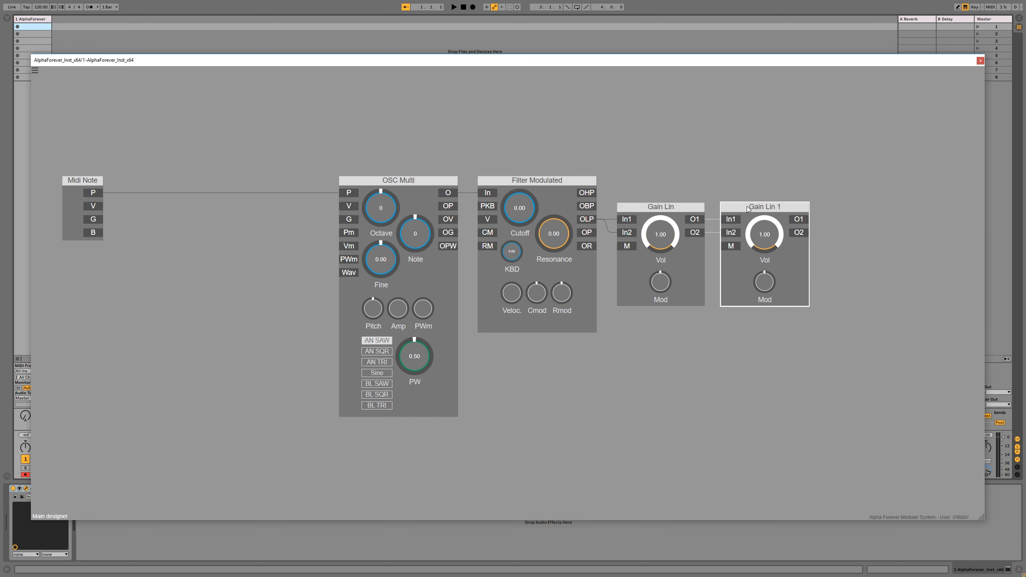
# Step: Create output modules for the second Gain Lin's O1 and O2, placing the O2 output to the right of O1
pyautogui.doubleClick(801, 224)
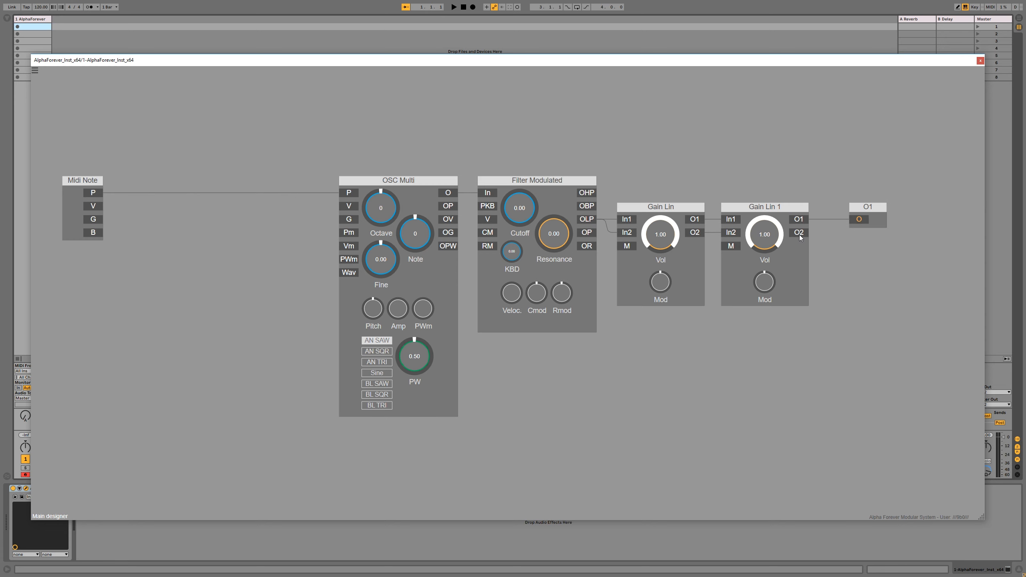
pyautogui.doubleClick(799, 235)
pyautogui.moveTo(869, 224); pyautogui.dragTo(912, 224)
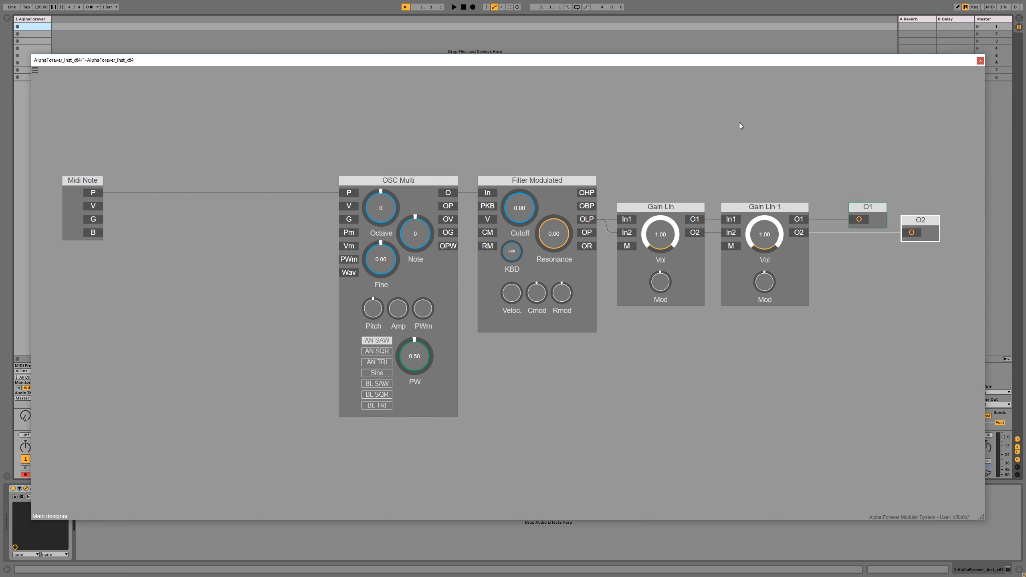
# Step: Set the first Gain Lin's Vol to 0.00 and turn its Mod knob fully up
pyautogui.scroll(-2, 680, 138)
pyautogui.moveTo(672, 207); pyautogui.dragTo(669, 246)
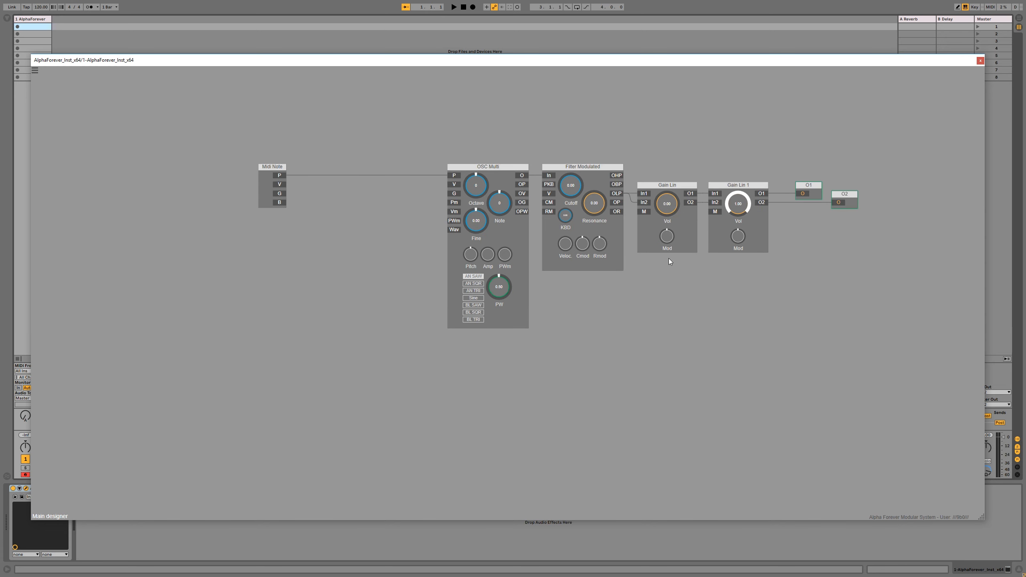
# Step: Move the oscillator, filter, gain and output modules together closer to Midi Note
pyautogui.moveTo(462, 152); pyautogui.dragTo(630, 187)
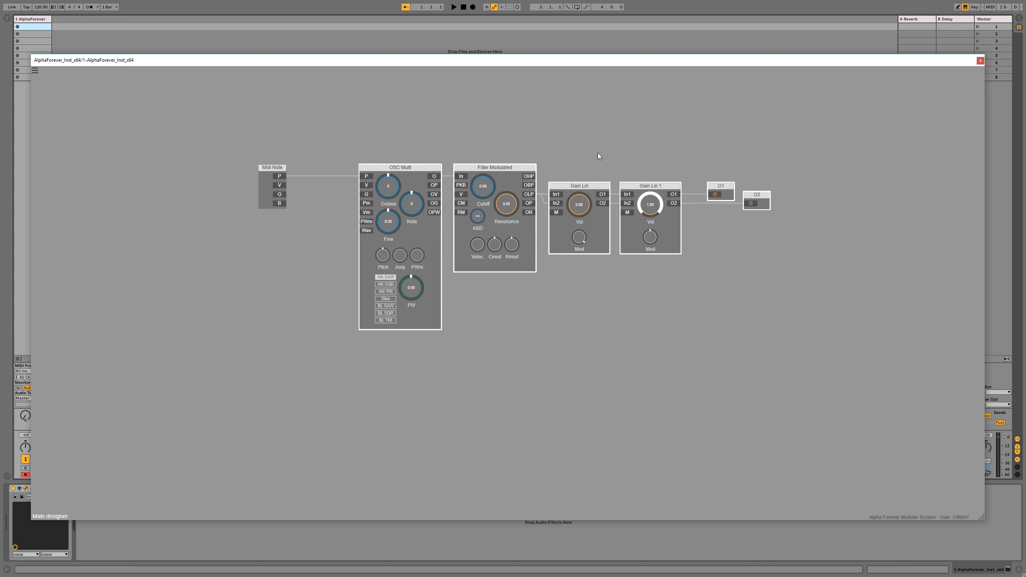
pyautogui.click(598, 156)
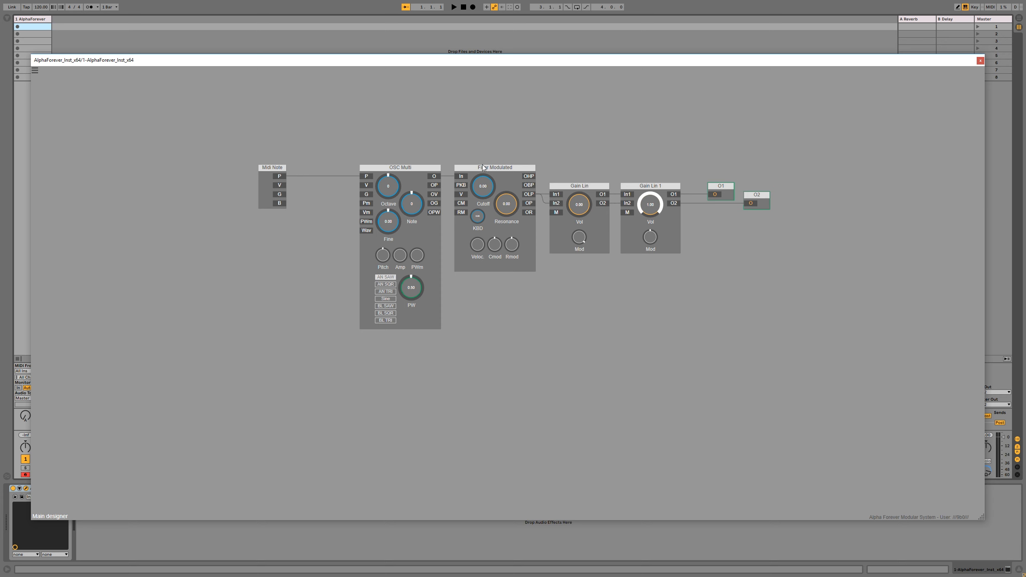
# Step: Set the oscillator's waveform to BL SAW and lower the second Gain Lin's Vol to about half
pyautogui.click(387, 305)
pyautogui.doubleClick(585, 186)
pyautogui.click(600, 168)
pyautogui.moveTo(652, 205); pyautogui.dragTo(657, 175)
pyautogui.moveTo(656, 218); pyautogui.dragTo(662, 235)
# Step: Move the Midi Note module farther away from the oscillator to make room between them
pyautogui.moveTo(282, 169); pyautogui.dragTo(126, 170)
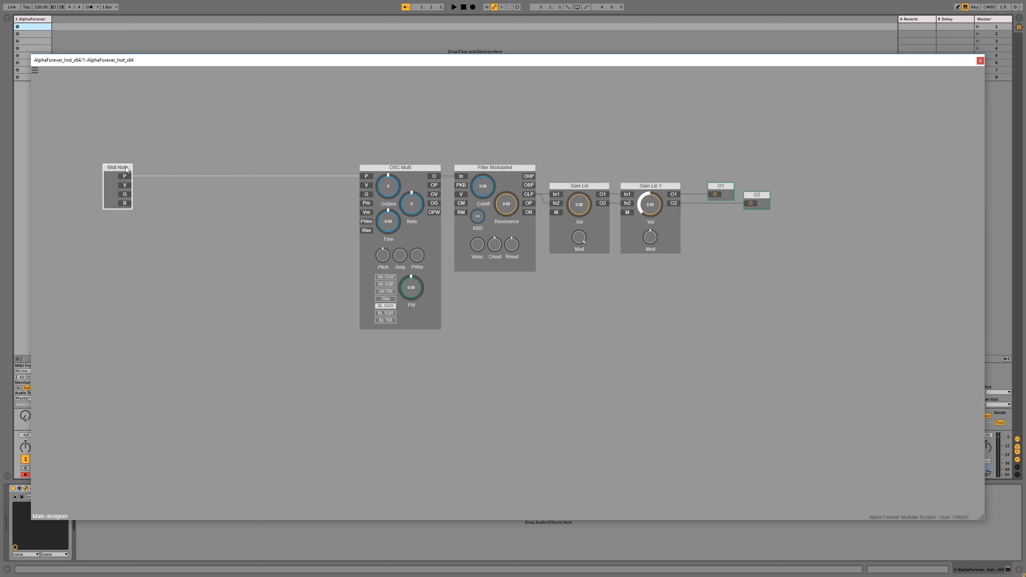
pyautogui.click(209, 213)
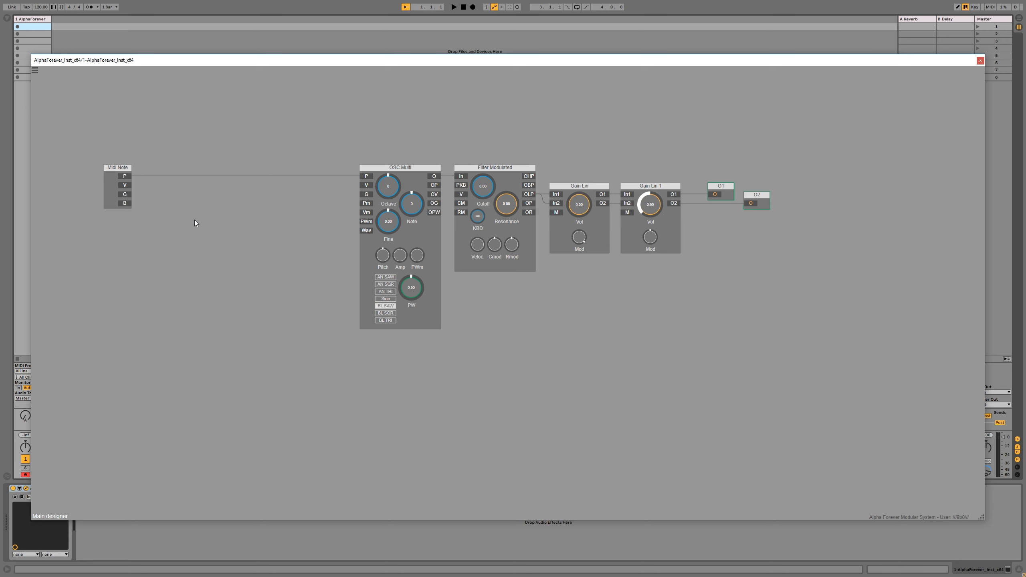
pyautogui.moveTo(193, 221); pyautogui.dragTo(226, 235)
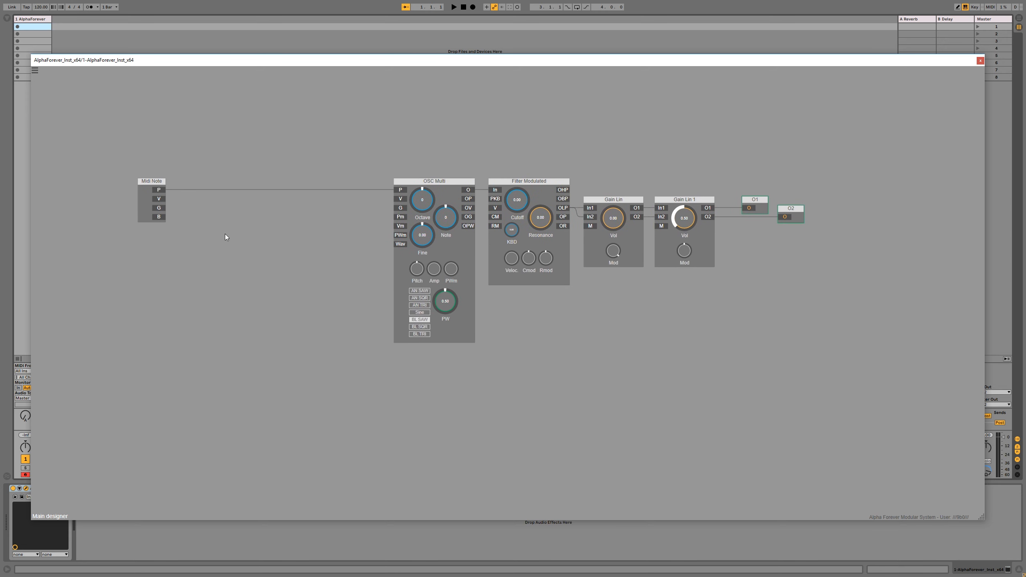
pyautogui.rightClick(228, 240)
pyautogui.click(198, 224)
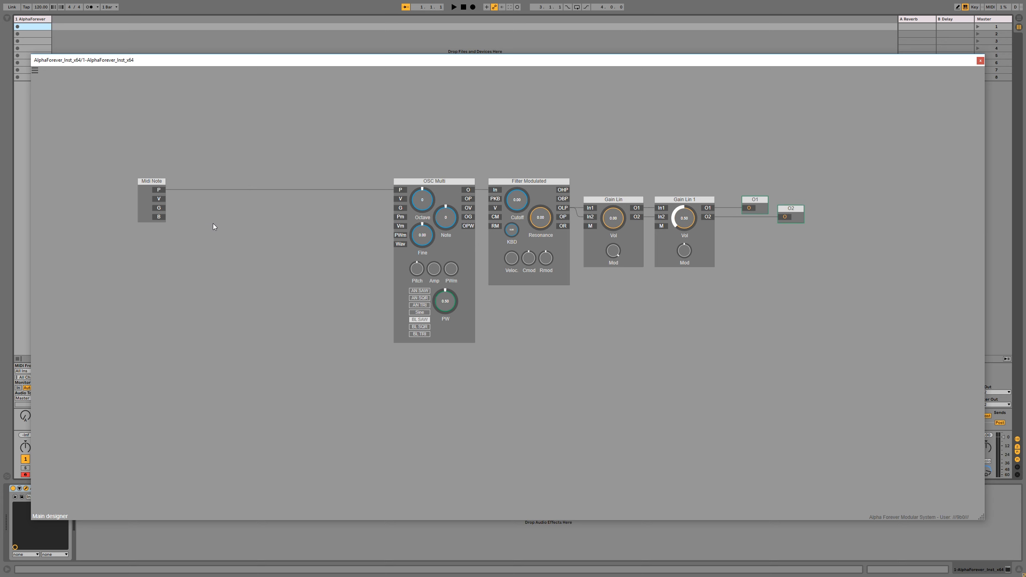
# Step: Add a Mul module wired from Midi Note's G output to its A input and place it beside Midi Note
pyautogui.rightClick(157, 210)
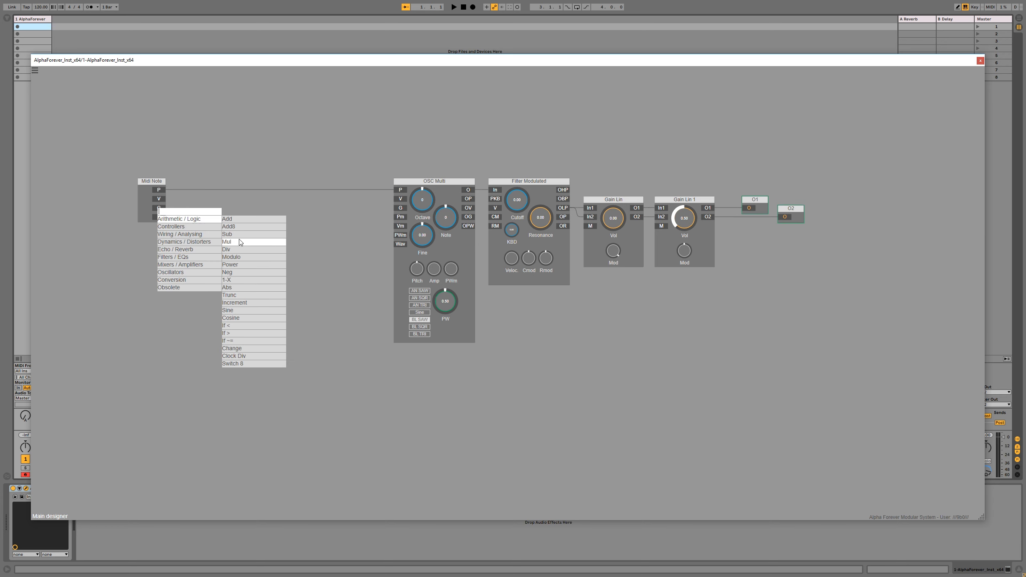
pyautogui.click(240, 242)
pyautogui.moveTo(214, 205); pyautogui.dragTo(244, 205)
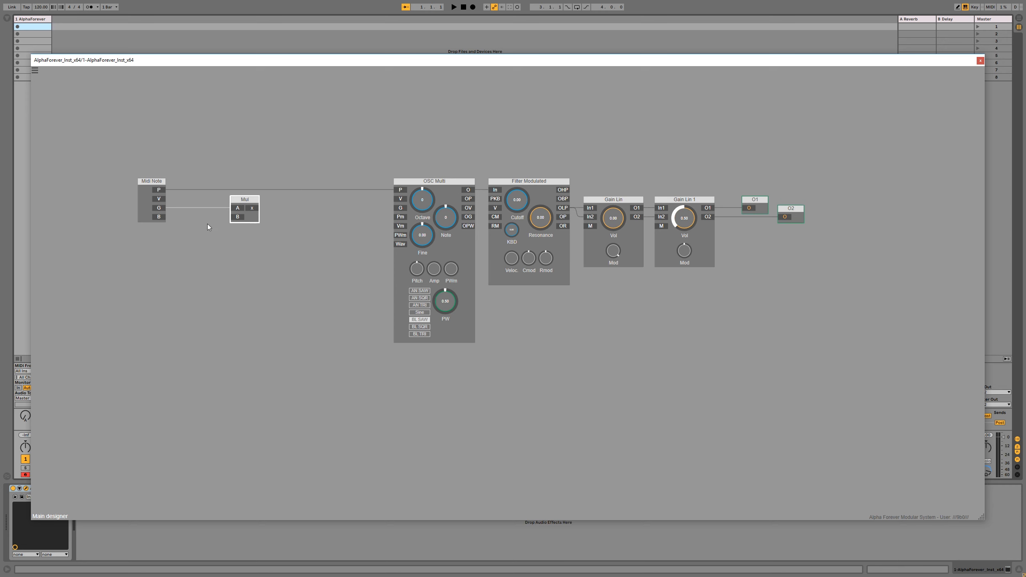
# Step: Add a Change module fed by Midi Note's G output into Mul's B input, and arrange both modules close to Midi Note
pyautogui.rightClick(238, 218)
pyautogui.write('ch')
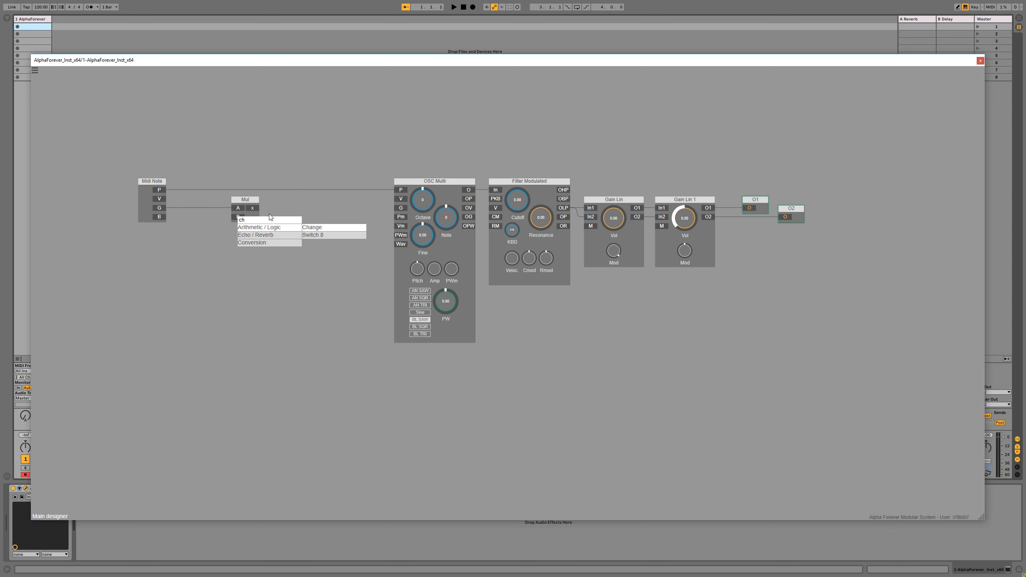
pyautogui.click(307, 228)
pyautogui.moveTo(190, 208); pyautogui.dragTo(217, 208)
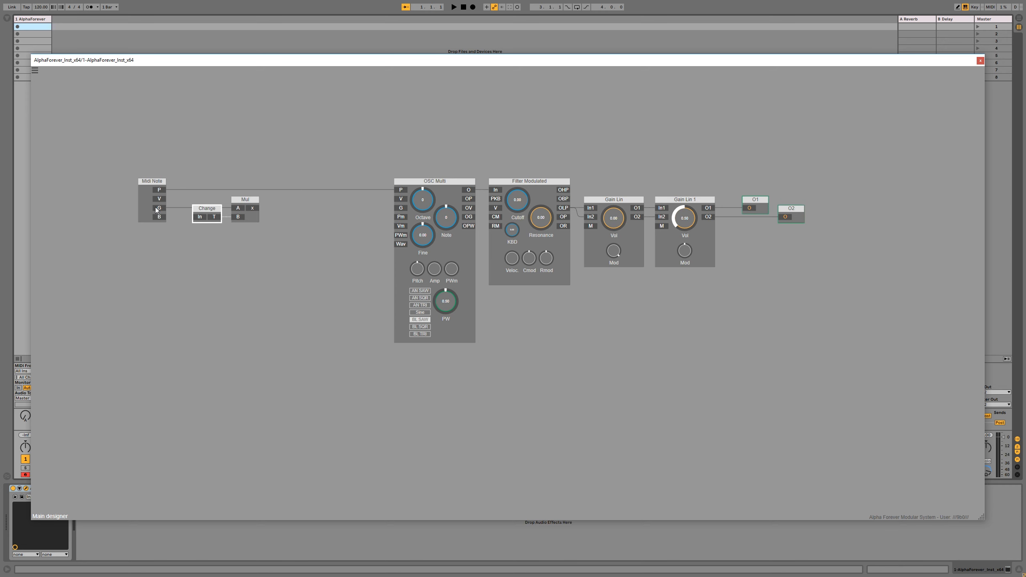
pyautogui.moveTo(299, 247); pyautogui.dragTo(168, 195)
pyautogui.moveTo(244, 199); pyautogui.dragTo(228, 196)
pyautogui.click(259, 212)
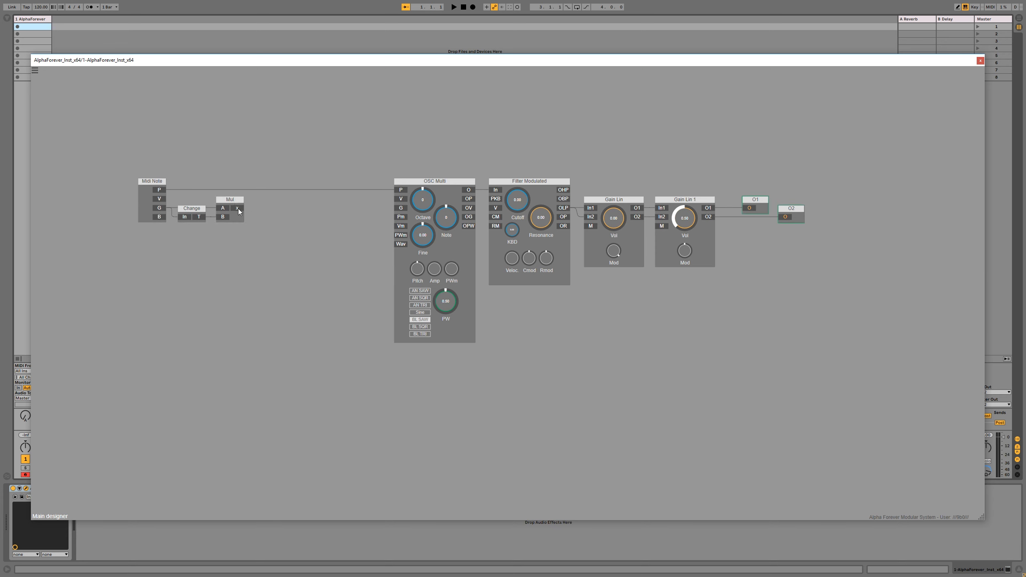
# Step: Add an LED module to Mul's output and shift the Midi Note, Change, Mul and LED group farther from the oscillator
pyautogui.rightClick(240, 212)
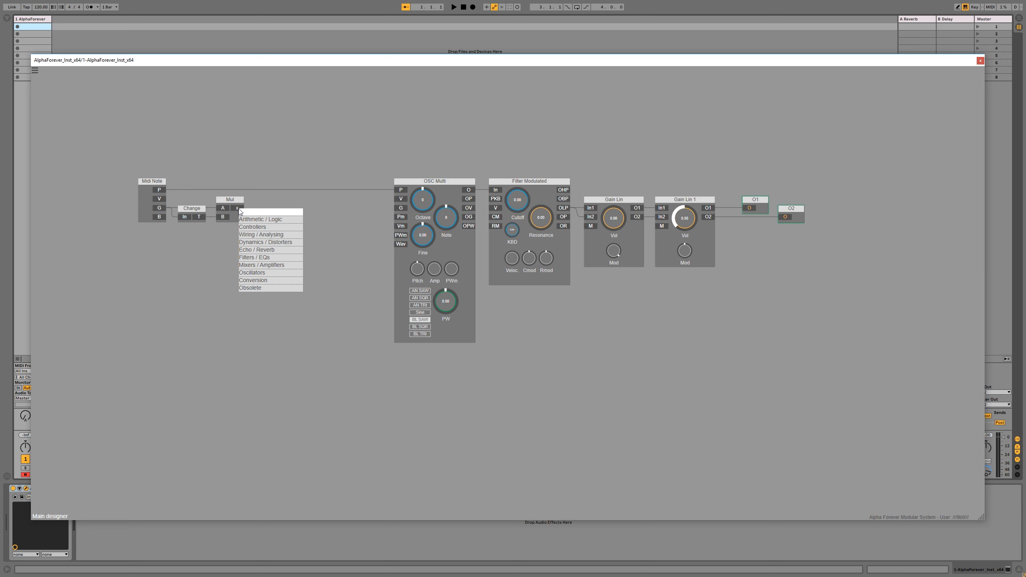
pyautogui.write('led')
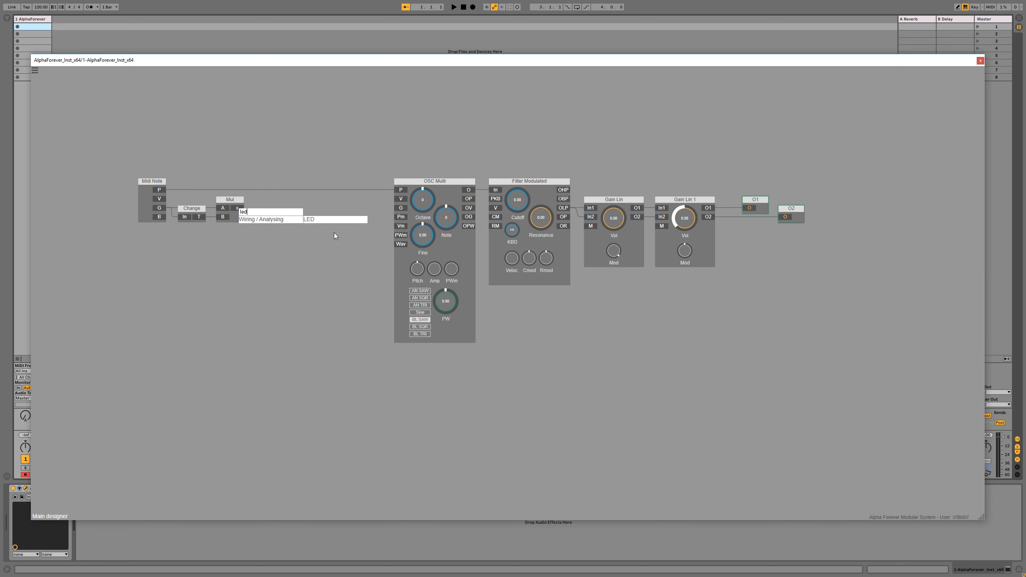
pyautogui.click(319, 219)
pyautogui.moveTo(293, 200); pyautogui.dragTo(275, 201)
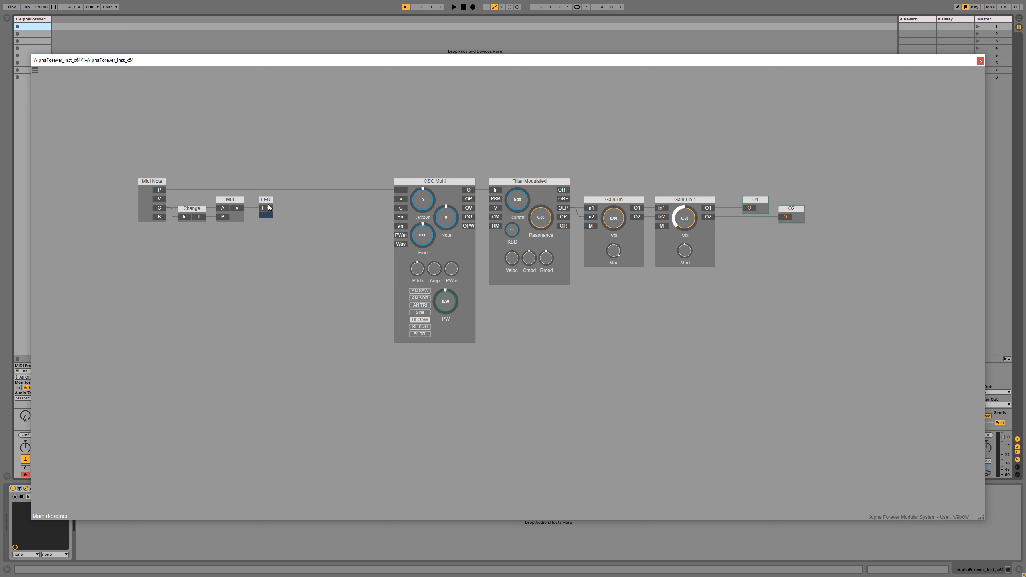
pyautogui.moveTo(123, 170); pyautogui.dragTo(179, 207)
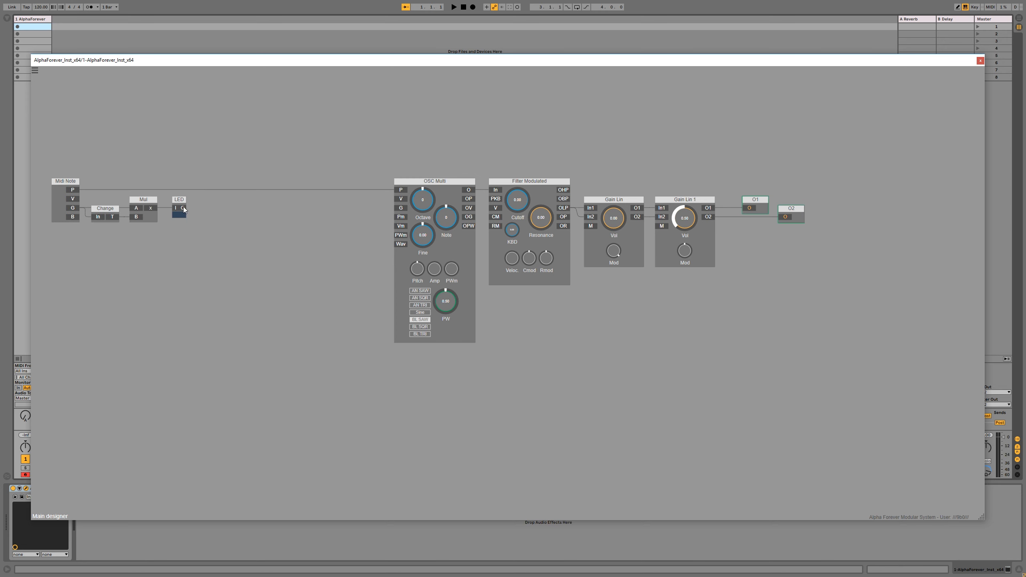
pyautogui.rightClick(183, 207)
pyautogui.press('Escape')
pyautogui.moveTo(183, 207); pyautogui.dragTo(591, 229)
pyautogui.moveTo(591, 227); pyautogui.dragTo(594, 229)
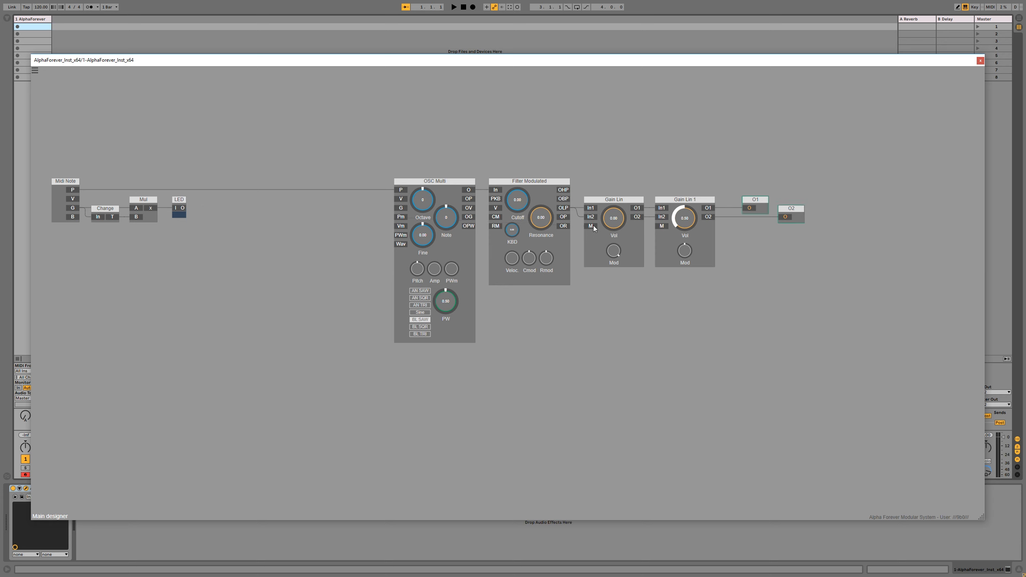
pyautogui.click(182, 208)
pyautogui.write('adsr')
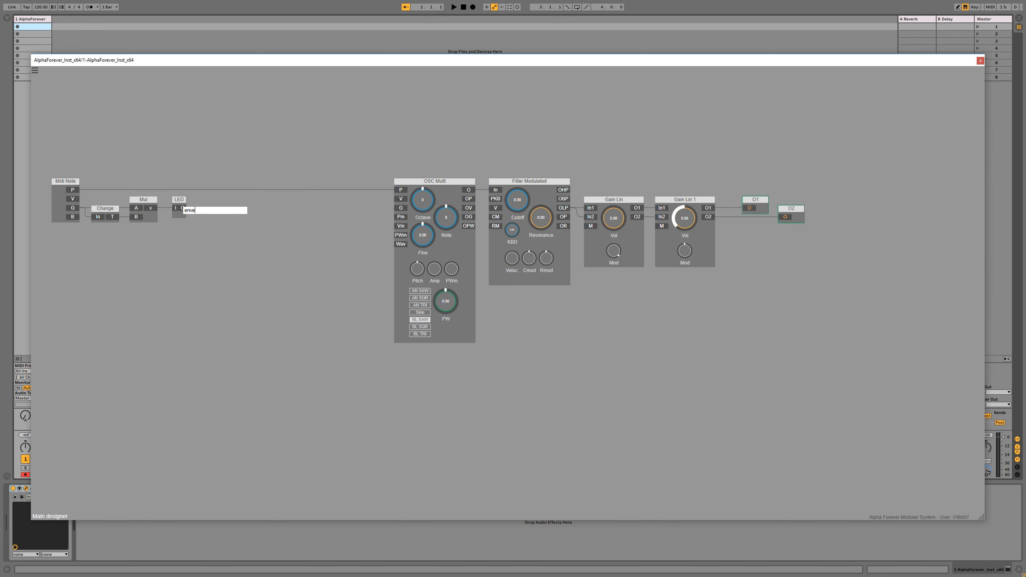
pyautogui.click(198, 195)
# Step: Add a Scope module fed by the LED module's output
pyautogui.click(183, 207)
pyautogui.click(183, 209)
pyautogui.write('scop')
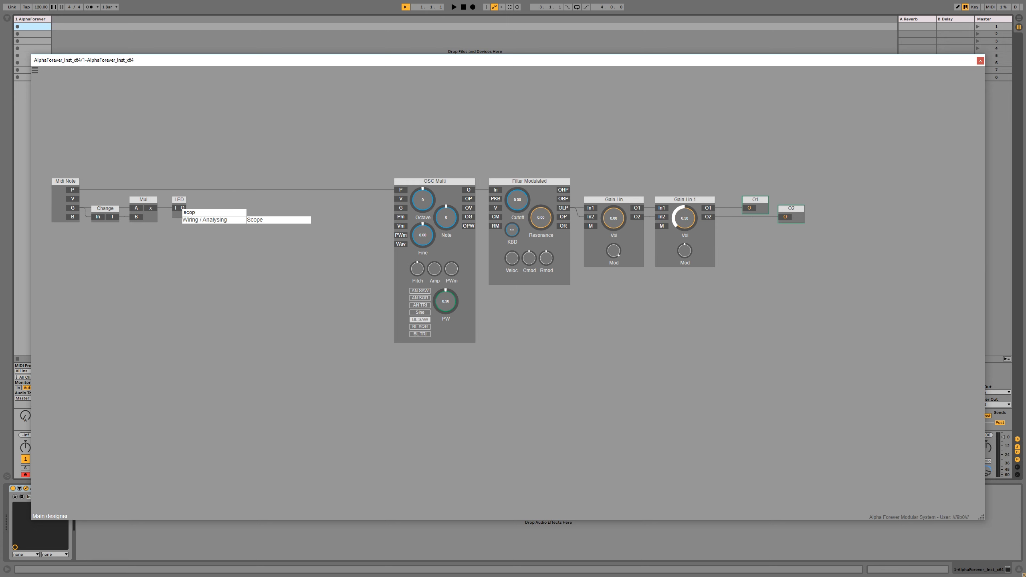
pyautogui.click(259, 221)
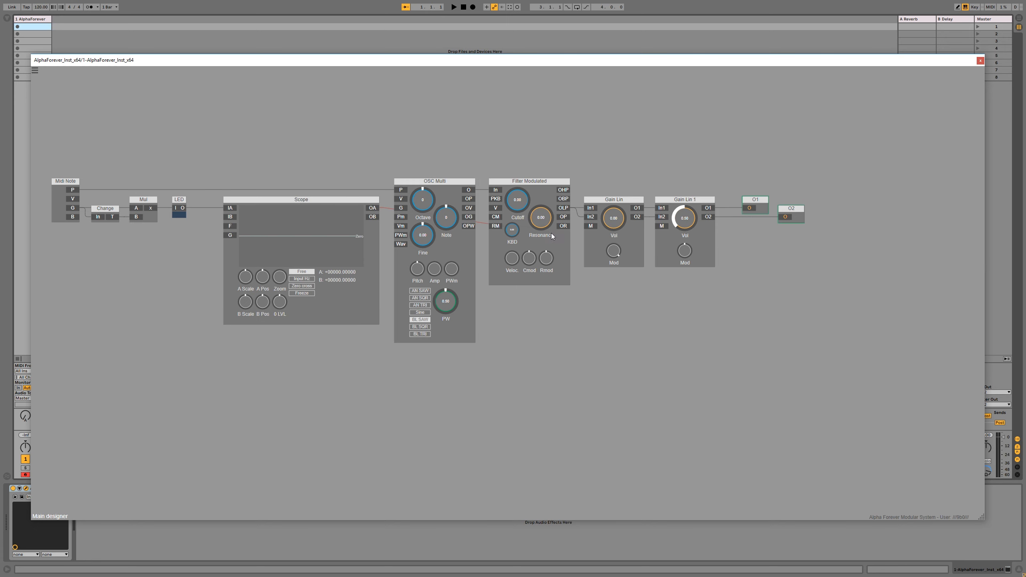
# Step: Move the Midi Note, Change, Mul and LED group away from the Scope to open space between them
pyautogui.moveTo(206, 130); pyautogui.dragTo(453, 140)
pyautogui.moveTo(241, 162); pyautogui.dragTo(479, 279)
pyautogui.moveTo(424, 211); pyautogui.dragTo(324, 211)
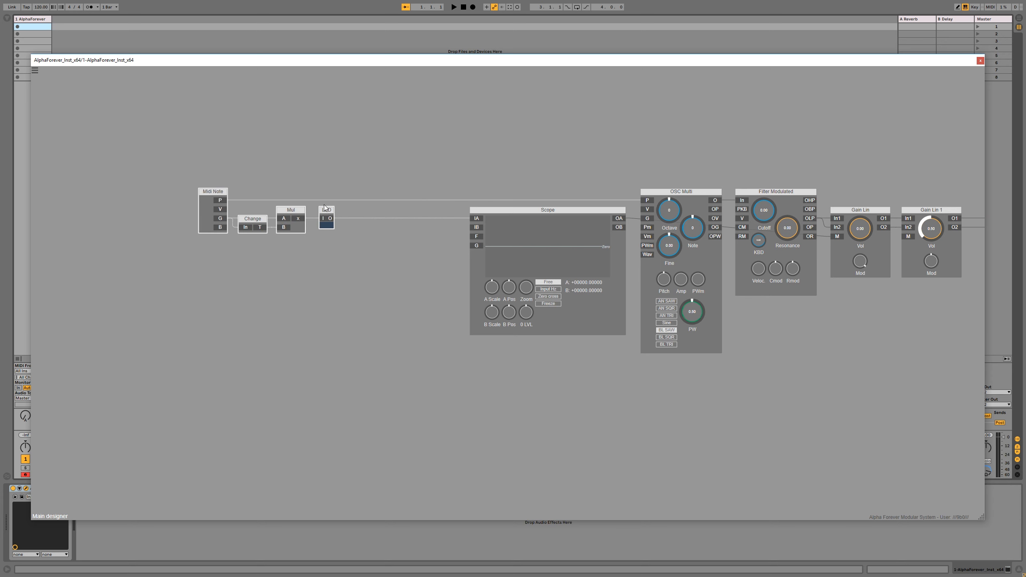
# Step: Add an Env. follower Modulated module on the Scope's IB input and wire the LED's output to its In
pyautogui.click(480, 228)
pyautogui.write('env')
pyautogui.press('Down')
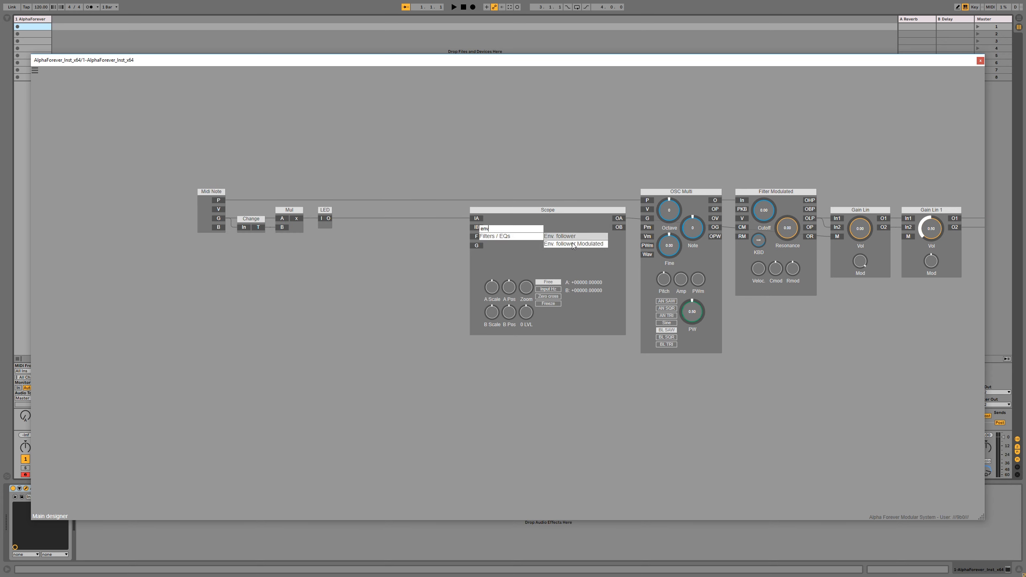
pyautogui.press('Return')
pyautogui.moveTo(329, 218); pyautogui.dragTo(354, 227)
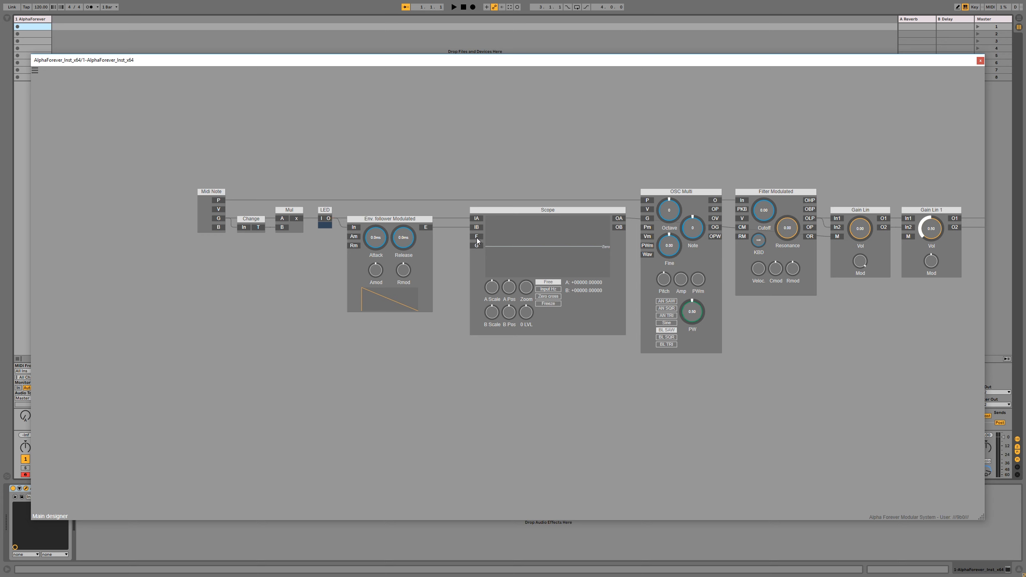
# Step: Set the Scope to Input Hz and add an F value module on its F input, placed above the envelope follower
pyautogui.click(546, 290)
pyautogui.doubleClick(477, 237)
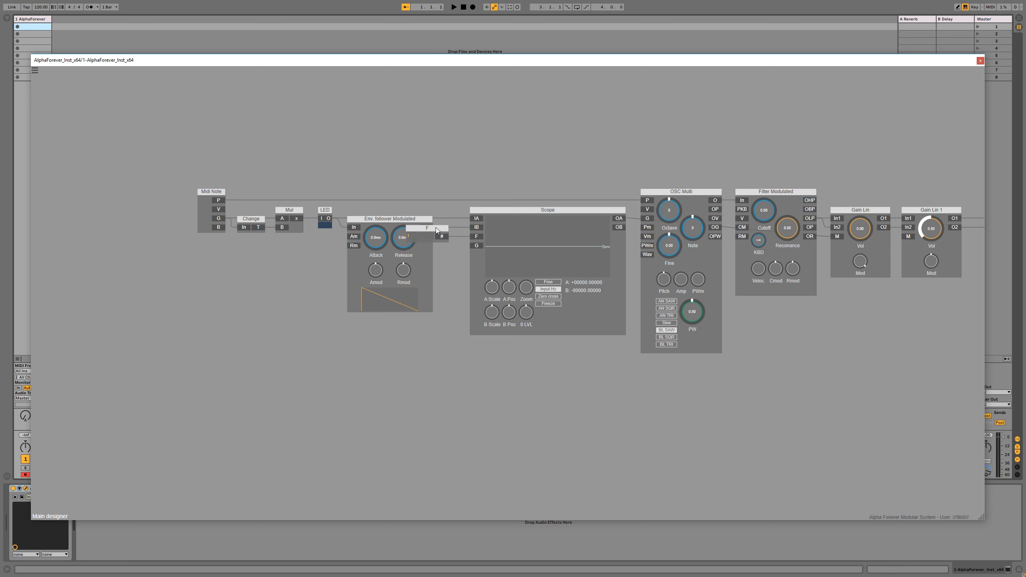
pyautogui.moveTo(437, 231); pyautogui.dragTo(429, 160)
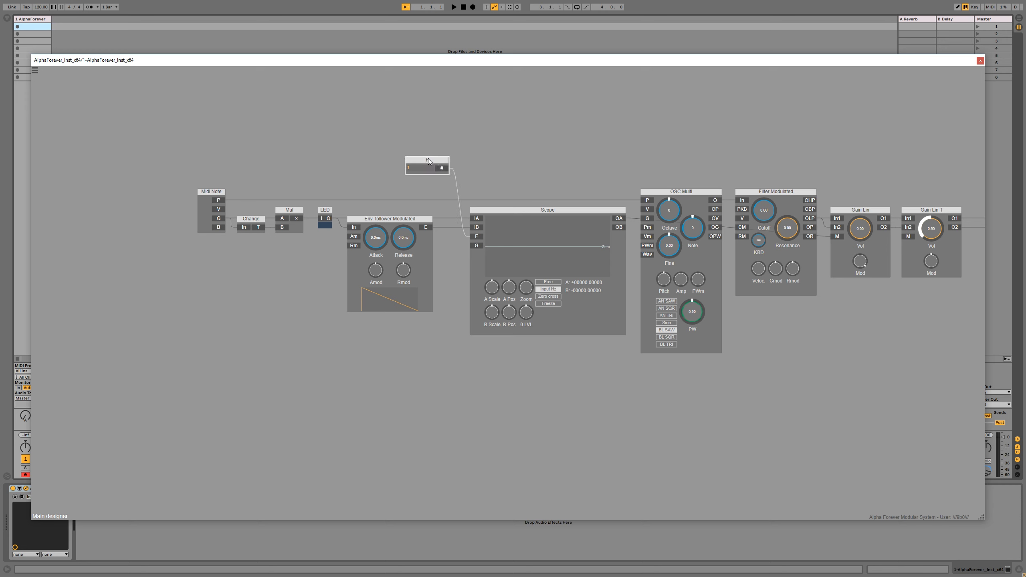
pyautogui.click(442, 293)
pyautogui.moveTo(407, 242)
pyautogui.mouseDown()
pyautogui.moveTo(424, 191)
pyautogui.moveTo(426, 244)
pyautogui.moveTo(427, 225)
pyautogui.moveTo(393, 238)
pyautogui.moveTo(400, 217)
pyautogui.moveTo(403, 249)
pyautogui.mouseUp()
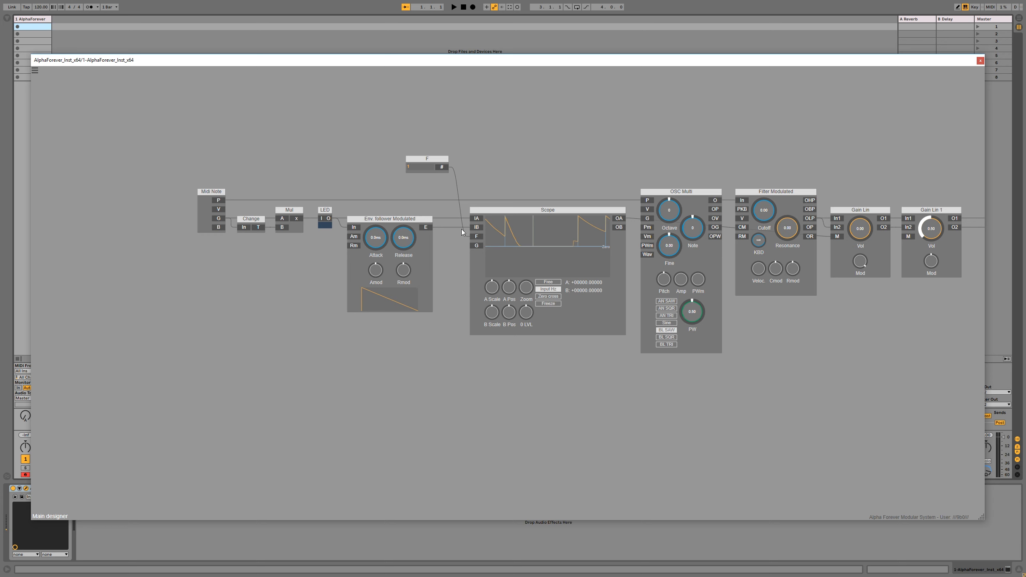
# Step: Delete the Scope and F modules and move the envelope follower close to the OSC Multi module
pyautogui.click(501, 211)
pyautogui.keyDown('shift'); pyautogui.click(440, 159); pyautogui.keyUp('shift')
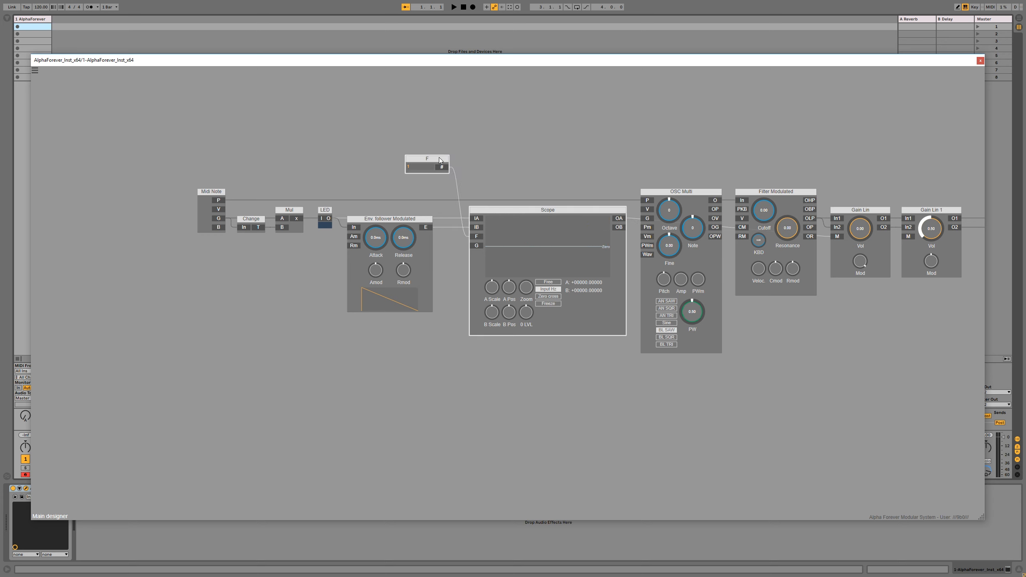
pyautogui.press('Delete')
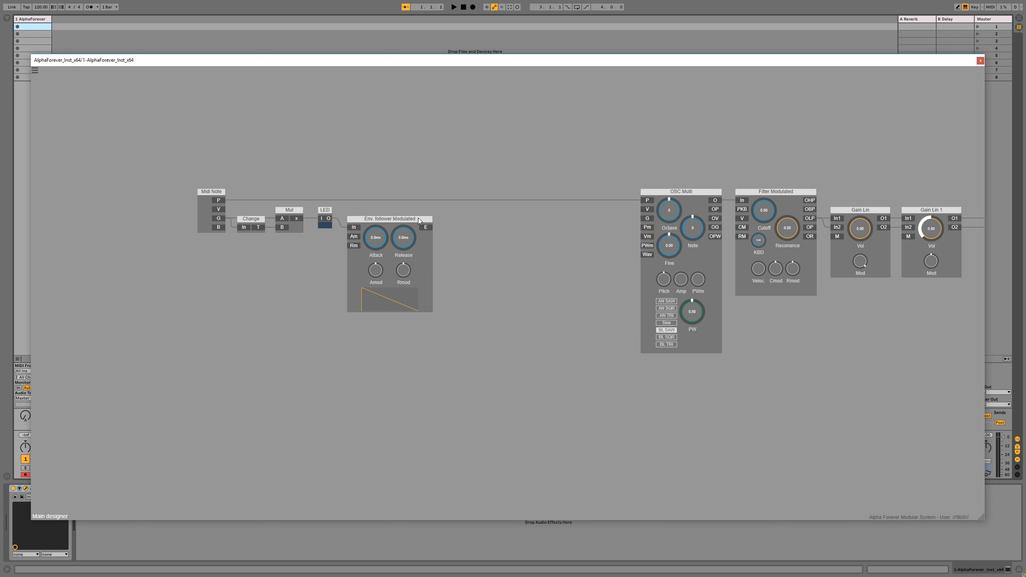
pyautogui.moveTo(366, 219); pyautogui.dragTo(543, 208)
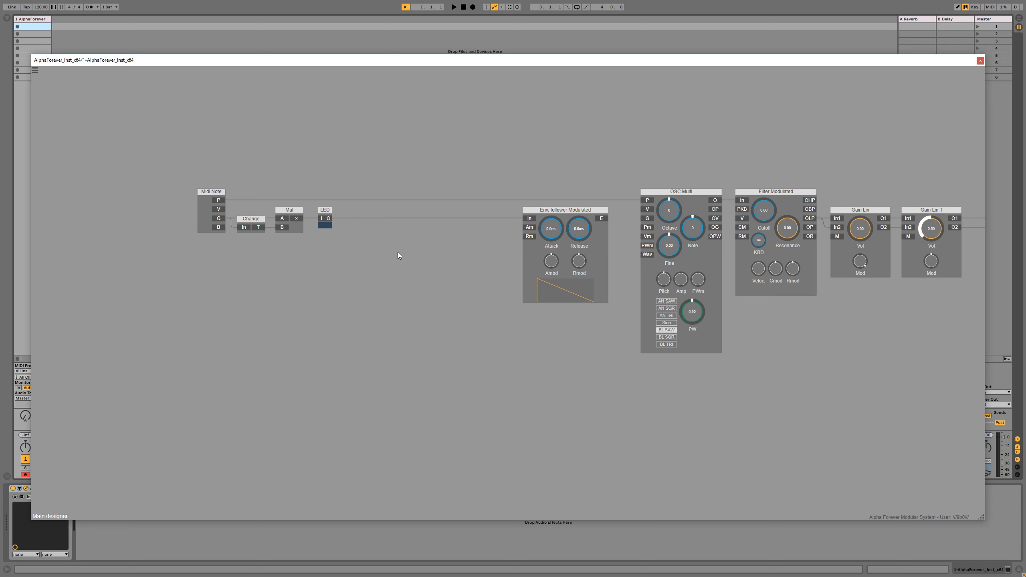
# Step: Add a BPM Sync module, wire its ms output to the envelope follower's Rm input and align it with that input
pyautogui.doubleClick(386, 252)
pyautogui.write('bpm')
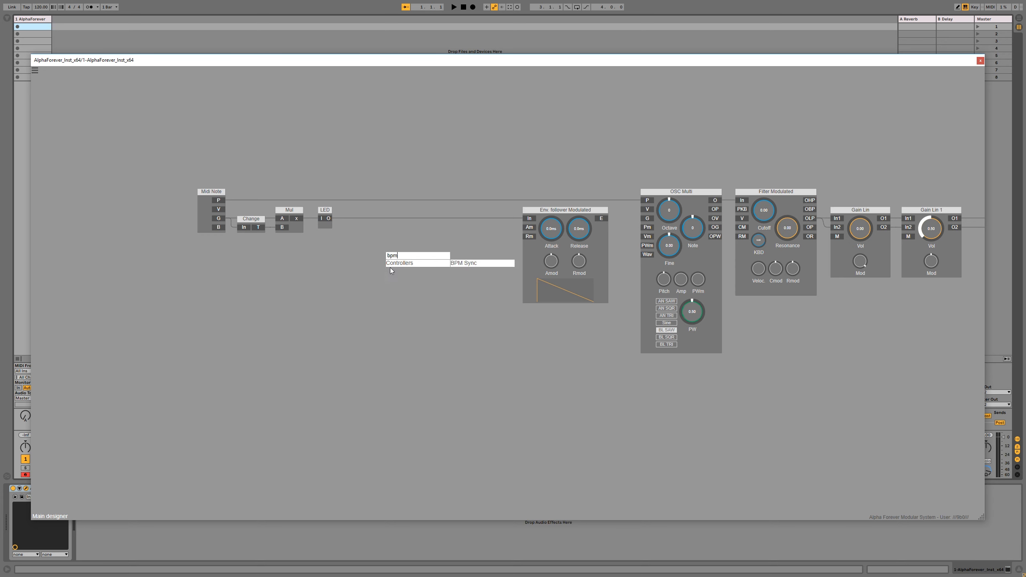
pyautogui.click(463, 263)
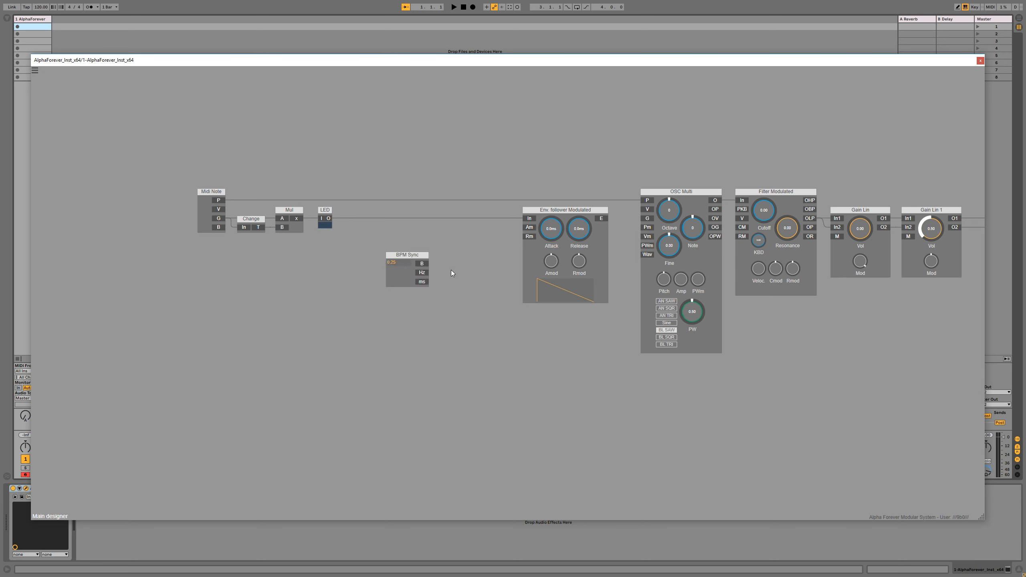
pyautogui.moveTo(406, 256); pyautogui.dragTo(526, 235)
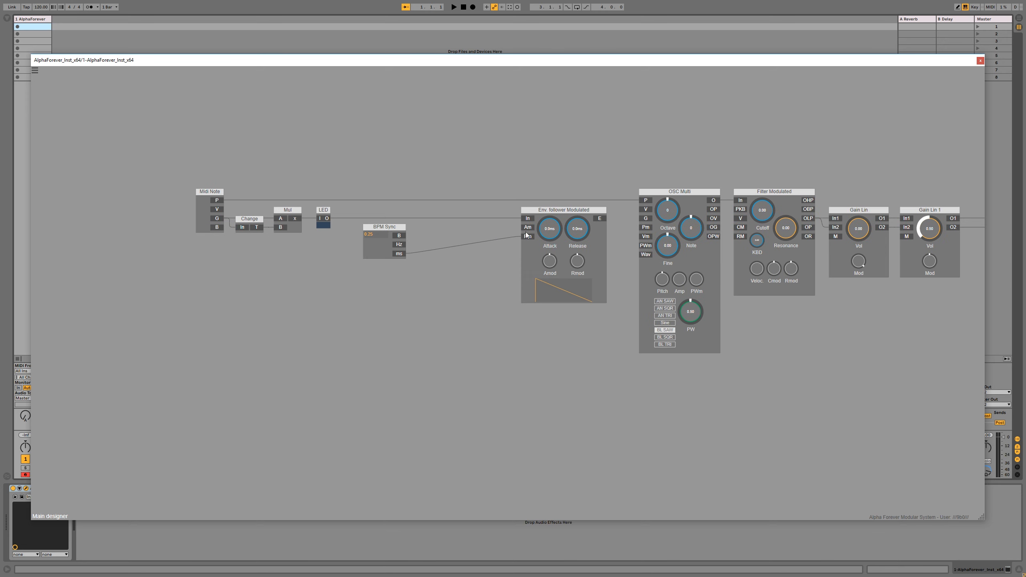
pyautogui.moveTo(406, 237); pyautogui.dragTo(405, 220)
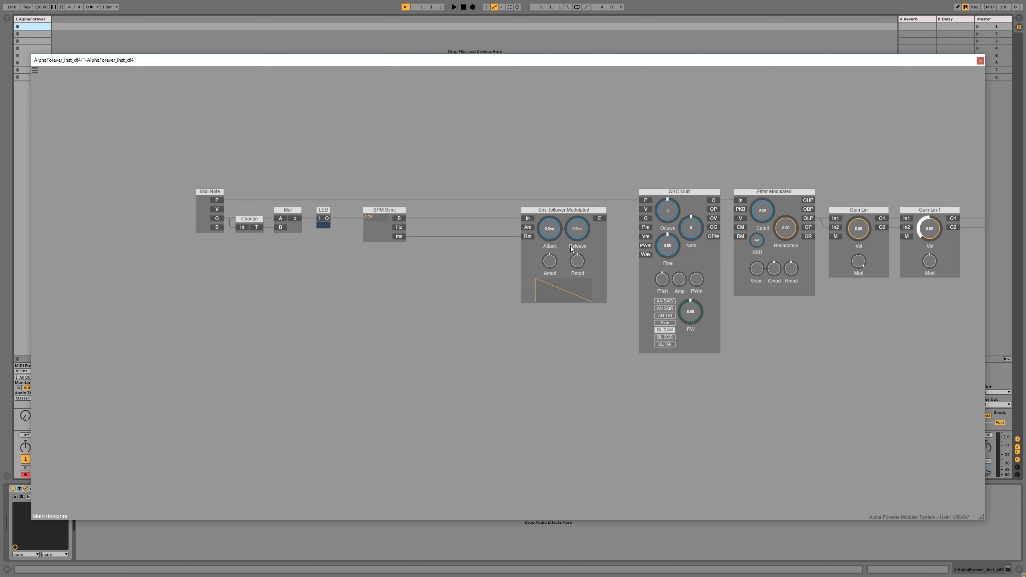
# Step: Insert a Mul module between BPM Sync's ms output and the envelope follower's Rm input, placed beside the follower
pyautogui.rightClick(401, 241)
pyautogui.moveTo(449, 251)
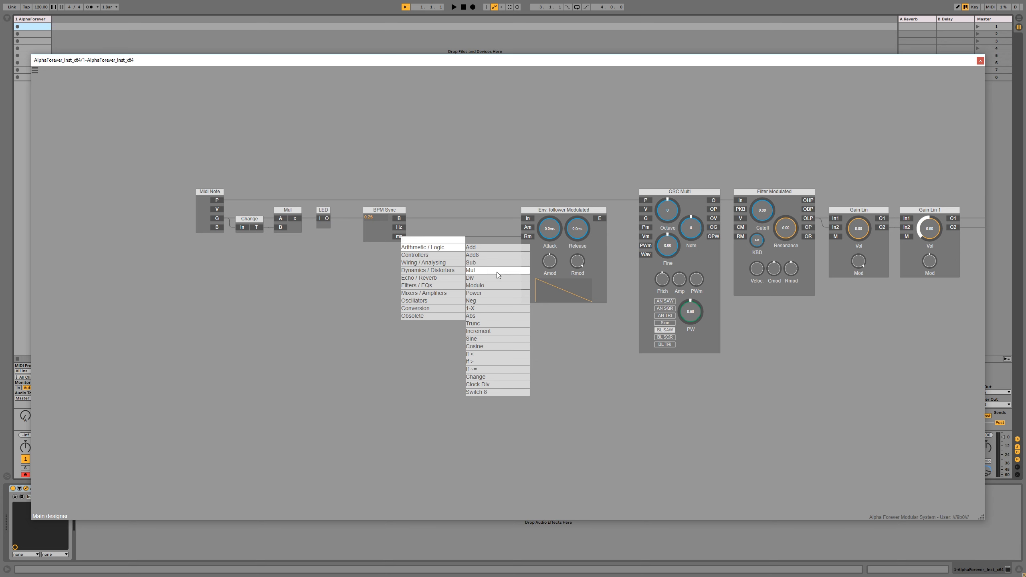
pyautogui.click(470, 270)
pyautogui.moveTo(420, 228); pyautogui.dragTo(493, 227)
pyautogui.click(434, 223)
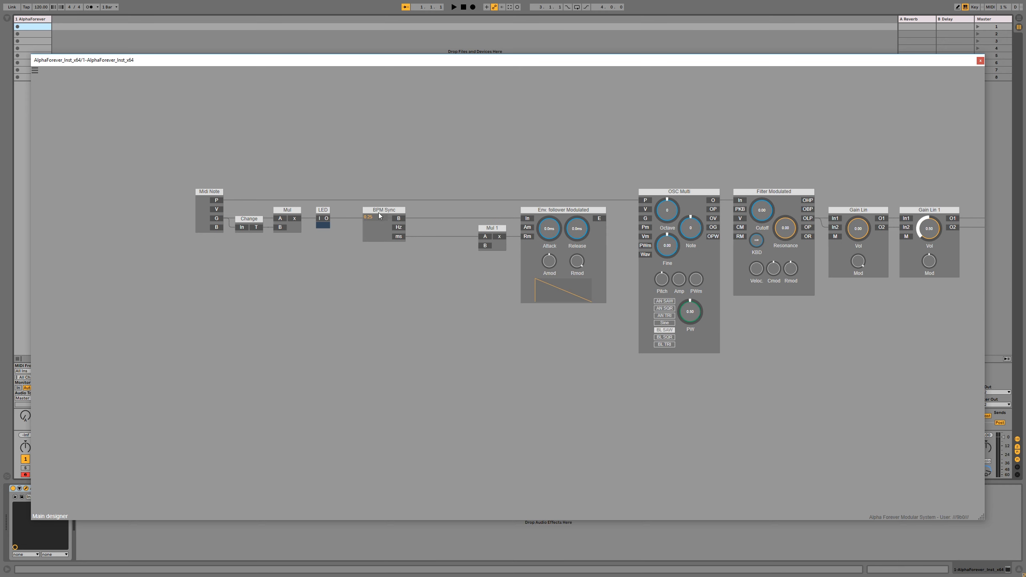
# Step: Add a knob module on Mul 1's B input and set its range from 1 to 16
pyautogui.doubleClick(486, 245)
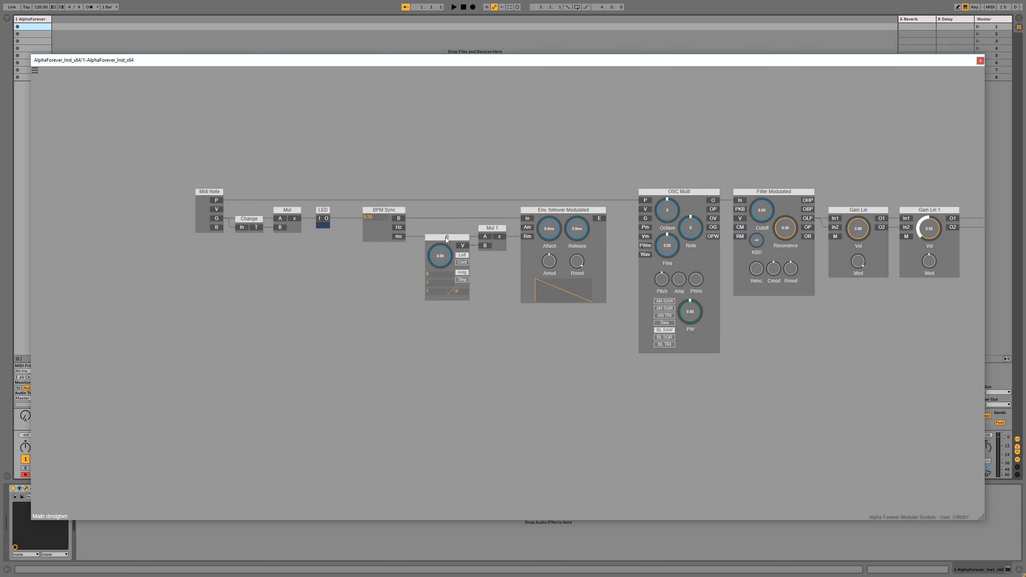
pyautogui.click(465, 280)
pyautogui.doubleClick(438, 274)
pyautogui.write('1')
pyautogui.doubleClick(433, 282)
pyautogui.write('16')
pyautogui.press('Return')
pyautogui.click(462, 272)
# Step: Shift the whole chain from Midi Note to the envelope follower farther from the OSC Multi module
pyautogui.moveTo(173, 175); pyautogui.dragTo(622, 336)
pyautogui.moveTo(586, 209); pyautogui.dragTo(490, 210)
# Step: Wire the envelope follower's E output to Gain Lin's M input and lower the BPM Sync, knob, Mul 1 and follower modules
pyautogui.moveTo(544, 334); pyautogui.dragTo(265, 194)
pyautogui.moveTo(505, 218); pyautogui.dragTo(836, 234)
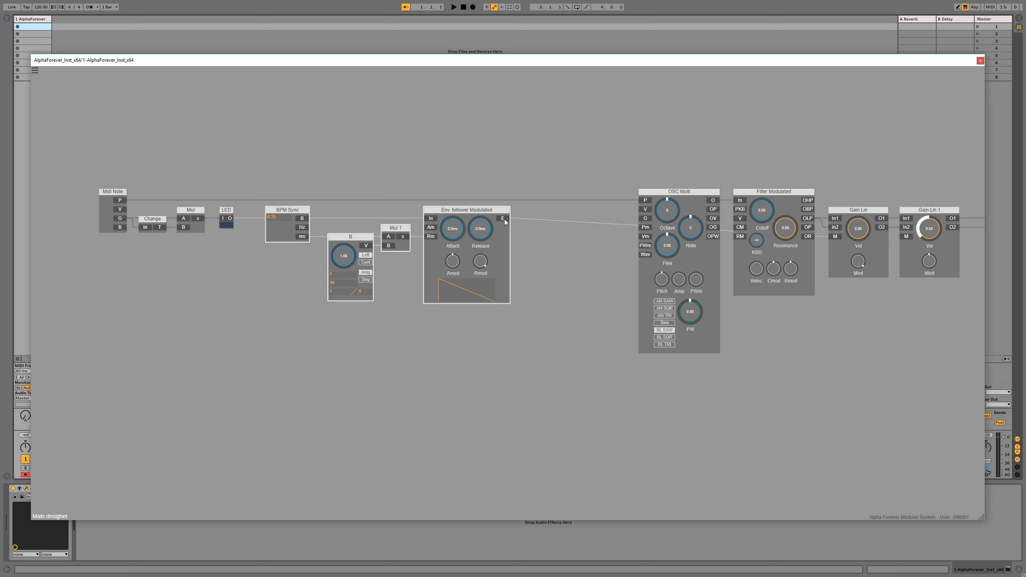
pyautogui.press('Down')
pyautogui.press('Down')
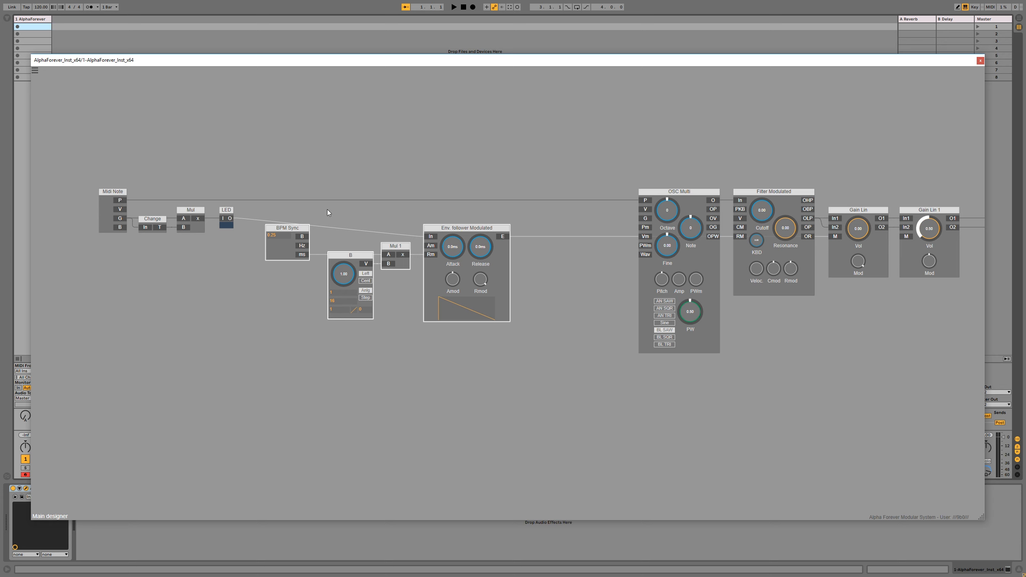
pyautogui.click(361, 208)
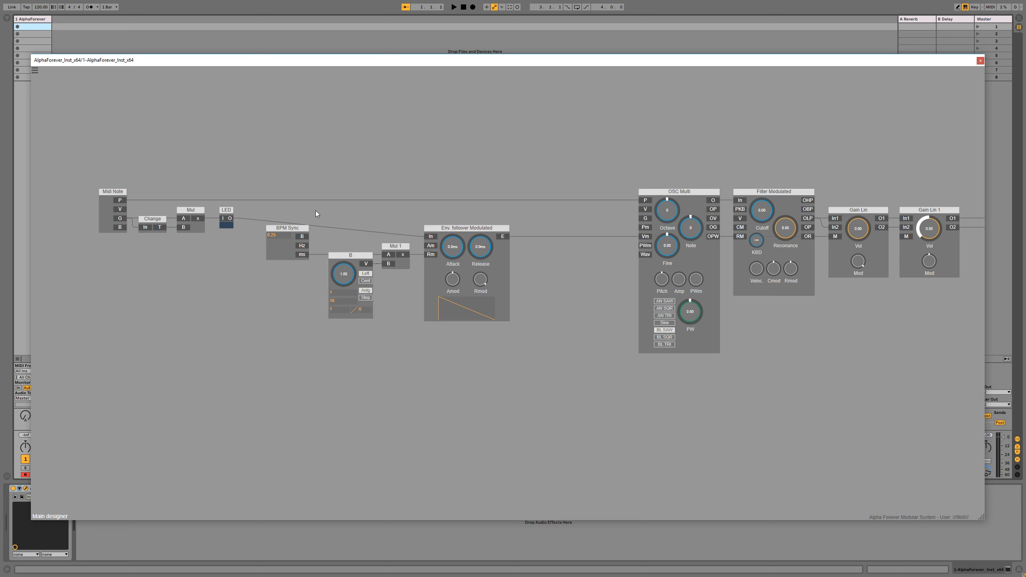
# Step: Insert a Con module between the LED's output and the envelope follower's In, placed above Mul 1 and level with the LED
pyautogui.rightClick(429, 238)
pyautogui.moveTo(453, 263)
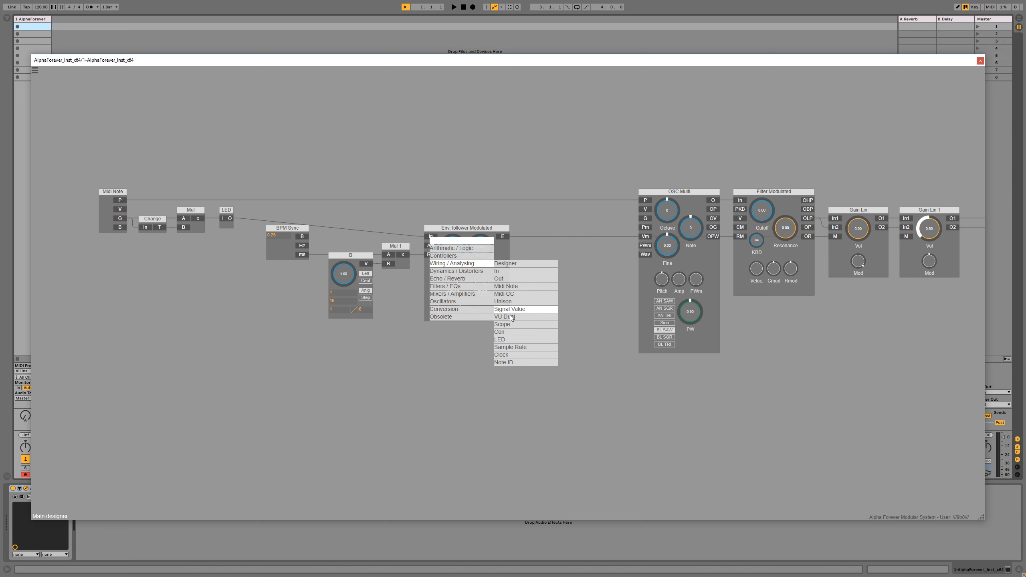
pyautogui.click(510, 332)
pyautogui.moveTo(377, 229); pyautogui.dragTo(399, 214)
pyautogui.click(399, 250)
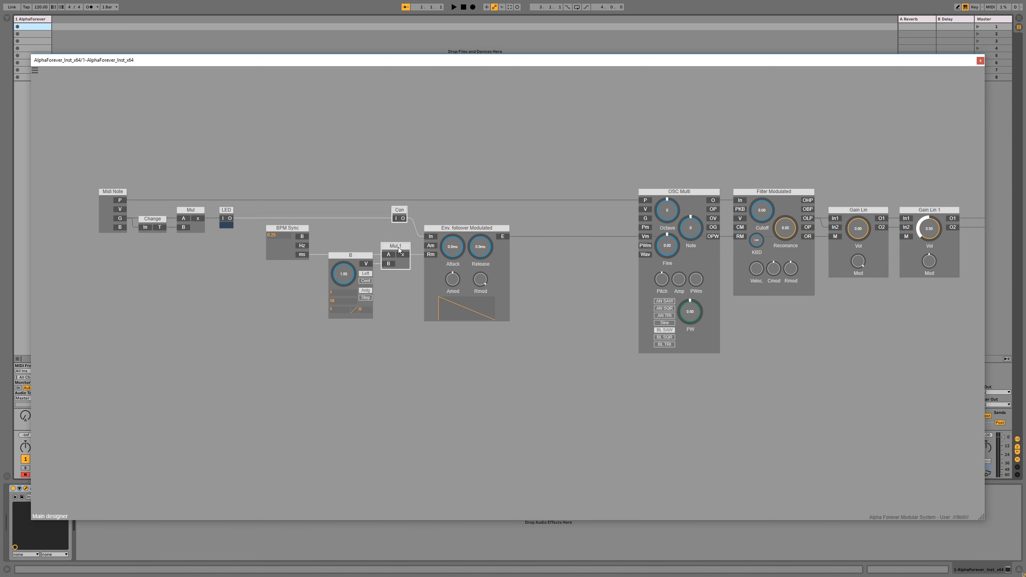
pyautogui.click(585, 269)
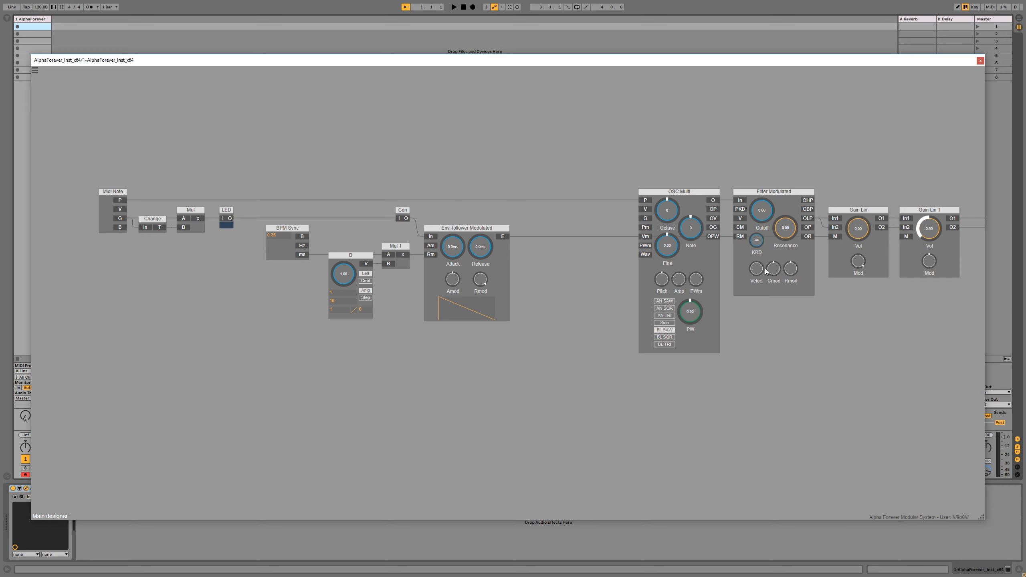
# Step: Add a Crossfade module and wire the envelope follower's E output to its X input
pyautogui.rightClick(554, 309)
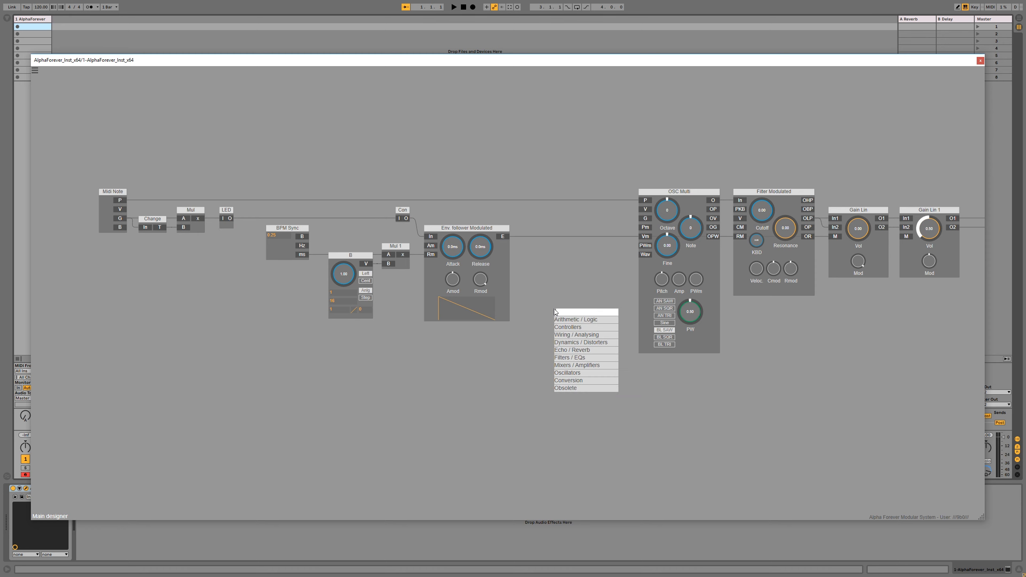
pyautogui.write('cro')
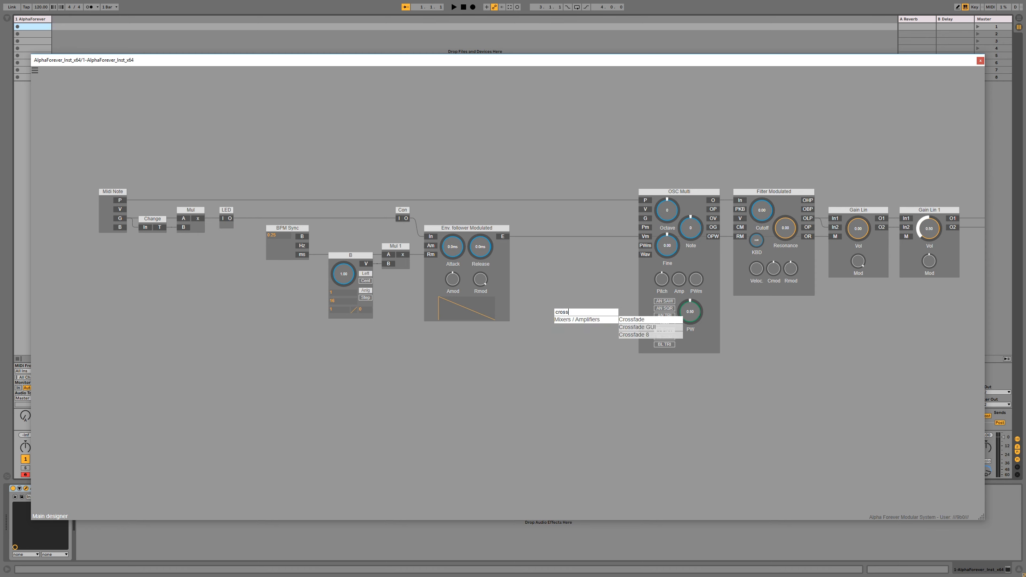
pyautogui.write('ss')
pyautogui.click(643, 320)
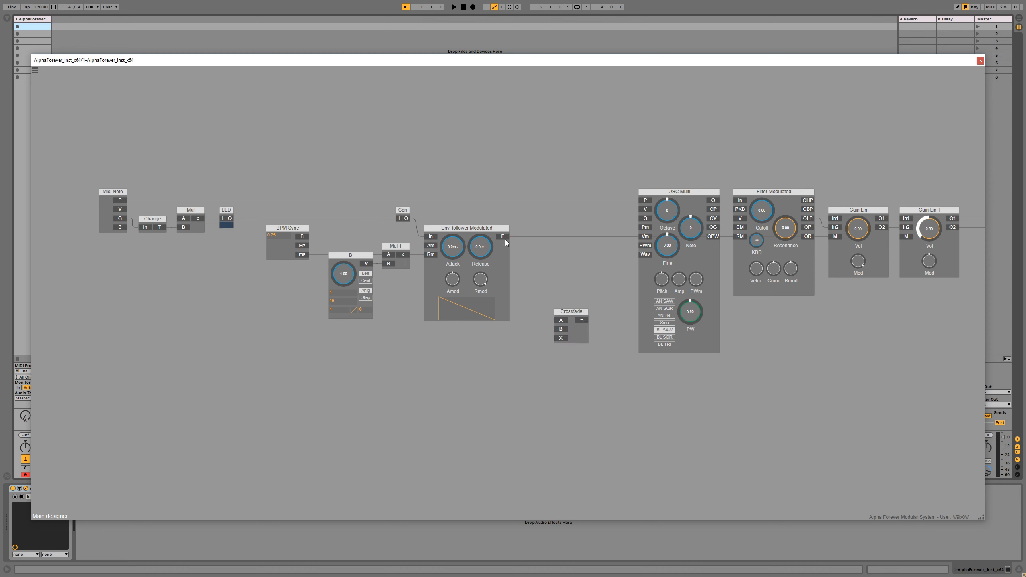
pyautogui.moveTo(505, 242); pyautogui.dragTo(562, 338)
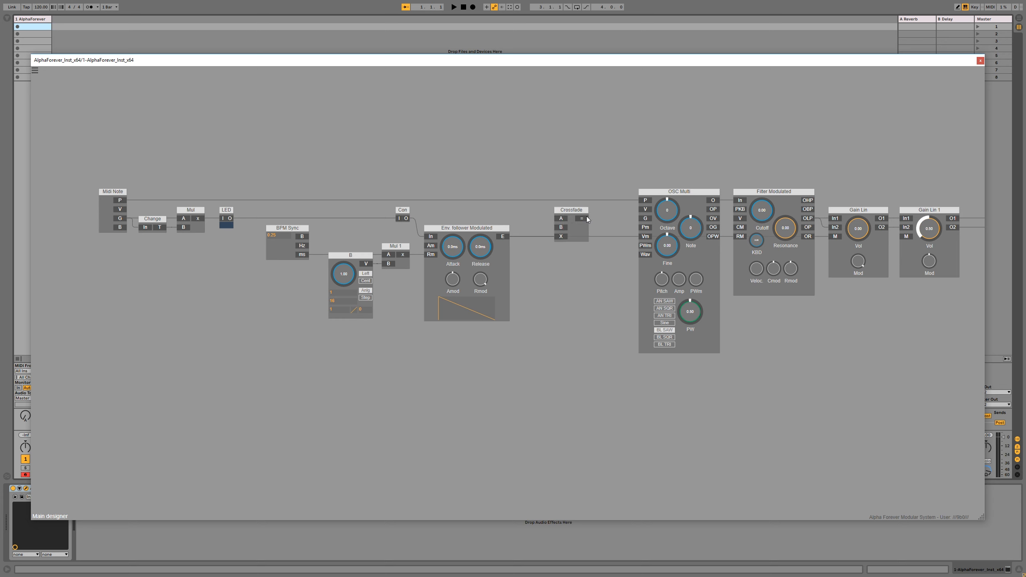
# Step: Wire the Crossfade's output to the filter's CM input and place the module right beside the envelope follower
pyautogui.moveTo(583, 219); pyautogui.dragTo(645, 218)
pyautogui.moveTo(578, 212); pyautogui.dragTo(545, 222)
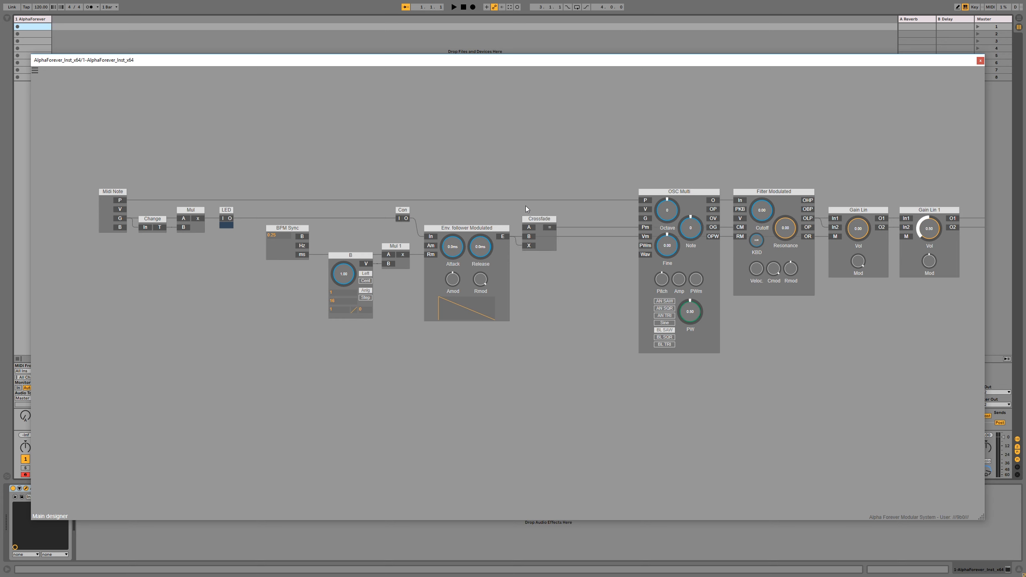
# Step: Add a knob module on the Crossfade's A input, name it Cutoff and place it above the envelope follower
pyautogui.doubleClick(529, 227)
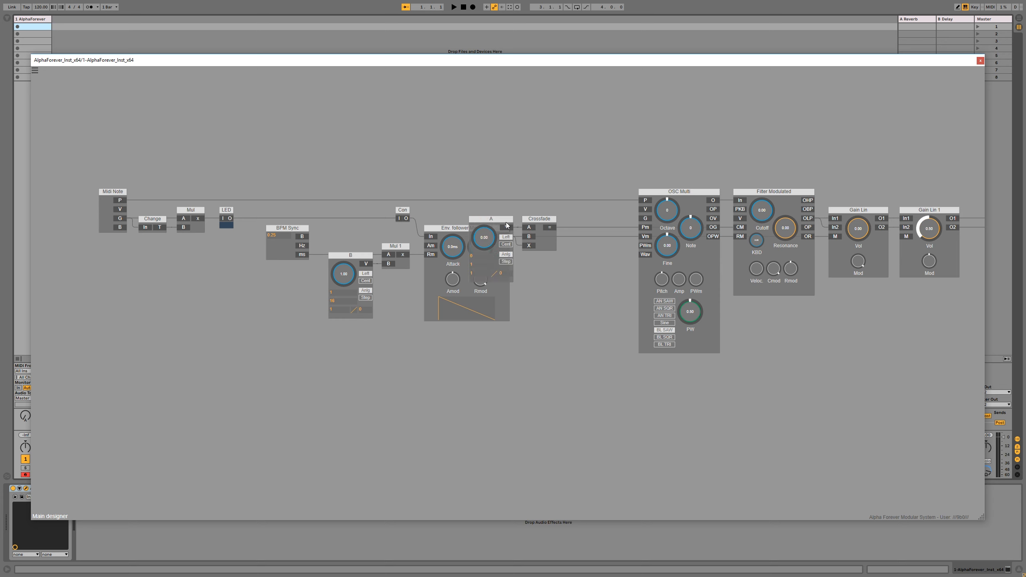
pyautogui.moveTo(496, 218); pyautogui.dragTo(496, 136)
pyautogui.doubleClick(496, 137)
pyautogui.write('Cutoff')
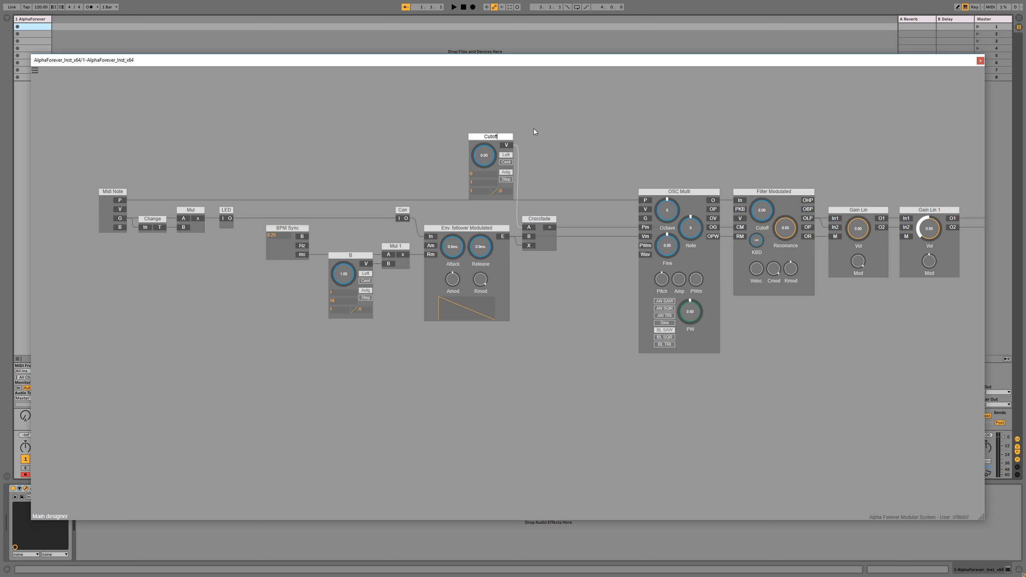
pyautogui.press('Return')
pyautogui.moveTo(498, 137); pyautogui.dragTo(456, 137)
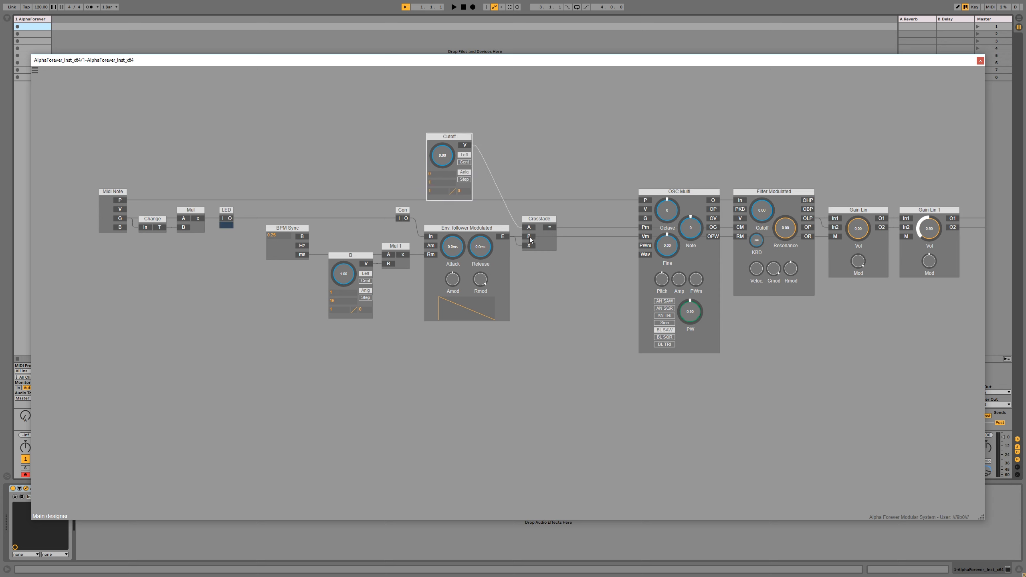
# Step: Add a knob module on the Crossfade's B input, place it above the Crossfade and name it Env. Mod
pyautogui.doubleClick(529, 238)
pyautogui.moveTo(505, 228); pyautogui.dragTo(504, 138)
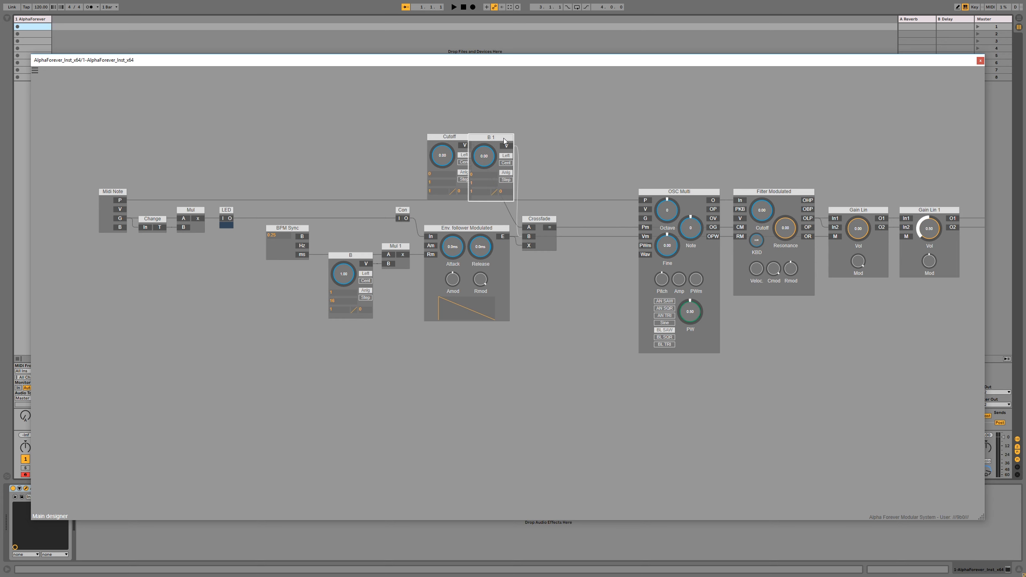
pyautogui.doubleClick(504, 139)
pyautogui.write('Env')
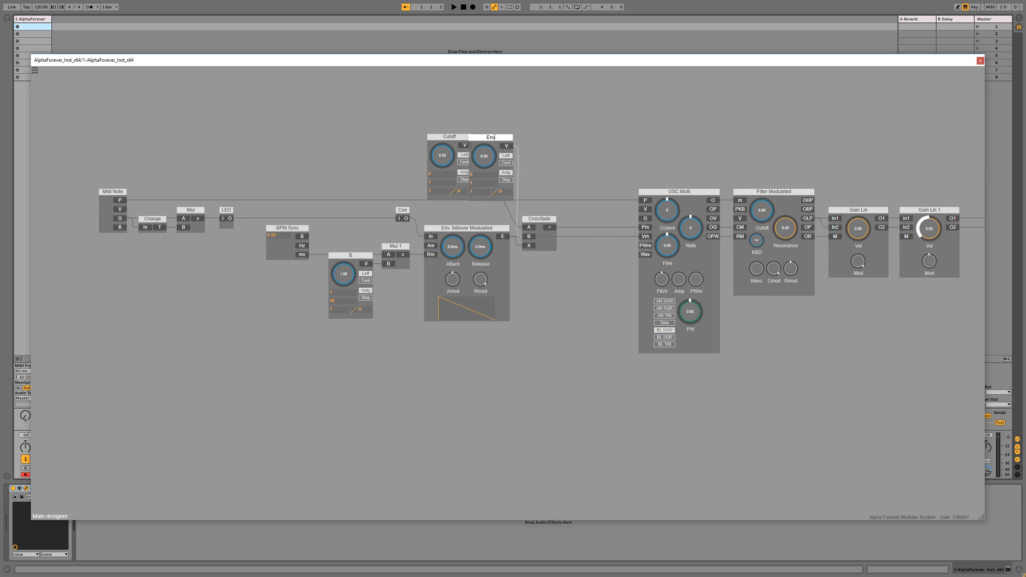
pyautogui.write('.Mod-')
pyautogui.press('BackSpace')
pyautogui.write('. Mod.')
pyautogui.press('Return')
# Step: Stack the Cutoff knob directly above the Env. Mod knob and align the two modules vertically
pyautogui.moveTo(444, 137); pyautogui.dragTo(447, 66)
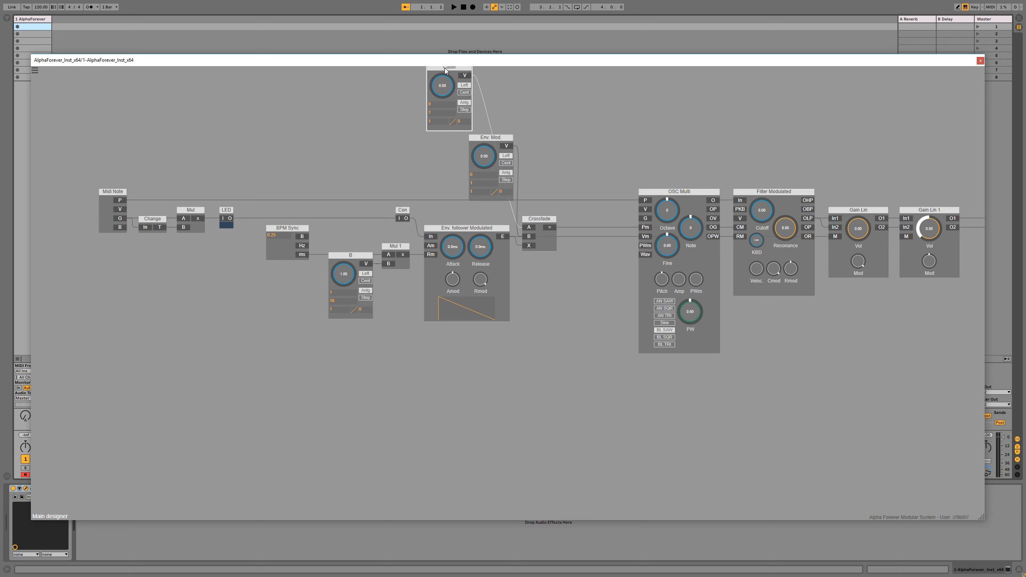
pyautogui.moveTo(491, 137); pyautogui.dragTo(460, 138)
pyautogui.click(454, 73)
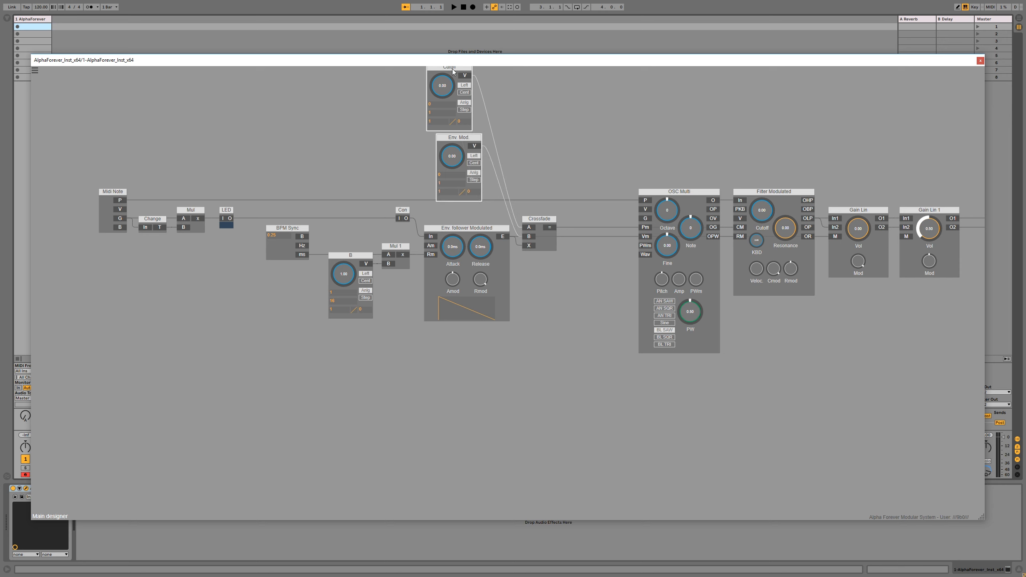
pyautogui.press('v')
pyautogui.click(541, 129)
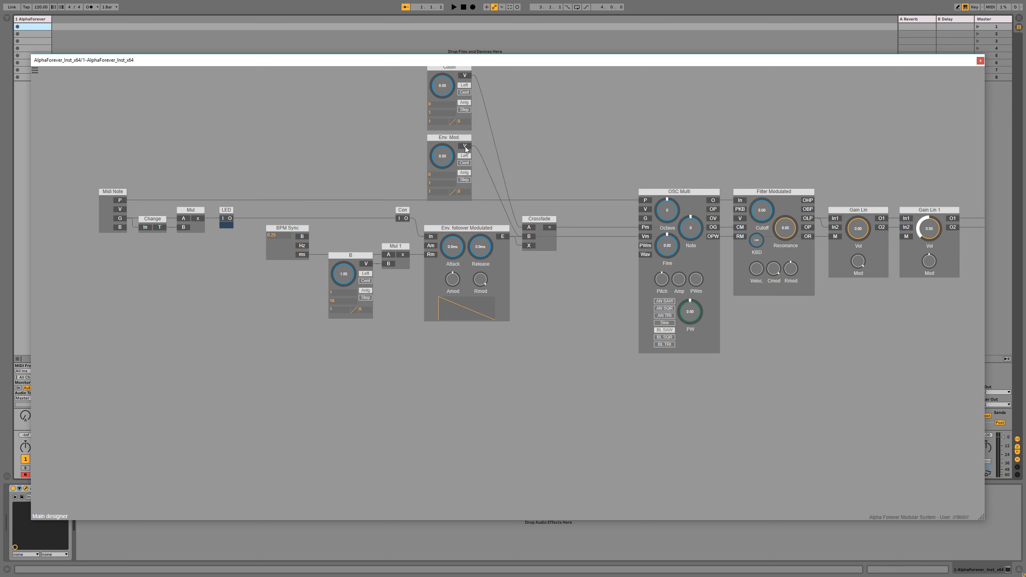
# Step: Insert an Add module on Env. Mod's output, wire Cutoff's V output to its B input and place it beside Env. Mod
pyautogui.rightClick(465, 147)
pyautogui.moveTo(501, 160)
pyautogui.click(551, 160)
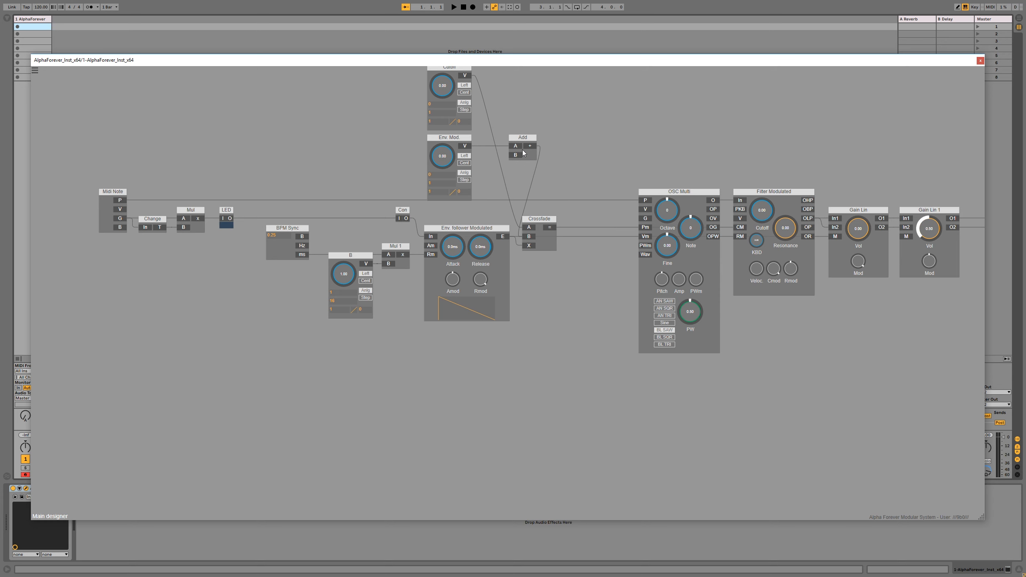
pyautogui.moveTo(517, 156); pyautogui.dragTo(466, 77)
pyautogui.moveTo(522, 140); pyautogui.dragTo(497, 138)
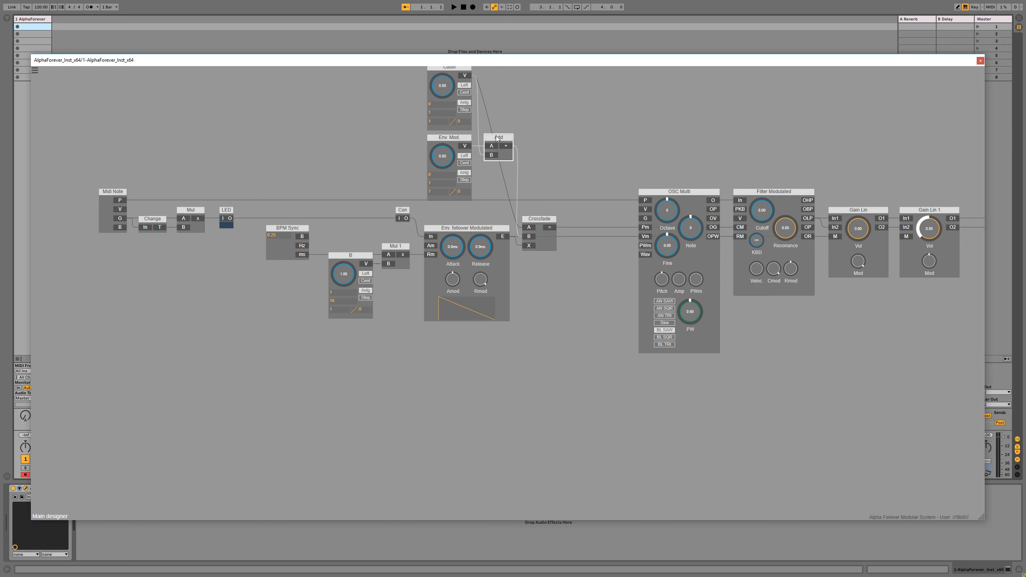
# Step: Insert a Con module before the Crossfade's A input, level it with Cutoff's output and align its right edge with the Add module
pyautogui.moveTo(543, 189); pyautogui.dragTo(536, 260)
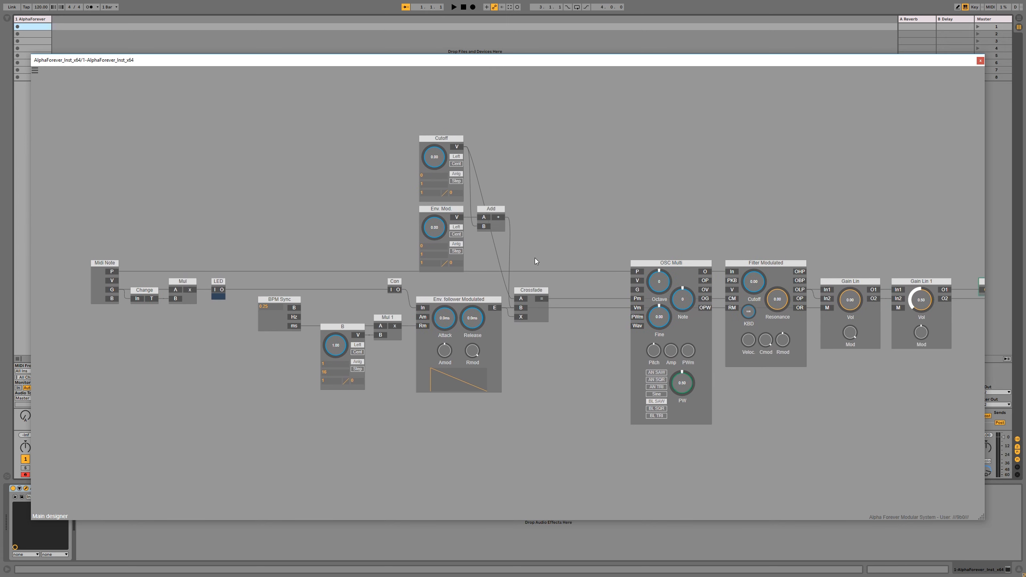
pyautogui.rightClick(520, 299)
pyautogui.moveTo(557, 324)
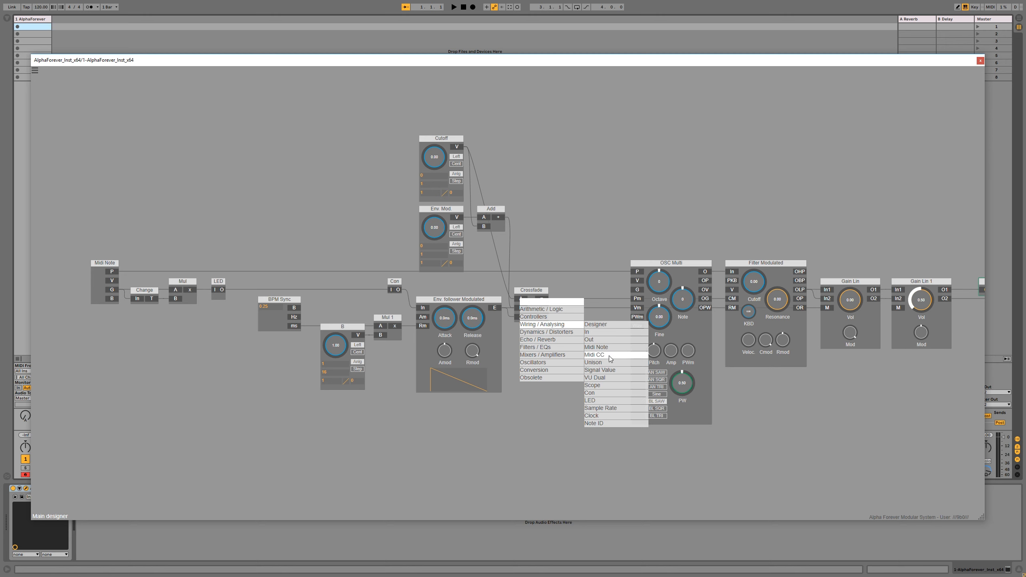
pyautogui.click(603, 393)
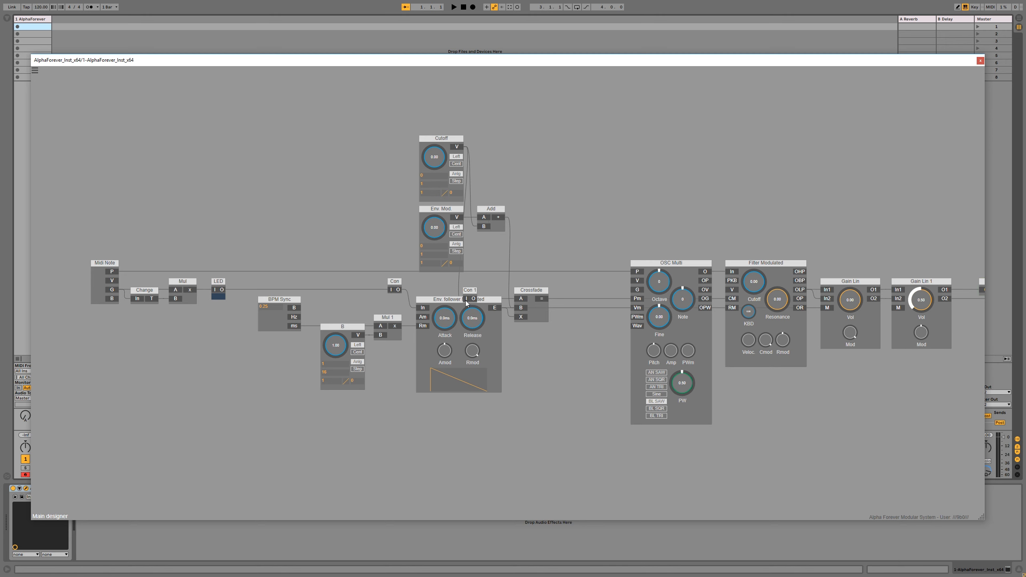
pyautogui.moveTo(466, 303); pyautogui.dragTo(467, 151)
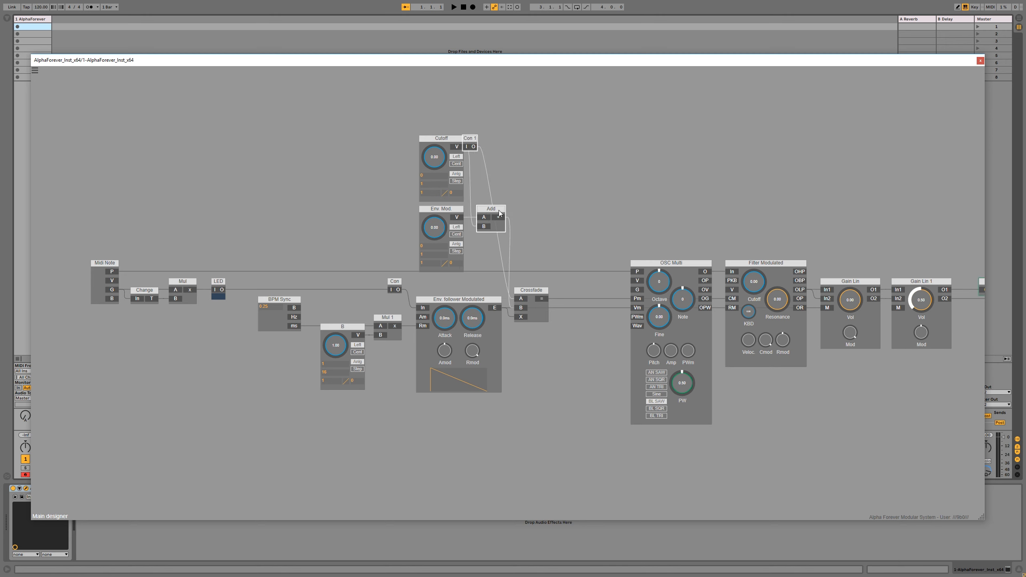
pyautogui.press('r')
pyautogui.click(554, 178)
pyautogui.moveTo(390, 122); pyautogui.dragTo(541, 281)
pyautogui.moveTo(500, 139); pyautogui.dragTo(498, 138)
pyautogui.click(570, 179)
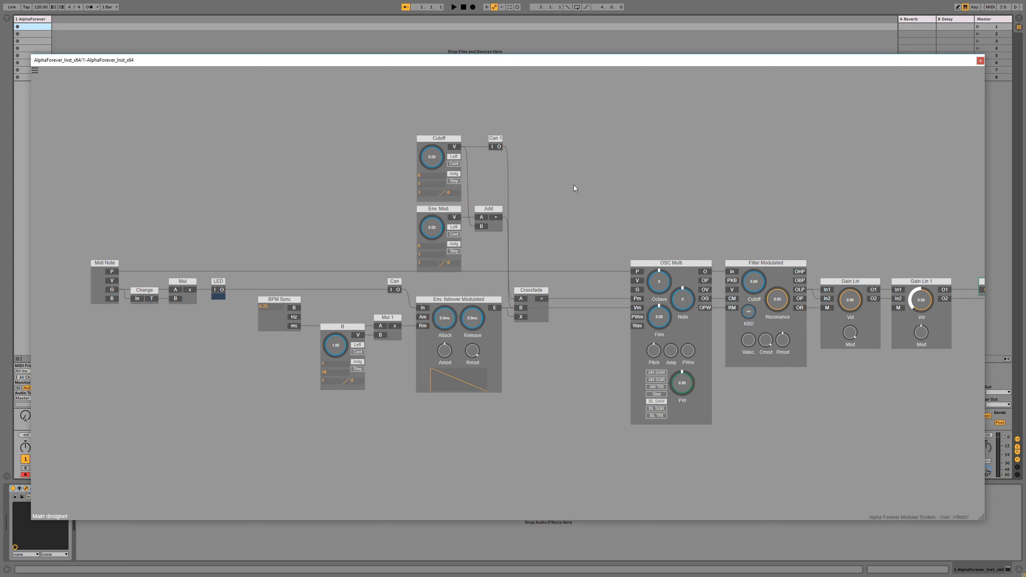
# Step: Set the maximum of the Env. Mod knob to 64 and of the Cutoff knob to 128
pyautogui.doubleClick(424, 255)
pyautogui.write('64')
pyautogui.doubleClick(435, 186)
pyautogui.write('128')
pyautogui.press('Return')
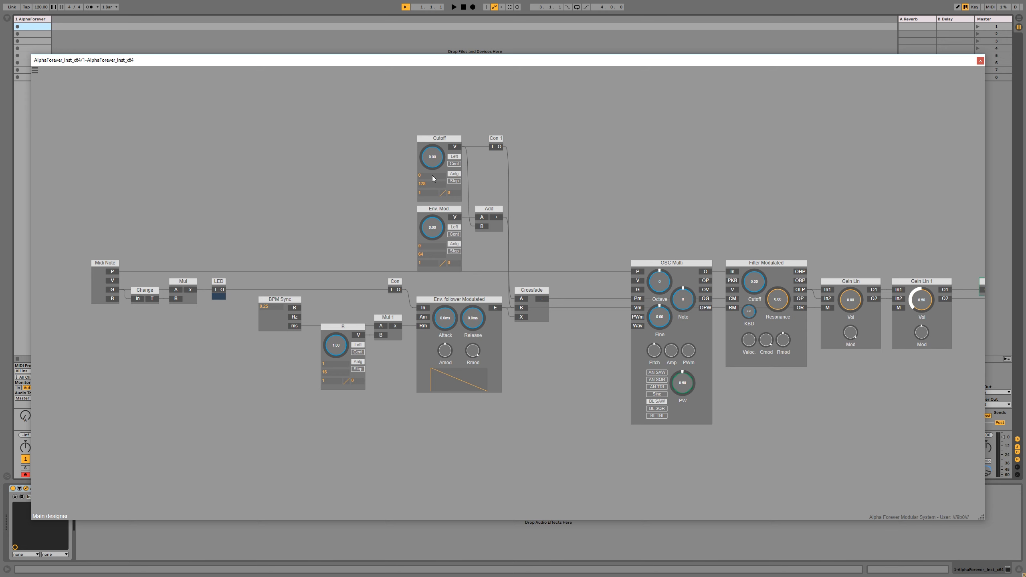
# Step: Turn Env. Mod up to 14.72 and Cutoff up to 42.24, and add a value module on the OSC Multi's V input
pyautogui.moveTo(432, 226); pyautogui.dragTo(439, 206)
pyautogui.moveTo(433, 167); pyautogui.dragTo(441, 145)
pyautogui.doubleClick(638, 281)
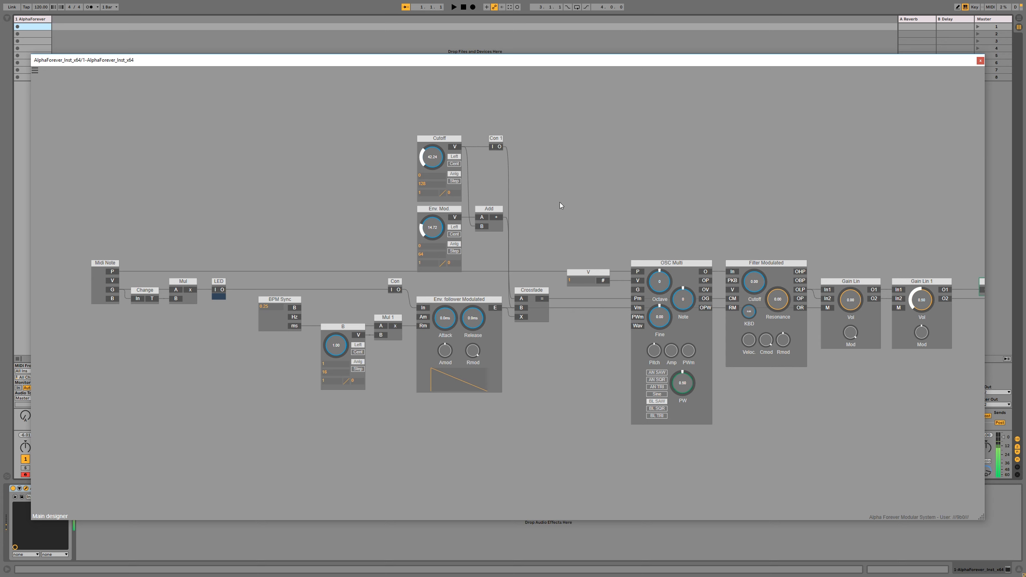
# Step: Raise the Cutoff and Env. Mod knobs further and turn the B knob up to about 3.4
pyautogui.moveTo(440, 162); pyautogui.dragTo(452, 116)
pyautogui.moveTo(440, 220); pyautogui.dragTo(446, 181)
pyautogui.moveTo(339, 343)
pyautogui.mouseDown()
pyautogui.moveTo(346, 305)
pyautogui.moveTo(347, 328)
pyautogui.mouseUp()
# Step: Move the Midi Note, Change, Mul and LED modules left as a group, away from BPM Sync
pyautogui.scroll(-5, 380, 211)
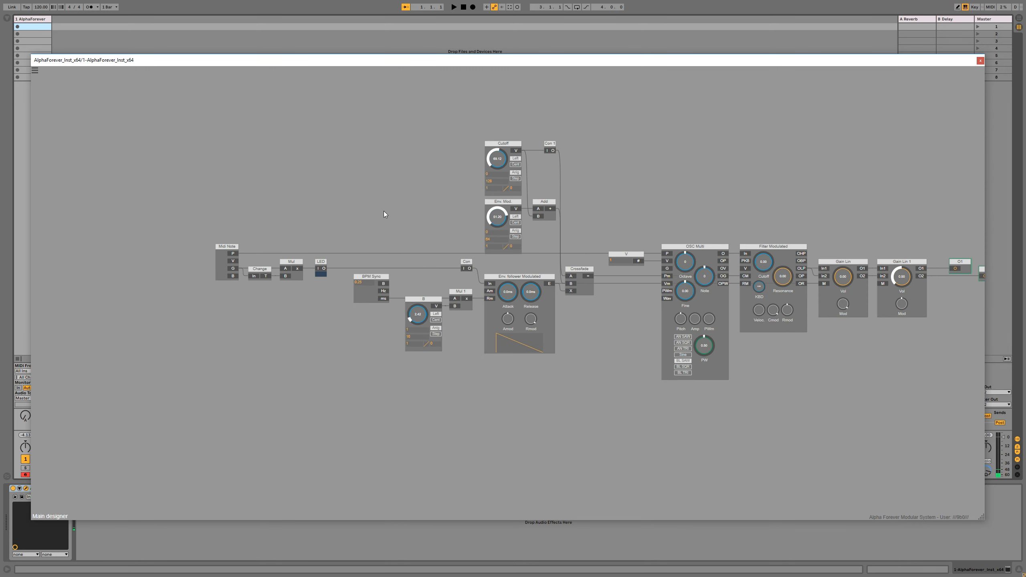
pyautogui.moveTo(384, 212); pyautogui.dragTo(308, 218)
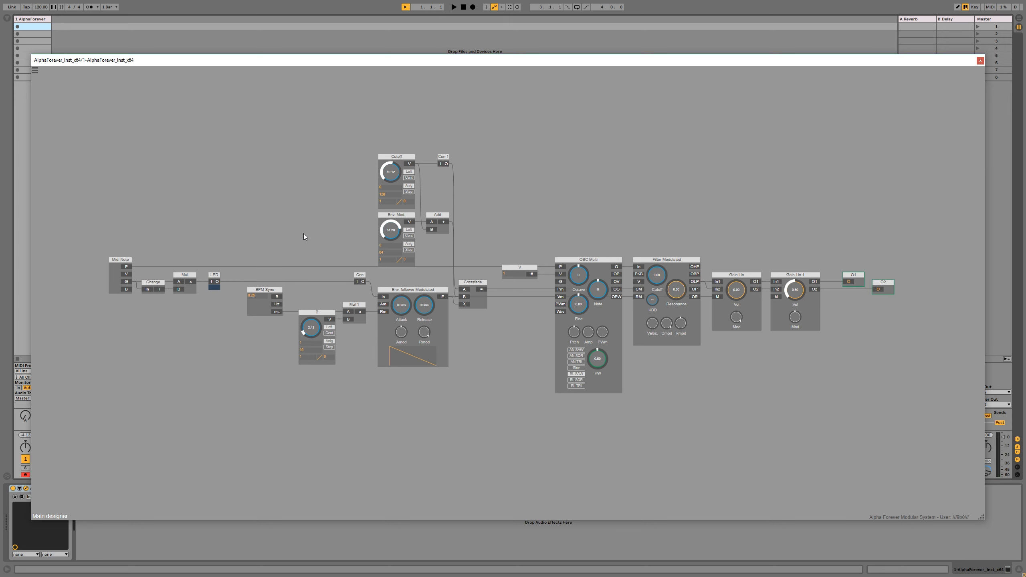
pyautogui.moveTo(102, 234); pyautogui.dragTo(147, 282)
pyautogui.moveTo(187, 232); pyautogui.dragTo(334, 245)
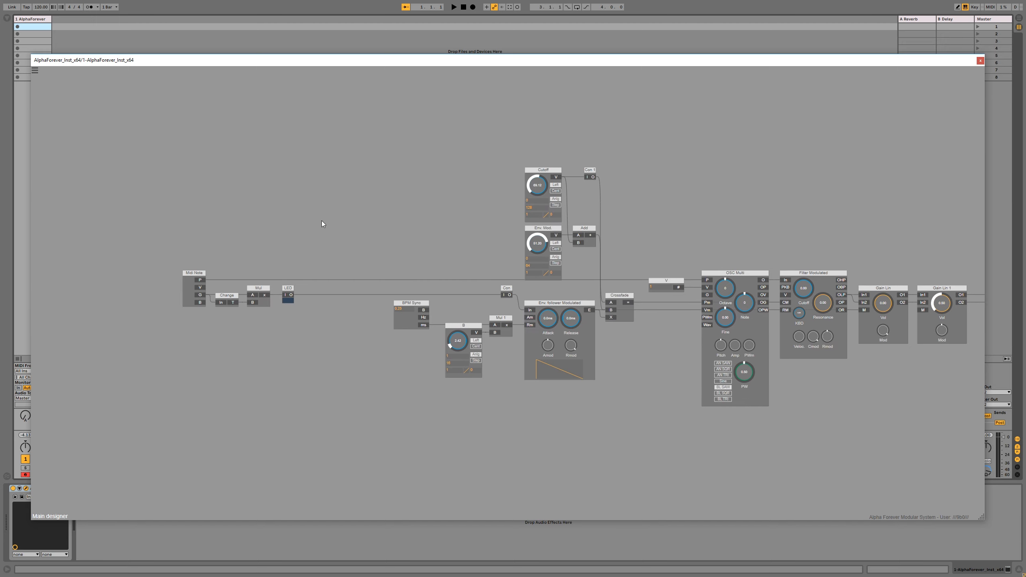
pyautogui.moveTo(227, 295); pyautogui.dragTo(186, 295)
# Step: Insert an Env. follower Modulated module on the Midi Note's P output and place it between the LED and BPM Sync
pyautogui.rightClick(162, 280)
pyautogui.write('d')
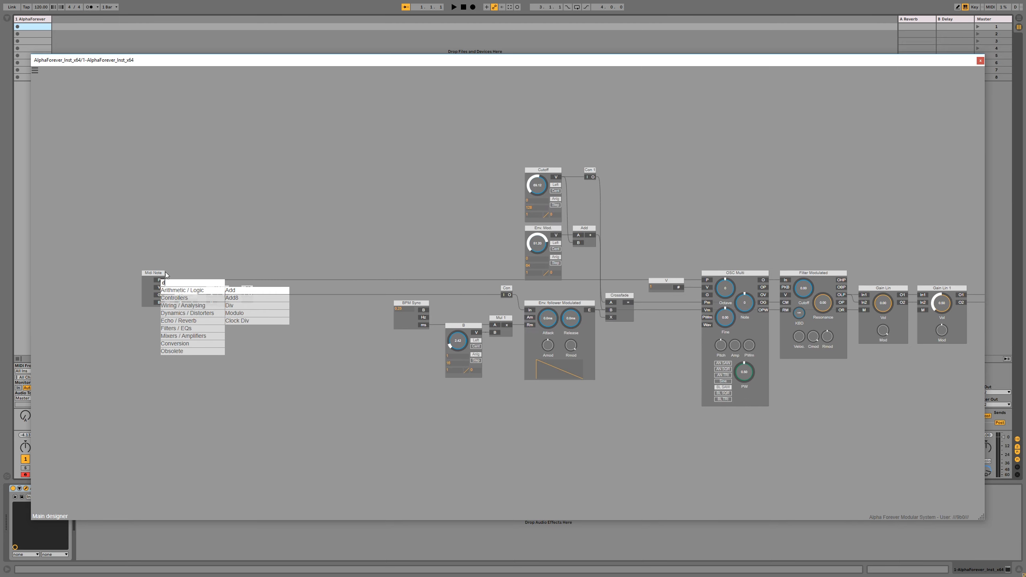
pyautogui.press('BackSpace')
pyautogui.write('env')
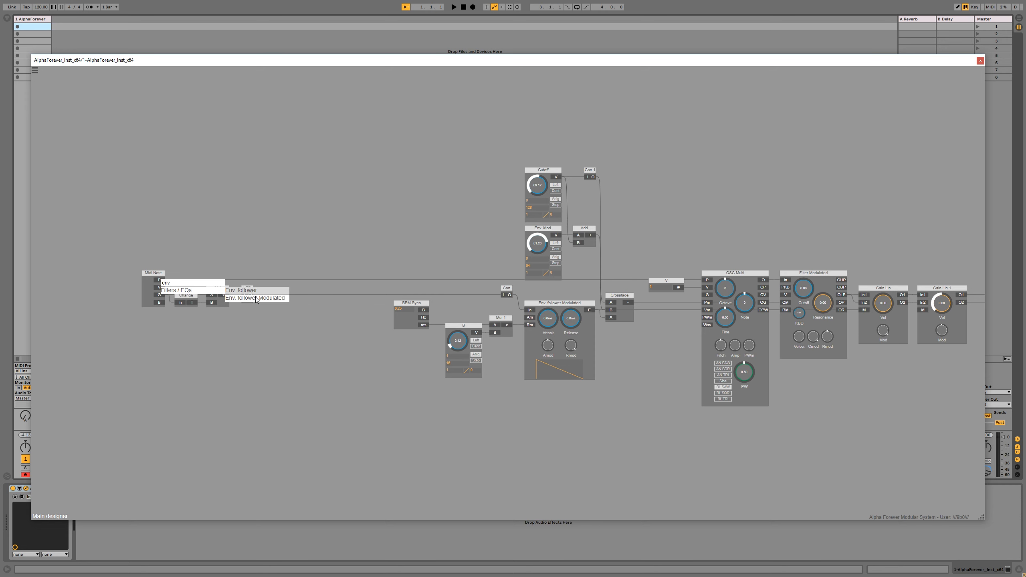
pyautogui.click(257, 298)
pyautogui.moveTo(249, 274); pyautogui.dragTo(339, 274)
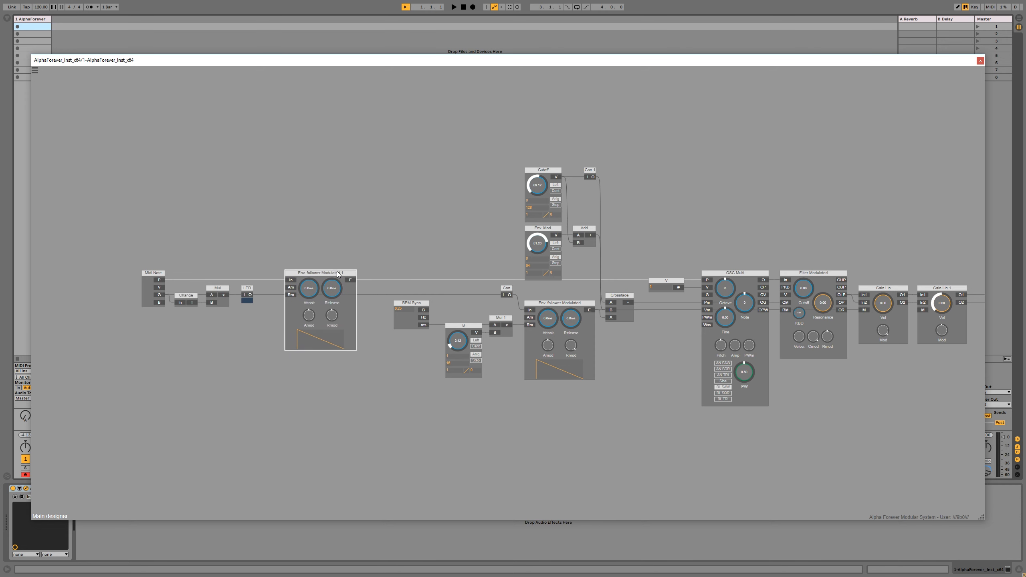
# Step: Widen the gap between the Midi Note group and the new envelope follower, setting the follower just before BPM Sync
pyautogui.moveTo(245, 241); pyautogui.dragTo(398, 334)
pyautogui.moveTo(369, 283); pyautogui.dragTo(303, 283)
pyautogui.click(330, 326)
pyautogui.moveTo(432, 265); pyautogui.dragTo(461, 265)
pyautogui.click(401, 275)
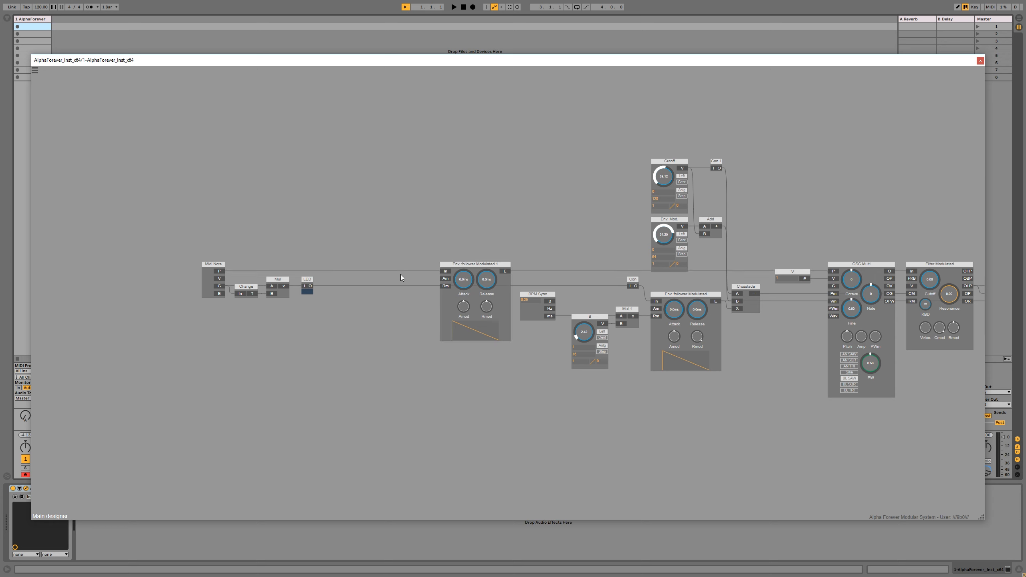
# Step: Add a knob on the new envelope follower's Am input, wire its V output to Rm too and place it beside the follower
pyautogui.doubleClick(446, 278)
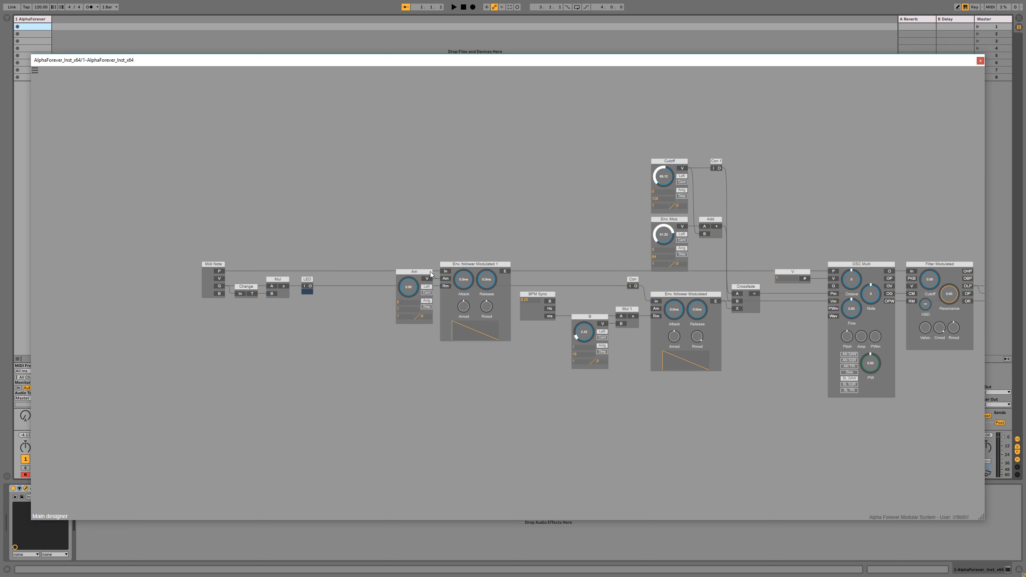
pyautogui.moveTo(378, 275); pyautogui.dragTo(448, 288)
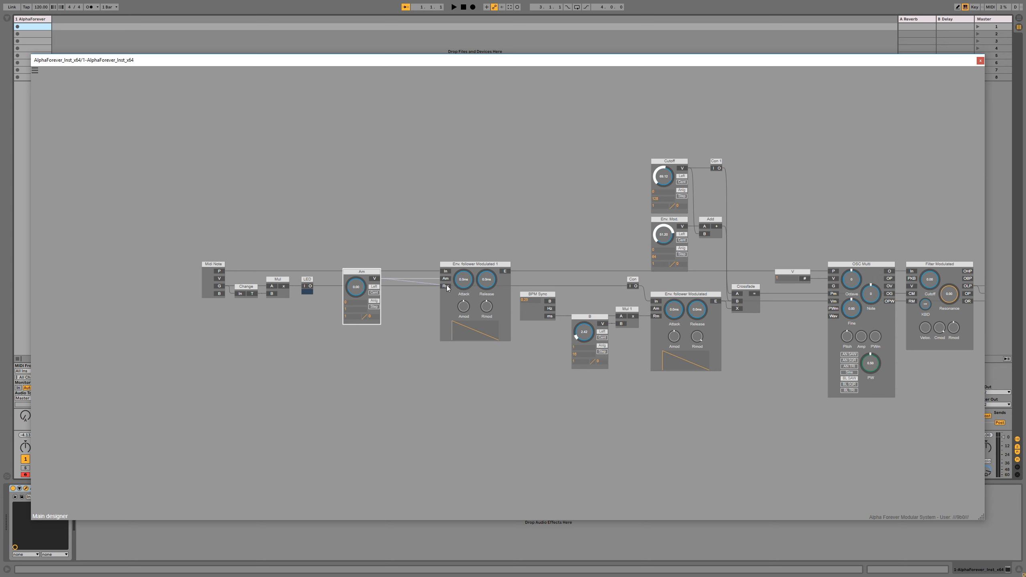
pyautogui.moveTo(372, 272); pyautogui.dragTo(421, 272)
# Step: Set the Am knob's maximum to 2000
pyautogui.click(405, 309)
pyautogui.write('200')
pyautogui.click(364, 361)
pyautogui.click(405, 309)
pyautogui.write('2000')
pyautogui.click(394, 339)
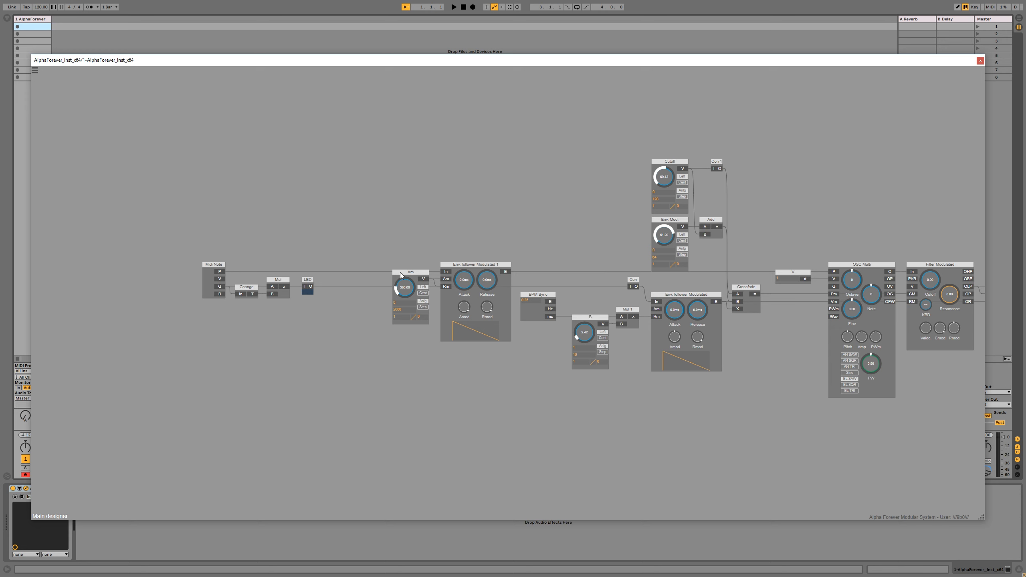
# Step: Insert a Mul module between the Am knob's V output and the envelope follower's Am and Rm inputs, and tighten their spacing
pyautogui.moveTo(401, 272); pyautogui.dragTo(345, 272)
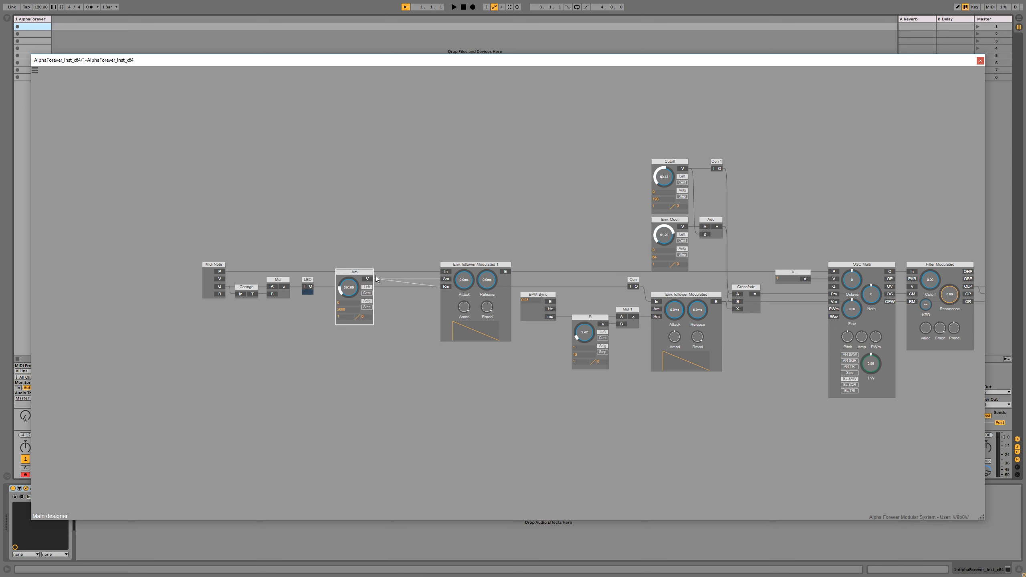
pyautogui.rightClick(367, 279)
pyautogui.moveTo(404, 291)
pyautogui.click(438, 312)
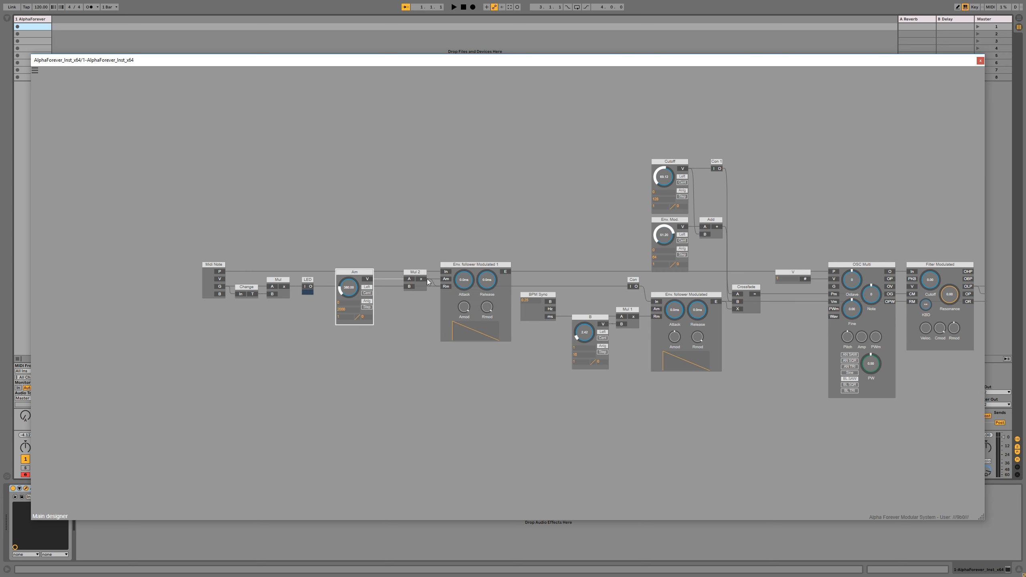
pyautogui.moveTo(356, 272); pyautogui.dragTo(364, 271)
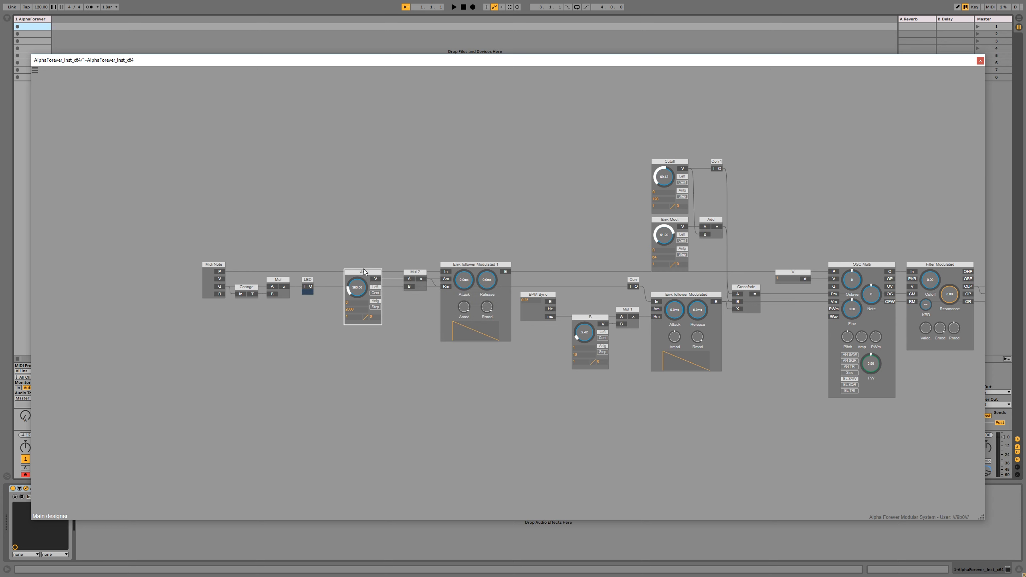
pyautogui.click(418, 274)
# Step: Move the modules from Midi Note through the Am knob left as a group to make room before Mul 2
pyautogui.click(238, 314)
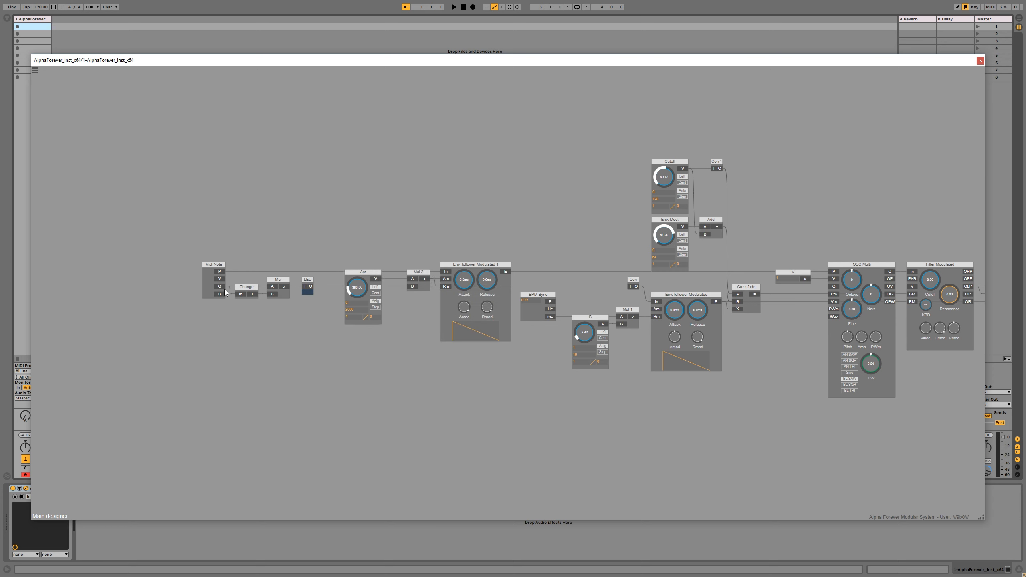
pyautogui.moveTo(175, 240); pyautogui.dragTo(389, 359)
pyautogui.moveTo(379, 272); pyautogui.dragTo(312, 272)
pyautogui.click(384, 295)
# Step: Add a Previous module on Mul 2's B input, place it beside Mul 2 and move the Am knob up against it
pyautogui.rightClick(414, 287)
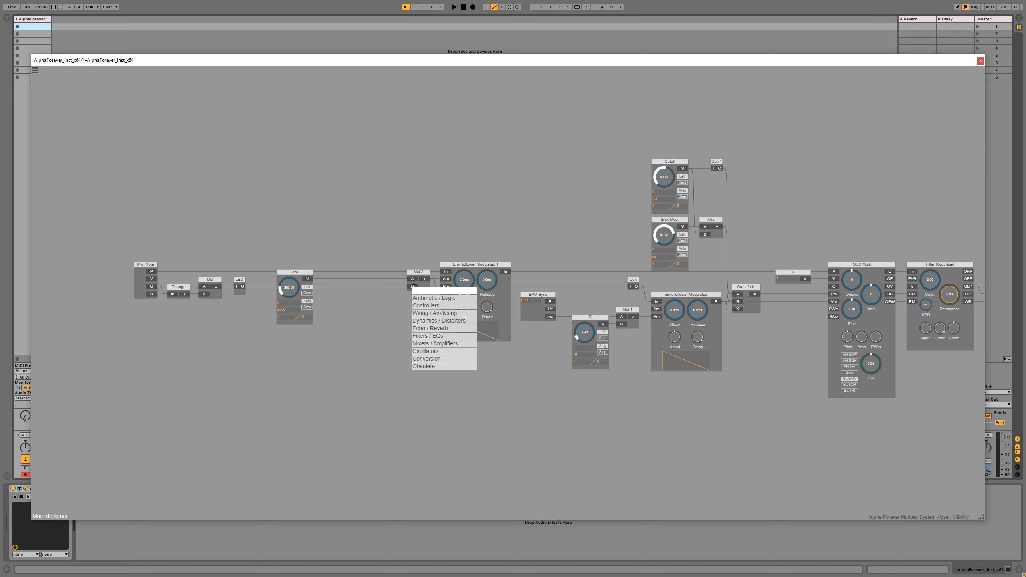
pyautogui.write('pre')
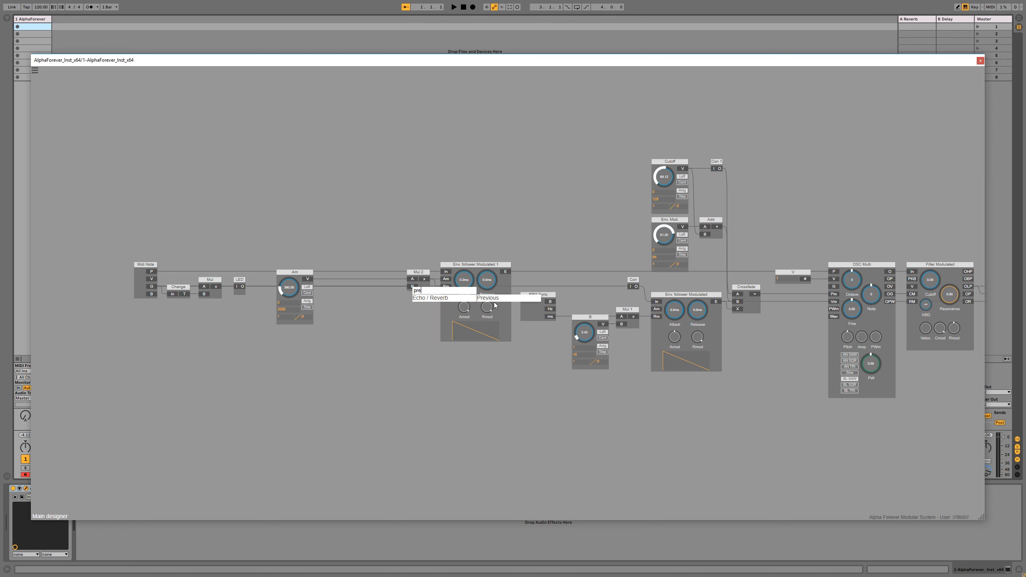
pyautogui.press('Return')
pyautogui.moveTo(357, 281); pyautogui.dragTo(379, 283)
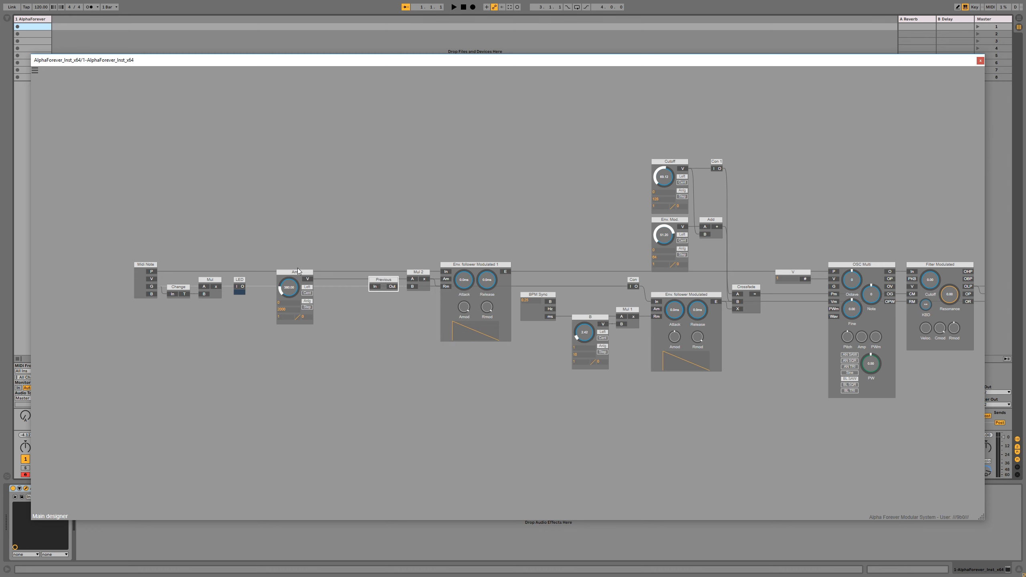
pyautogui.moveTo(308, 277); pyautogui.dragTo(356, 277)
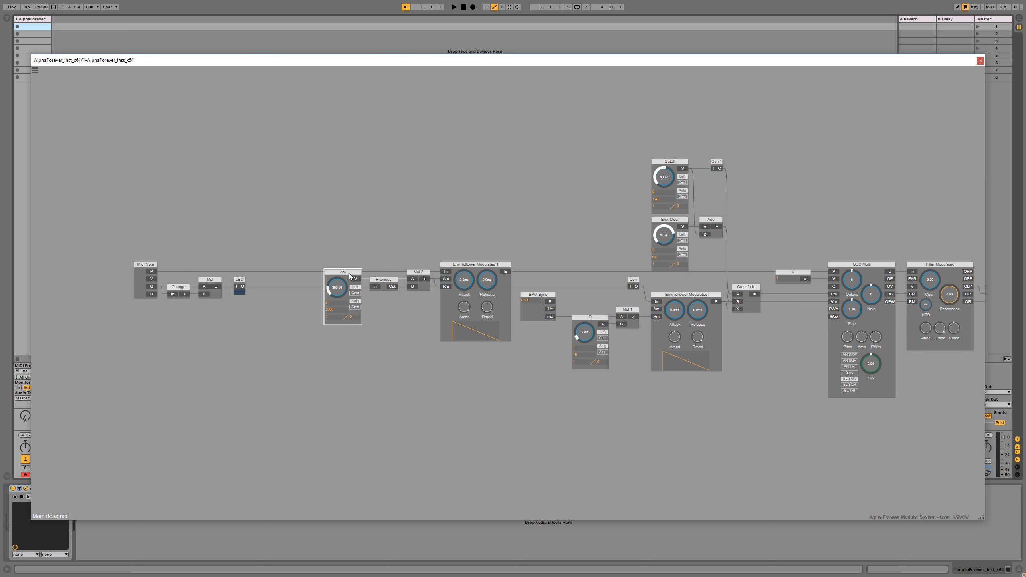
# Step: Move the Midi Note to LED group and the Am knob further left, and place BPM Sync between Am and Previous
pyautogui.click(366, 247)
pyautogui.moveTo(294, 234); pyautogui.dragTo(364, 227)
pyautogui.moveTo(175, 235); pyautogui.dragTo(330, 324)
pyautogui.moveTo(318, 282); pyautogui.dragTo(221, 283)
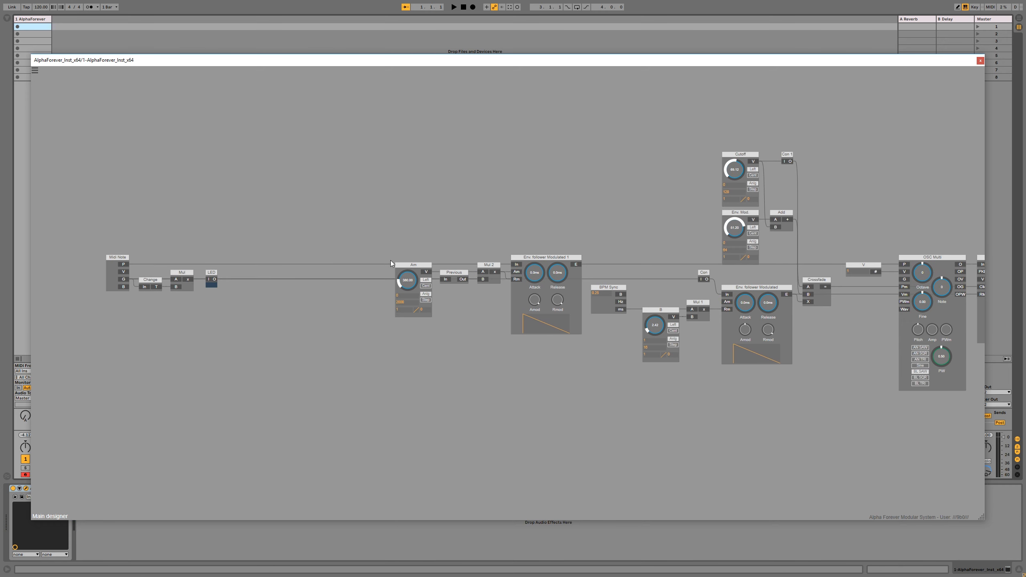
pyautogui.moveTo(390, 263); pyautogui.dragTo(300, 265)
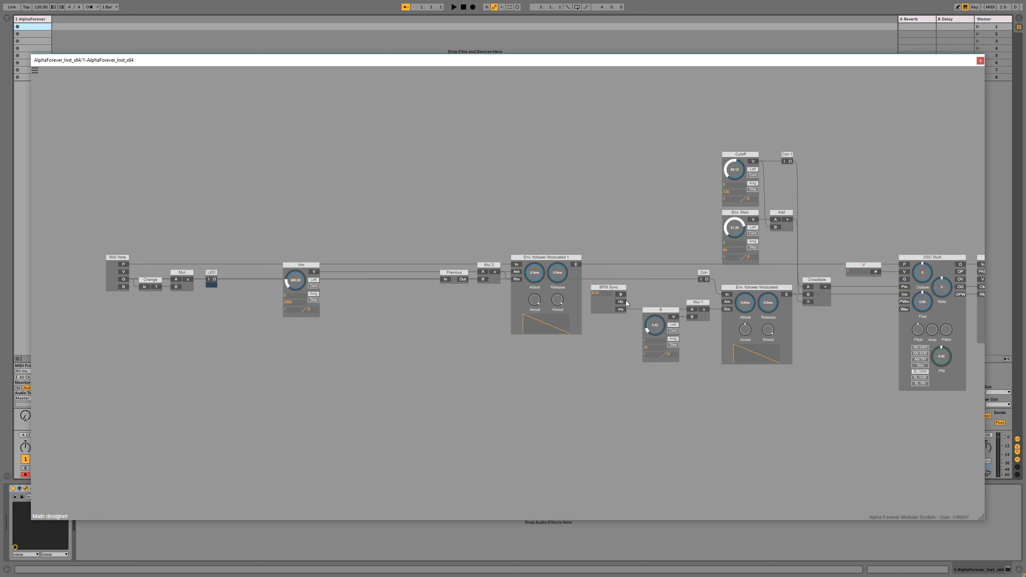
pyautogui.moveTo(618, 286); pyautogui.dragTo(371, 284)
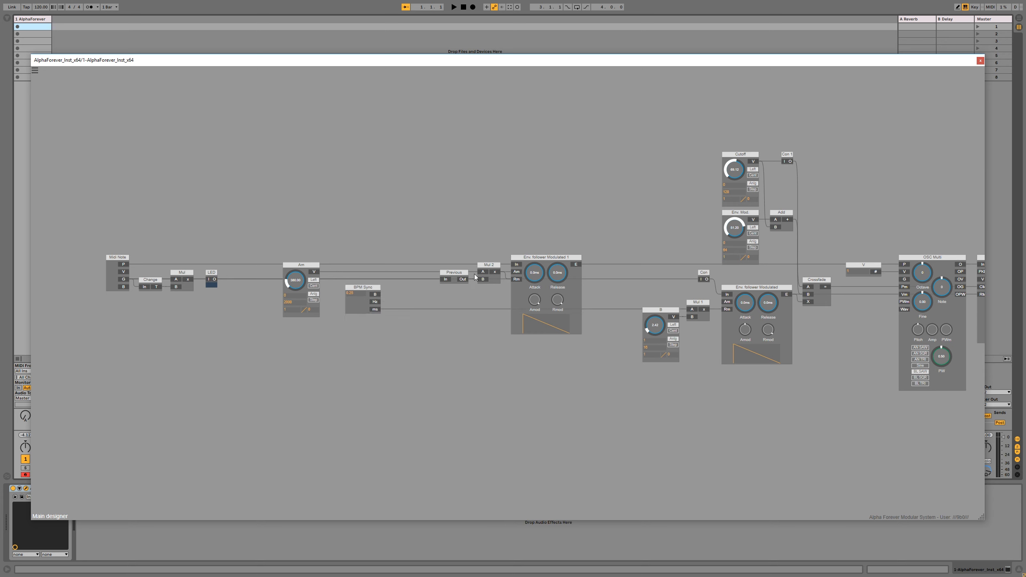
# Step: Insert a Mul module between the Am knob and Previous, and wire BPM Sync's ms output into its B input
pyautogui.click(497, 270)
pyautogui.rightClick(315, 275)
pyautogui.moveTo(343, 282)
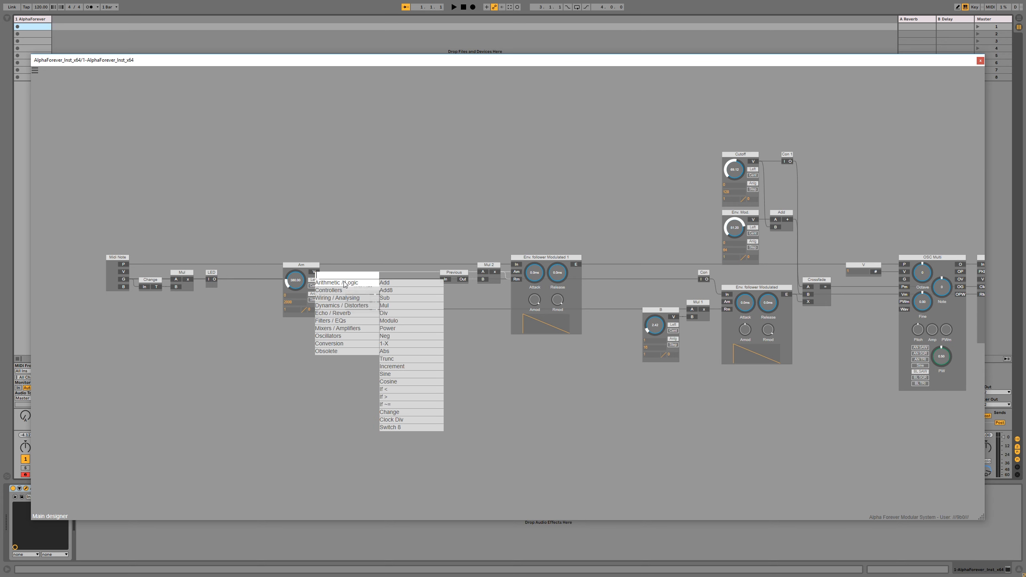
pyautogui.click(404, 309)
pyautogui.moveTo(368, 265); pyautogui.dragTo(421, 266)
pyautogui.moveTo(375, 310); pyautogui.dragTo(378, 287)
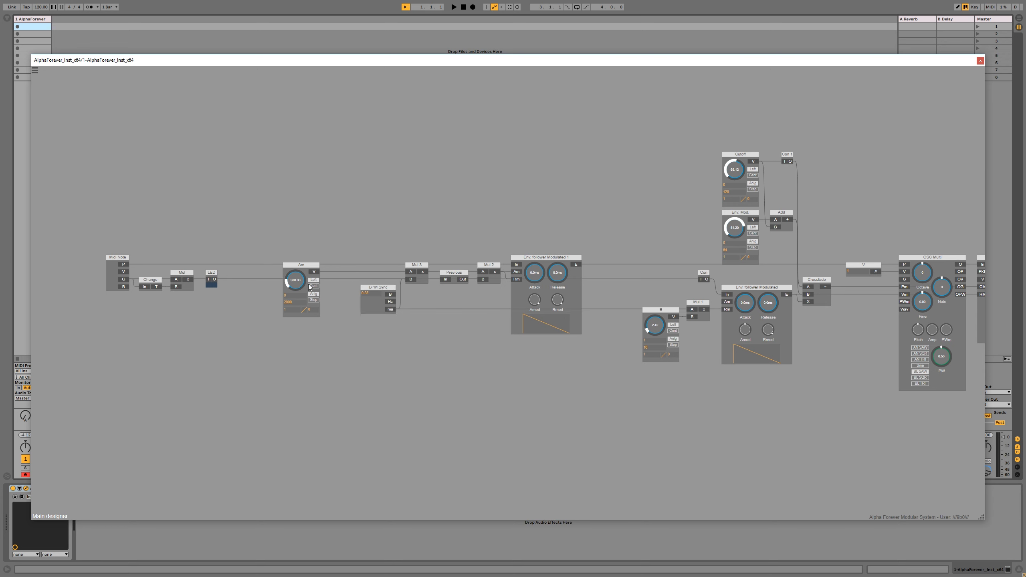
# Step: Set the Am knob's range fields to 1 and 2, turn the knob down, and move it beside BPM Sync
pyautogui.click(289, 297)
pyautogui.write('1')
pyautogui.click(290, 302)
pyautogui.write('2')
pyautogui.click(316, 333)
pyautogui.moveTo(292, 281); pyautogui.dragTo(300, 365)
pyautogui.moveTo(309, 264); pyautogui.dragTo(347, 262)
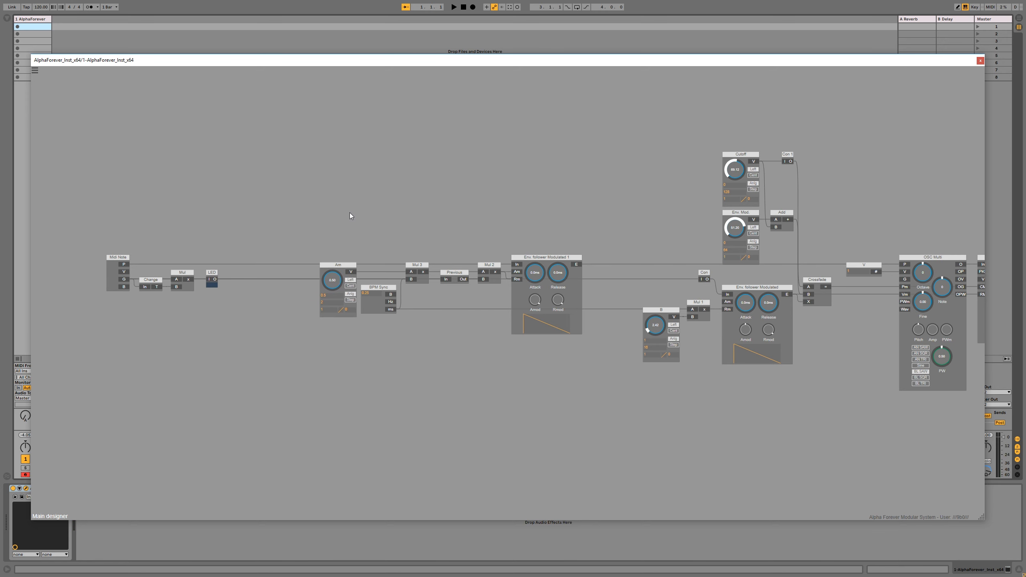
# Step: Close the gaps in the chain by moving the Am-to-follower group and the Midi Note-to-LED group right
pyautogui.scroll(-1, 350, 213)
pyautogui.moveTo(298, 228); pyautogui.dragTo(581, 302)
pyautogui.moveTo(552, 255); pyautogui.dragTo(601, 252)
pyautogui.click(484, 212)
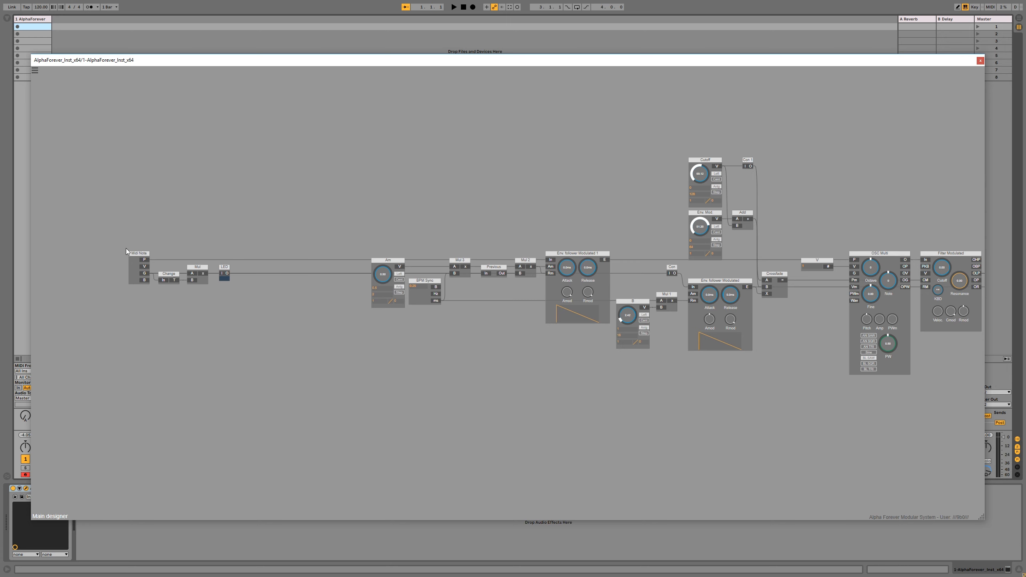
pyautogui.moveTo(246, 305); pyautogui.dragTo(91, 190)
pyautogui.moveTo(227, 273); pyautogui.dragTo(363, 270)
pyautogui.click(406, 213)
pyautogui.moveTo(620, 206); pyautogui.dragTo(390, 211)
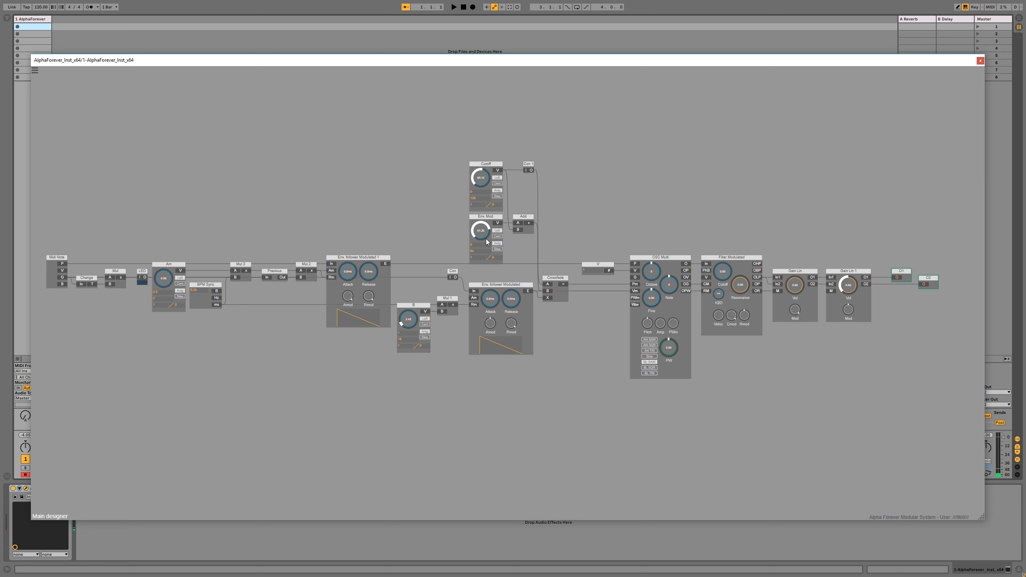
pyautogui.moveTo(288, 176); pyautogui.dragTo(299, 214)
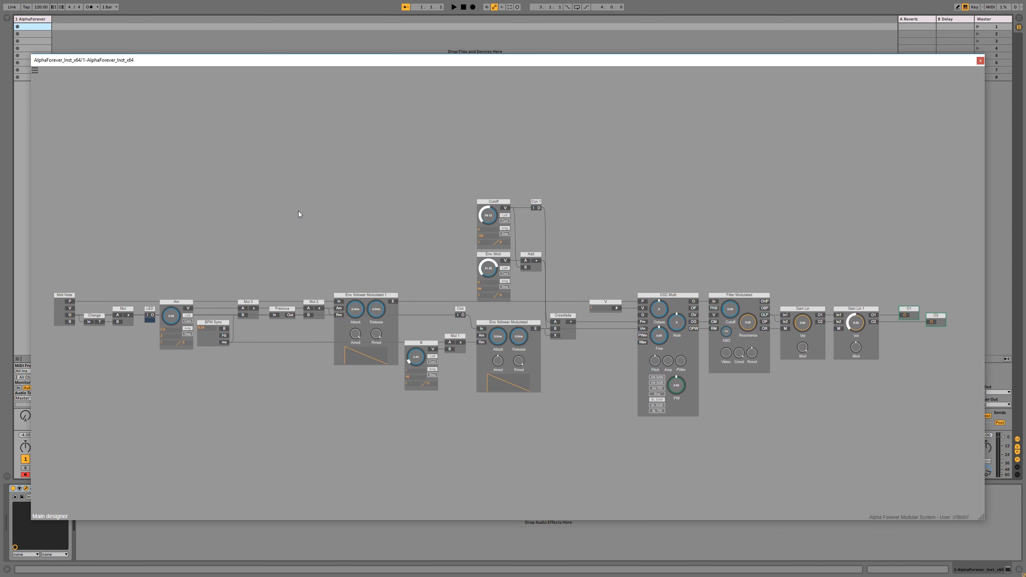
# Step: Add an LED module above Midi Note and connect Midi Note's V output to its input
pyautogui.rightClick(219, 217)
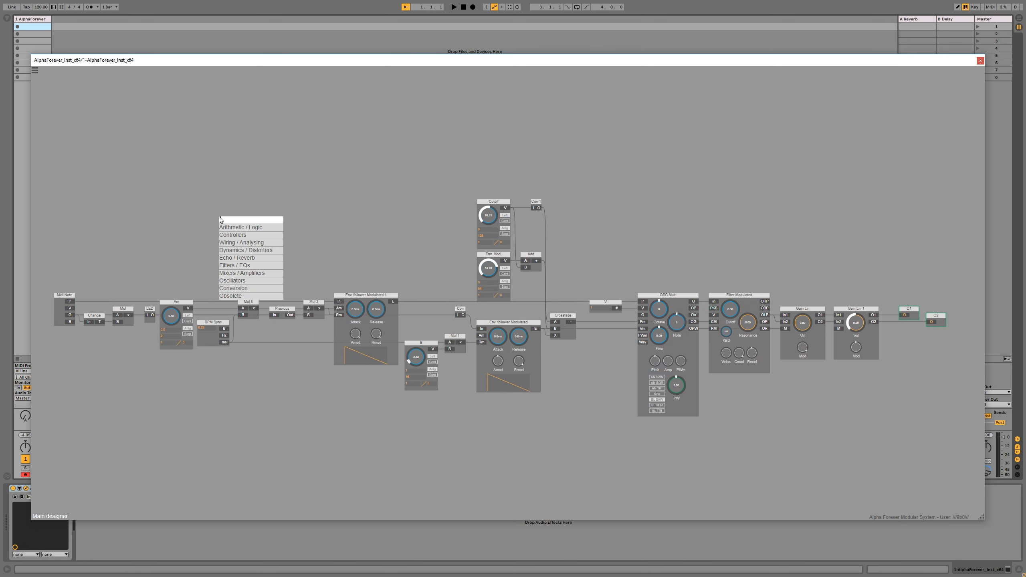
pyautogui.write('led')
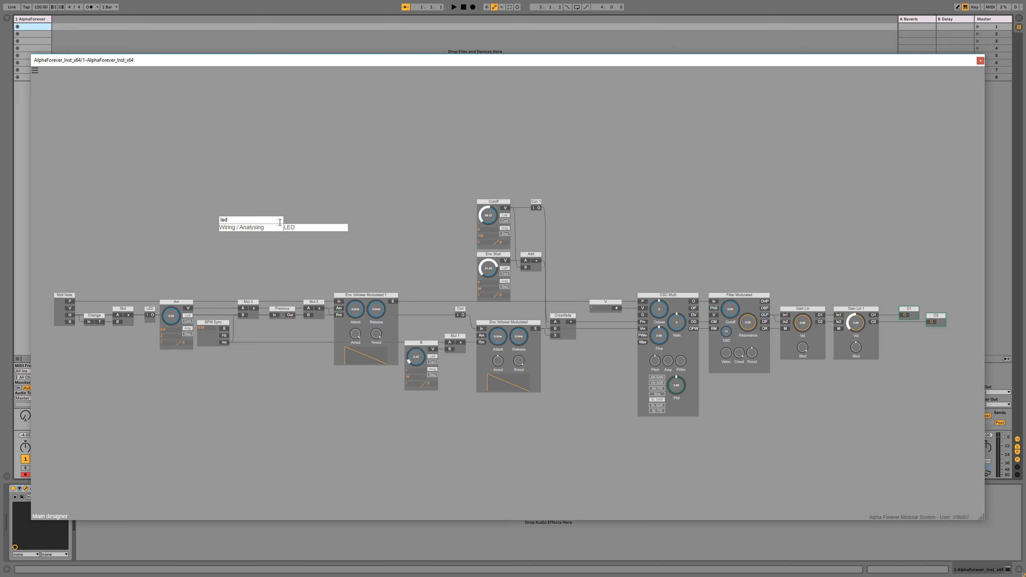
pyautogui.click(288, 228)
pyautogui.moveTo(71, 308)
pyautogui.mouseDown()
pyautogui.moveTo(214, 245)
pyautogui.moveTo(223, 226)
pyautogui.moveTo(129, 218)
pyautogui.moveTo(83, 232)
pyautogui.mouseUp()
# Step: Add an If > module, wire the new LED's output into its A input, and line the LED up with it
pyautogui.doubleClick(178, 192)
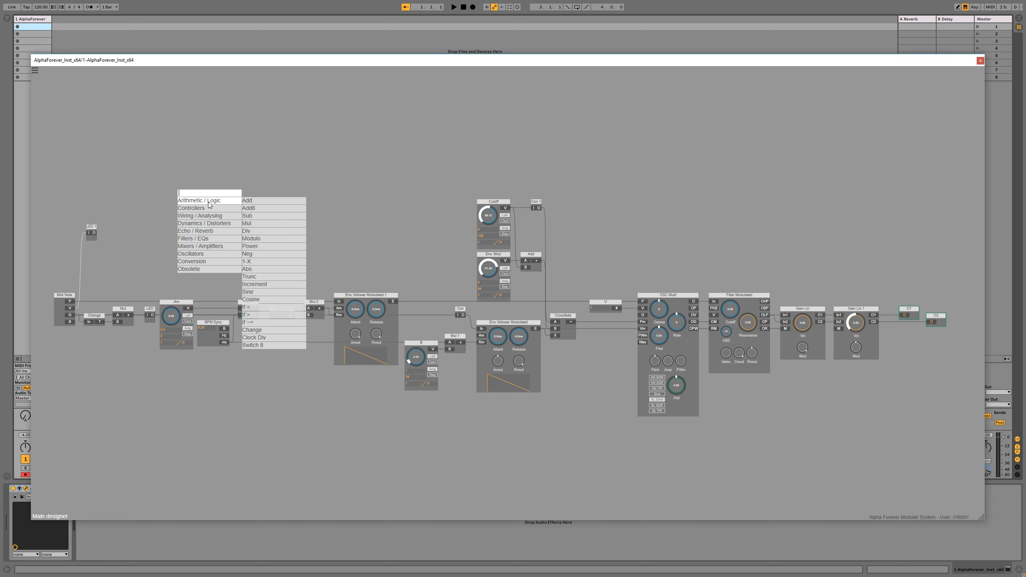
pyautogui.click(257, 315)
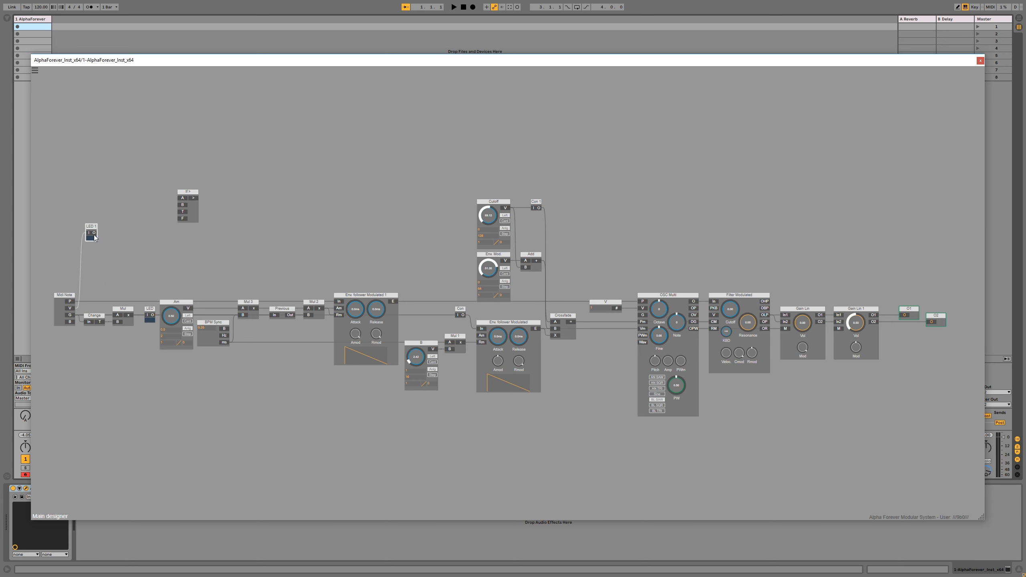
pyautogui.moveTo(94, 233); pyautogui.dragTo(183, 198)
pyautogui.moveTo(97, 237); pyautogui.dragTo(97, 202)
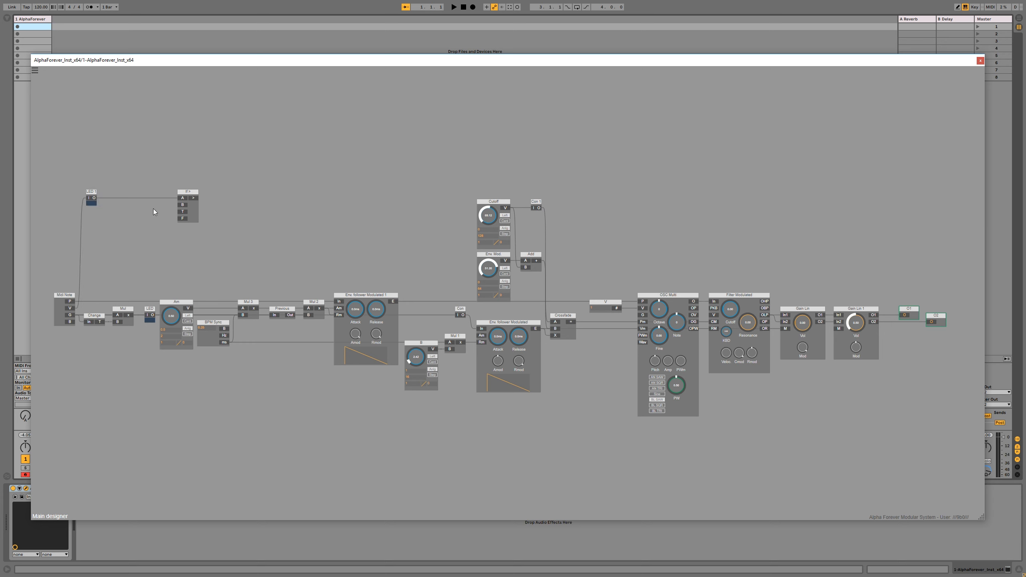
# Step: Create a knob on the If > module's B input, place it after LED 1, and rename it Acc. Level
pyautogui.doubleClick(183, 205)
pyautogui.moveTo(160, 198); pyautogui.dragTo(125, 198)
pyautogui.doubleClick(124, 198)
pyautogui.write('Acc')
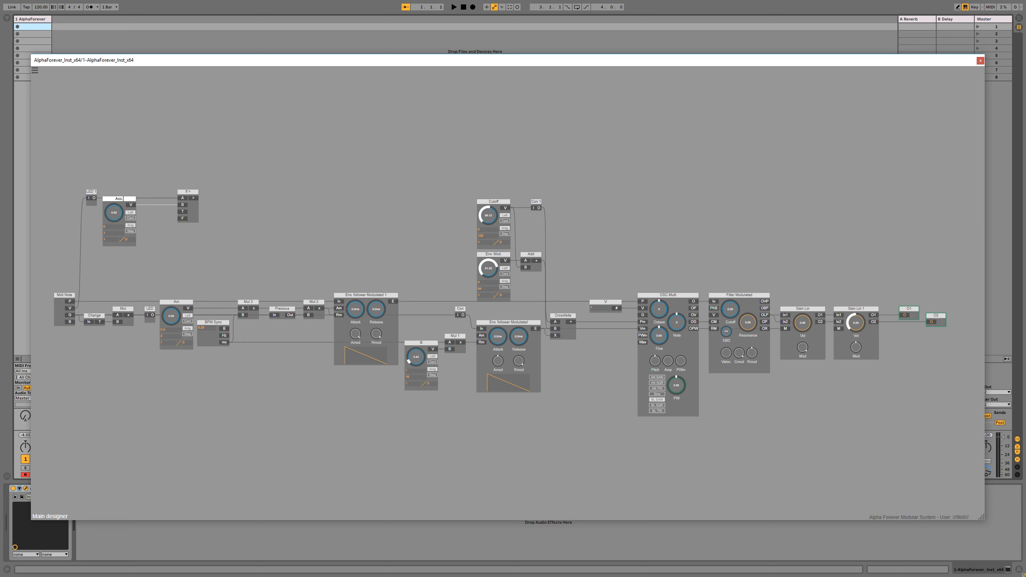
pyautogui.write('. Level')
pyautogui.press('Return')
# Step: Wire Midi Note's G output into the If > module's T input and add an LED module on the If > output
pyautogui.moveTo(188, 192); pyautogui.dragTo(226, 193)
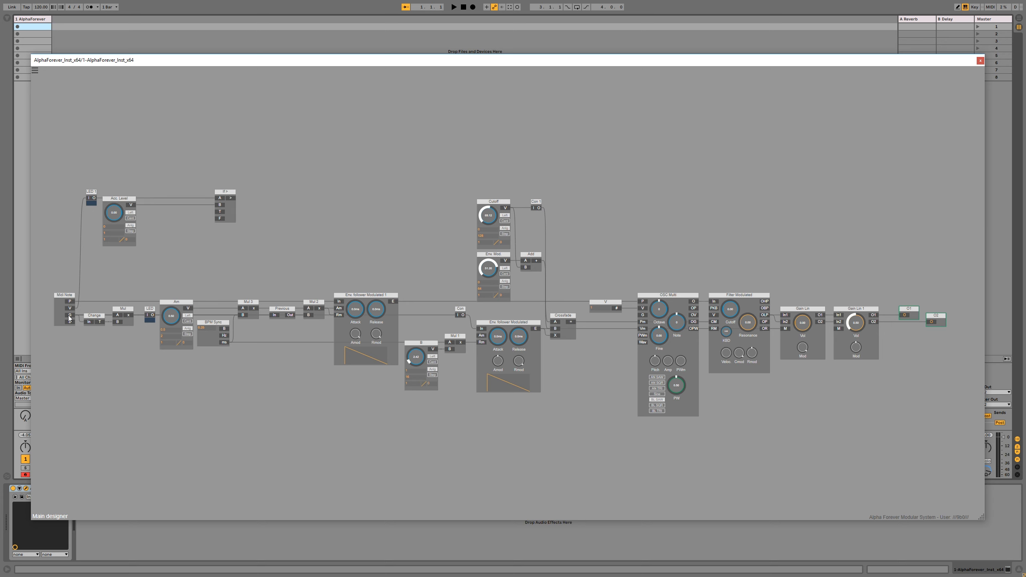
pyautogui.moveTo(69, 316); pyautogui.dragTo(153, 182)
pyautogui.doubleClick(188, 201)
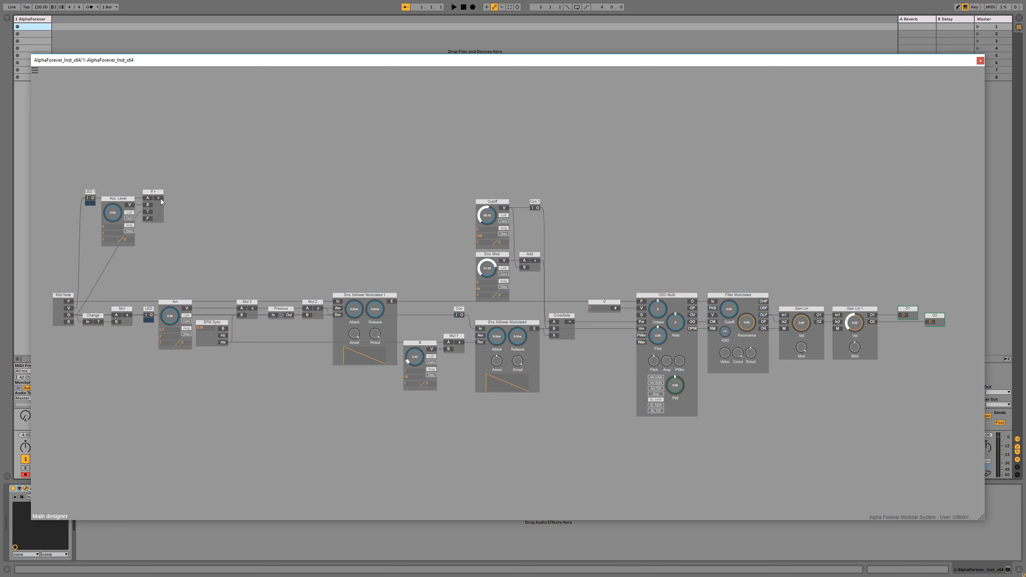
pyautogui.write('led')
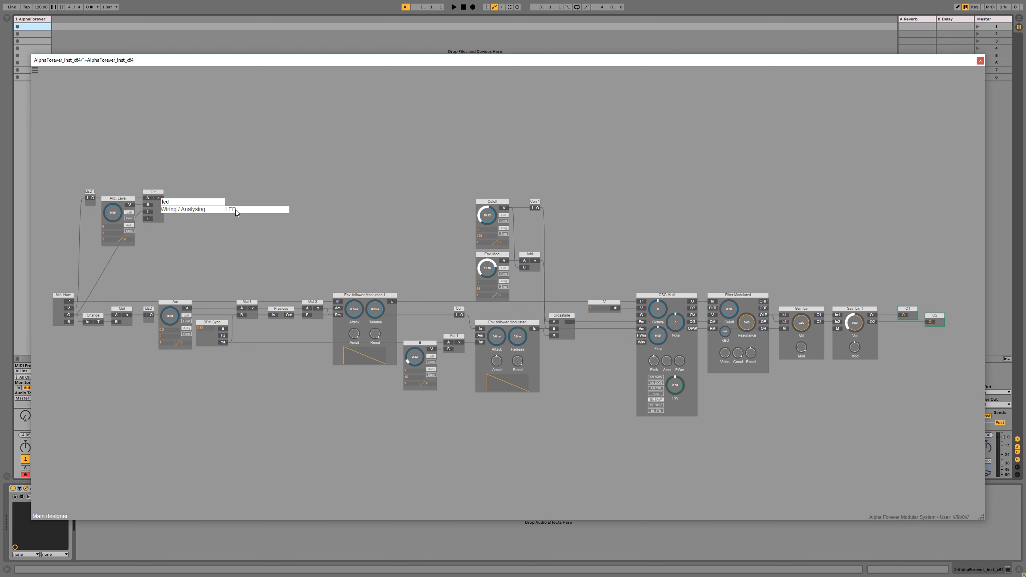
pyautogui.click(236, 210)
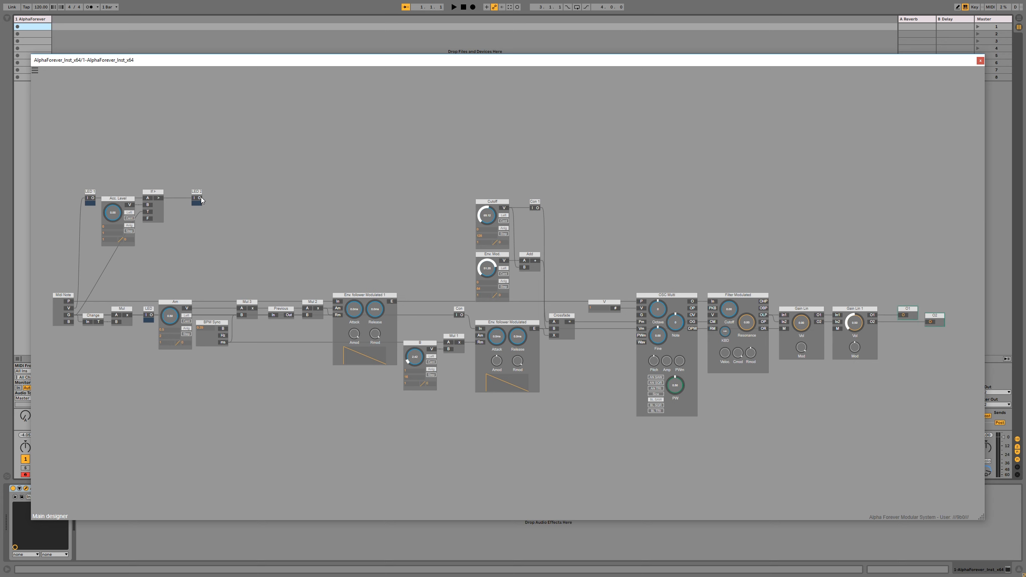
# Step: Connect LED 2's output to Env. follower Modulated's Am input, turn Acc. Level up, and move LED 2 closer to If >
pyautogui.moveTo(269, 244); pyautogui.dragTo(480, 336)
pyautogui.moveTo(115, 217); pyautogui.dragTo(127, 144)
pyautogui.moveTo(198, 191); pyautogui.dragTo(179, 191)
# Step: Reposition the LED 1, Acc. Level, If > and LED 2 group slightly higher above the Midi Note row
pyautogui.moveTo(70, 182); pyautogui.dragTo(210, 252)
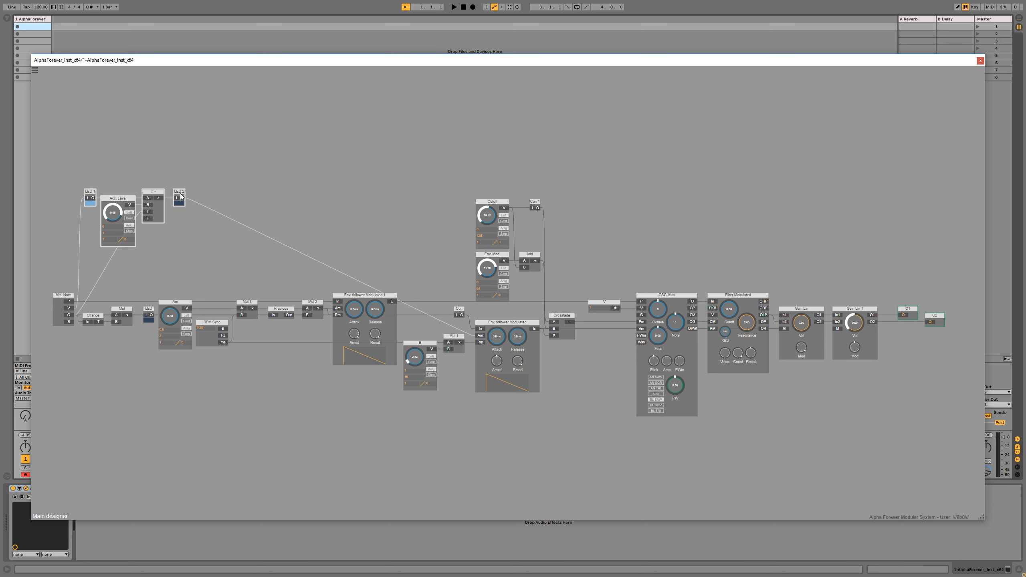
pyautogui.moveTo(180, 195); pyautogui.dragTo(180, 235)
pyautogui.click(226, 225)
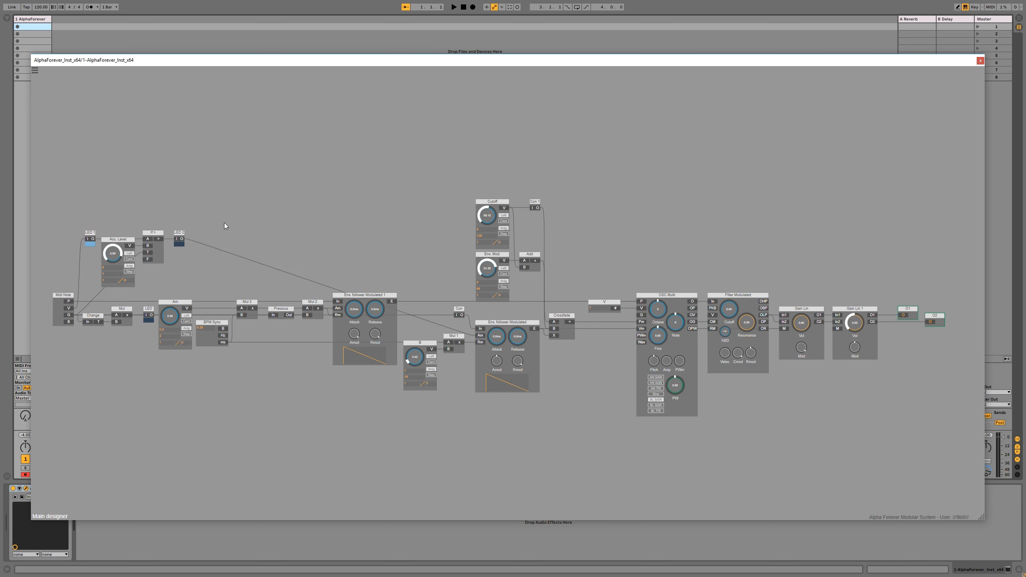
pyautogui.moveTo(206, 290); pyautogui.dragTo(80, 196)
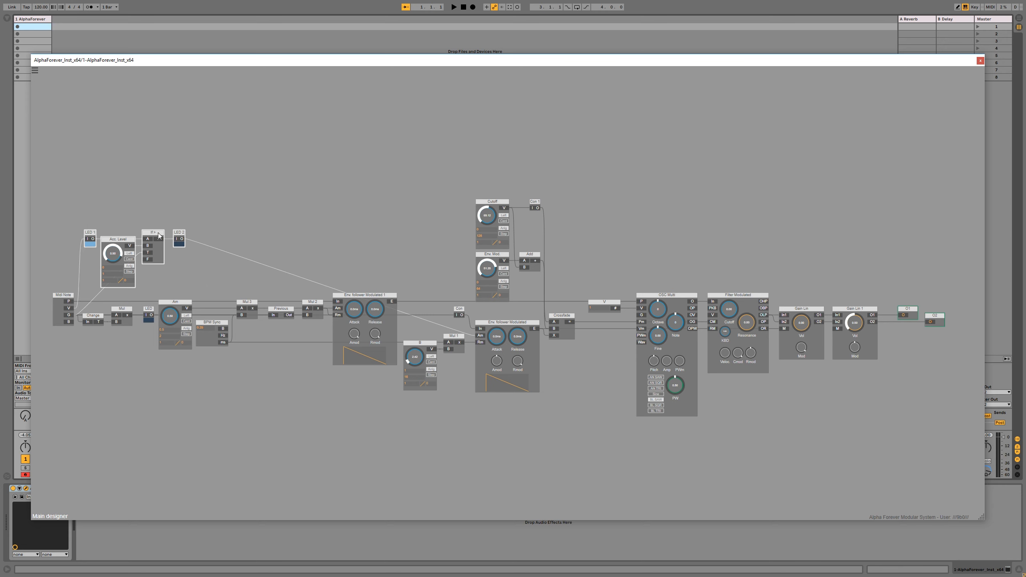
pyautogui.moveTo(179, 236); pyautogui.dragTo(179, 182)
pyautogui.click(195, 235)
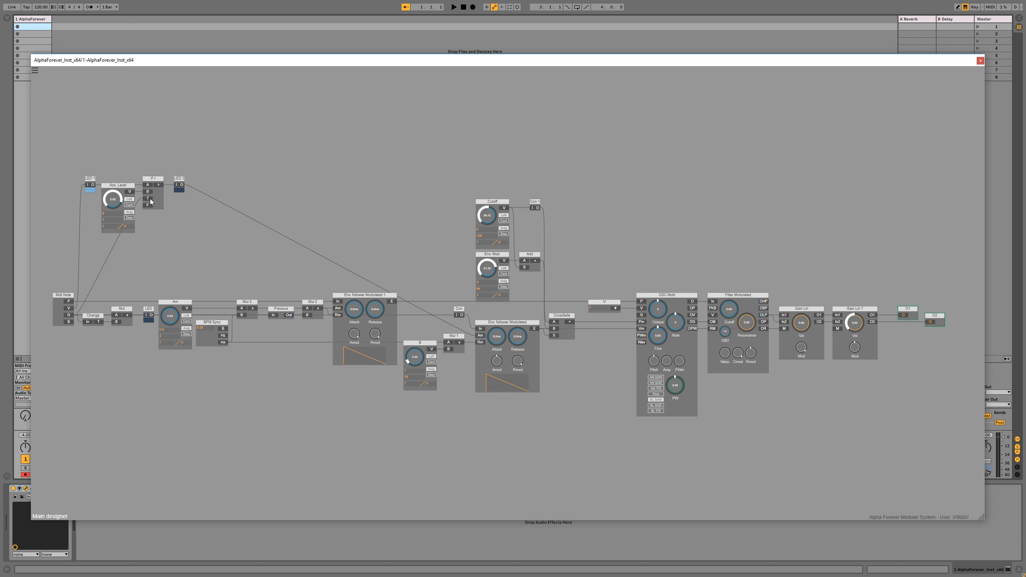
# Step: Feed the If > module's T input from the output of the LED after Mul, and shift the accent group right
pyautogui.moveTo(129, 315); pyautogui.dragTo(148, 200)
pyautogui.moveTo(152, 315); pyautogui.dragTo(148, 199)
pyautogui.moveTo(214, 262); pyautogui.dragTo(62, 142)
pyautogui.moveTo(180, 178); pyautogui.dragTo(198, 180)
pyautogui.click(237, 177)
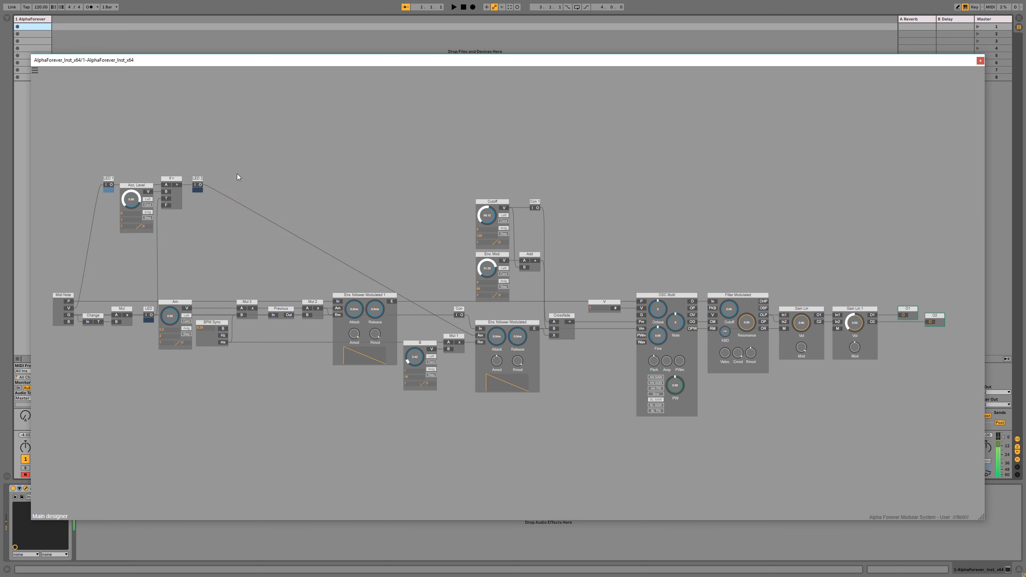
# Step: Align LED 1 to the left edge of the Change module
pyautogui.click(109, 179)
pyautogui.click(93, 321)
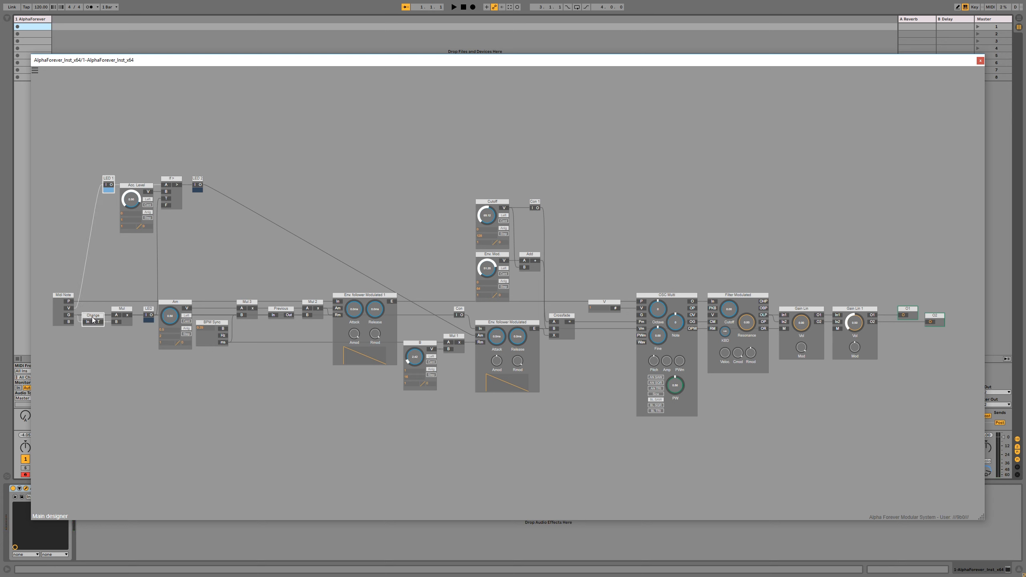
pyautogui.press('l')
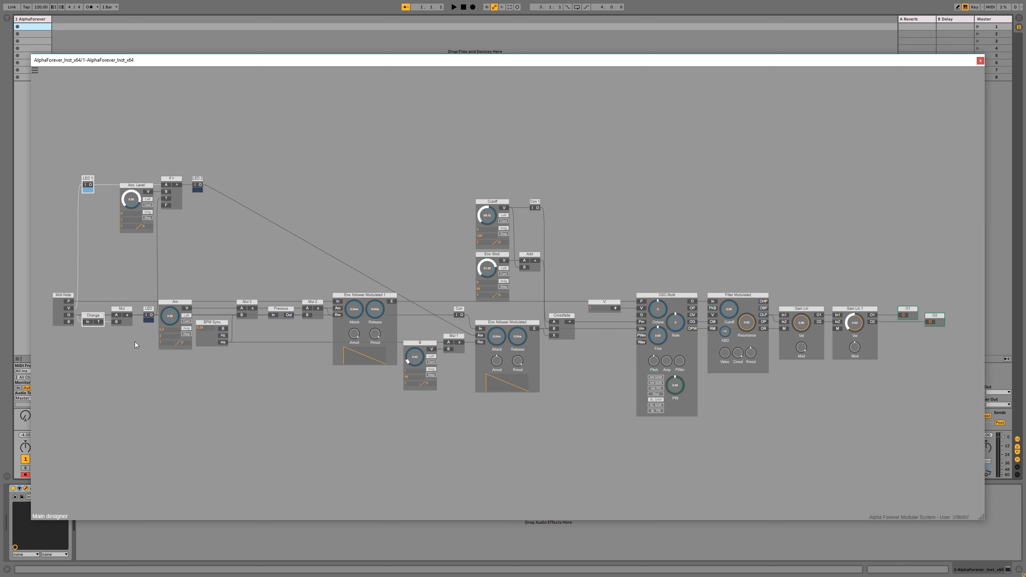
pyautogui.click(249, 286)
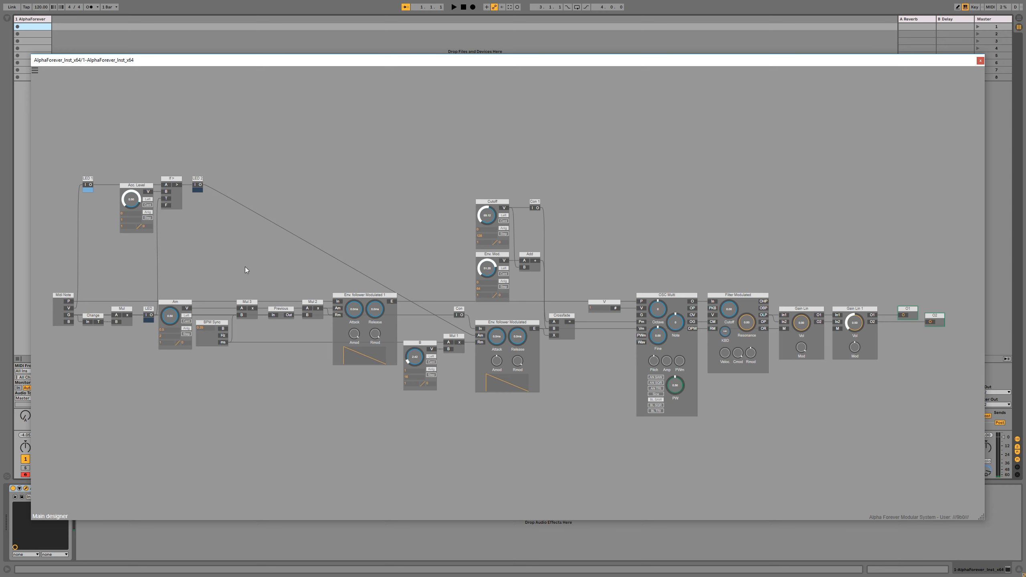
# Step: Move the whole accent group from LED 1 to LED 2 further up to free space above the Midi Note row
pyautogui.moveTo(245, 268); pyautogui.dragTo(79, 128)
pyautogui.moveTo(166, 175); pyautogui.dragTo(166, 152)
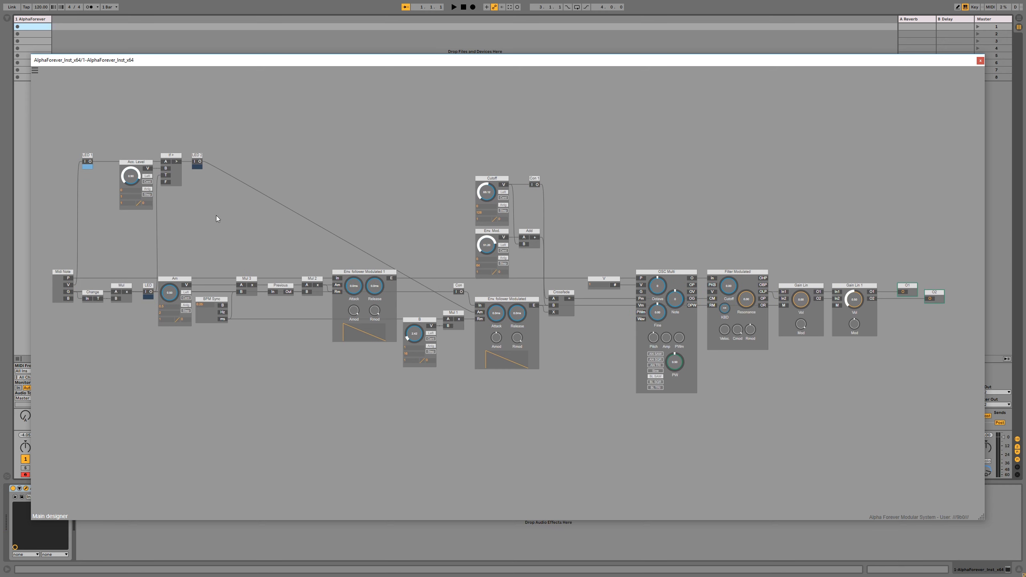
pyautogui.moveTo(220, 241); pyautogui.dragTo(65, 101)
pyautogui.moveTo(197, 158); pyautogui.dragTo(197, 108)
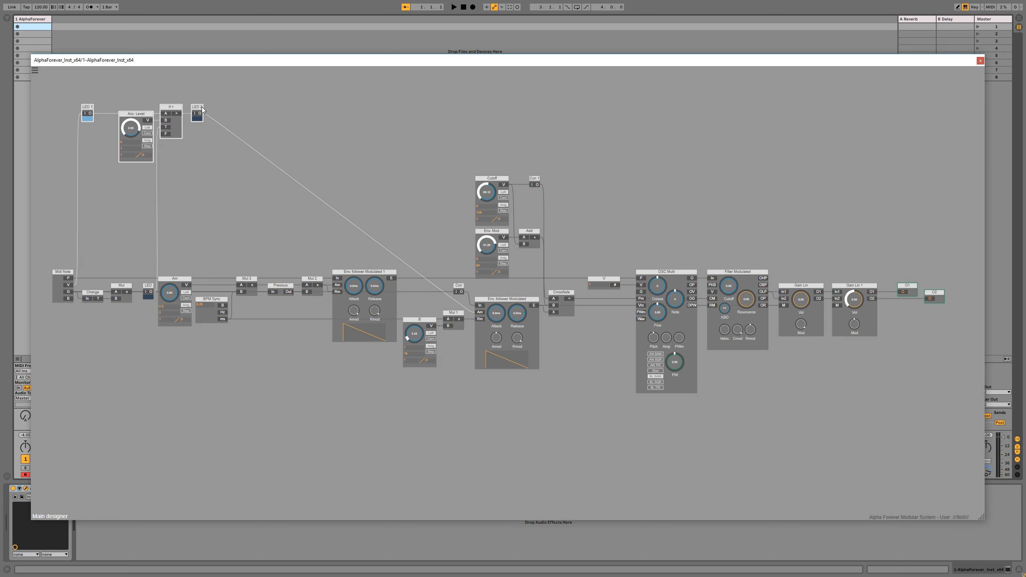
pyautogui.click(199, 172)
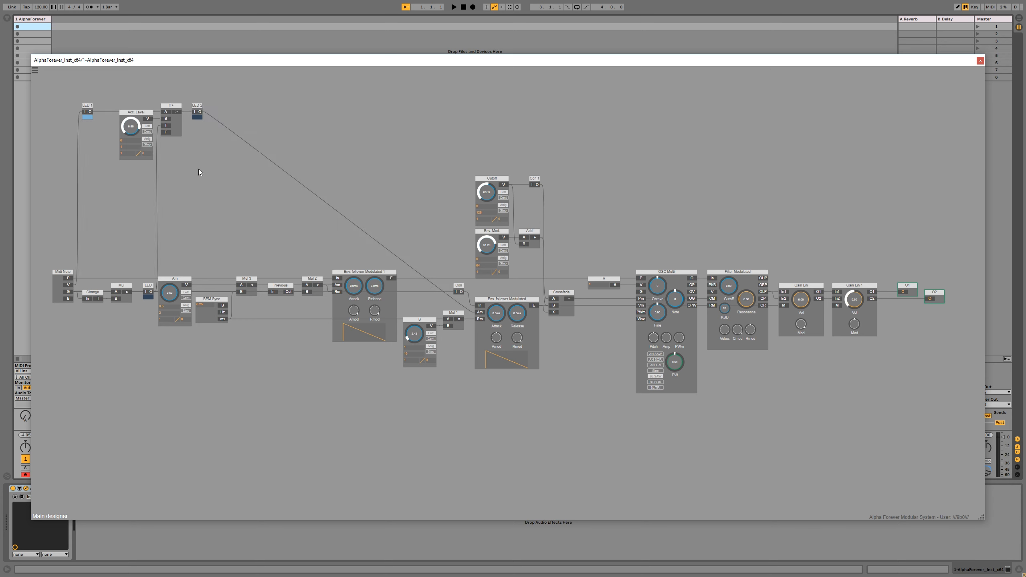
# Step: Add a second Change module above the Midi Note row and connect Midi Note's P output to its input
pyautogui.rightClick(107, 195)
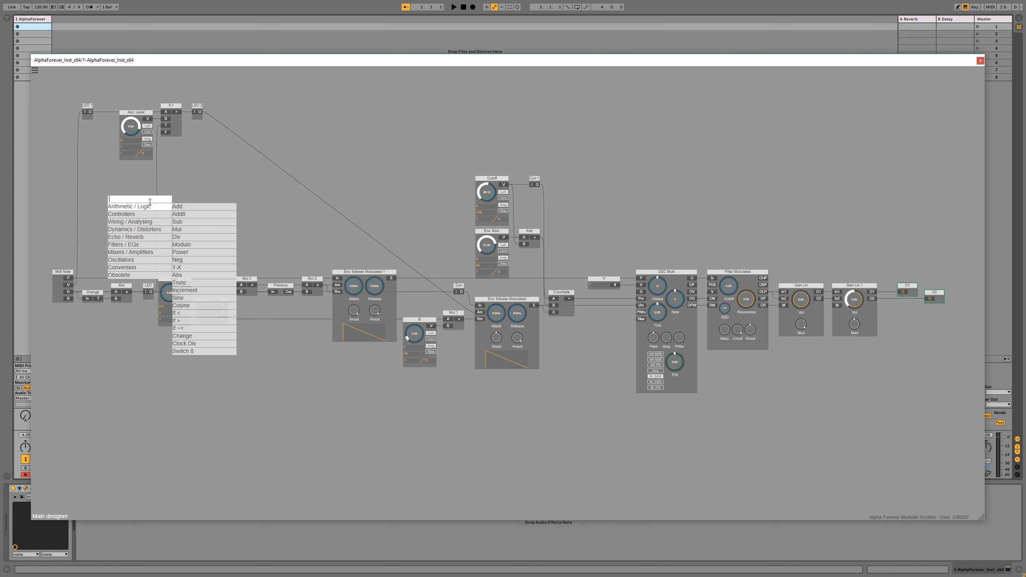
pyautogui.write('chan')
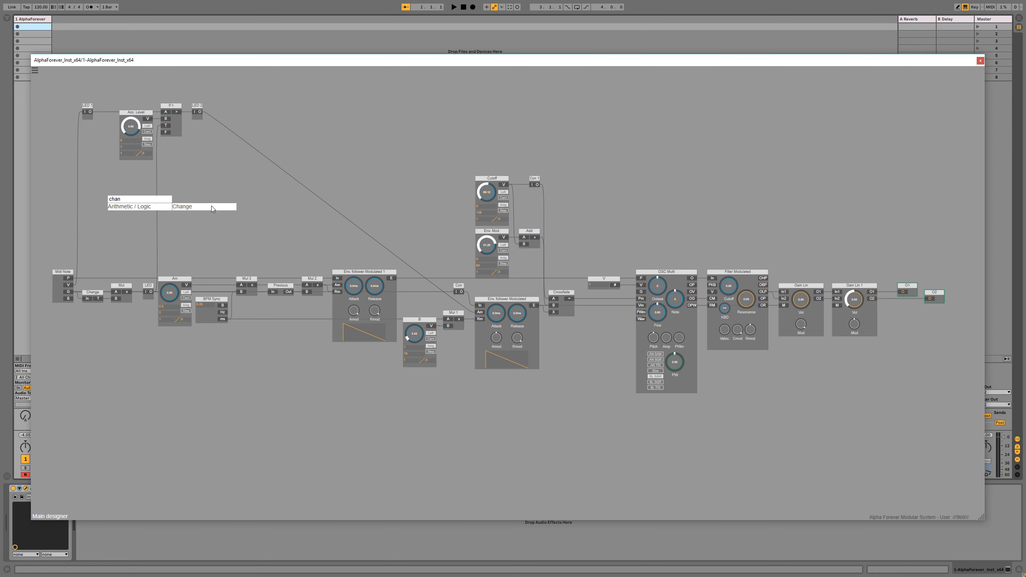
pyautogui.click(213, 208)
pyautogui.moveTo(68, 278); pyautogui.dragTo(129, 215)
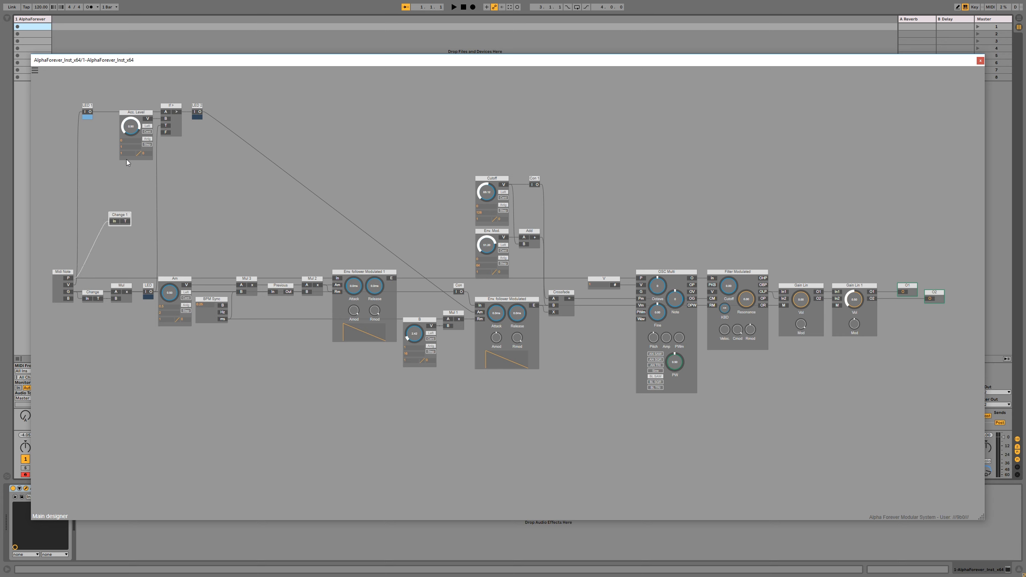
# Step: Add an Add module fed by Change 1 on A and the first LED's output on B, and line it up with Change 1
pyautogui.rightClick(145, 196)
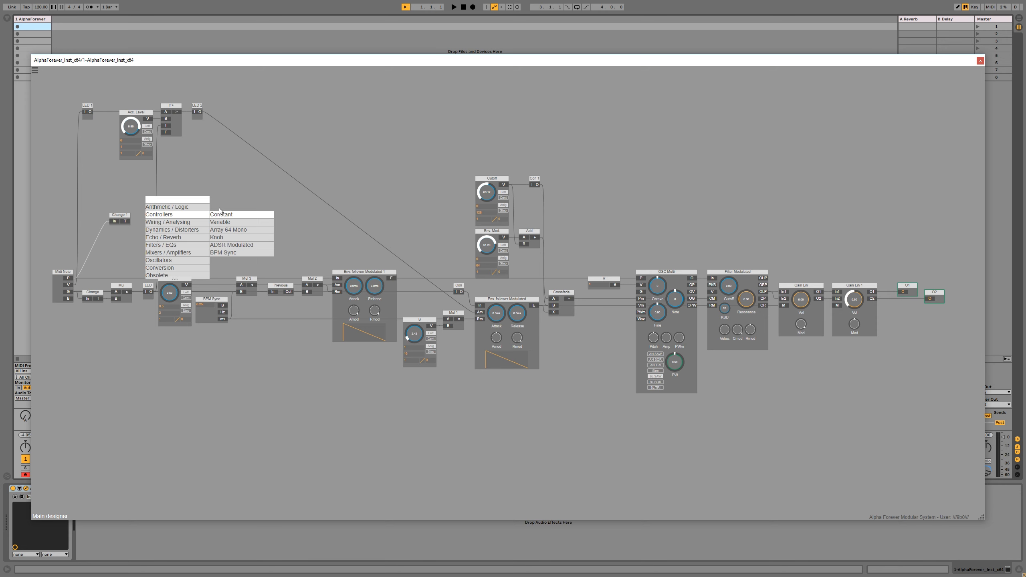
pyautogui.click(232, 211)
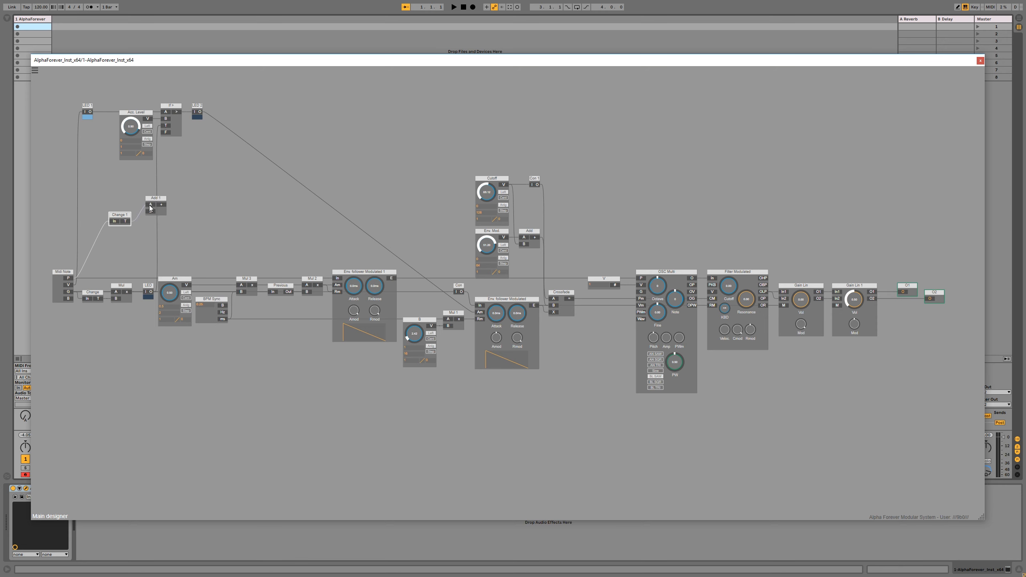
pyautogui.moveTo(150, 213); pyautogui.dragTo(150, 290)
pyautogui.moveTo(154, 198); pyautogui.dragTo(170, 215)
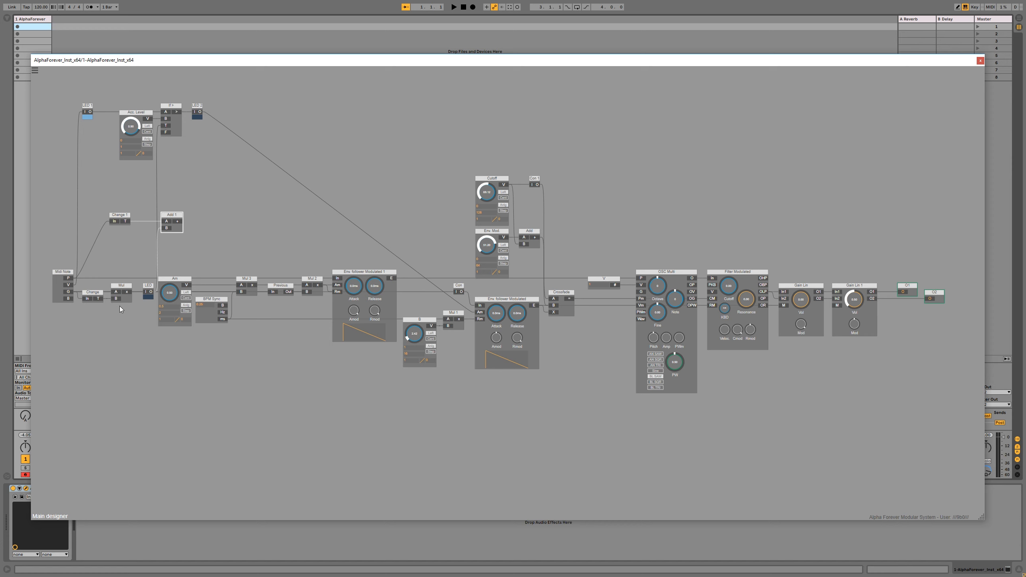
# Step: Left-align Change 1 with the original Change module
pyautogui.click(120, 215)
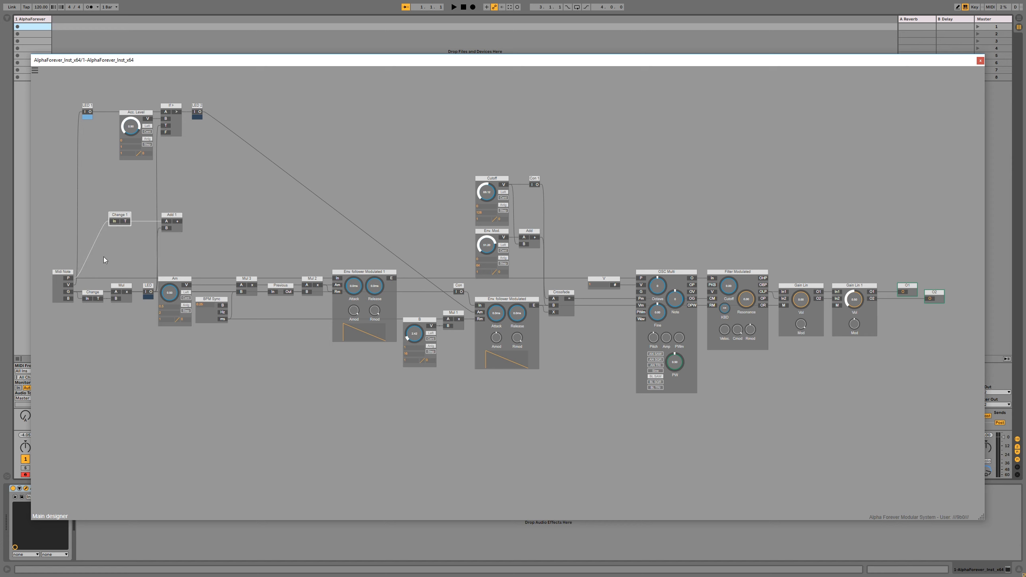
pyautogui.keyDown('shift'); pyautogui.click(99, 294); pyautogui.keyUp('shift')
pyautogui.press('l')
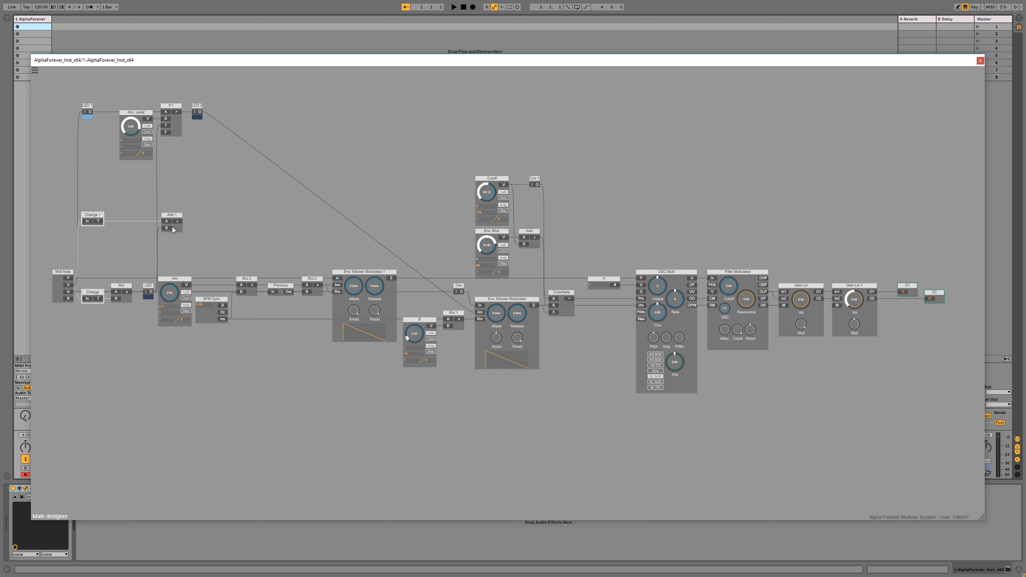
# Step: Add a Change module fed by Add 1's output and connect its T output to the accent If module's T input
pyautogui.click(210, 227)
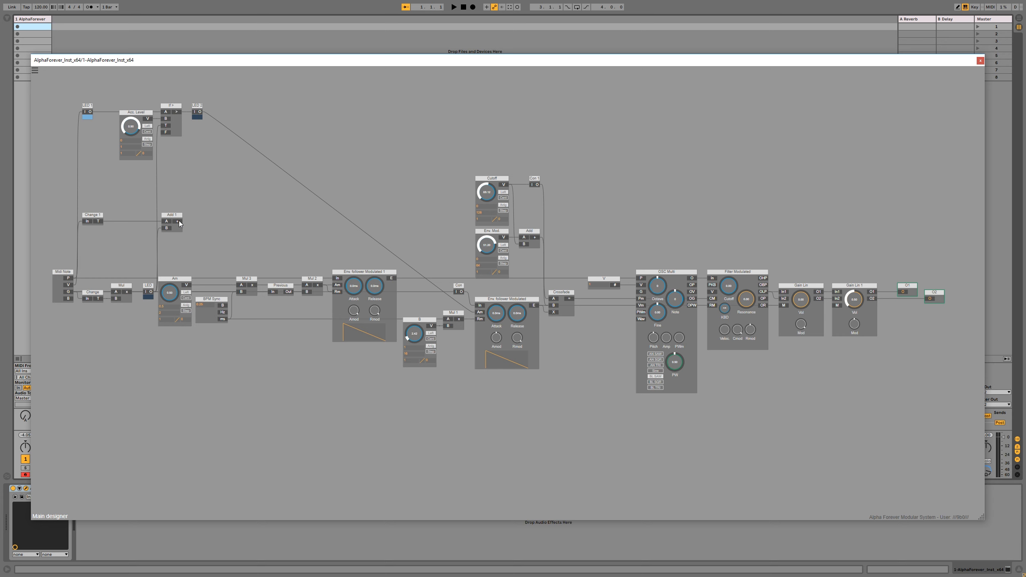
pyautogui.rightClick(180, 224)
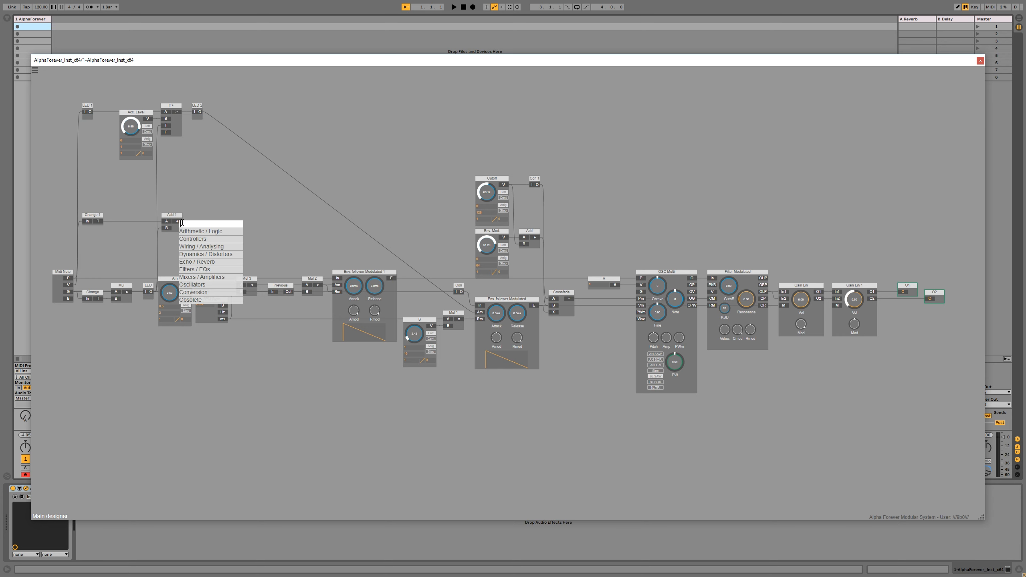
pyautogui.write('change')
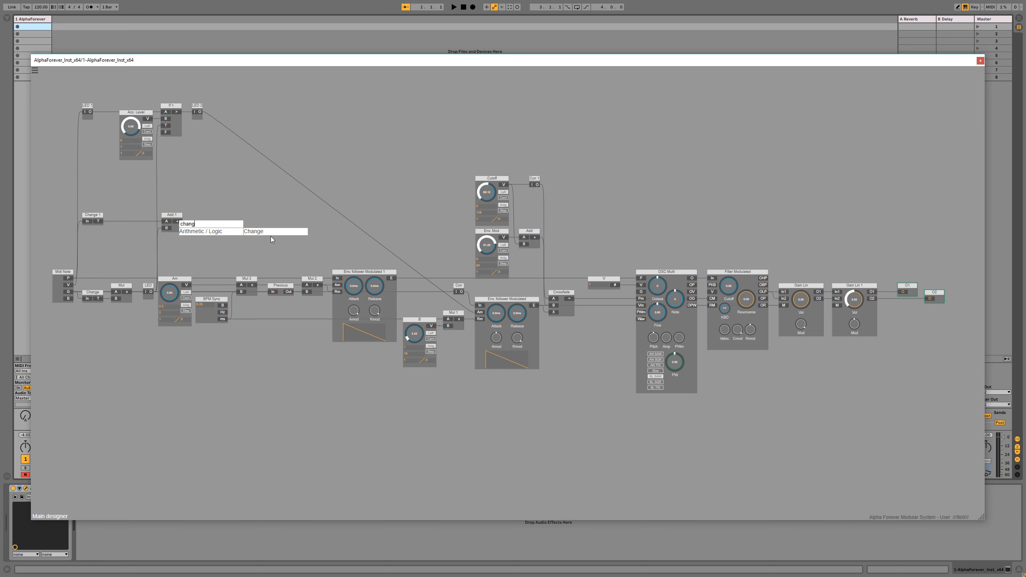
pyautogui.click(271, 239)
pyautogui.moveTo(230, 222); pyautogui.dragTo(165, 126)
# Step: Move Acc. Level, the If module and LED 2 together to the right, past the new Change 2 module
pyautogui.moveTo(237, 170); pyautogui.dragTo(92, 75)
pyautogui.moveTo(138, 111); pyautogui.dragTo(200, 107)
pyautogui.click(144, 137)
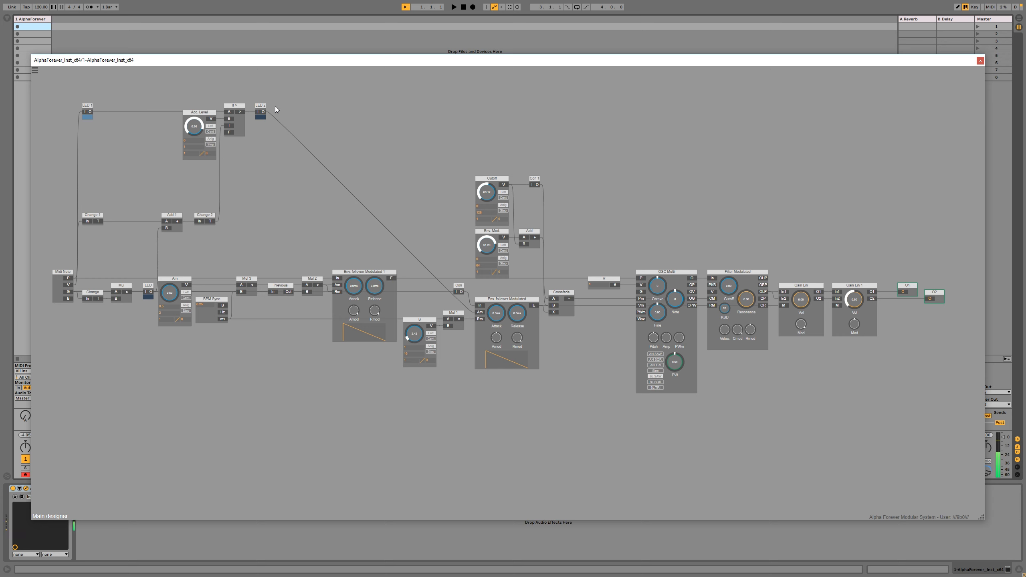
# Step: Move the whole accent row, including LED 1, down to just above the Change 1 row
pyautogui.moveTo(295, 175); pyautogui.dragTo(42, 82)
pyautogui.moveTo(234, 109); pyautogui.dragTo(222, 158)
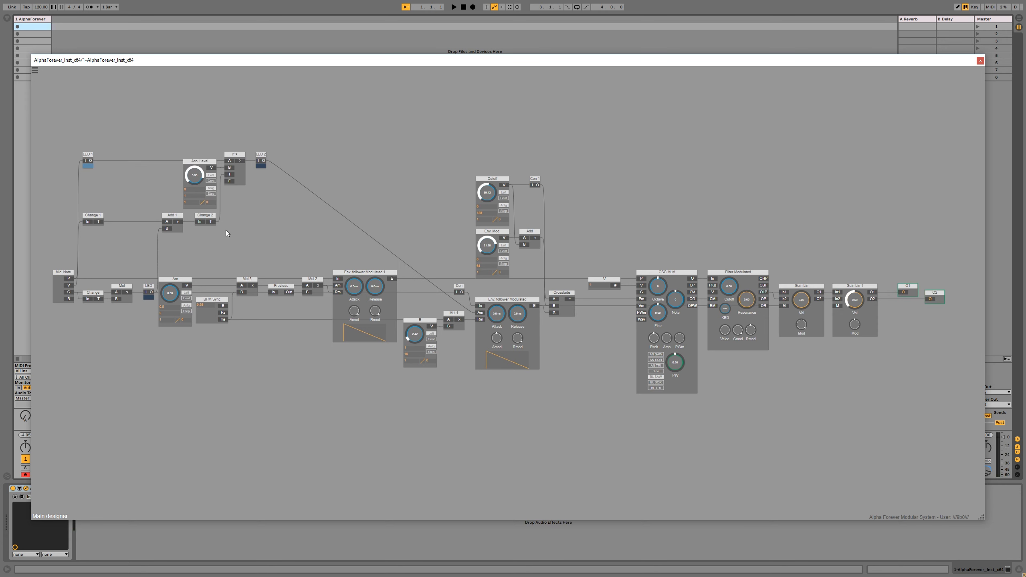
pyautogui.moveTo(220, 230); pyautogui.dragTo(174, 147)
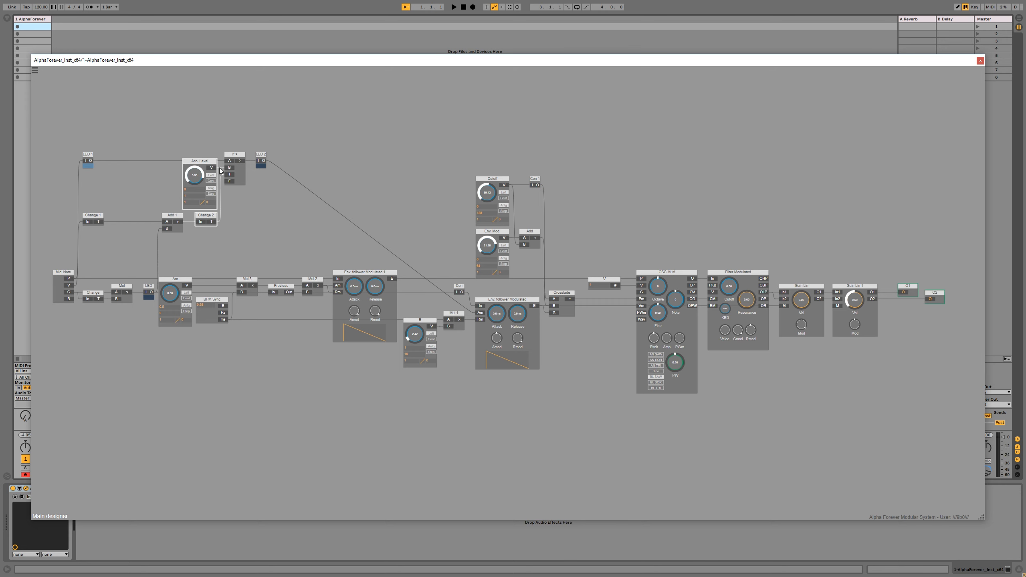
pyautogui.click(279, 199)
# Step: Move the accent and note-change rows together further up, leaving more space above the Midi Note row
pyautogui.scroll(-5, 215, 253)
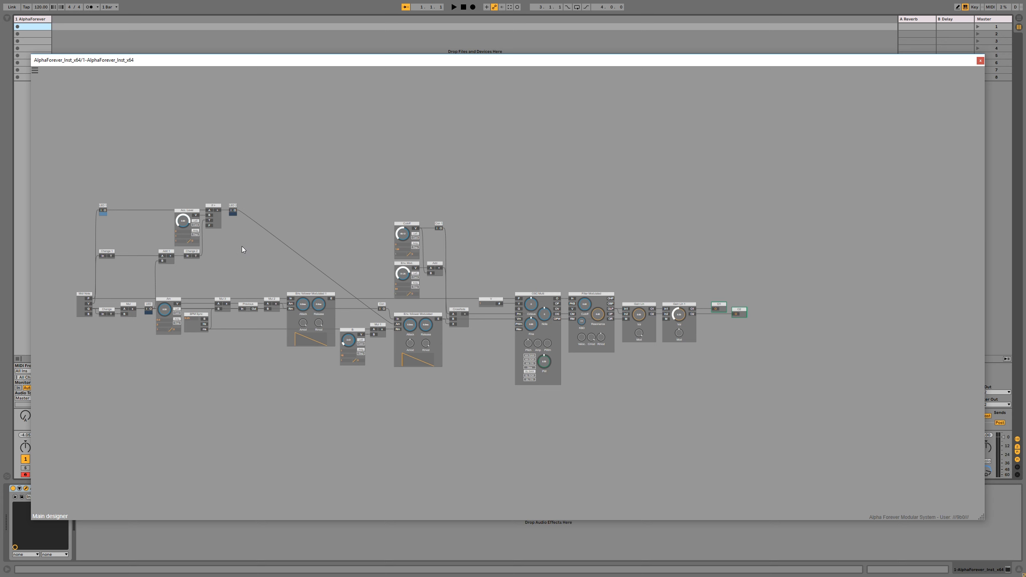
pyautogui.moveTo(247, 270); pyautogui.dragTo(93, 192)
pyautogui.moveTo(233, 210); pyautogui.dragTo(368, 193)
pyautogui.click(280, 159)
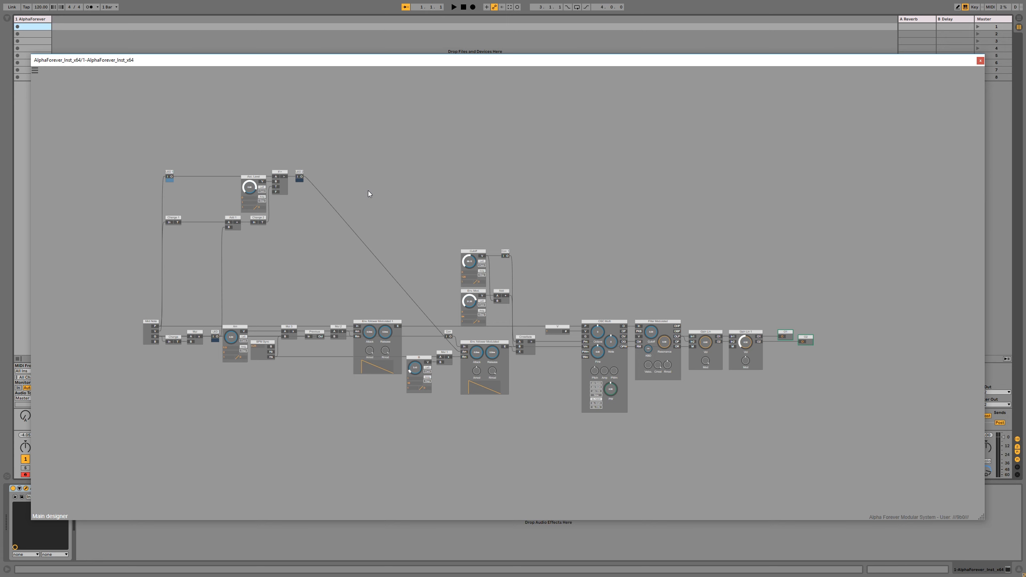
# Step: Add a Scope module, feed LED 2's output into its A input and connect its OA output to Gain Lin 1's M input
pyautogui.scroll(1, 359, 190)
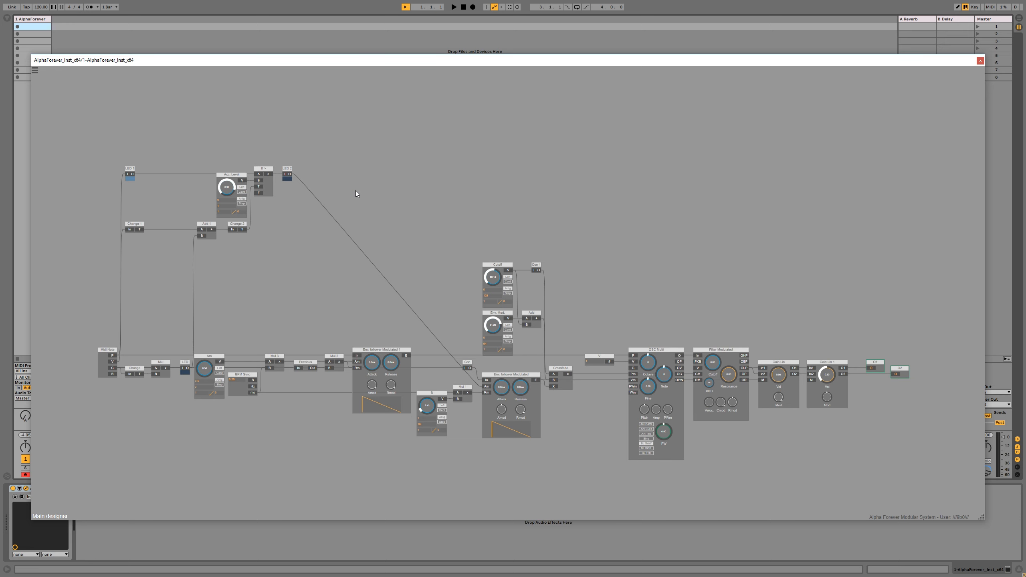
pyautogui.scroll(1, 304, 228)
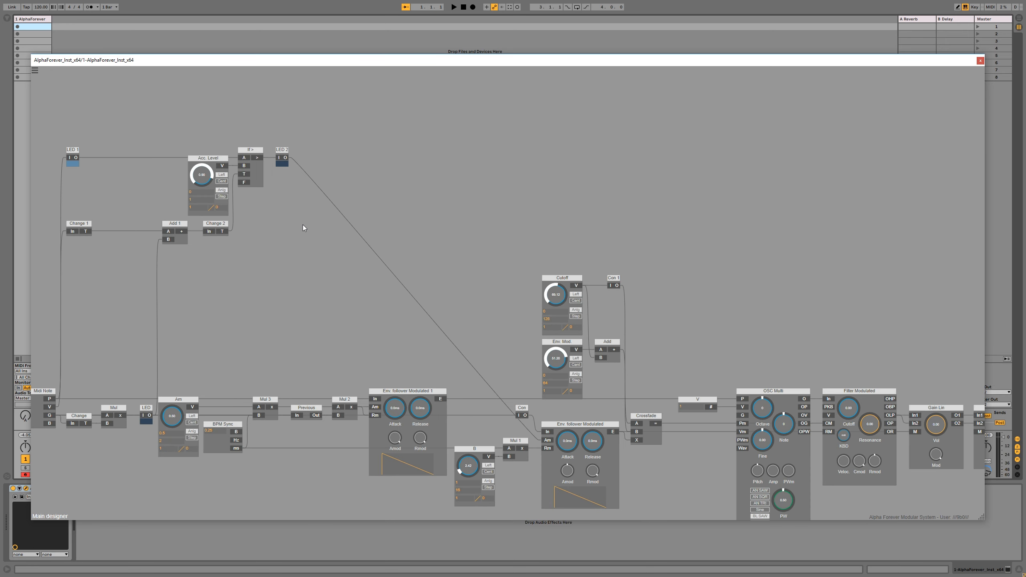
pyautogui.scroll(-1, 304, 229)
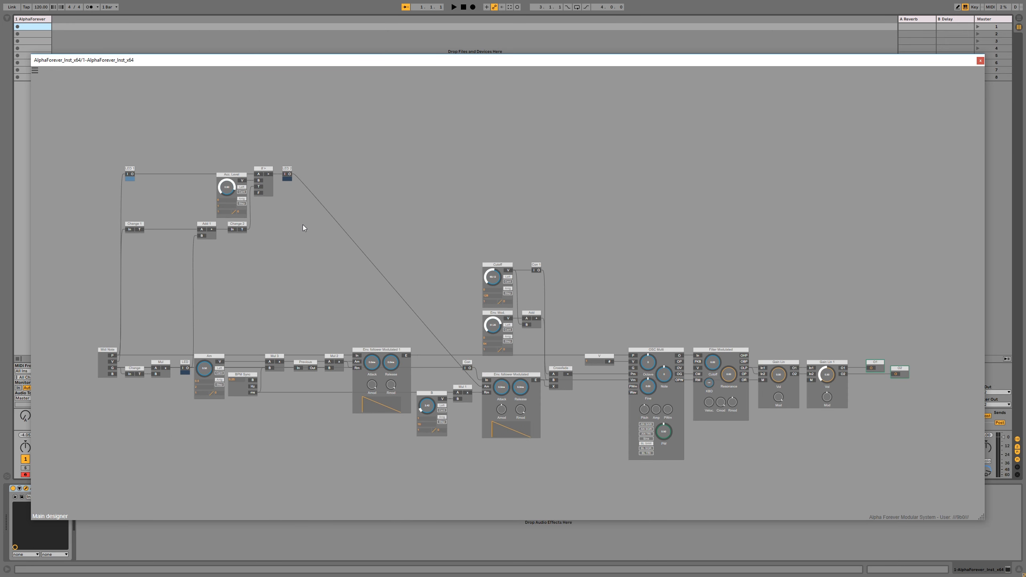
pyautogui.scroll(1, 304, 228)
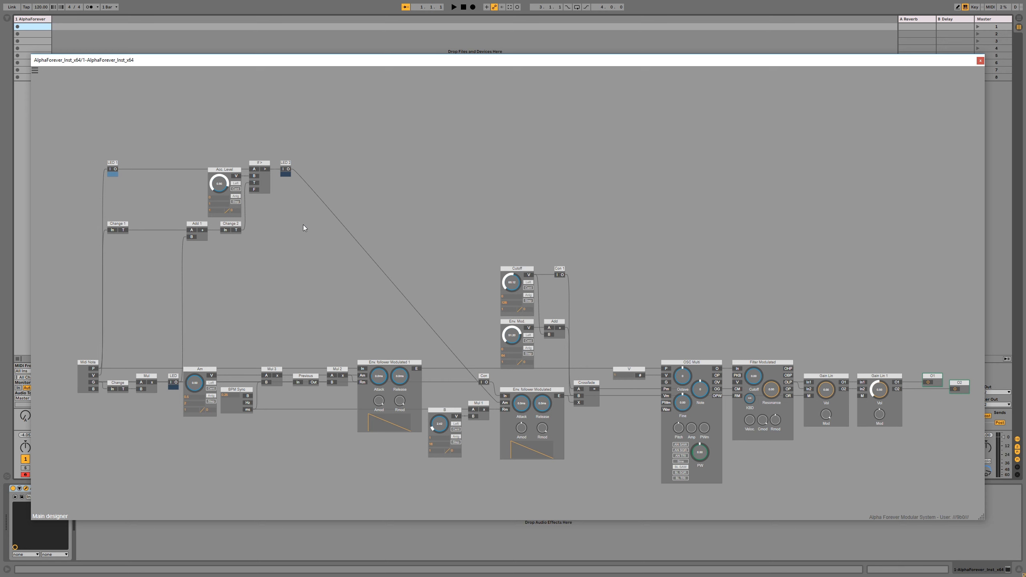
pyautogui.doubleClick(379, 168)
pyautogui.write('scop')
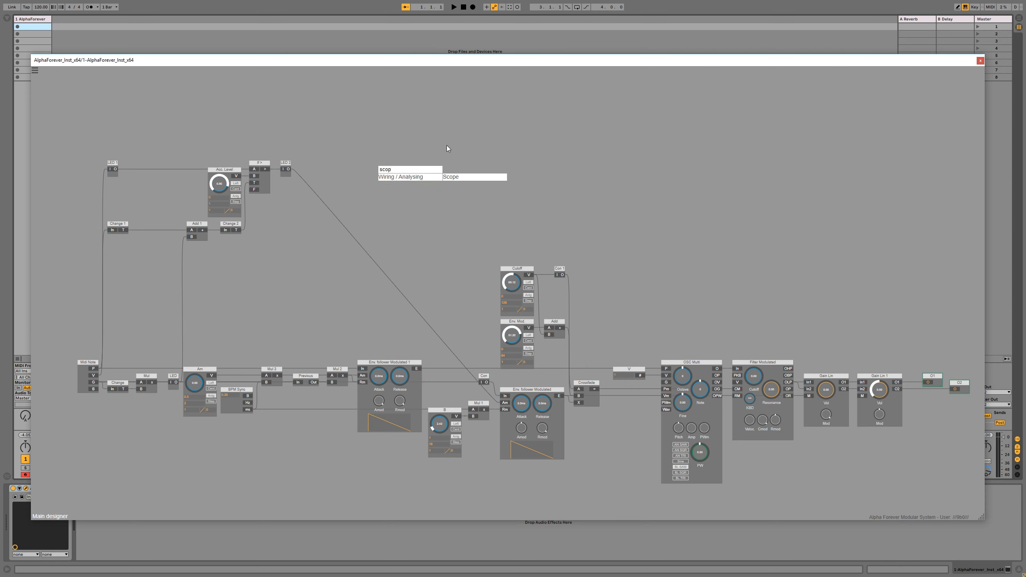
pyautogui.click(451, 179)
pyautogui.moveTo(289, 169); pyautogui.dragTo(383, 175)
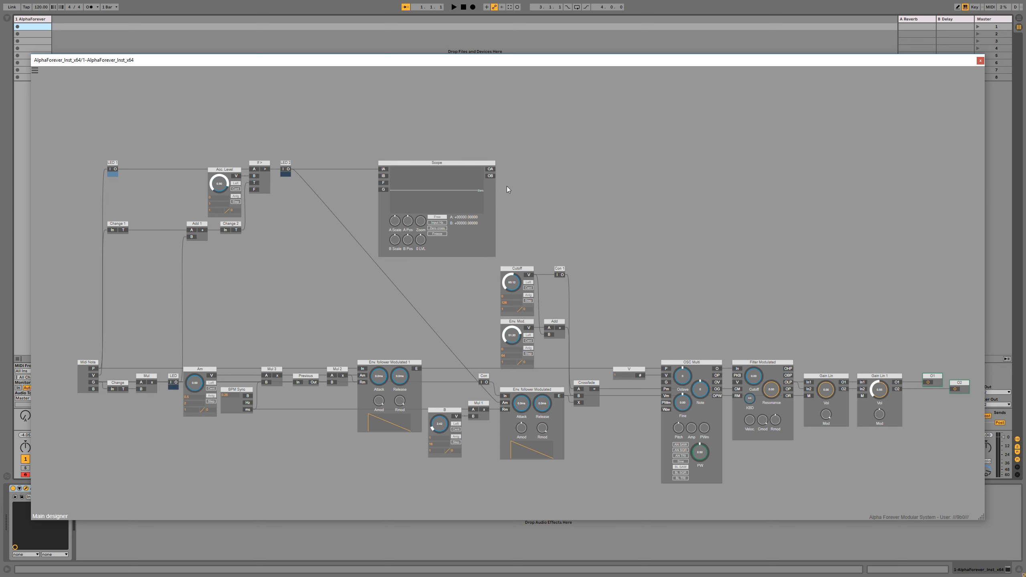
pyautogui.moveTo(491, 170); pyautogui.dragTo(862, 395)
pyautogui.moveTo(493, 170); pyautogui.dragTo(878, 400)
# Step: Create a constant on the Scope's F input, place it above the Scope and activate the Scope's second mode option
pyautogui.doubleClick(382, 183)
pyautogui.moveTo(351, 178); pyautogui.dragTo(350, 122)
pyautogui.click(437, 223)
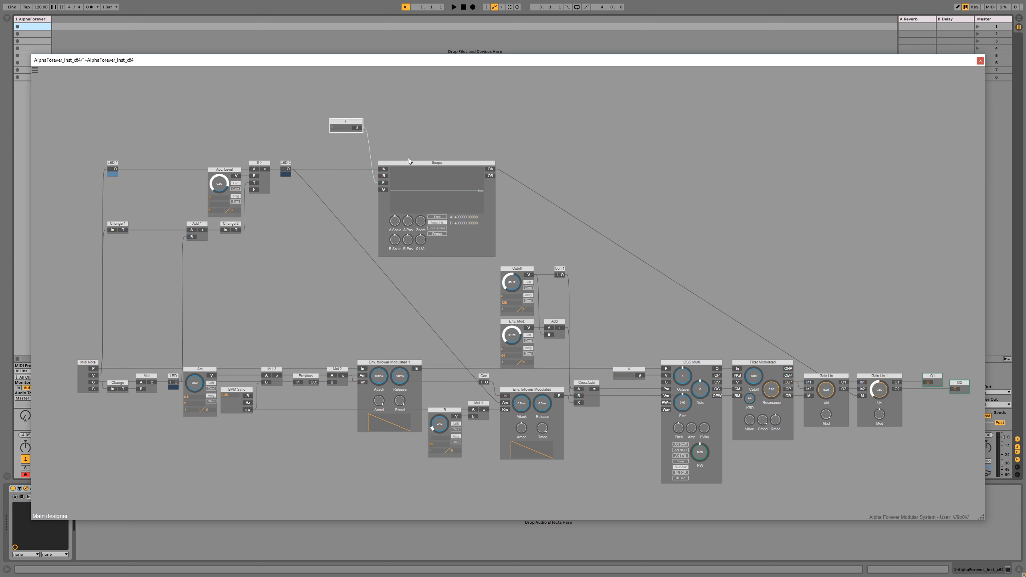
# Step: Disconnect LED 2 from Env. follower Modulated and move the Scope with its F constant to the right, above OSC Multi
pyautogui.doubleClick(505, 403)
pyautogui.moveTo(318, 113); pyautogui.dragTo(502, 263)
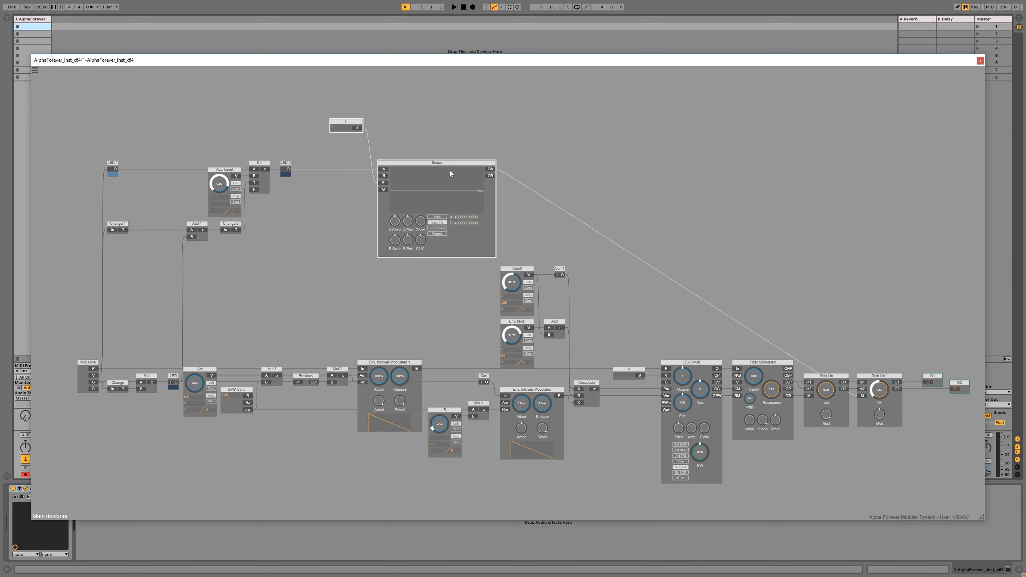
pyautogui.moveTo(449, 164); pyautogui.dragTo(743, 186)
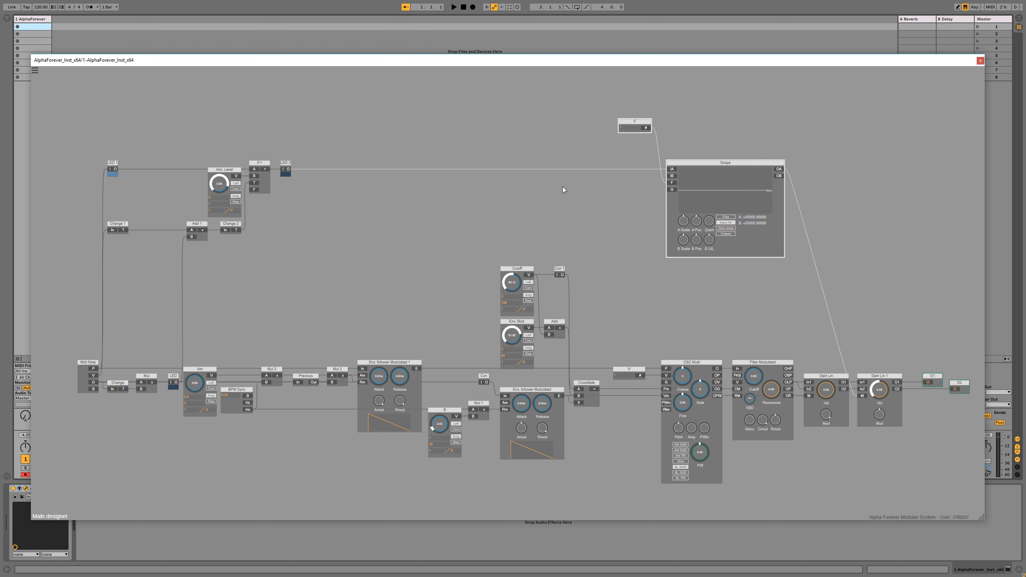
pyautogui.click(564, 187)
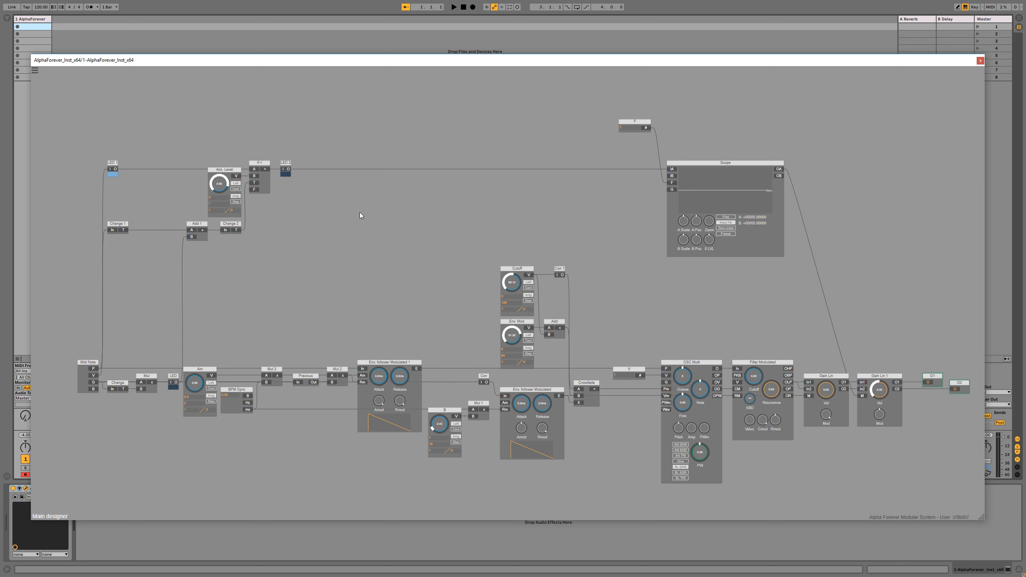
pyautogui.rightClick(351, 188)
pyautogui.moveTo(368, 198)
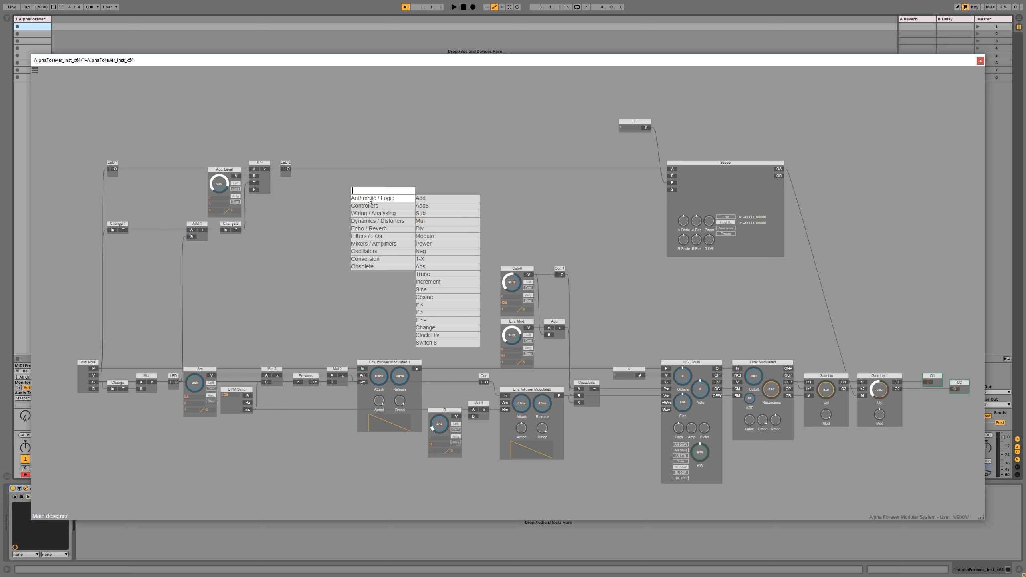
pyautogui.click(420, 221)
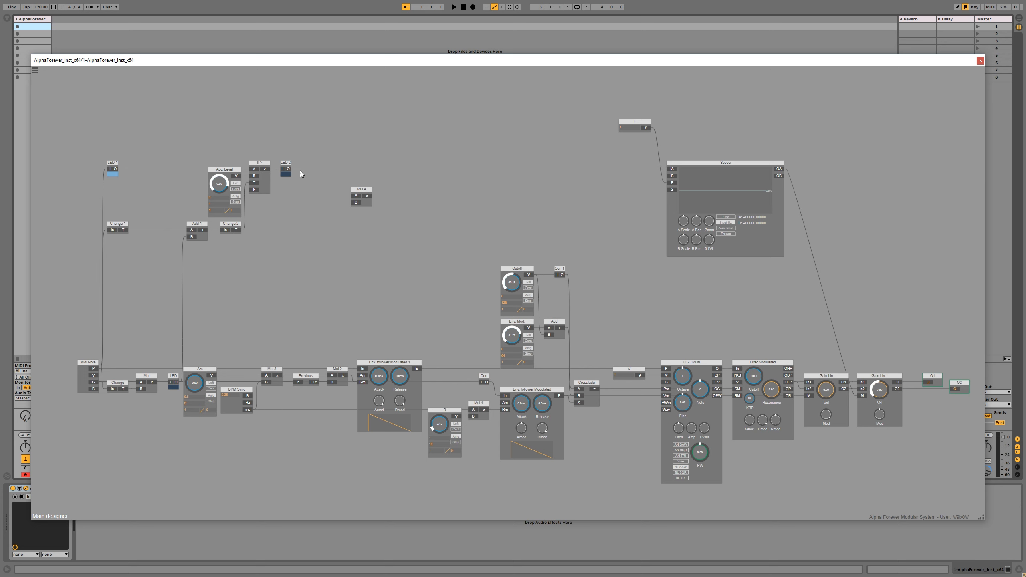
pyautogui.moveTo(288, 169); pyautogui.dragTo(350, 226)
pyautogui.press('Delete')
# Step: Insert an Add module between LED 2's output and the Scope's A input
pyautogui.rightClick(288, 171)
pyautogui.moveTo(308, 181)
pyautogui.click(383, 182)
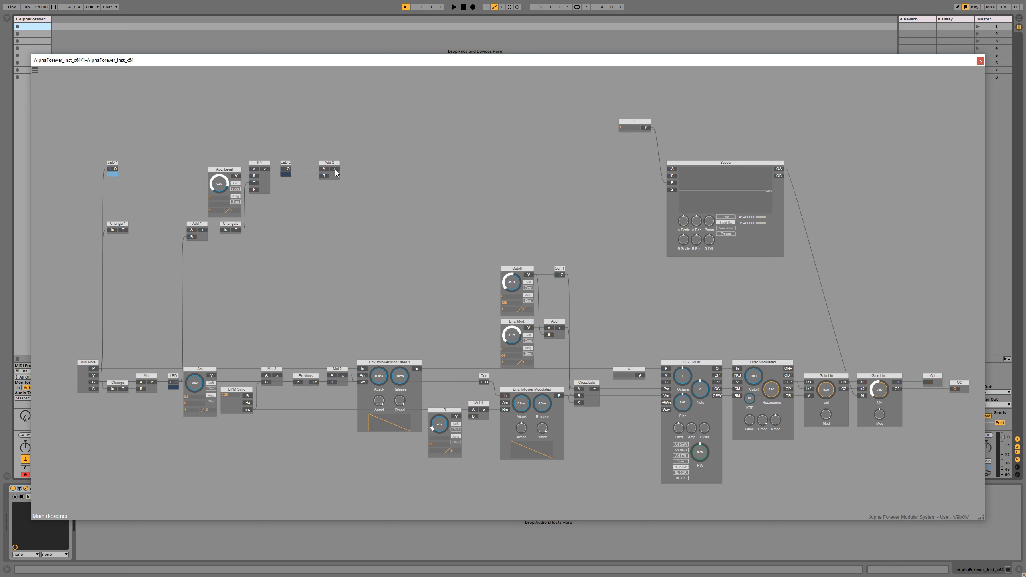
# Step: Add a Mul module left-aligned beneath Add 2 and wire the two together as a feedback loop through Add 2's B input
pyautogui.rightClick(329, 203)
pyautogui.moveTo(363, 211)
pyautogui.click(419, 235)
pyautogui.moveTo(329, 163); pyautogui.dragTo(366, 163)
pyautogui.moveTo(342, 203); pyautogui.dragTo(377, 187)
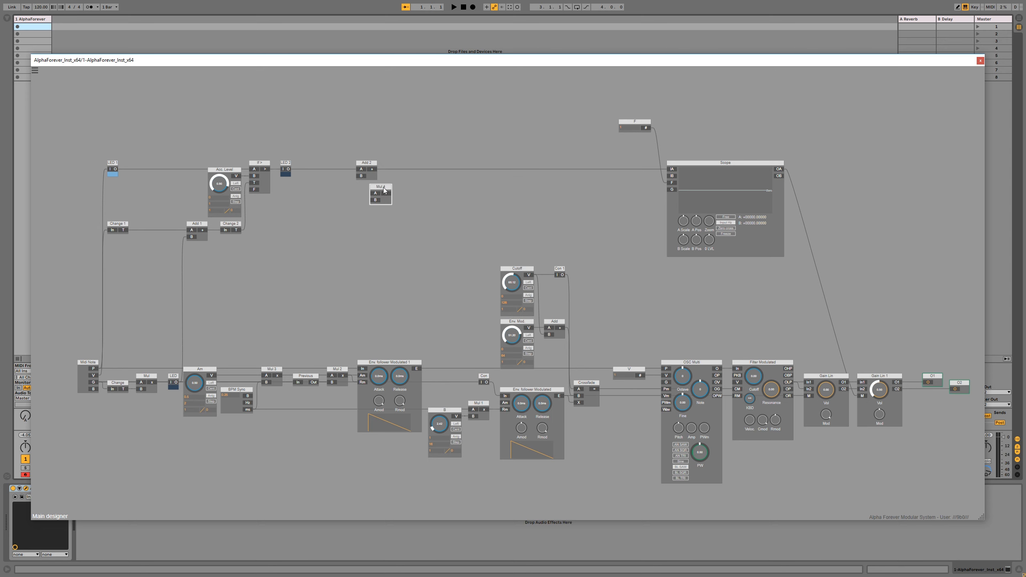
pyautogui.click(373, 168)
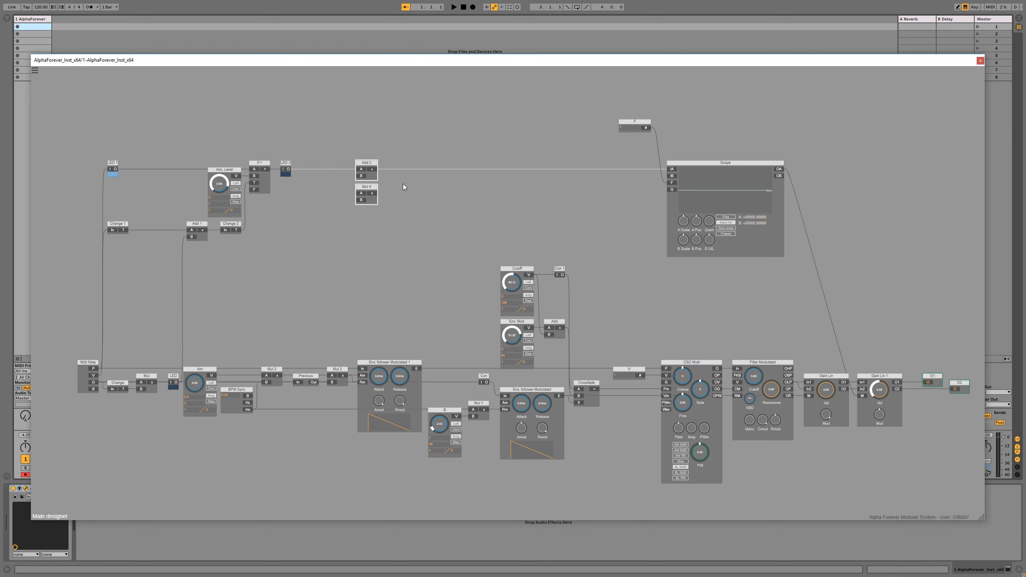
pyautogui.moveTo(373, 170)
pyautogui.mouseDown()
pyautogui.moveTo(358, 196)
pyautogui.moveTo(390, 176)
pyautogui.moveTo(358, 179)
pyautogui.mouseUp()
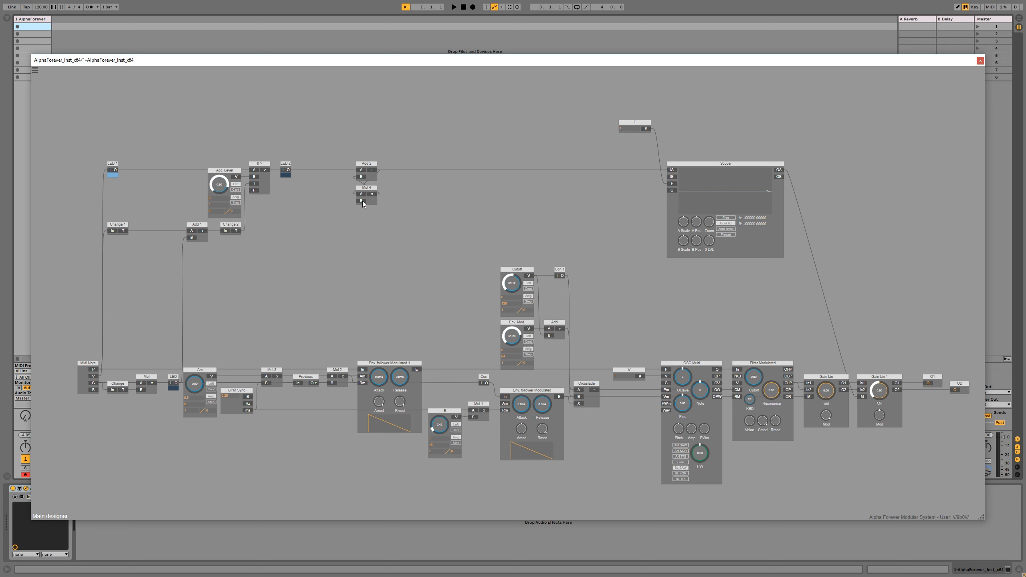
# Step: Create a constant on Mul 4's B input and set it to 0.99
pyautogui.doubleClick(316, 201)
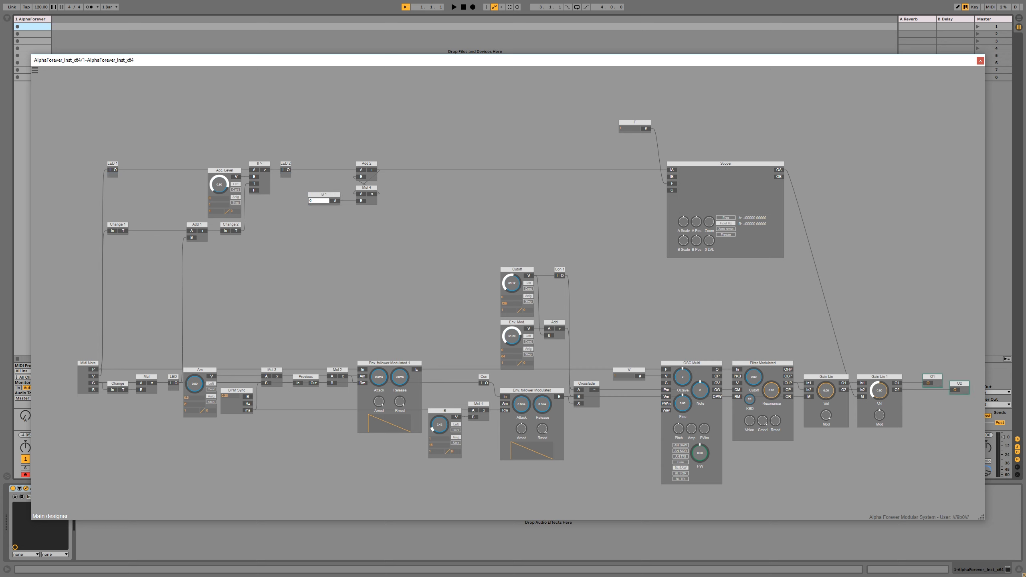
pyautogui.press('Return')
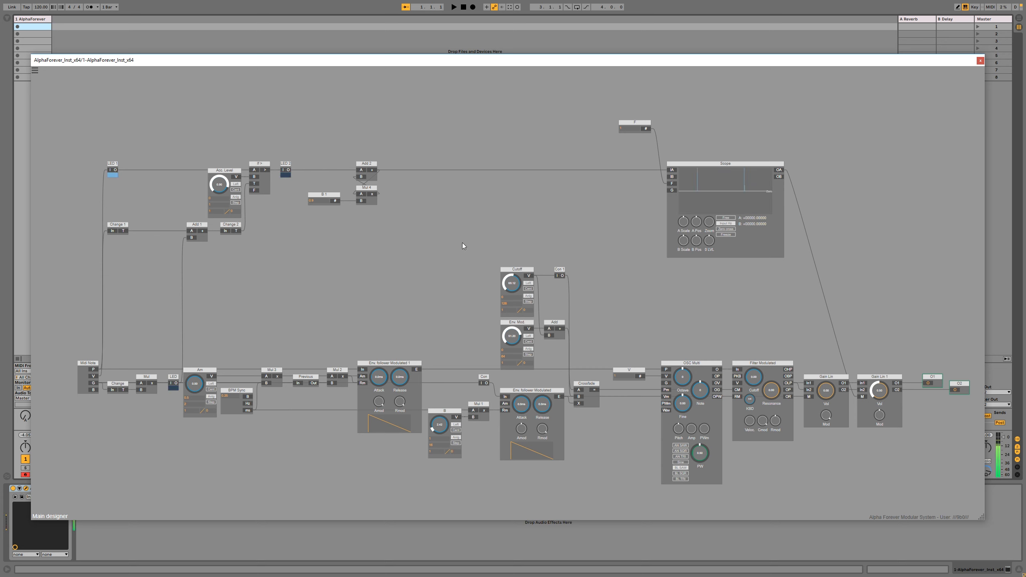
pyautogui.doubleClick(312, 201)
pyautogui.write('0')
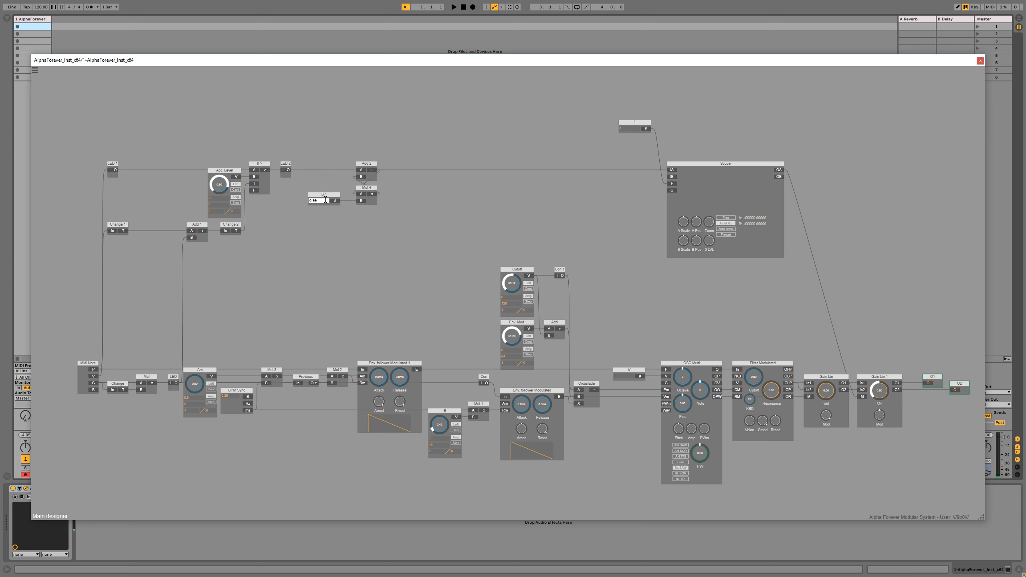
pyautogui.press('Return')
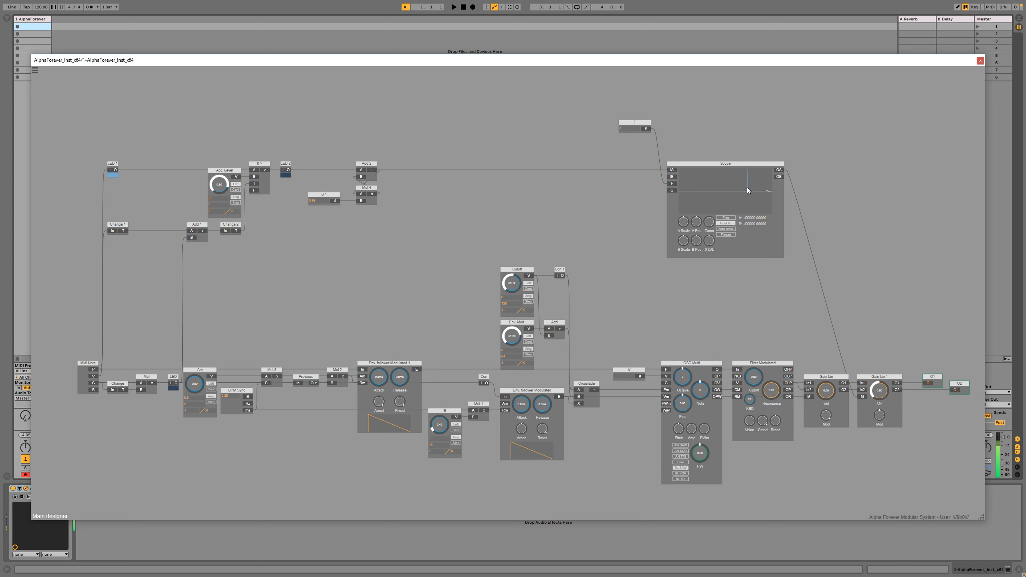
# Step: Set Mul 4's B constant to 0.9999 to try a longer decay
pyautogui.click(316, 201)
pyautogui.write('0')
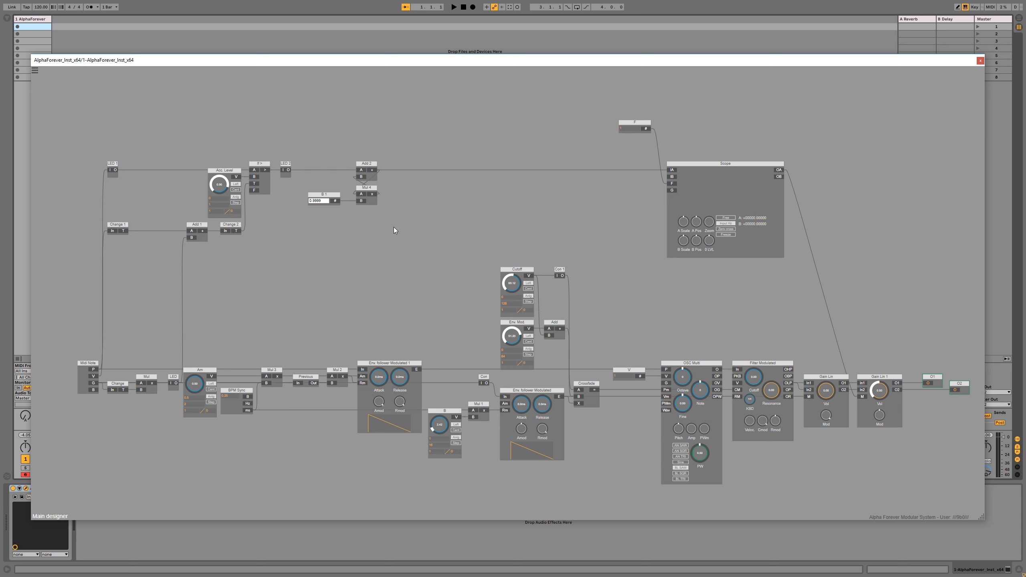
pyautogui.write('.9999')
pyautogui.press('Return')
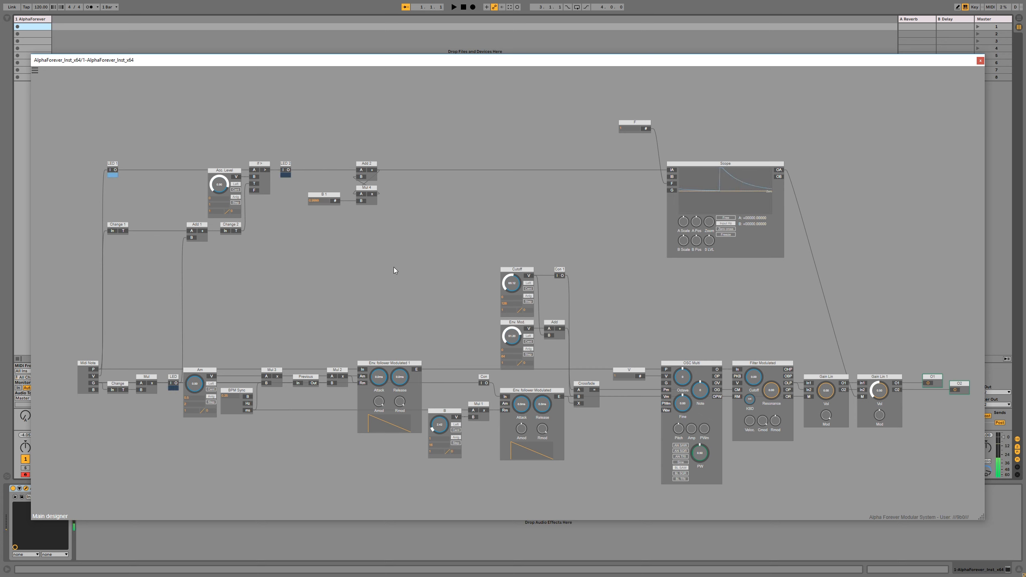
# Step: Set Mul 4's B constant to 0.98
pyautogui.click(326, 201)
pyautogui.write('0.9')
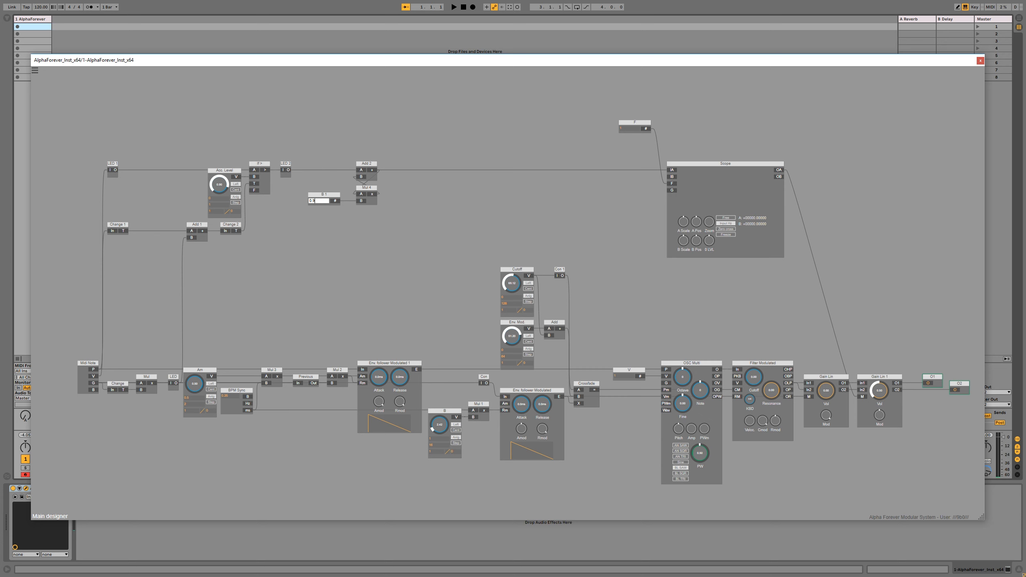
pyautogui.write('8')
pyautogui.press('Return')
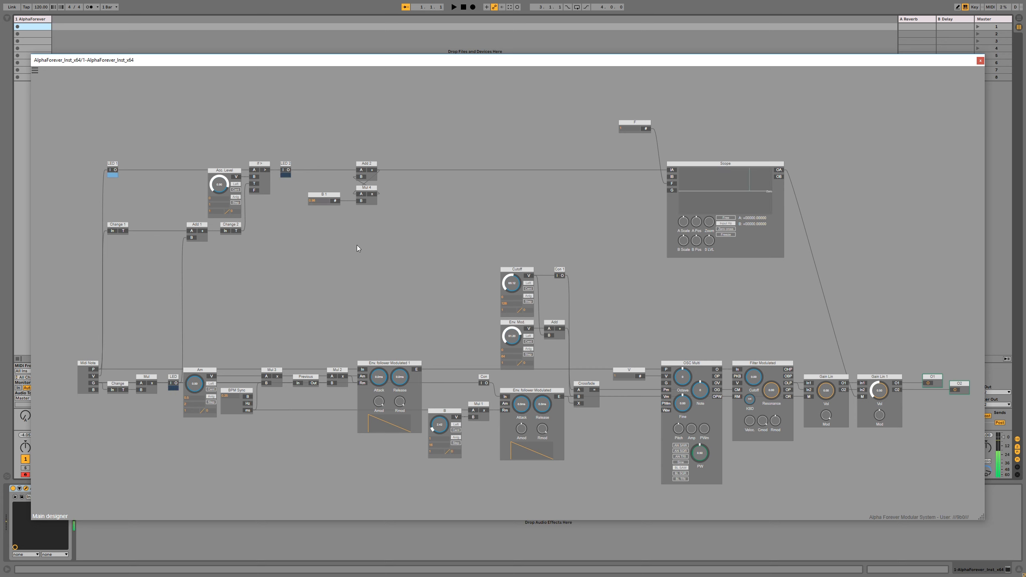
# Step: Turn Mul 4's B constant into a knob and set the knob's minimum to 0.98
pyautogui.click(315, 196)
pyautogui.doubleClick(317, 198)
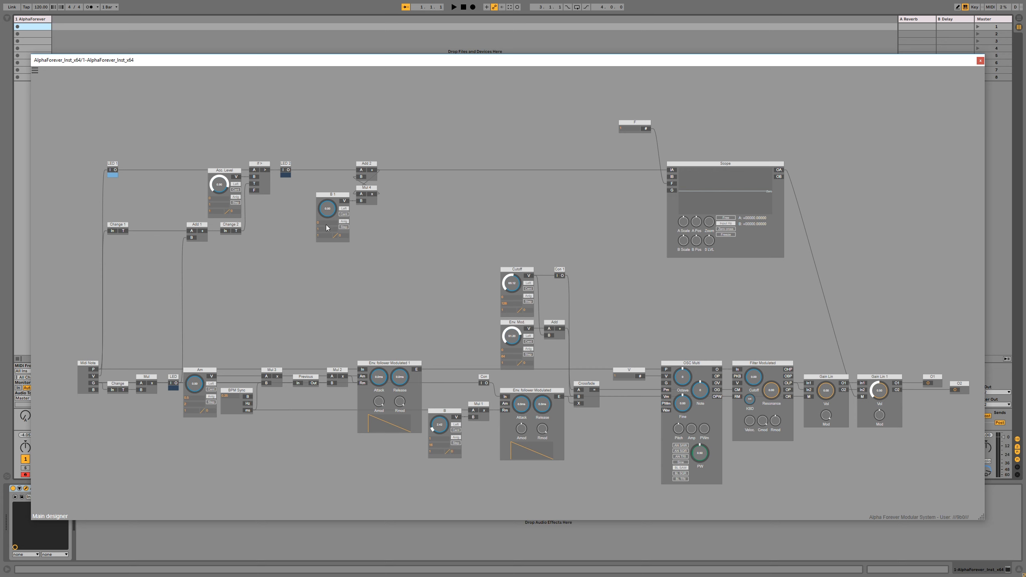
pyautogui.doubleClick(325, 224)
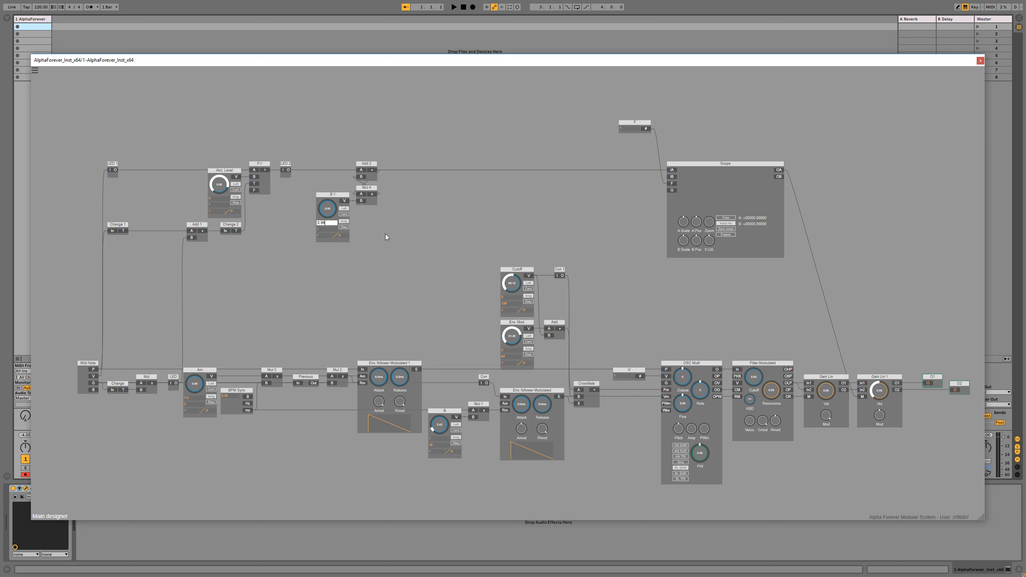
pyautogui.press('Return')
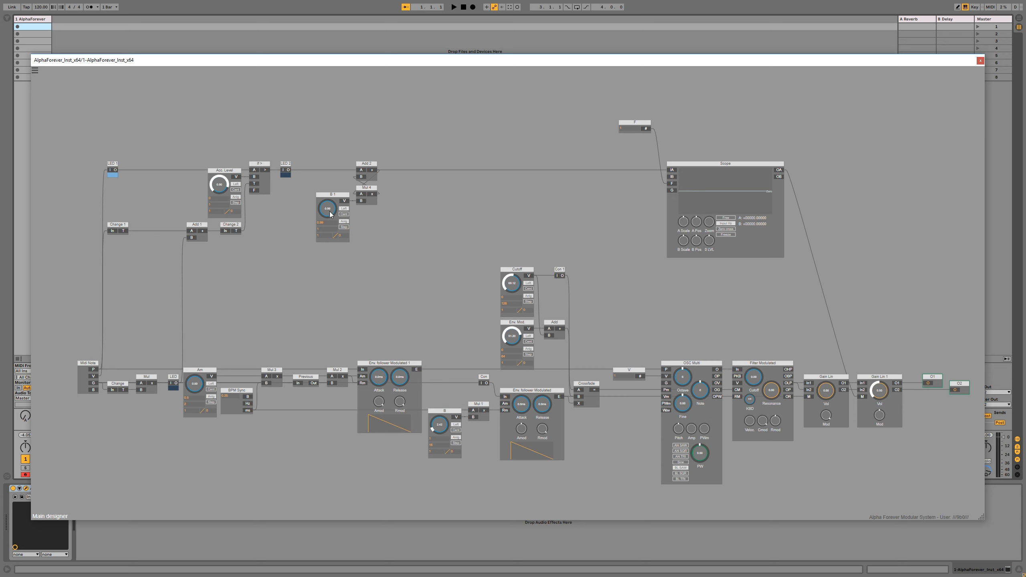
# Step: Turn the B 1 knob up to 1.00 and insert a Signal Value module between Add 2 and the Scope
pyautogui.moveTo(330, 210); pyautogui.dragTo(335, 149)
pyautogui.rightClick(464, 192)
pyautogui.write('sign')
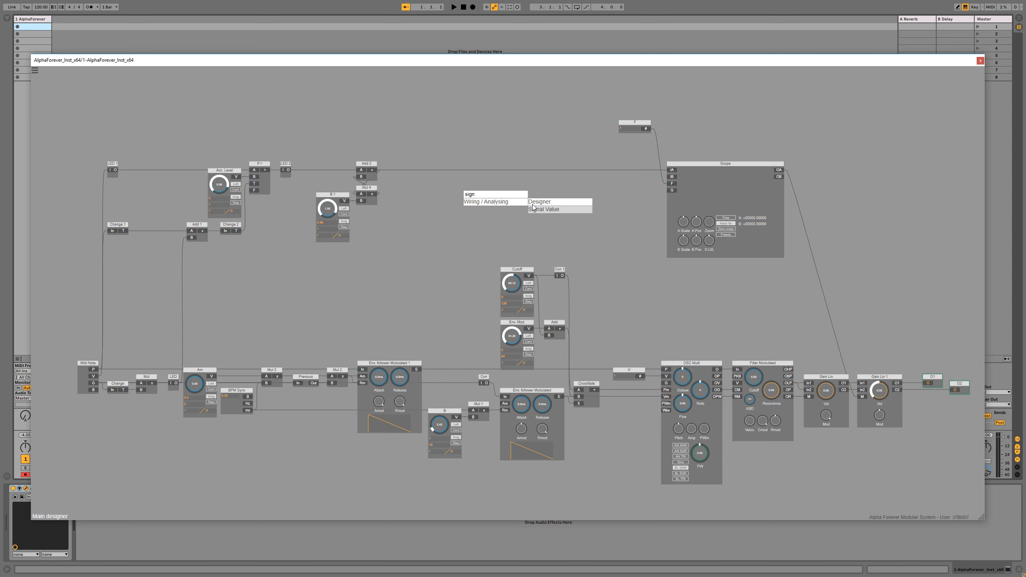
pyautogui.click(533, 208)
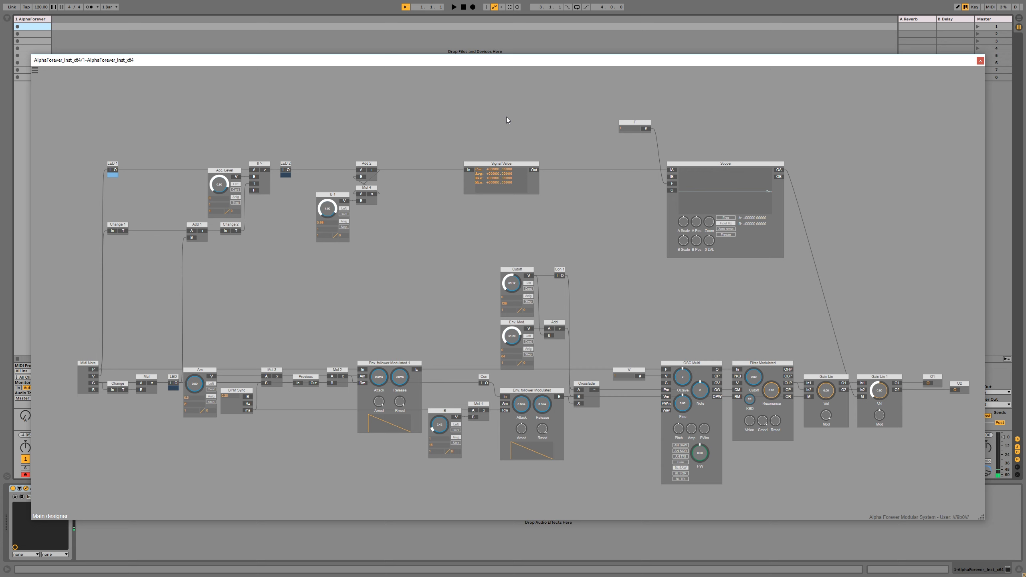
# Step: Delete the Signal Value, Scope and F modules, and move Add 2, Mul 4 and B 1 closer to LED 2
pyautogui.click(499, 169)
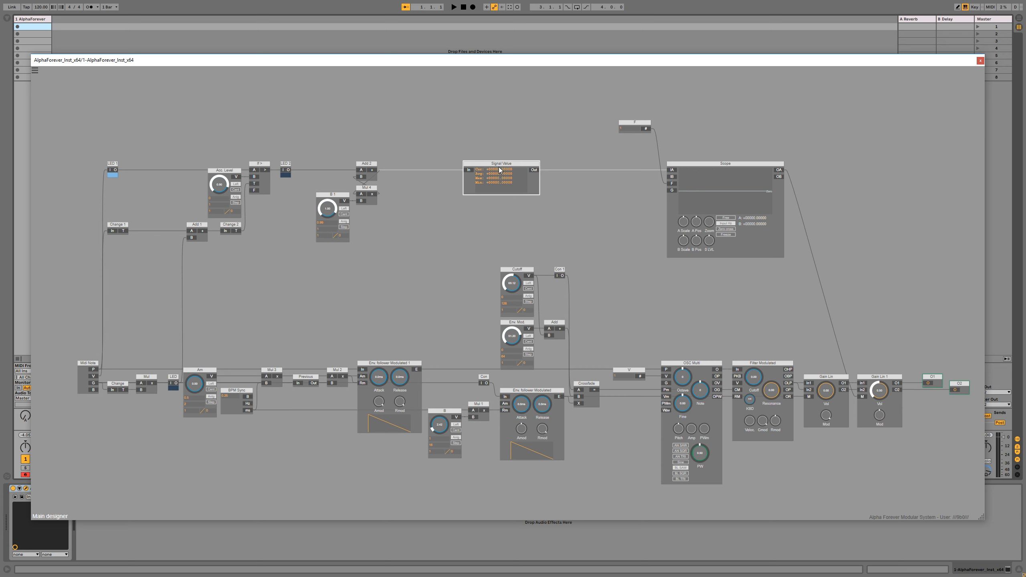
pyautogui.press('Delete')
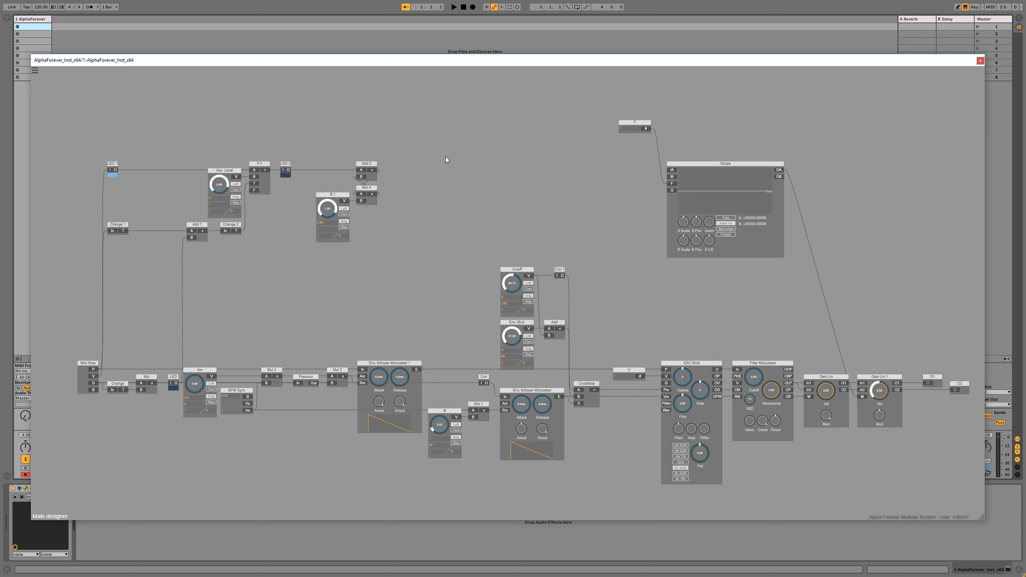
pyautogui.moveTo(416, 138); pyautogui.dragTo(332, 214)
pyautogui.moveTo(370, 169); pyautogui.dragTo(330, 161)
pyautogui.click(382, 165)
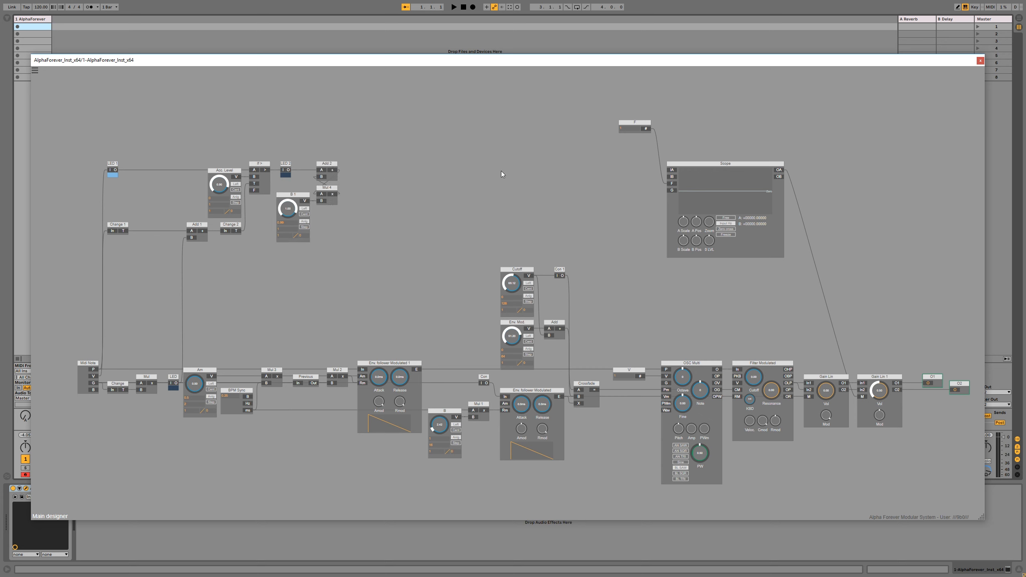
pyautogui.moveTo(593, 107); pyautogui.dragTo(832, 274)
pyautogui.press('Delete')
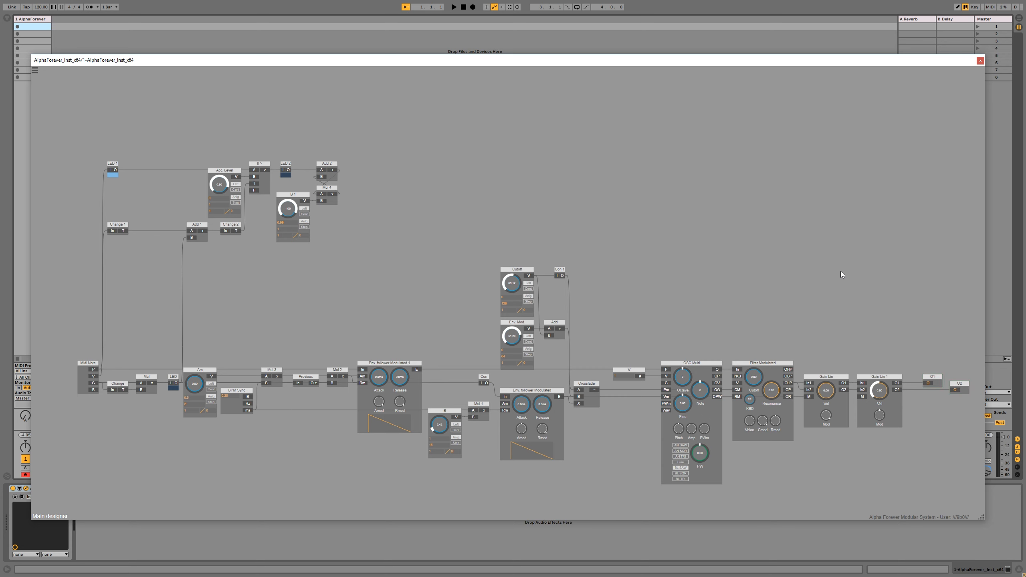
# Step: Add a modulated envelope follower and connect Add 2's output to its input
pyautogui.rightClick(416, 191)
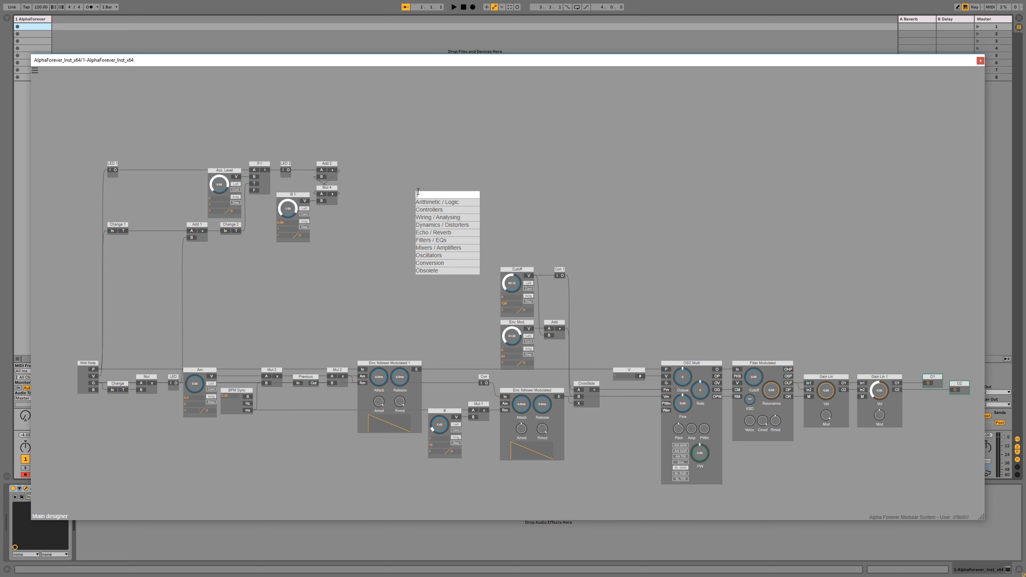
pyautogui.write('env')
pyautogui.click(510, 209)
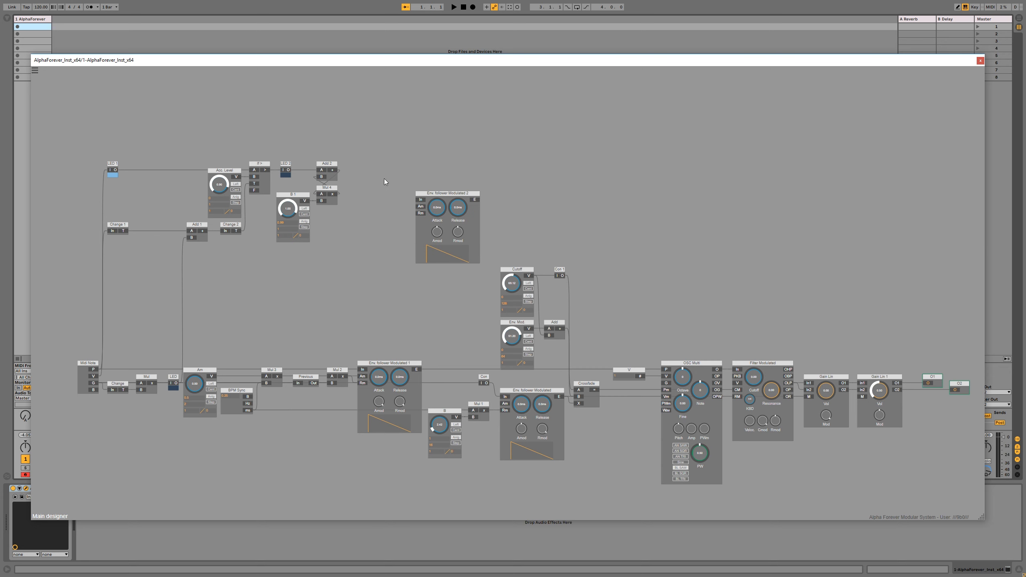
pyautogui.moveTo(332, 171); pyautogui.dragTo(437, 164)
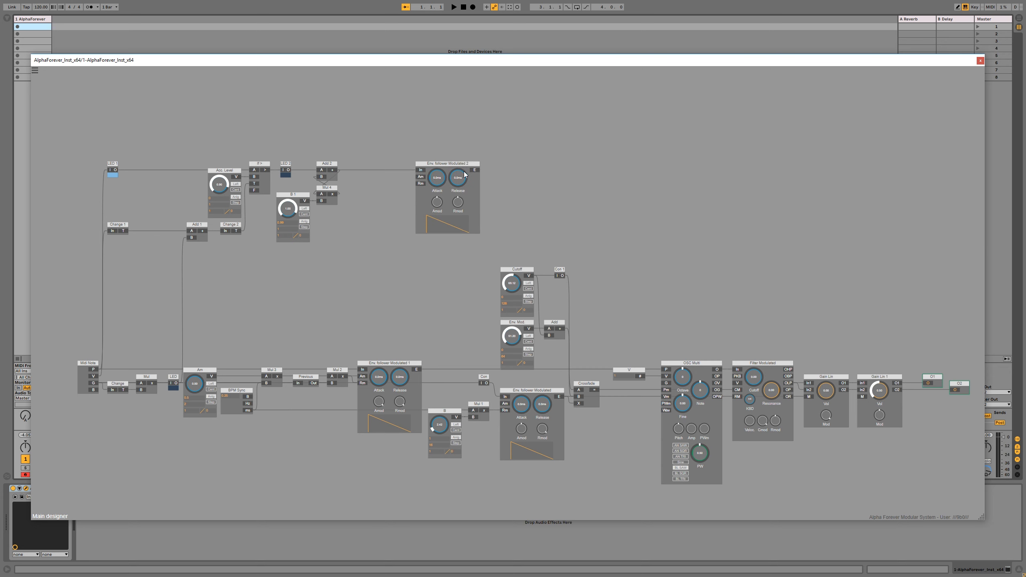
# Step: Add a Scope showing Add 2 on input A and the new envelope follower on input B, placing the modules close together
pyautogui.rightClick(476, 172)
pyautogui.write('scop')
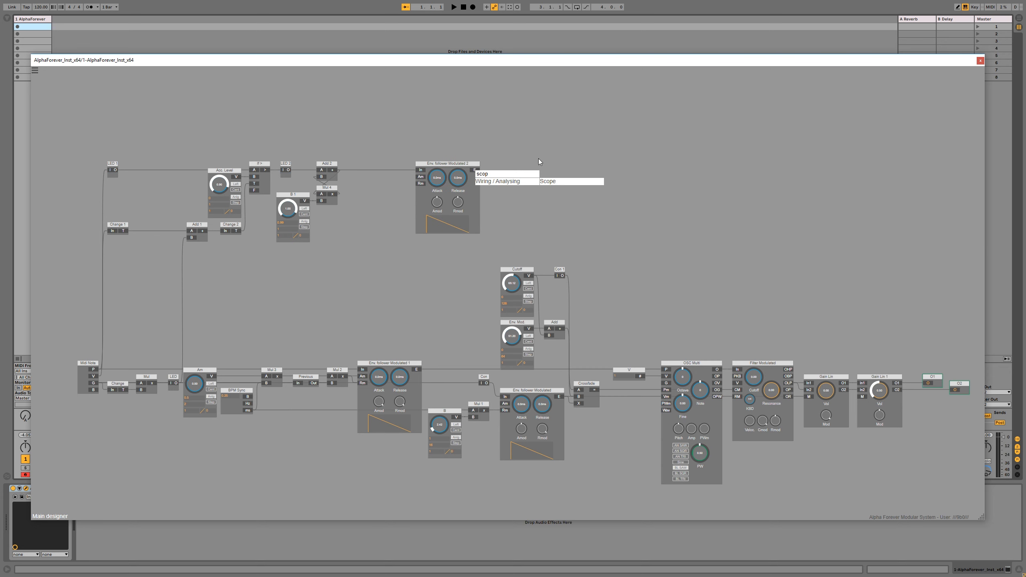
pyautogui.click(559, 181)
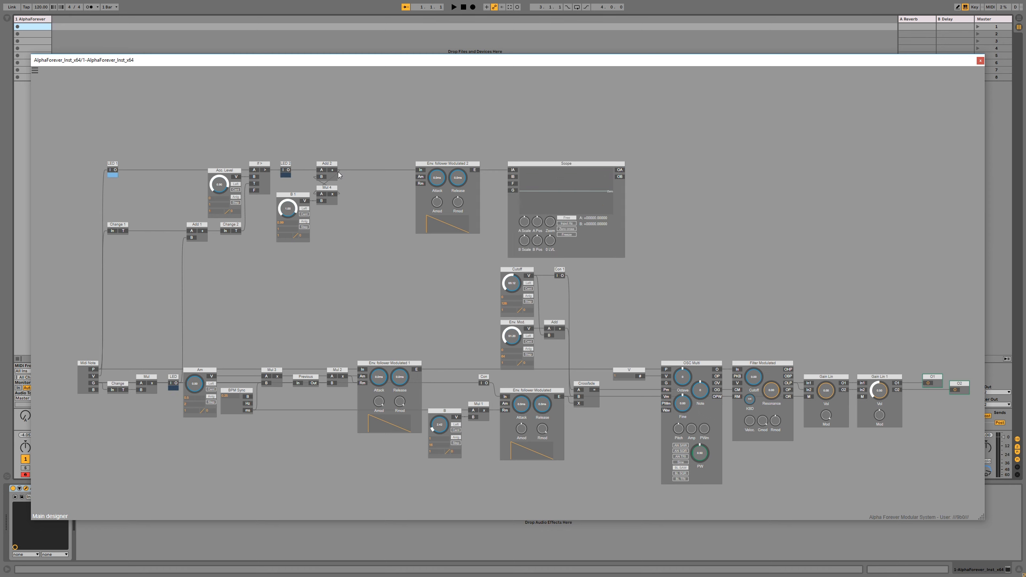
pyautogui.moveTo(452, 166); pyautogui.dragTo(504, 180)
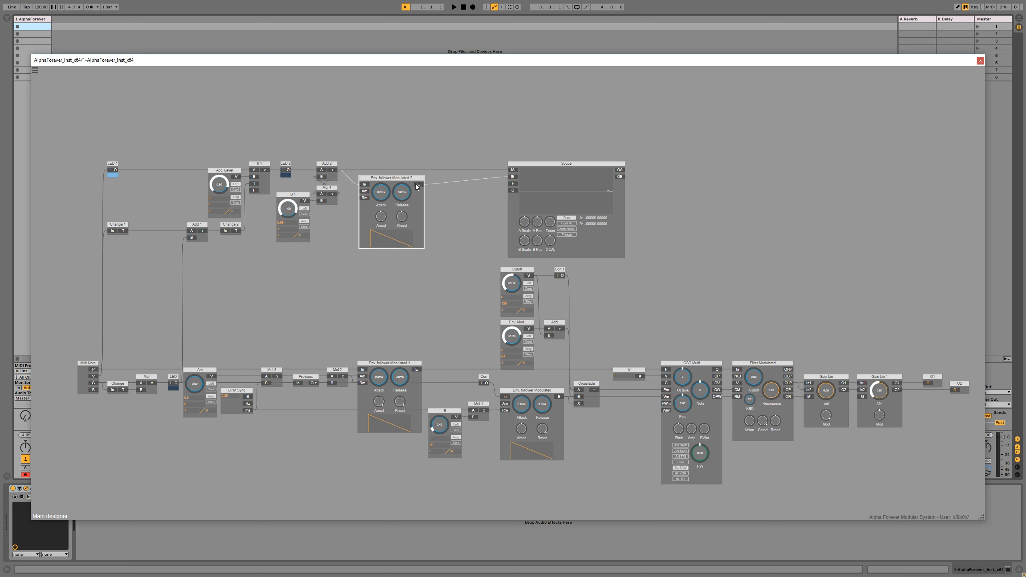
pyautogui.moveTo(417, 186); pyautogui.dragTo(408, 179)
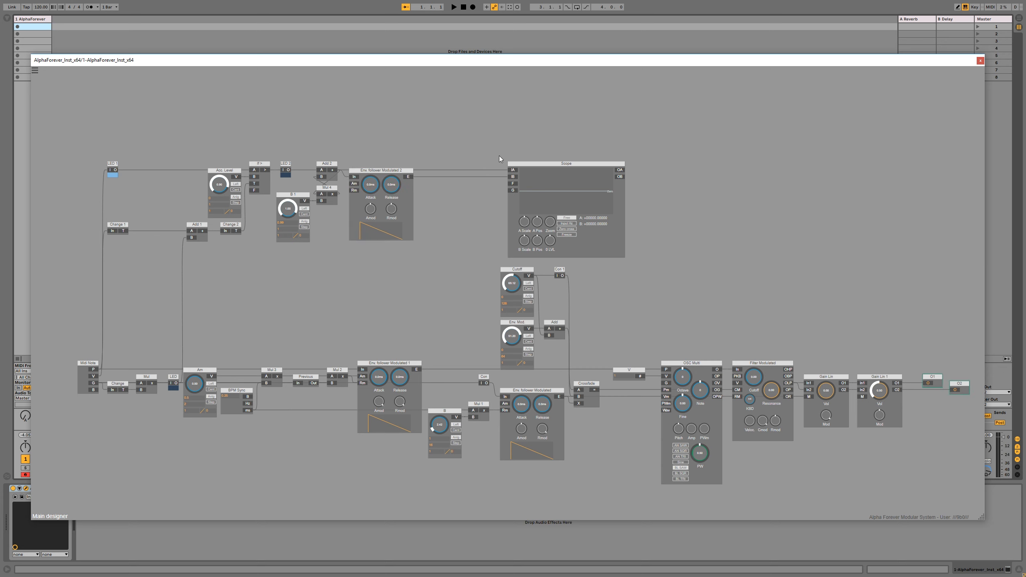
pyautogui.moveTo(518, 163); pyautogui.dragTo(445, 163)
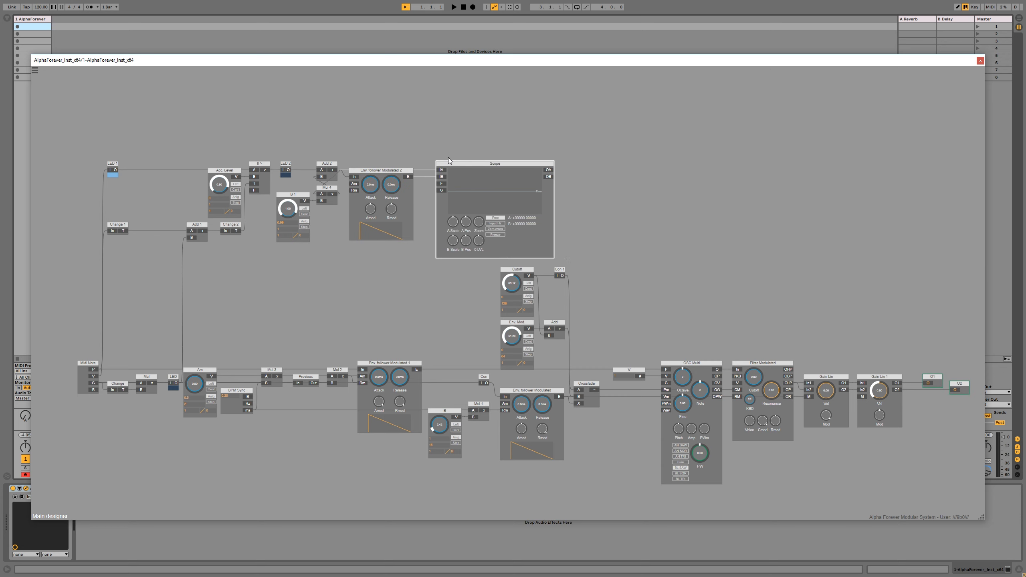
# Step: Connect the Scope's A output to Gain Lin 1's M input, and trigger the Scope by Input Hz from a constant on F
pyautogui.click(583, 180)
pyautogui.moveTo(548, 170); pyautogui.dragTo(862, 398)
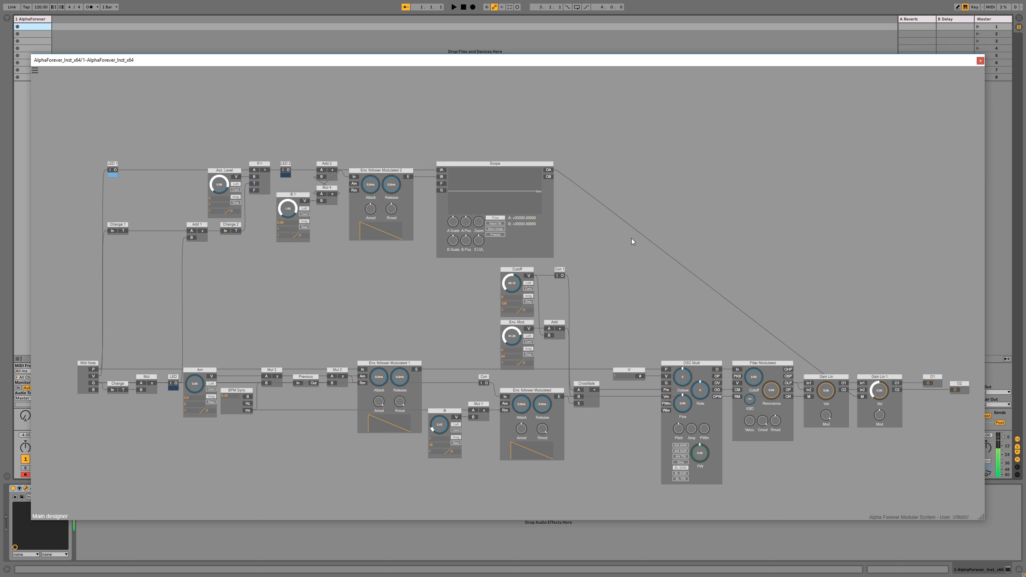
pyautogui.doubleClick(441, 185)
pyautogui.moveTo(415, 177); pyautogui.dragTo(415, 126)
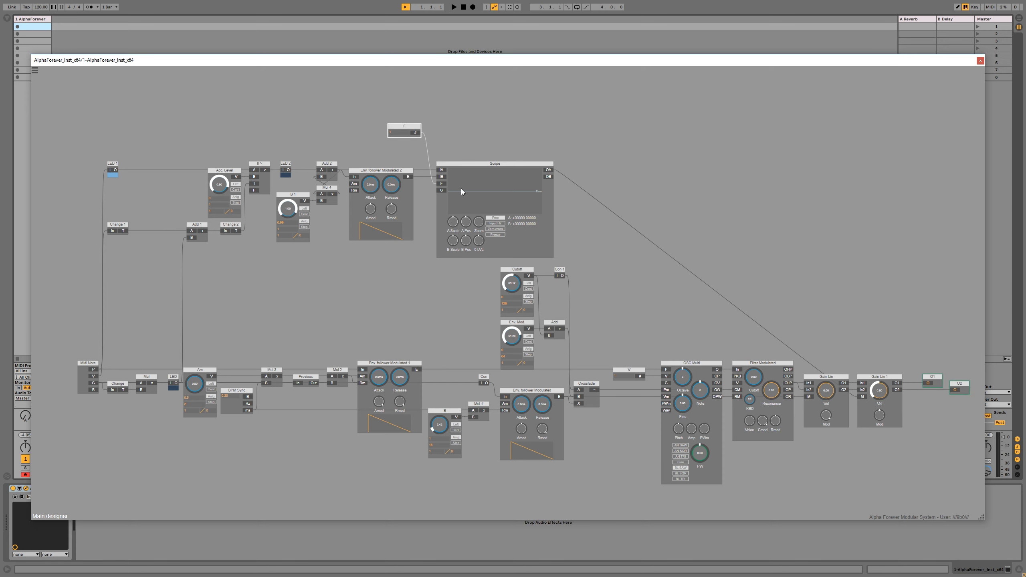
pyautogui.click(499, 224)
pyautogui.moveTo(646, 194); pyautogui.dragTo(645, 199)
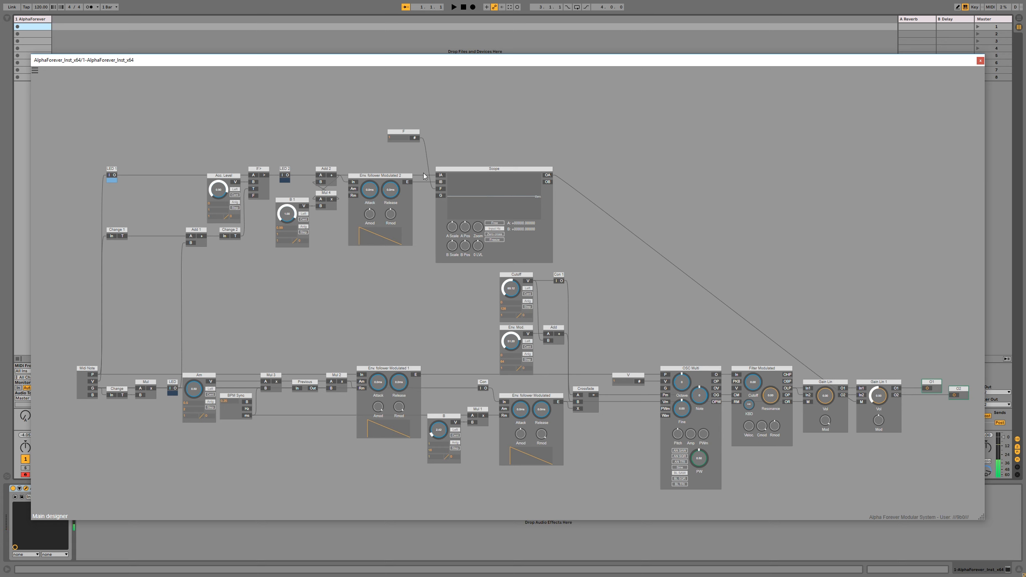
# Step: Set the attack of Env. follower Modulated 2 to about 51 ms and adjust the Scope's A and B scales
pyautogui.moveTo(370, 194); pyautogui.dragTo(485, 117)
pyautogui.scroll(5, 498, 105)
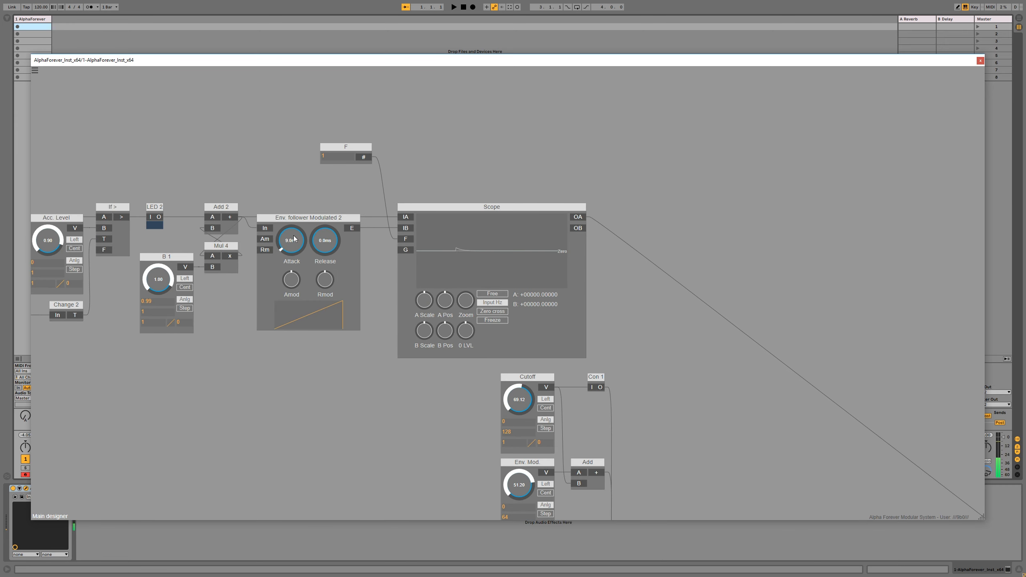
pyautogui.moveTo(294, 236); pyautogui.dragTo(296, 231)
pyautogui.moveTo(177, 224); pyautogui.dragTo(241, 222)
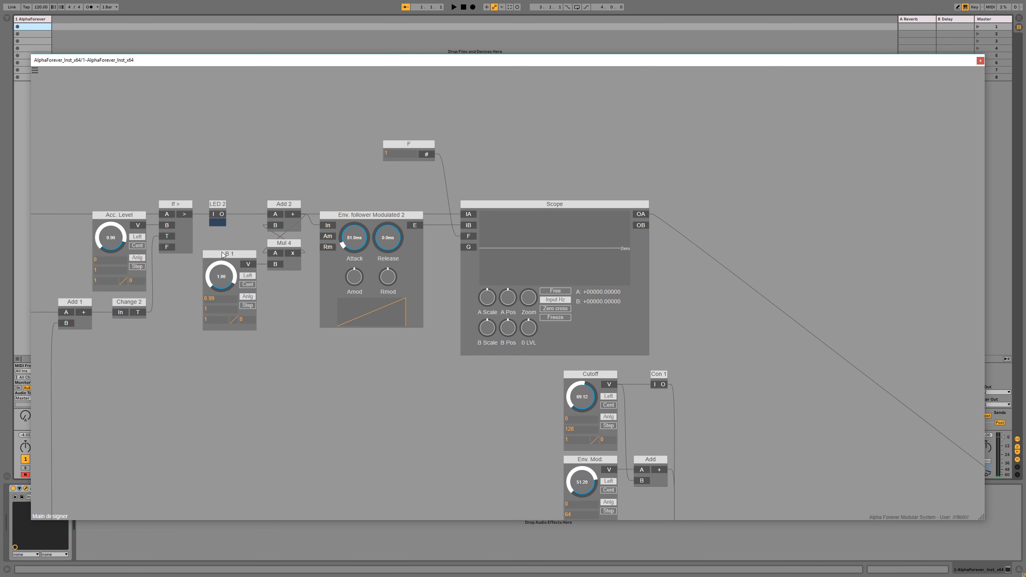
pyautogui.click(221, 300)
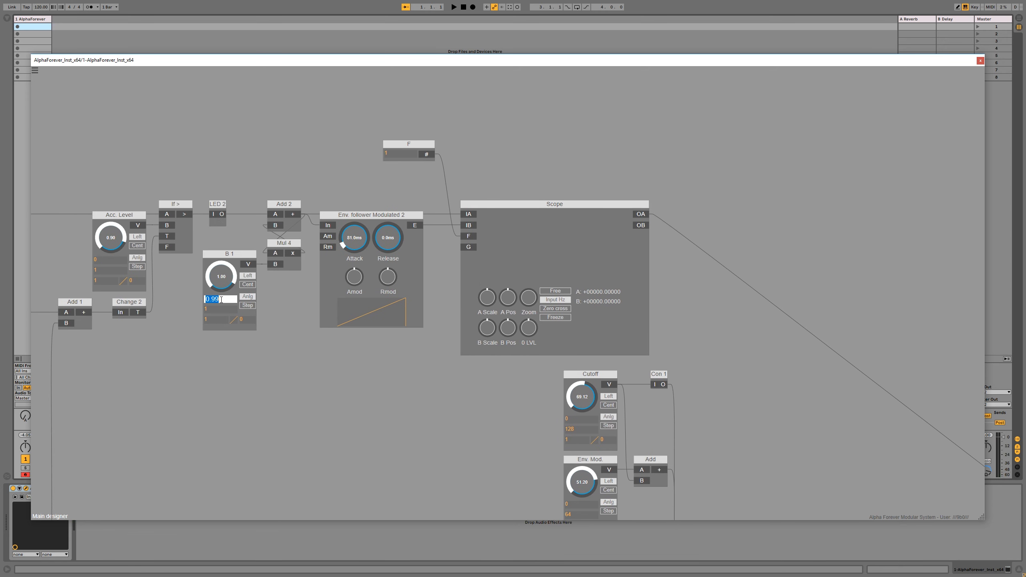
pyautogui.click(218, 364)
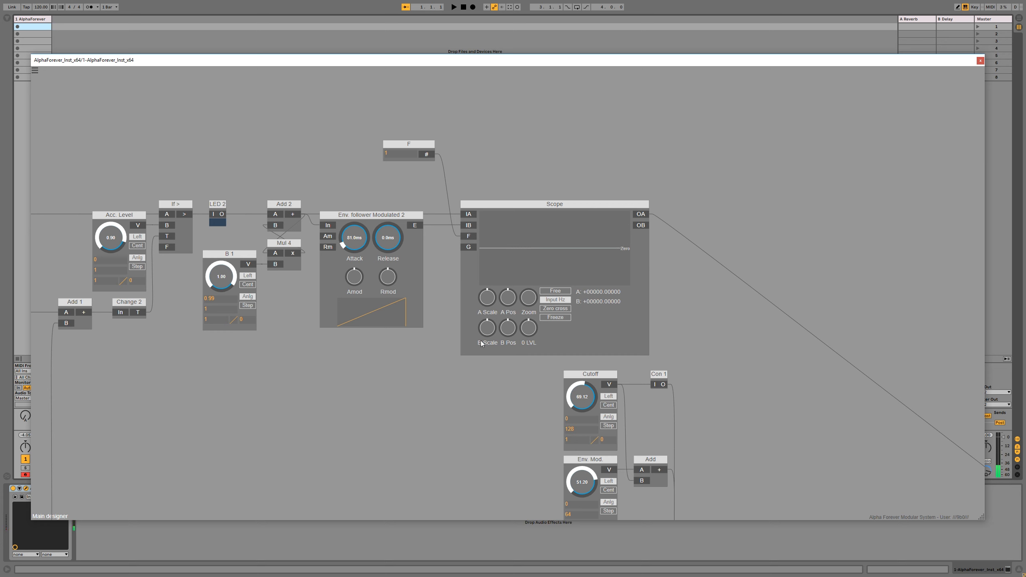
pyautogui.moveTo(487, 297); pyautogui.dragTo(489, 343)
pyautogui.moveTo(420, 391); pyautogui.dragTo(423, 389)
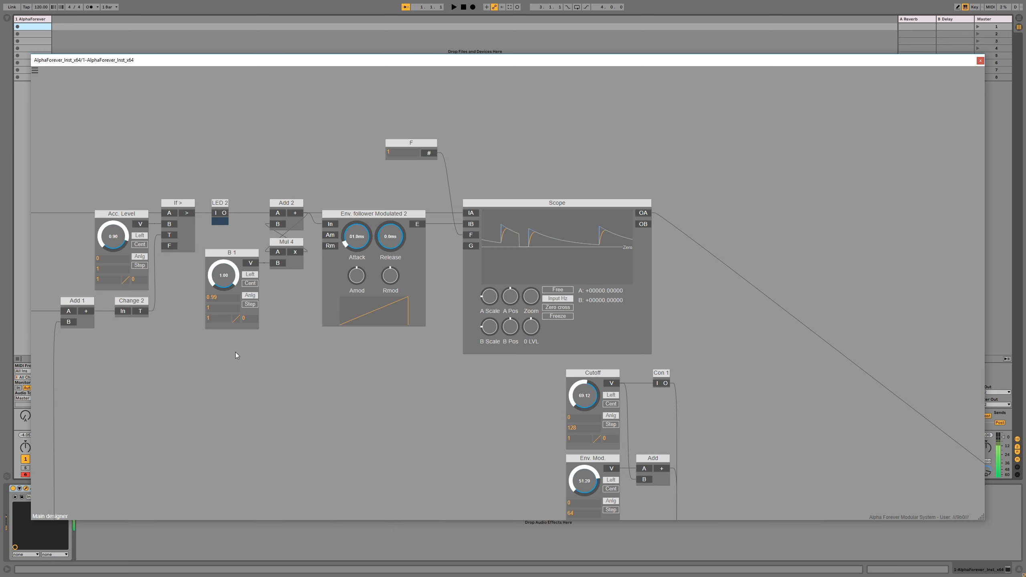
# Step: Delete the Scope with its F constant, and move the whole accent module group closer to the main signal chain
pyautogui.scroll(-5, 504, 171)
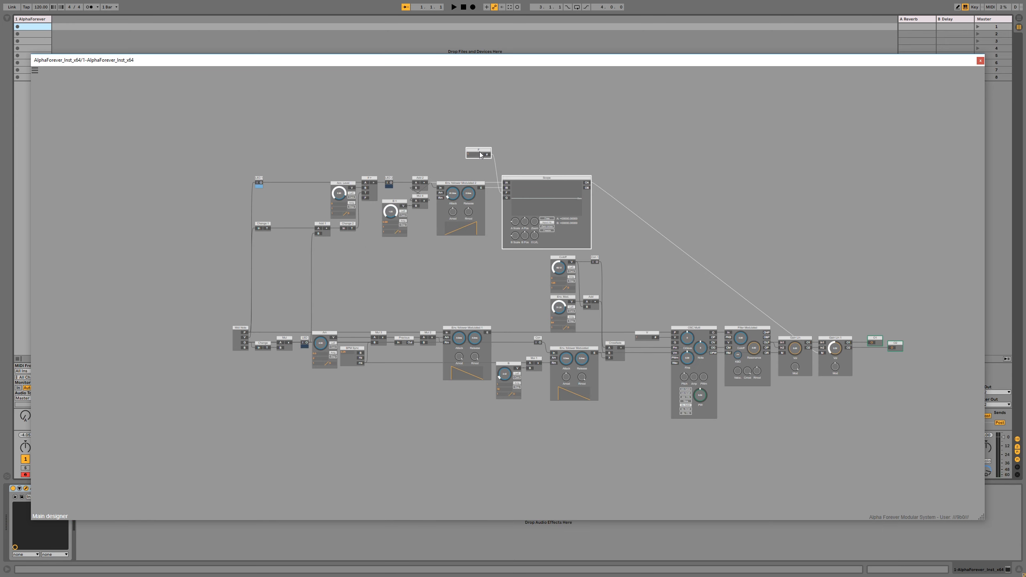
pyautogui.press('Delete')
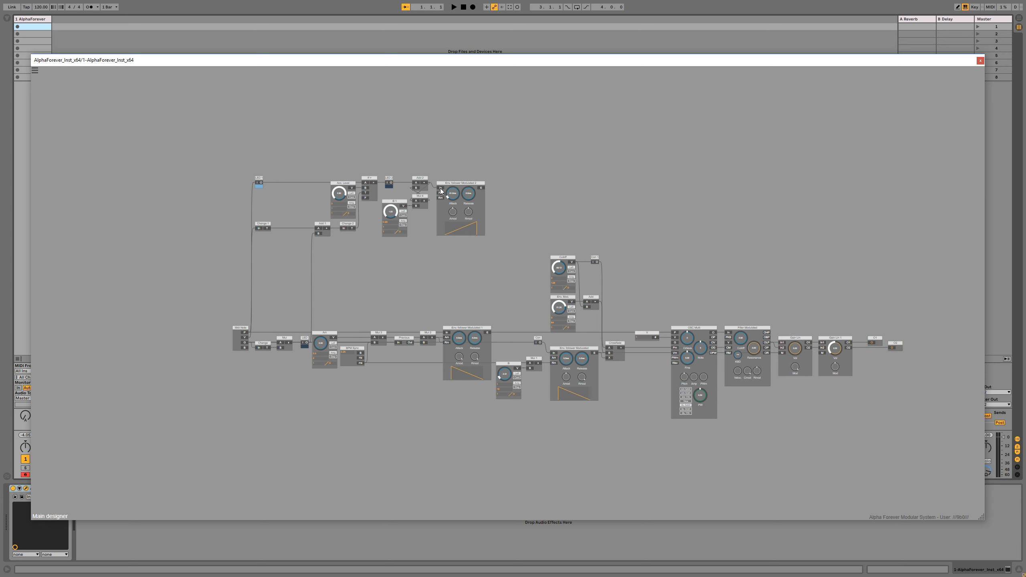
pyautogui.moveTo(454, 183); pyautogui.dragTo(182, 258)
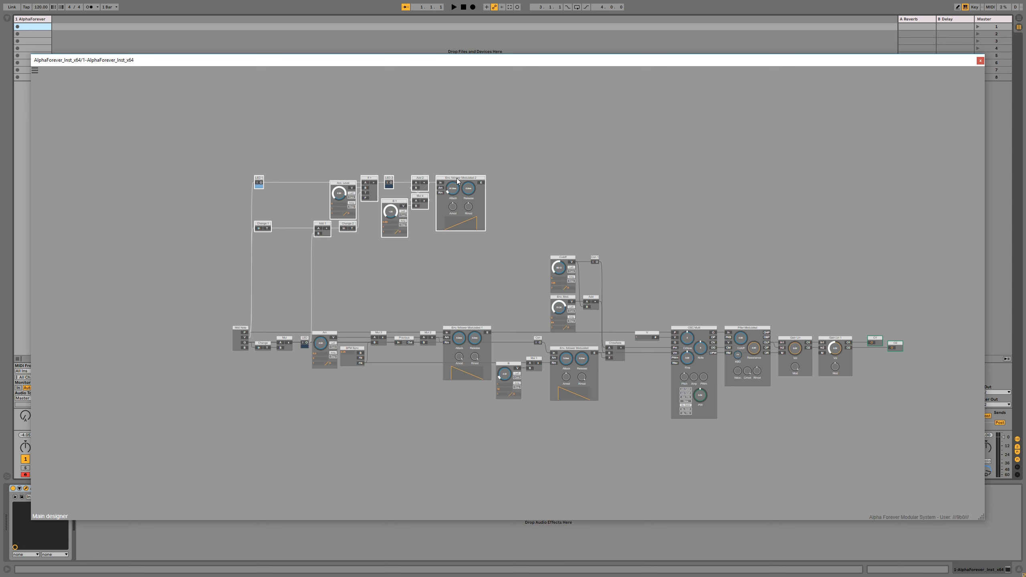
pyautogui.moveTo(458, 182); pyautogui.dragTo(458, 219)
pyautogui.click(587, 210)
pyautogui.moveTo(588, 210); pyautogui.dragTo(409, 190)
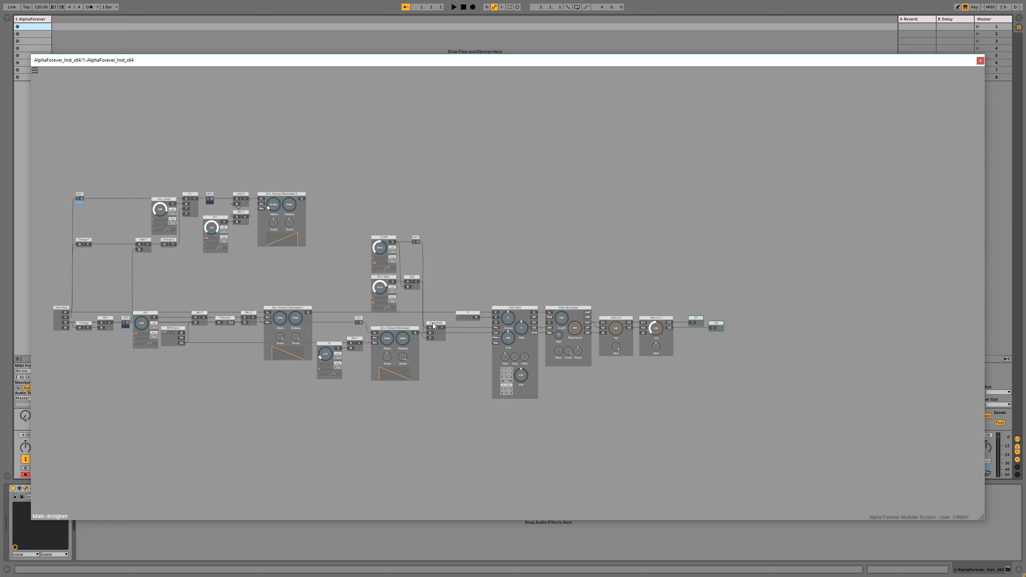
# Step: Insert an Add module between Env. follower Modulated and the Crossfade, with Env. follower Modulated 2 feeding its B input
pyautogui.click(433, 325)
pyautogui.moveTo(433, 326); pyautogui.dragTo(434, 325)
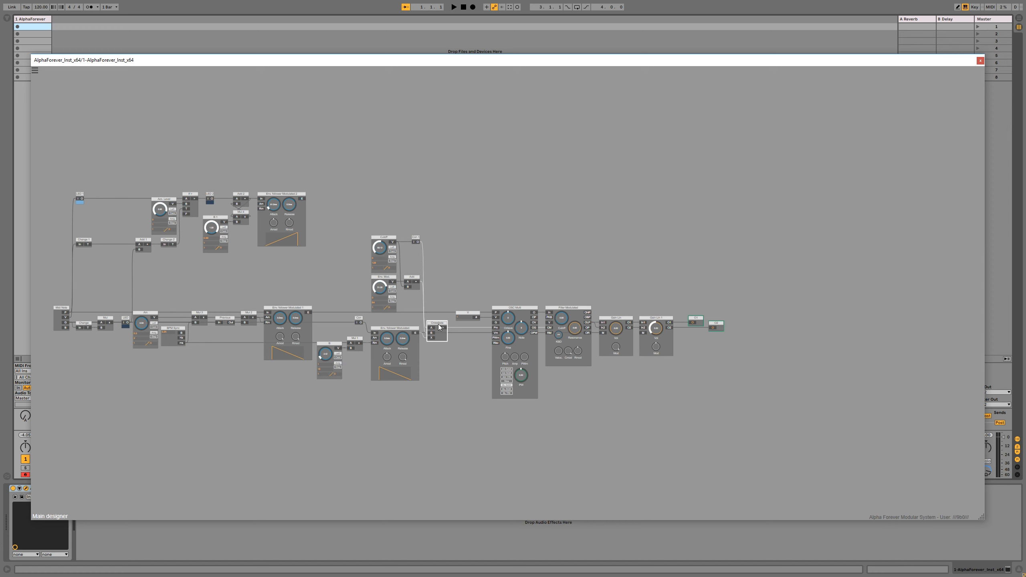
pyautogui.click(423, 316)
pyautogui.rightClick(431, 339)
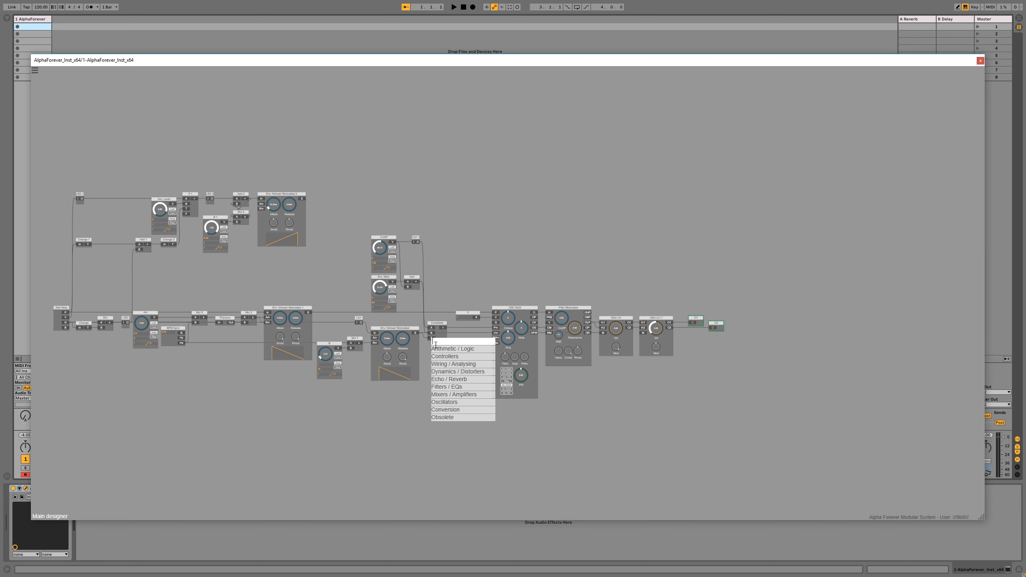
pyautogui.moveTo(488, 352)
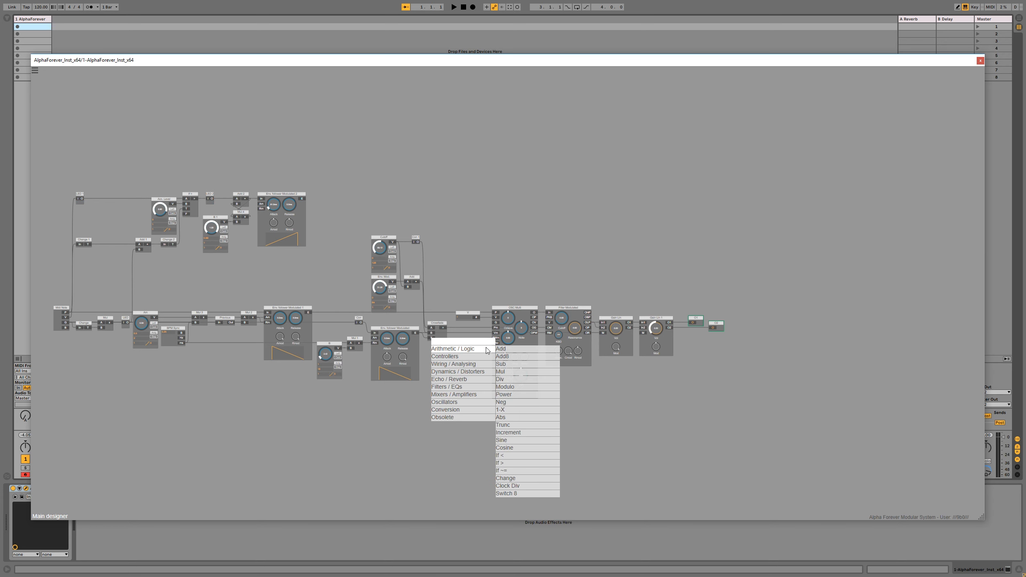
pyautogui.click(502, 349)
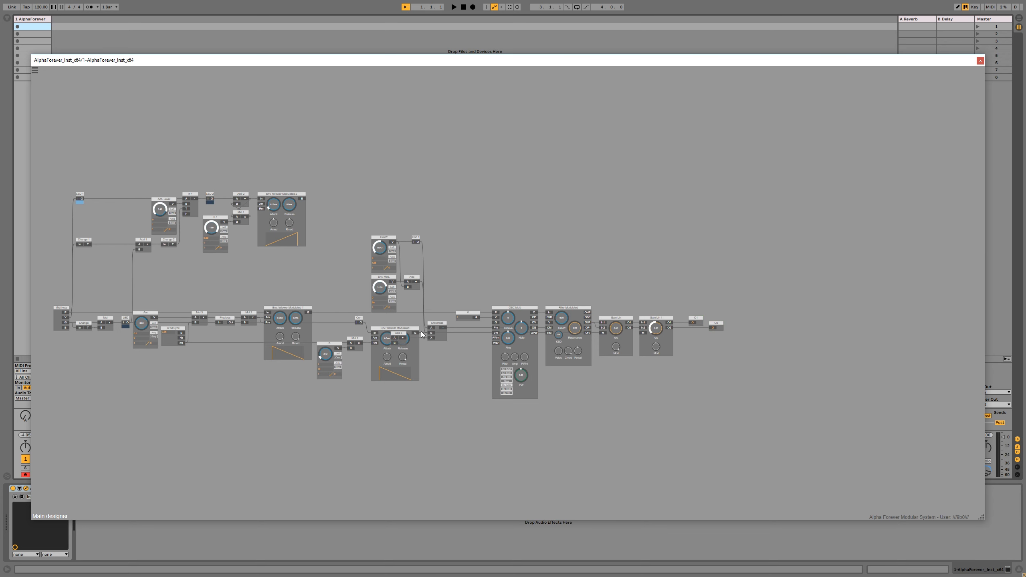
pyautogui.moveTo(398, 335)
pyautogui.mouseDown()
pyautogui.moveTo(452, 215)
pyautogui.moveTo(430, 170)
pyautogui.moveTo(431, 188)
pyautogui.moveTo(301, 199)
pyautogui.moveTo(427, 197)
pyautogui.mouseUp()
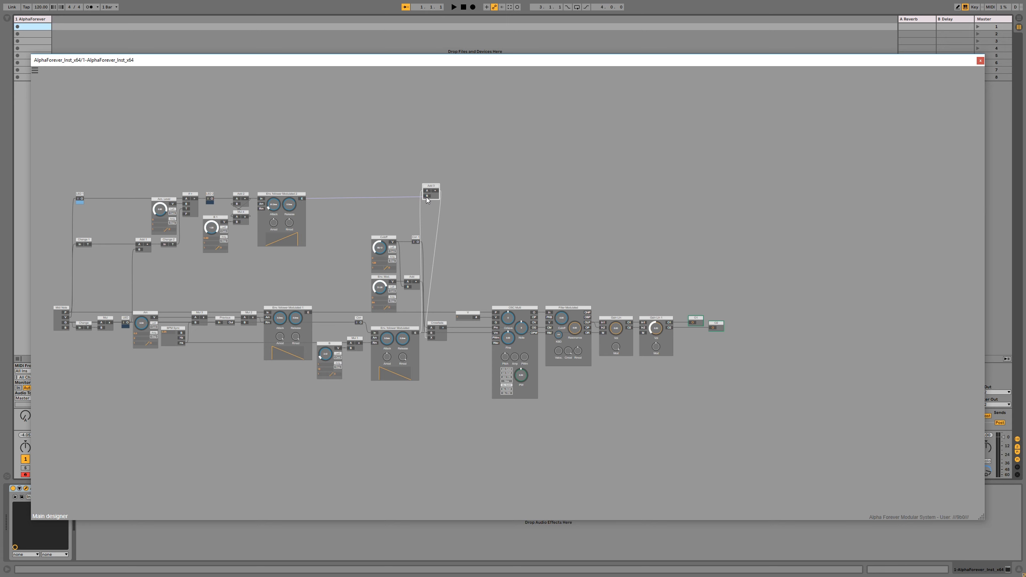
# Step: Shift the Crossfade and all downstream oscillator, filter, gain and output modules right to open space before them
pyautogui.hscroll(5, 394, 207)
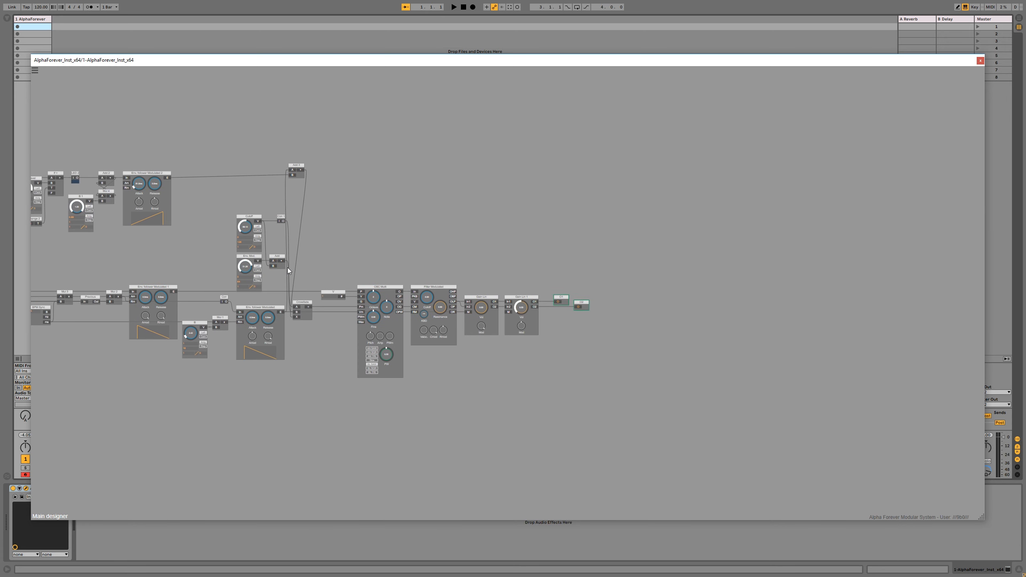
pyautogui.moveTo(288, 267); pyautogui.dragTo(683, 407)
pyautogui.moveTo(374, 287); pyautogui.dragTo(449, 291)
pyautogui.click(395, 245)
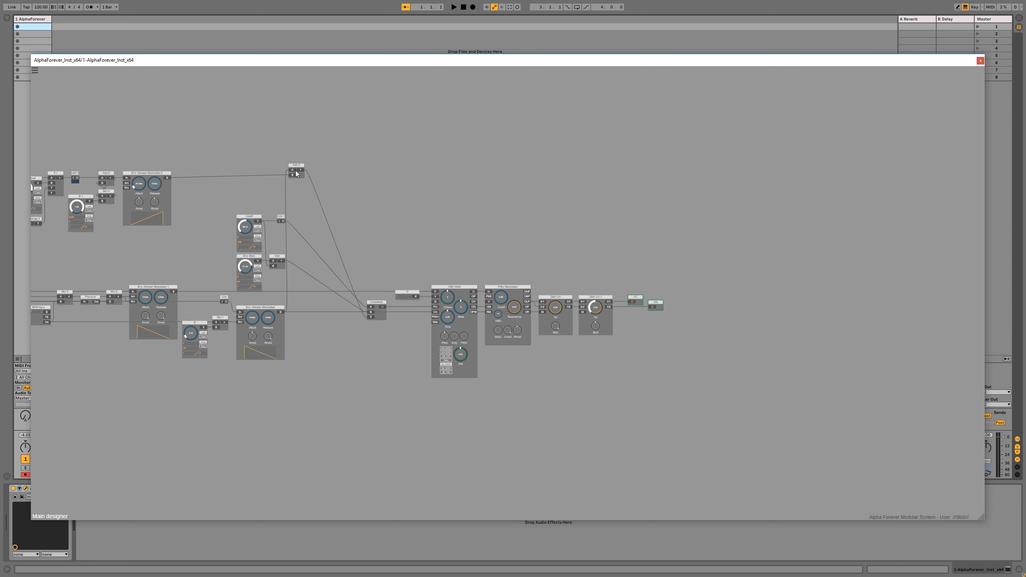
# Step: Place the new Add module just after Env. follower Modulated, and move the Cutoff, Env. Mod, Add and Con 1 group nearer the Crossfade
pyautogui.moveTo(300, 174); pyautogui.dragTo(354, 318)
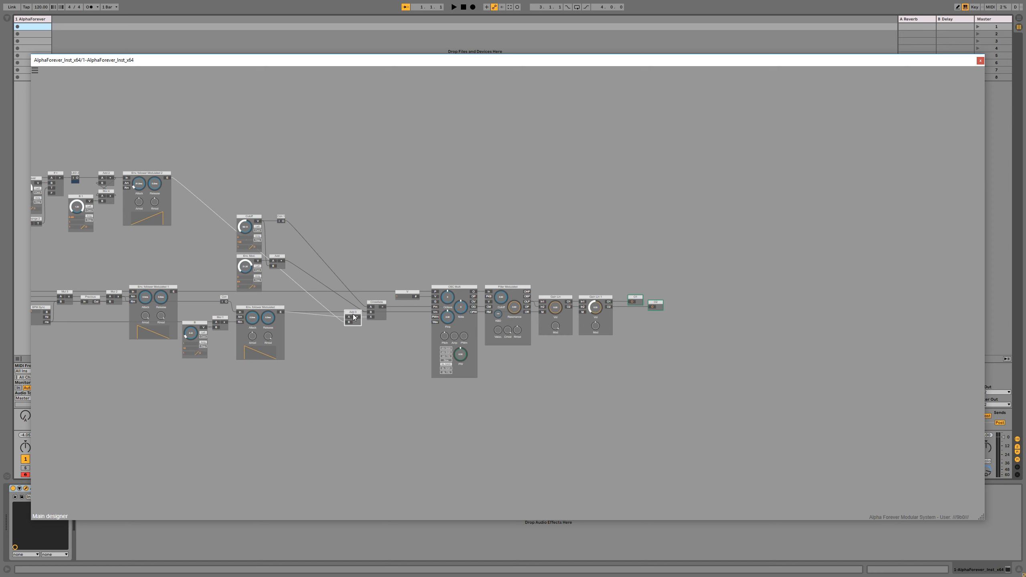
pyautogui.moveTo(354, 317); pyautogui.dragTo(300, 312)
pyautogui.moveTo(216, 198); pyautogui.dragTo(317, 299)
pyautogui.moveTo(281, 221); pyautogui.dragTo(357, 222)
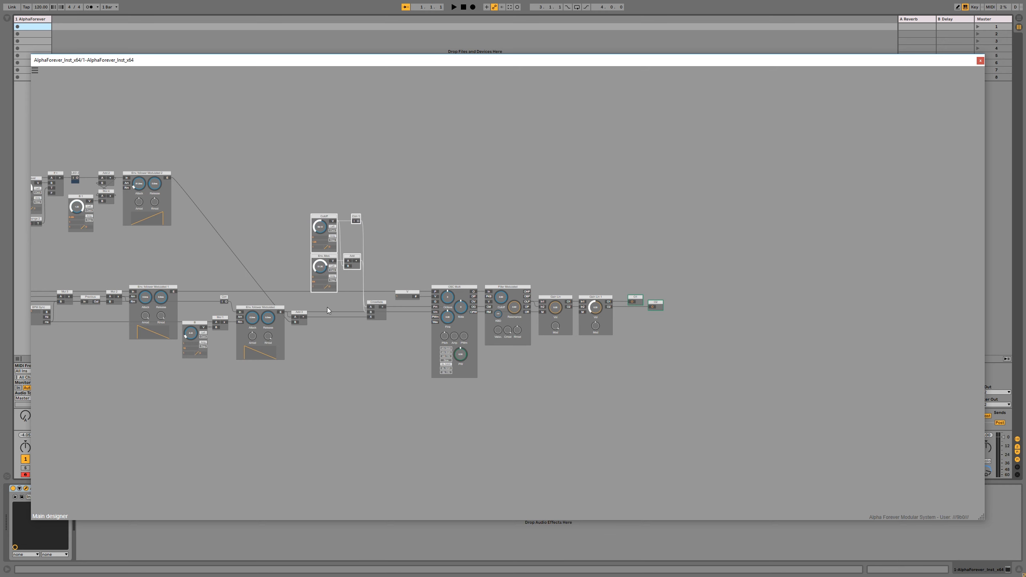
pyautogui.click(302, 327)
# Step: Insert a Con module on the new Add's B input and place it level with Env. follower Modulated 2's output
pyautogui.rightClick(295, 322)
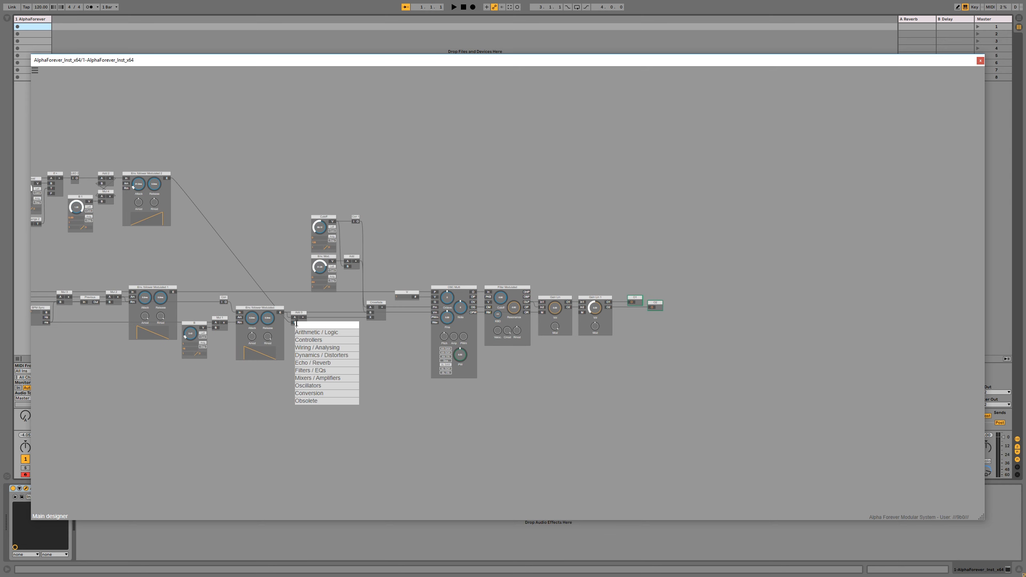
pyautogui.moveTo(323, 355)
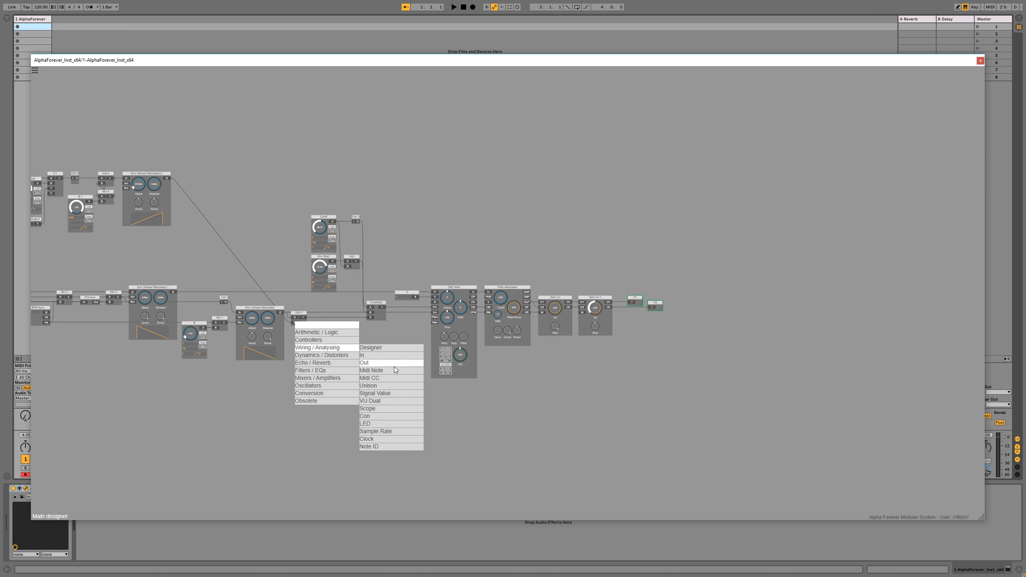
pyautogui.click(382, 414)
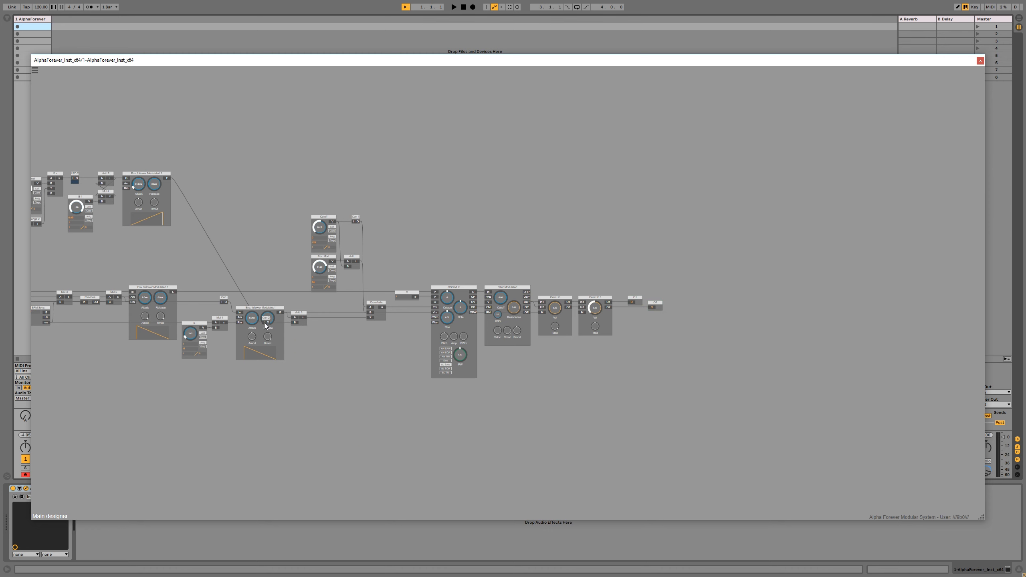
pyautogui.moveTo(266, 322); pyautogui.dragTo(276, 177)
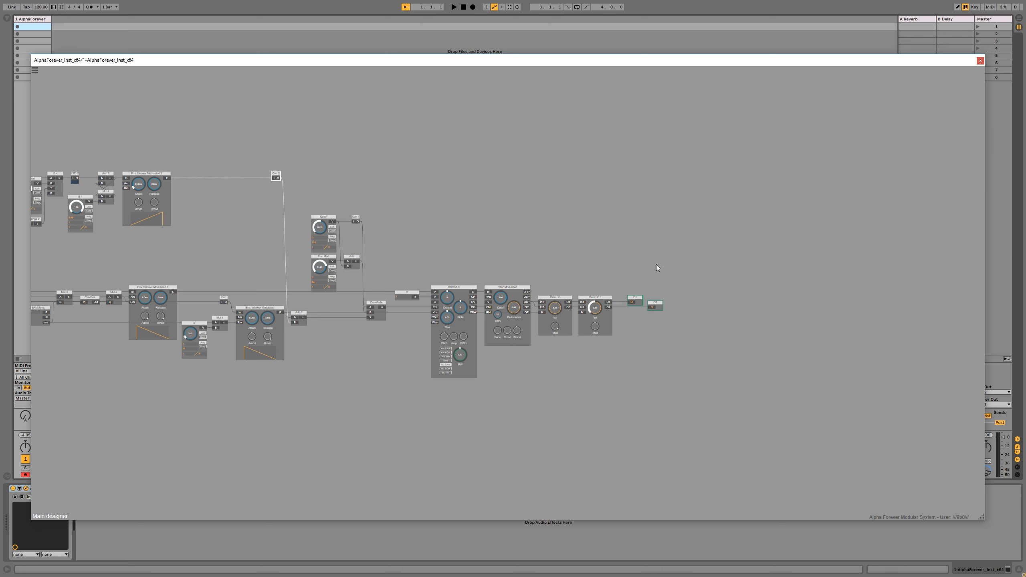
# Step: Move the Cutoff group, Crossfade and all downstream modules together closer to the new Add and Con modules
pyautogui.moveTo(716, 238); pyautogui.dragTo(302, 473)
pyautogui.moveTo(690, 209); pyautogui.dragTo(288, 421)
pyautogui.keyDown('shift'); pyautogui.click(300, 313); pyautogui.keyUp('shift')
pyautogui.moveTo(329, 213); pyautogui.dragTo(309, 211)
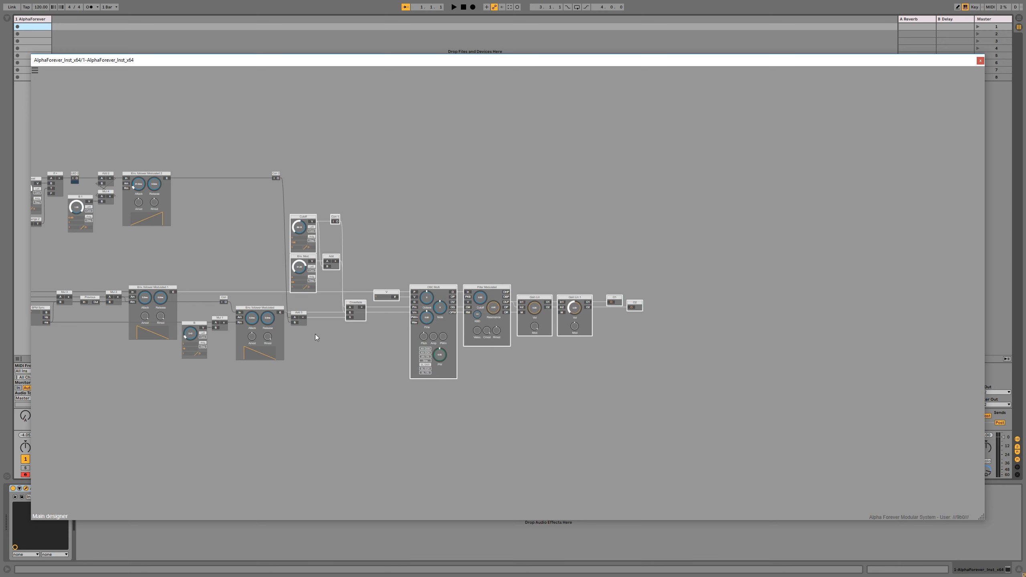
pyautogui.click(315, 334)
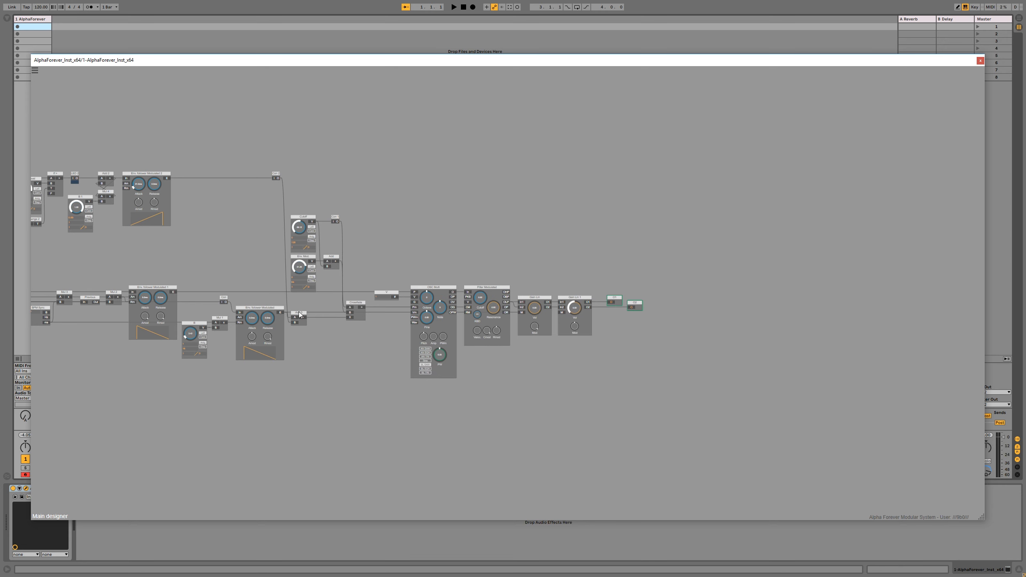
pyautogui.click(299, 313)
pyautogui.keyDown('shift'); pyautogui.click(298, 217); pyautogui.keyUp('shift')
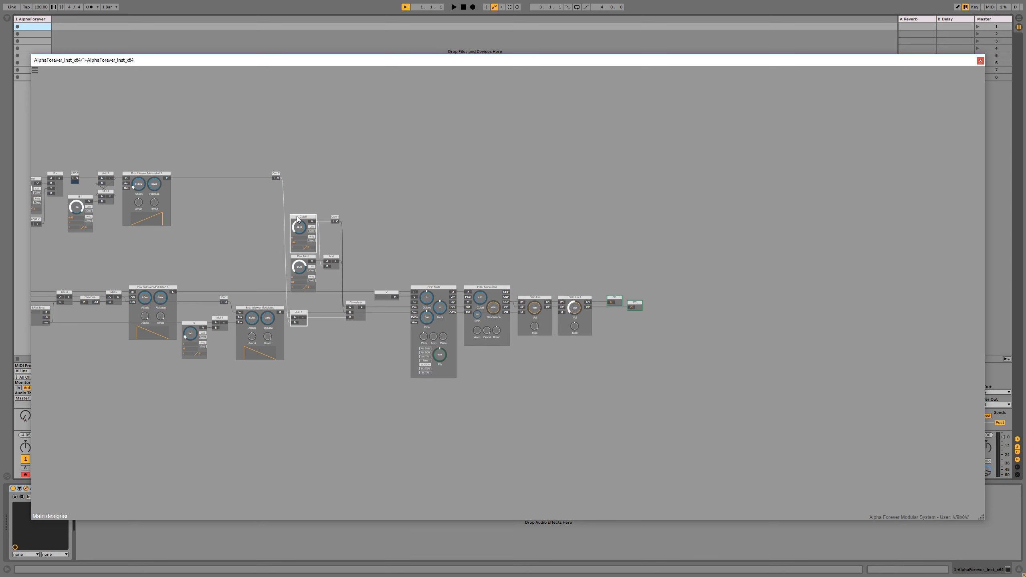
pyautogui.click(370, 176)
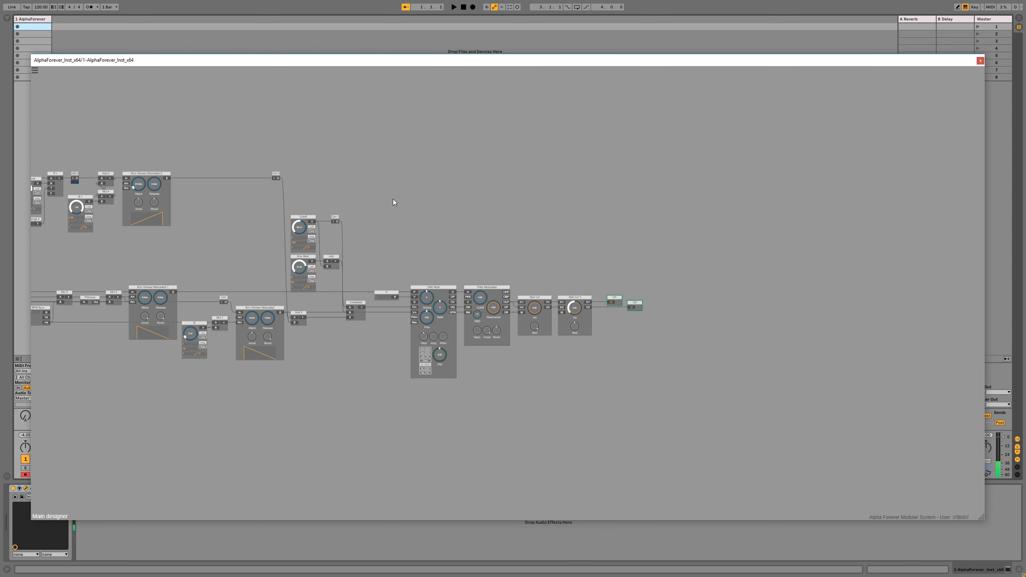
# Step: Lower the Env. Mod. knob to 17.92
pyautogui.moveTo(393, 199); pyautogui.dragTo(554, 204)
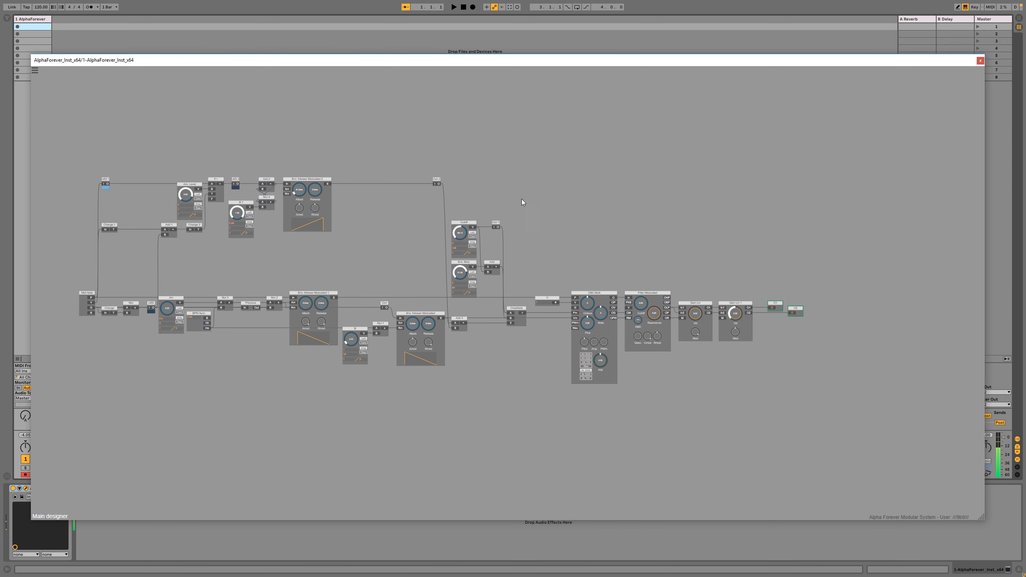
pyautogui.moveTo(458, 273); pyautogui.dragTo(455, 290)
pyautogui.scroll(3, 350, 235)
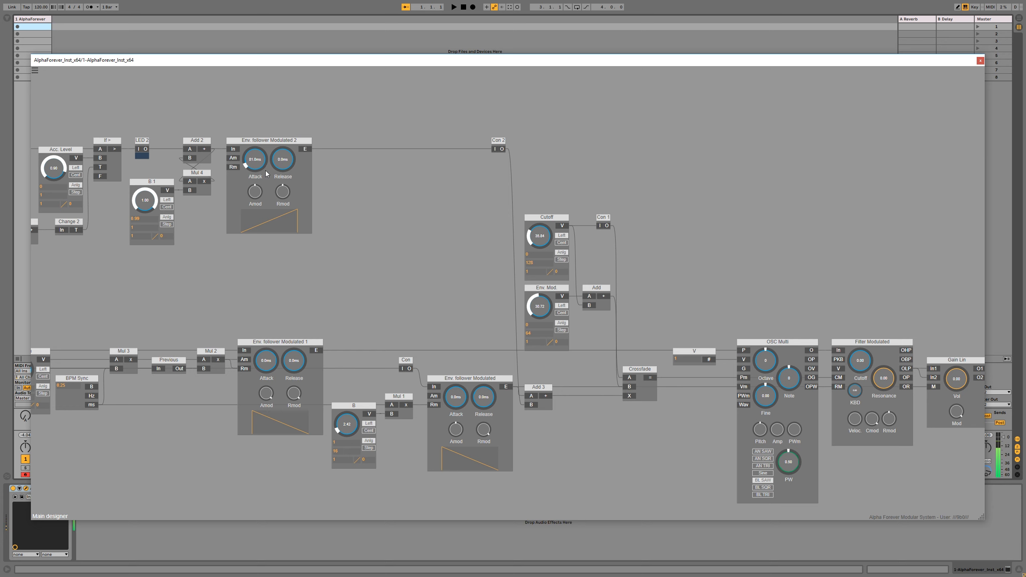
pyautogui.moveTo(255, 165); pyautogui.dragTo(257, 165)
pyautogui.moveTo(539, 307); pyautogui.dragTo(538, 319)
pyautogui.scroll(-2, 472, 253)
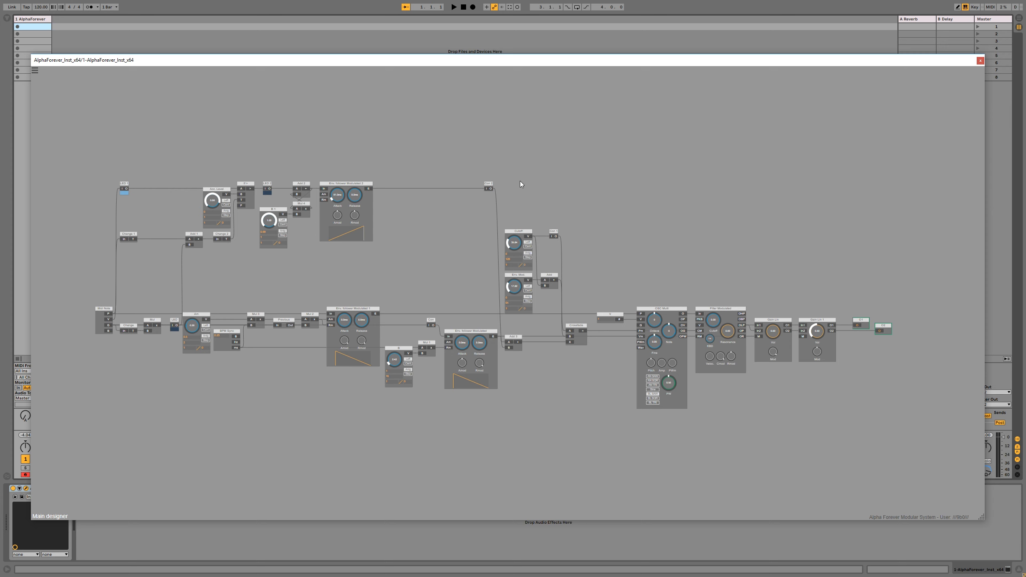
# Step: Insert a Mul module ahead of Con 2's input, in line with the output of Env. follower Modulated 2
pyautogui.moveTo(758, 266); pyautogui.dragTo(690, 247)
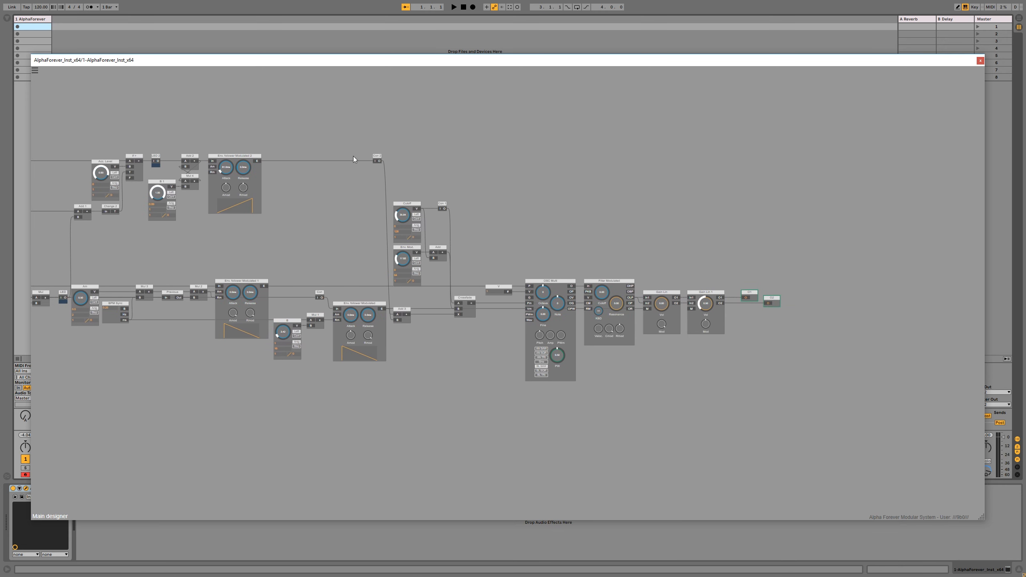
pyautogui.rightClick(375, 161)
pyautogui.moveTo(391, 178)
pyautogui.click(456, 194)
pyautogui.moveTo(336, 165); pyautogui.dragTo(346, 164)
# Step: Add a knob named Accent to the B input of the Mul before Con 2 and turn it up to 1.00
pyautogui.doubleClick(347, 166)
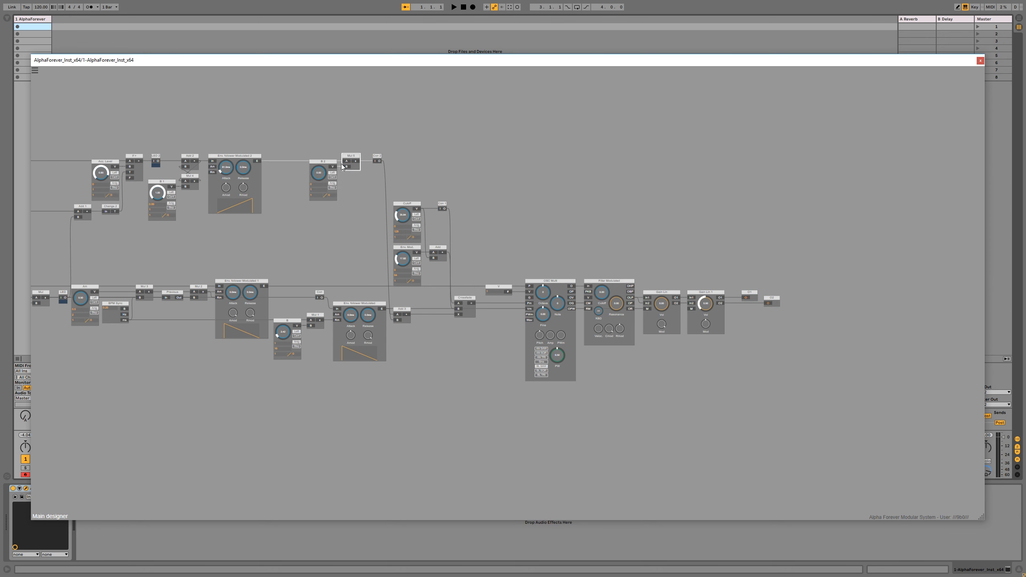
pyautogui.write('Accent')
pyautogui.press('Return')
pyautogui.moveTo(321, 172); pyautogui.dragTo(320, 166)
pyautogui.moveTo(321, 175); pyautogui.dragTo(330, 141)
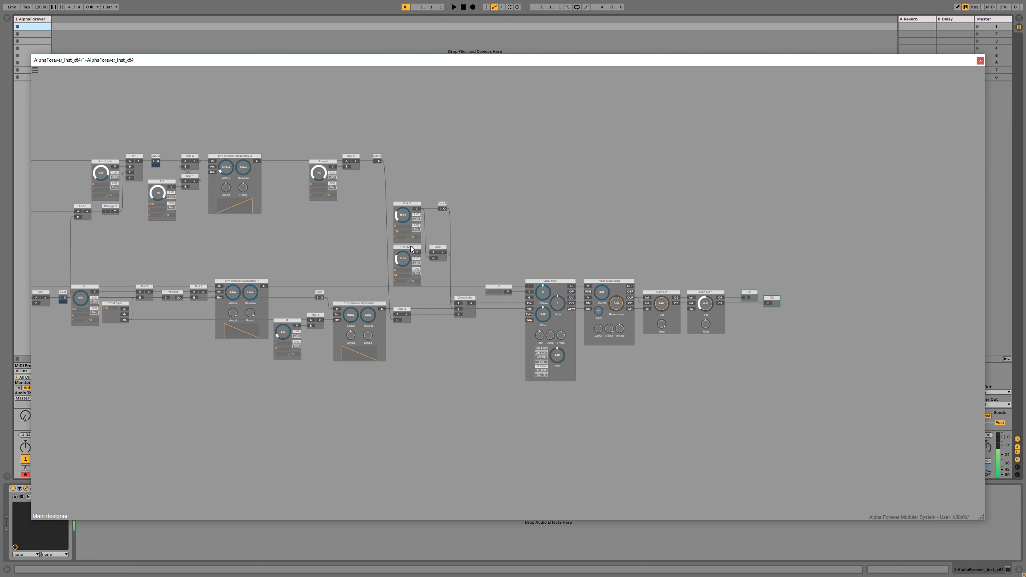
# Step: Try the Accent knob with a range maximum of 2, and restore its maximum to 1
pyautogui.scroll(2, 357, 192)
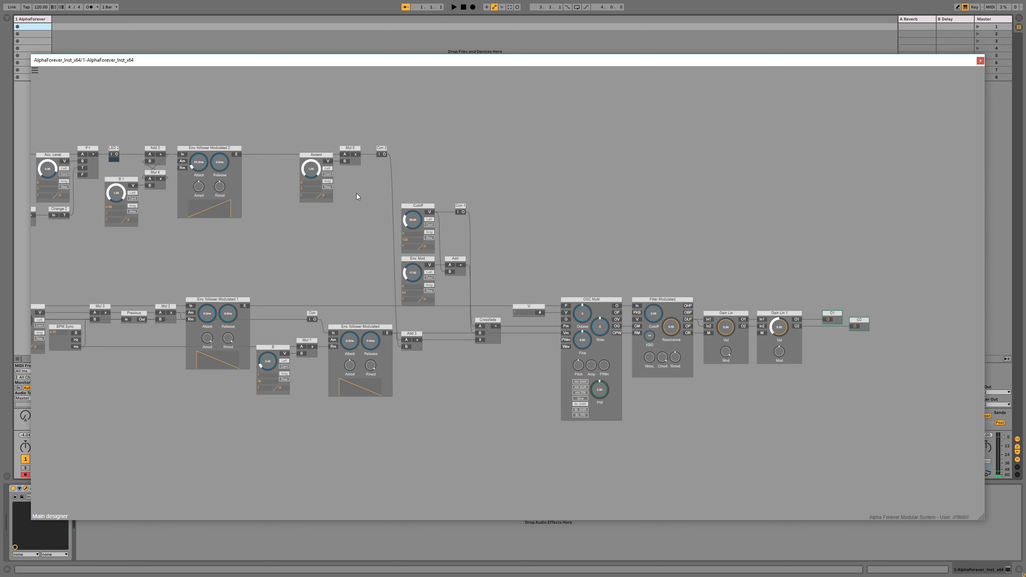
pyautogui.click(313, 189)
pyautogui.write('2')
pyautogui.click(366, 196)
pyautogui.moveTo(311, 168); pyautogui.dragTo(311, 207)
pyautogui.click(308, 189)
pyautogui.press('Return')
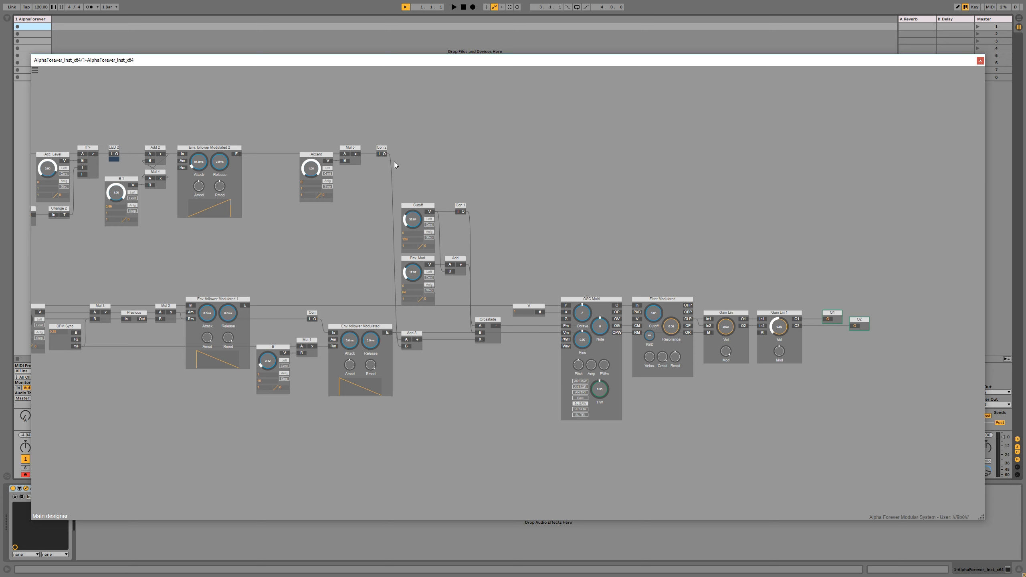
# Step: Route Con 2's output to Filter Modulated's RM input through a new Mul module placed in the same row as Con 2
pyautogui.moveTo(384, 153); pyautogui.dragTo(637, 333)
pyautogui.rightClick(637, 334)
pyautogui.moveTo(666, 344)
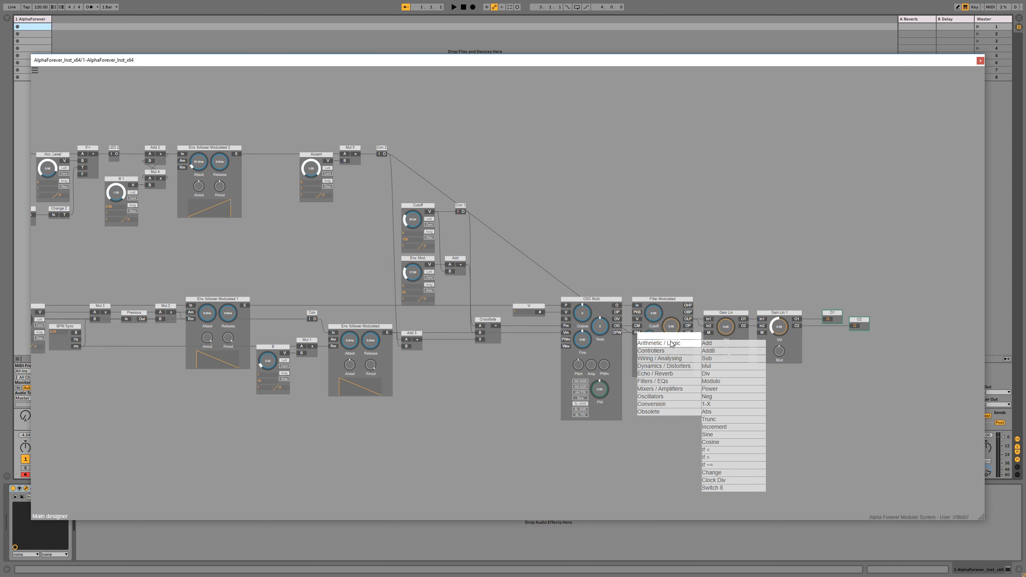
pyautogui.click(718, 366)
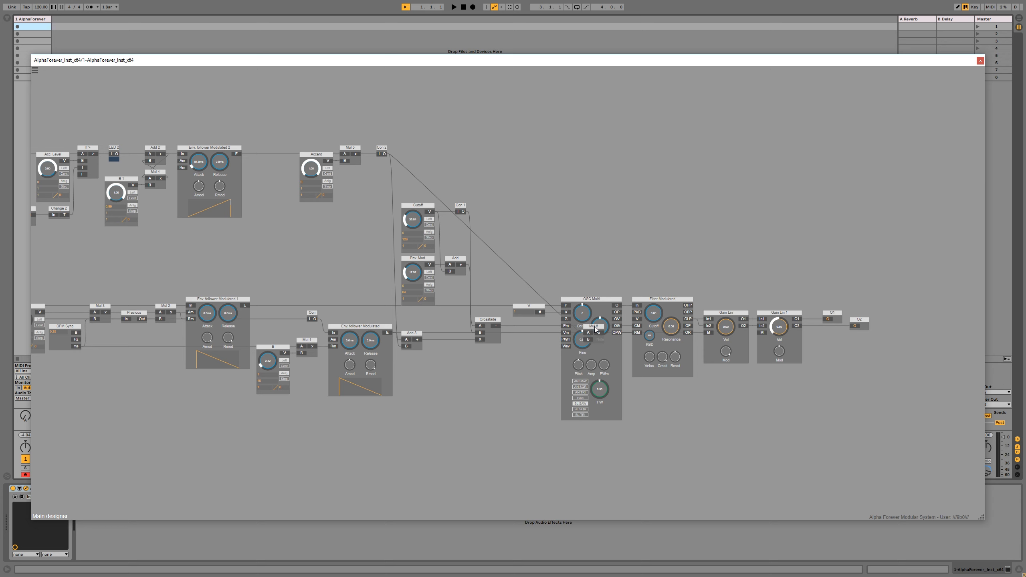
pyautogui.moveTo(595, 329); pyautogui.dragTo(608, 150)
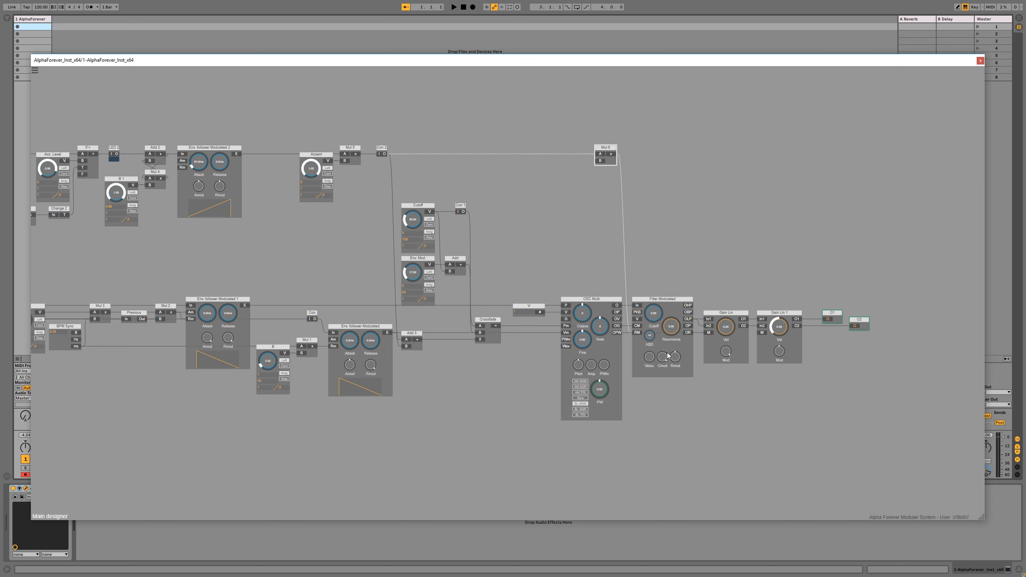
pyautogui.click(672, 195)
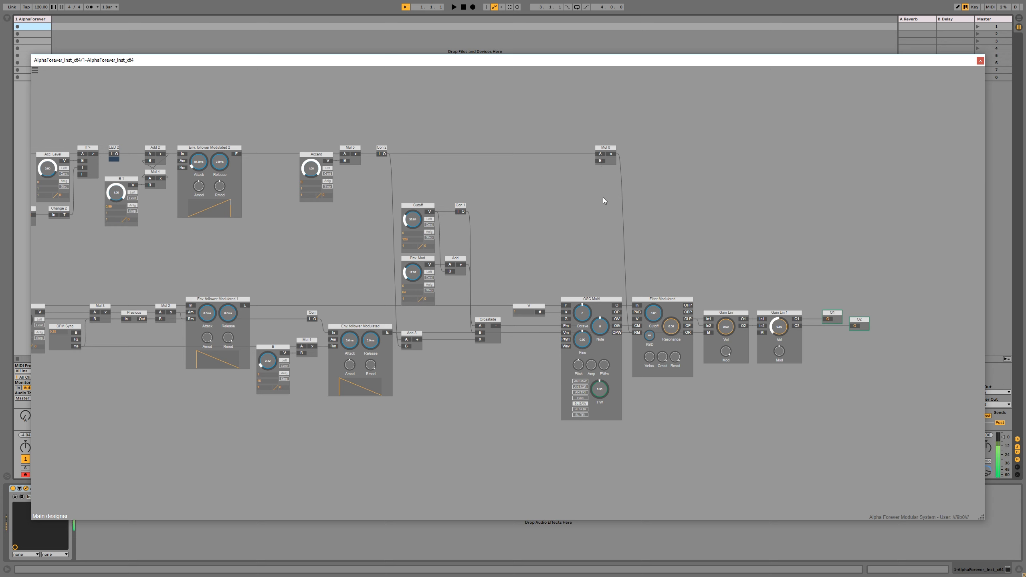
# Step: Add a knob to the B input of the Mul feeding the filter's RM input and set its maximum to 10
pyautogui.doubleClick(601, 160)
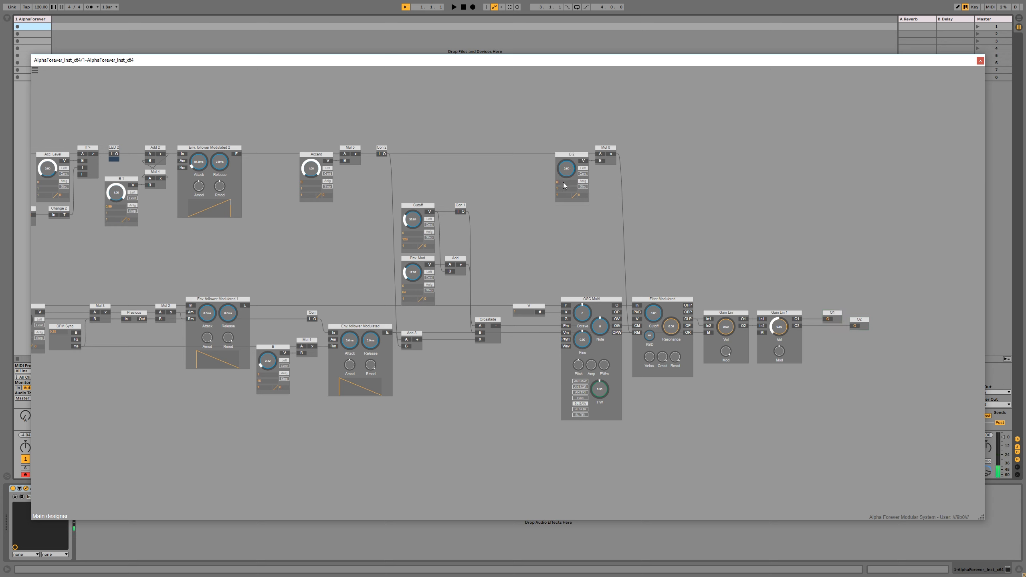
pyautogui.click(564, 187)
pyautogui.write('10')
pyautogui.click(655, 185)
# Step: Move both Gain Lin modules and the O1 and O2 outputs further away from Filter Modulated to make room
pyautogui.moveTo(583, 217); pyautogui.dragTo(531, 223)
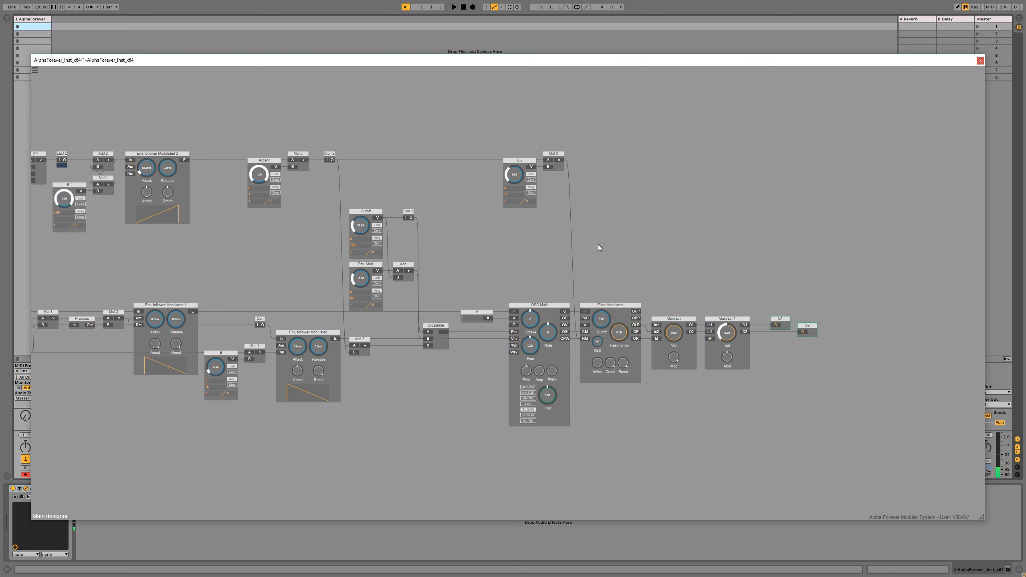
pyautogui.moveTo(836, 298); pyautogui.dragTo(642, 408)
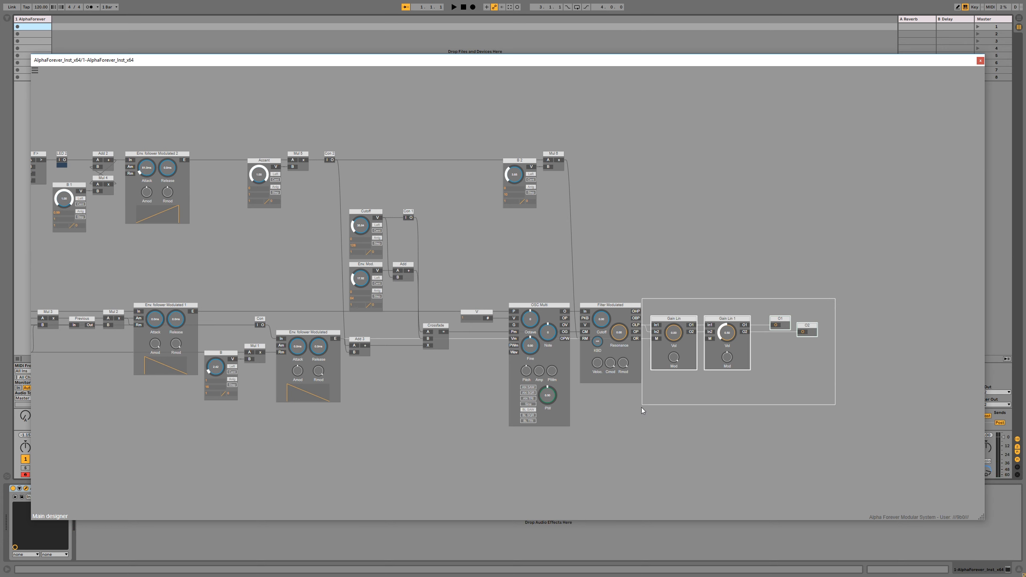
pyautogui.moveTo(674, 321)
pyautogui.mouseDown()
pyautogui.moveTo(745, 324)
pyautogui.moveTo(678, 320)
pyautogui.mouseUp()
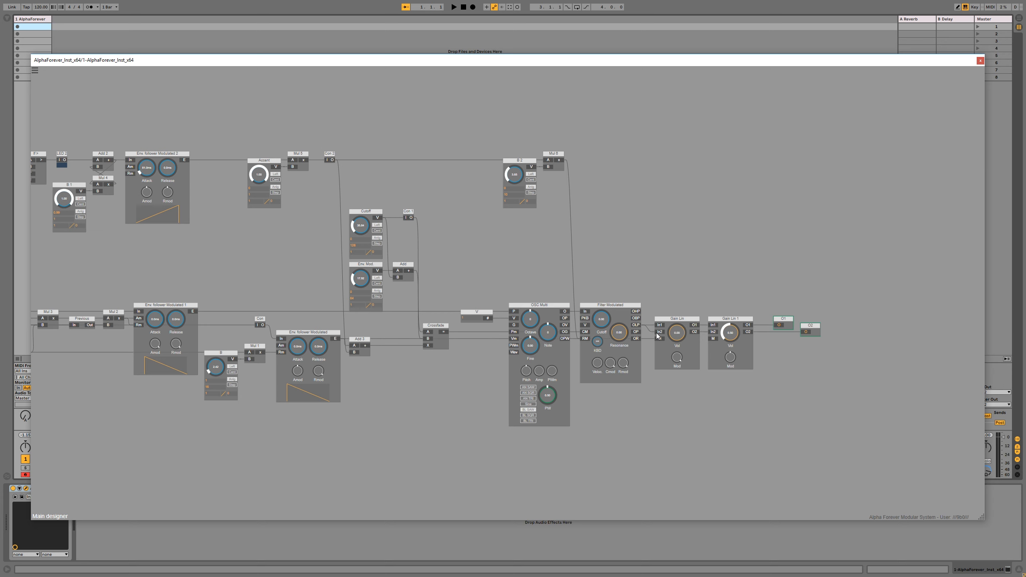
pyautogui.moveTo(847, 392); pyautogui.dragTo(649, 275)
pyautogui.moveTo(671, 320); pyautogui.dragTo(720, 320)
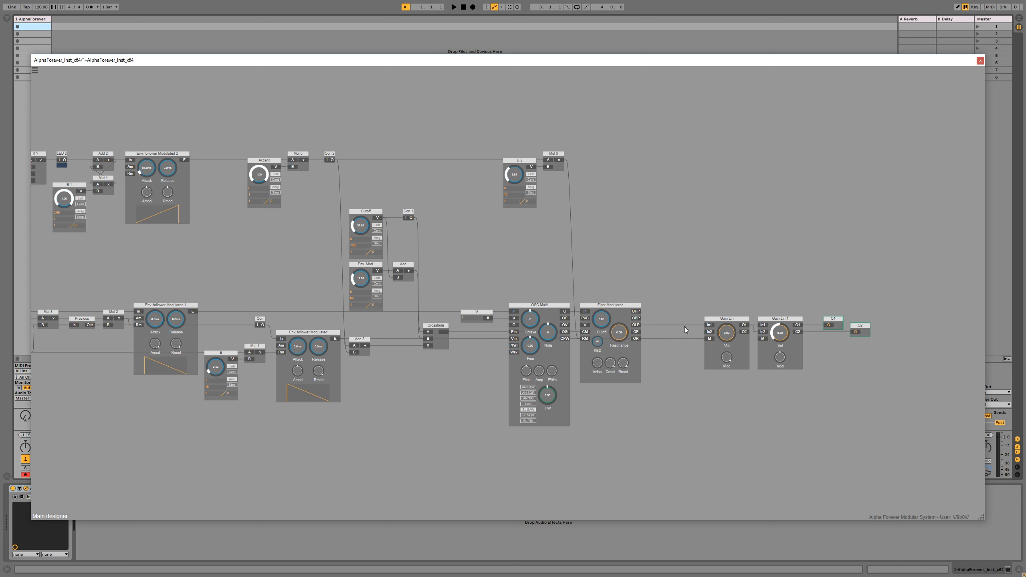
# Step: Insert an Add module ahead of the first Gain Lin's M input
pyautogui.rightClick(711, 342)
pyautogui.moveTo(723, 357)
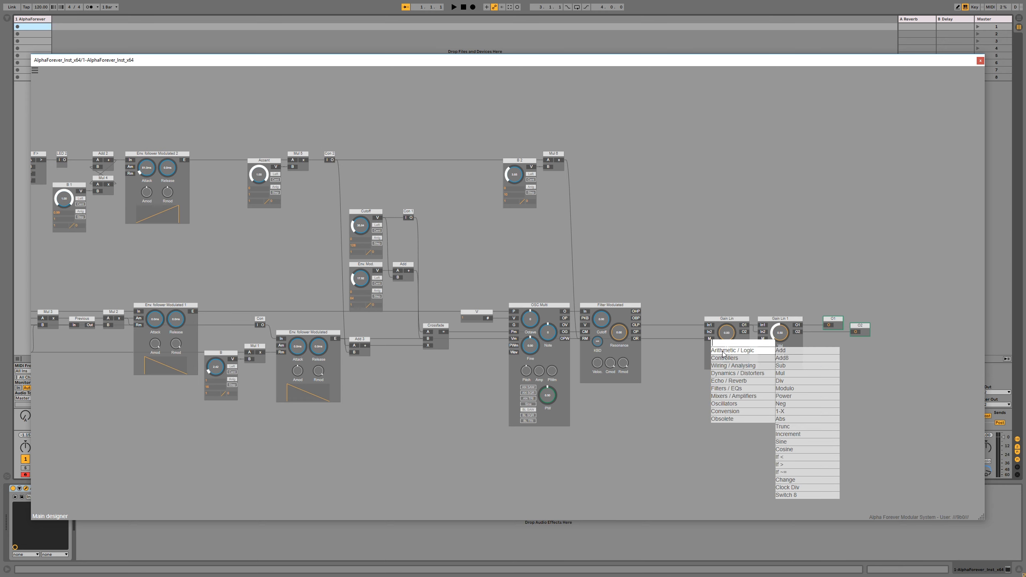
pyautogui.click(786, 351)
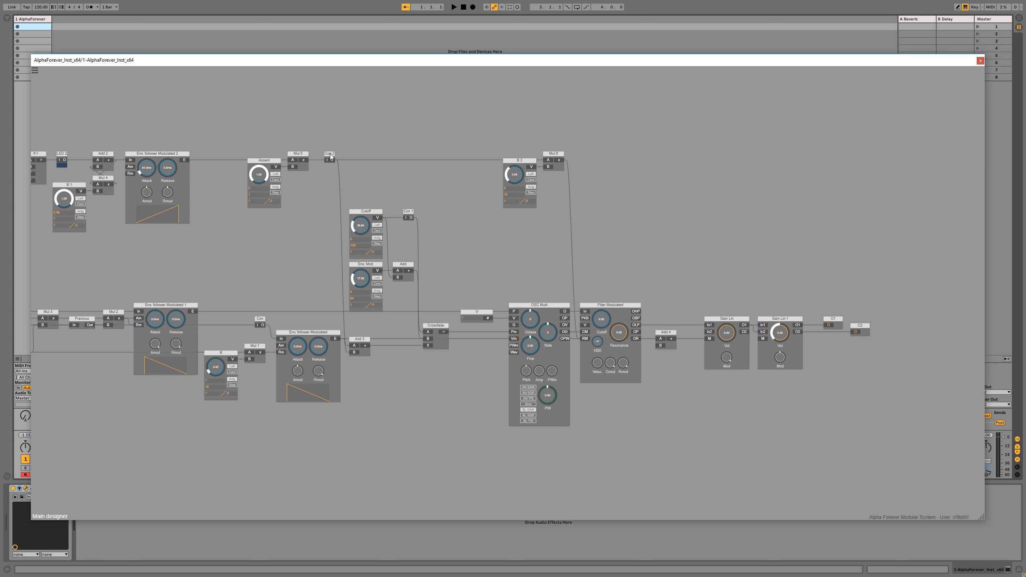
# Step: Connect Con 2's output to Add 4's B input through a new Con module placed in the same row as Con 2
pyautogui.moveTo(332, 161); pyautogui.dragTo(661, 346)
pyautogui.rightClick(662, 347)
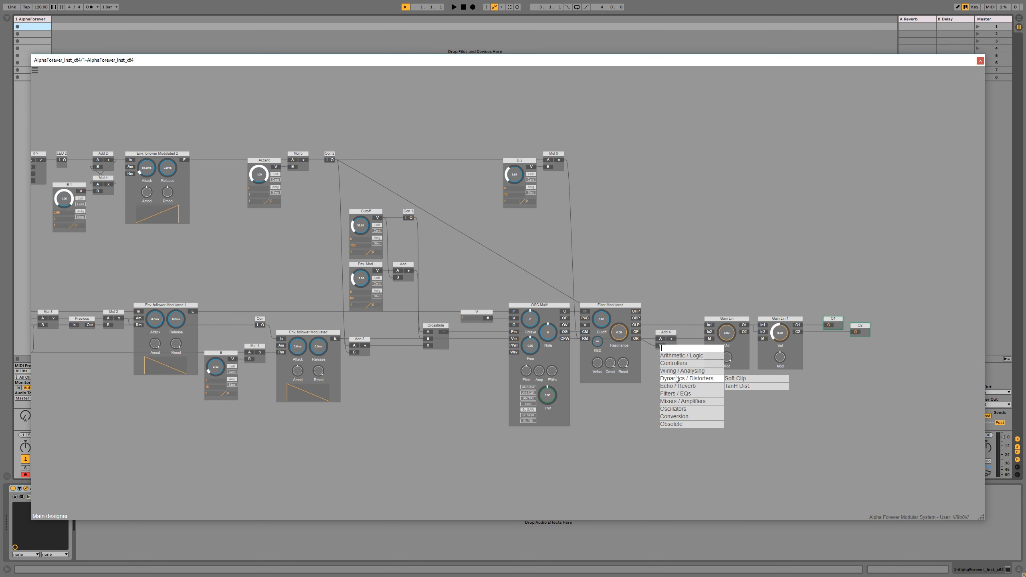
pyautogui.moveTo(686, 371)
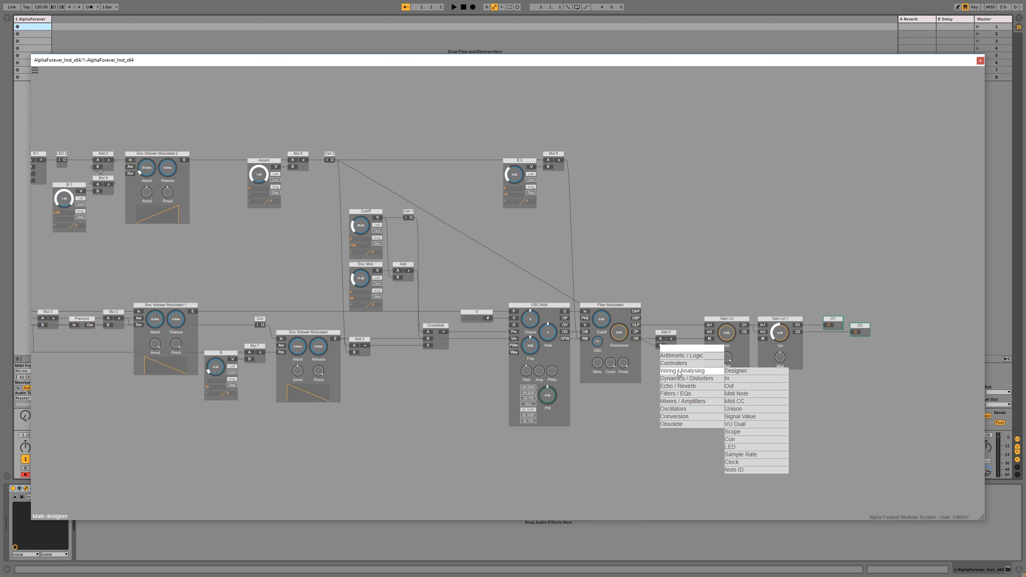
pyautogui.click(740, 439)
pyautogui.doubleClick(618, 345)
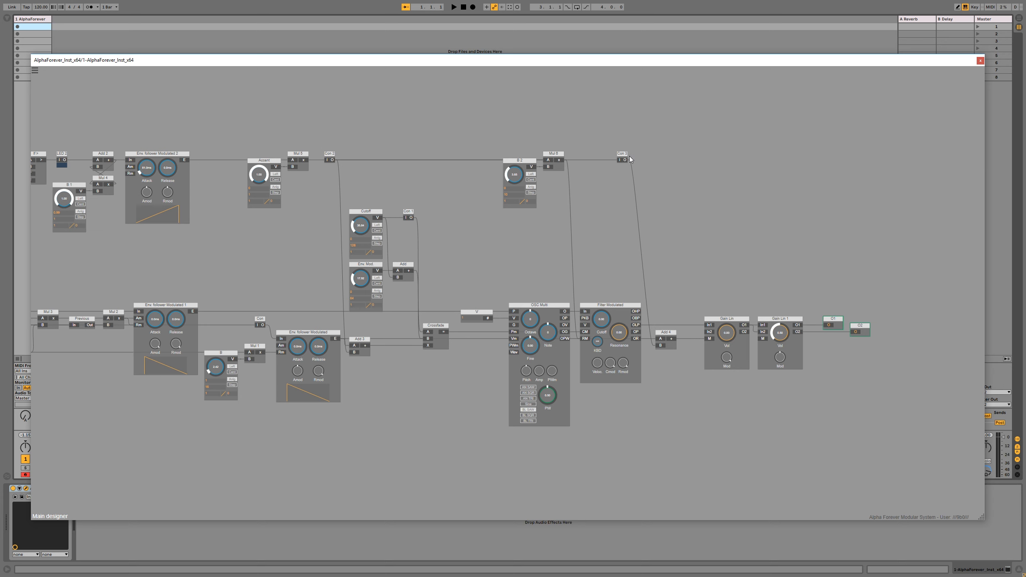
pyautogui.moveTo(623, 154); pyautogui.dragTo(632, 155)
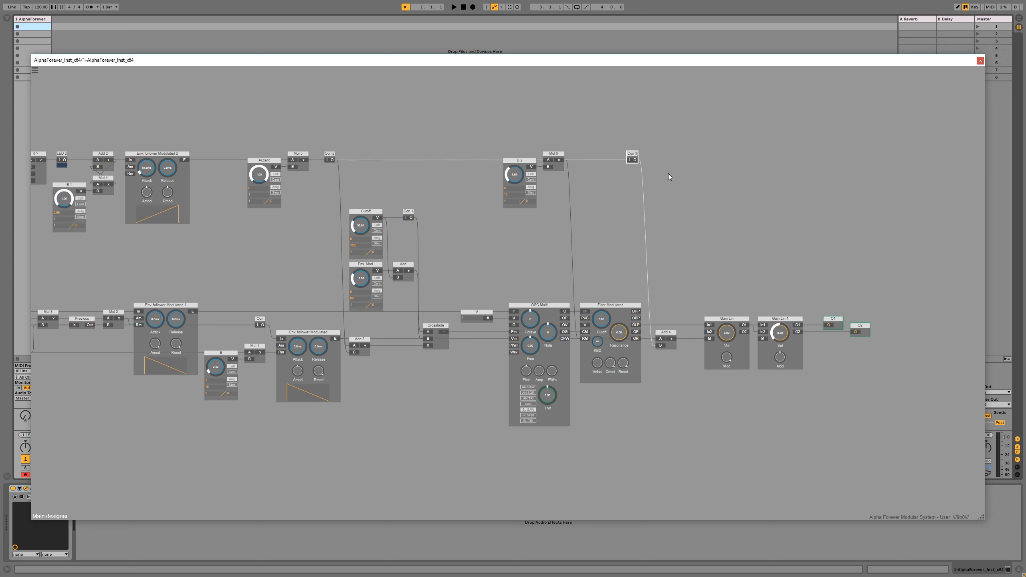
pyautogui.click(678, 184)
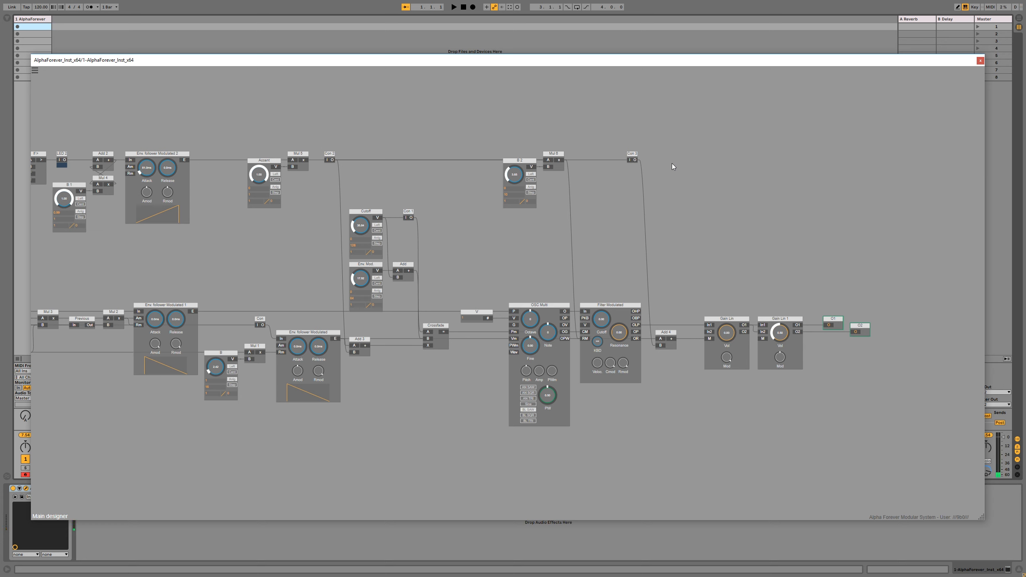
# Step: Insert a Mul module ahead of Con 3, place it close to Con 3, and add a knob to its B input
pyautogui.moveTo(634, 153); pyautogui.dragTo(638, 152)
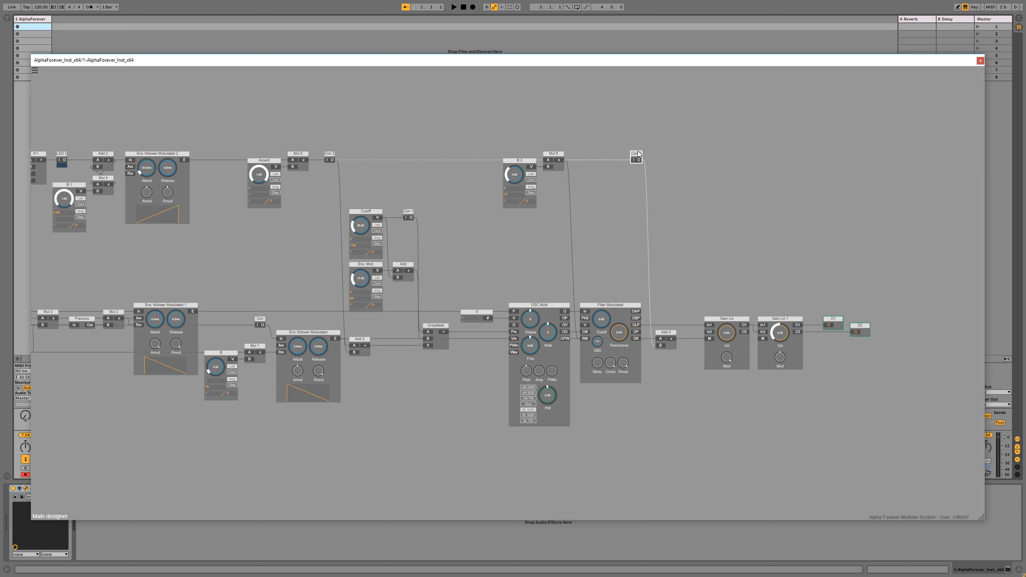
pyautogui.rightClick(634, 159)
pyautogui.moveTo(647, 172)
pyautogui.click(711, 193)
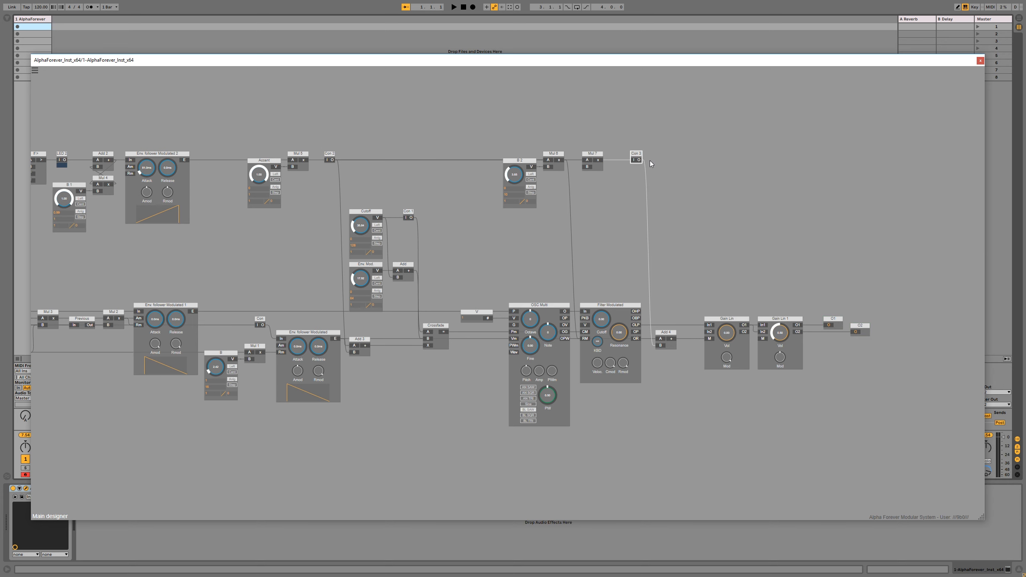
pyautogui.click(601, 156)
pyautogui.moveTo(601, 156); pyautogui.dragTo(615, 155)
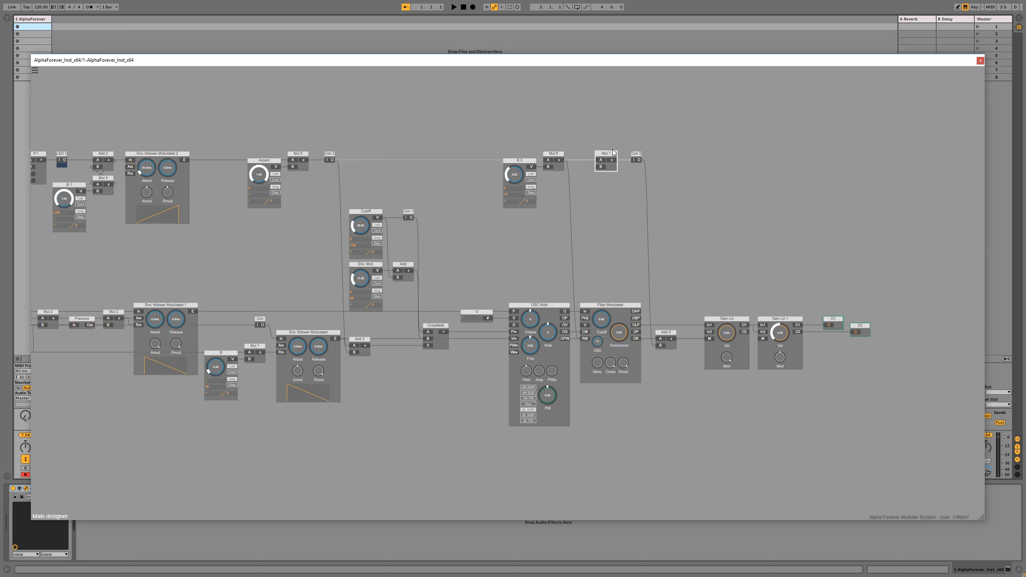
pyautogui.doubleClick(603, 166)
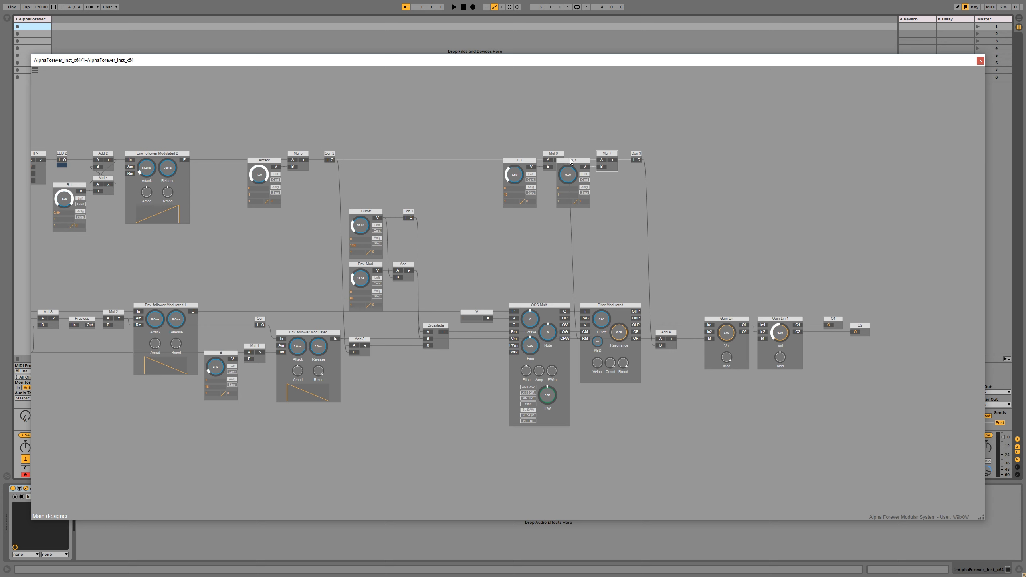
# Step: Replace the B 2 knob feeding Mul 6 with a constant value module set to 3.65
pyautogui.click(518, 159)
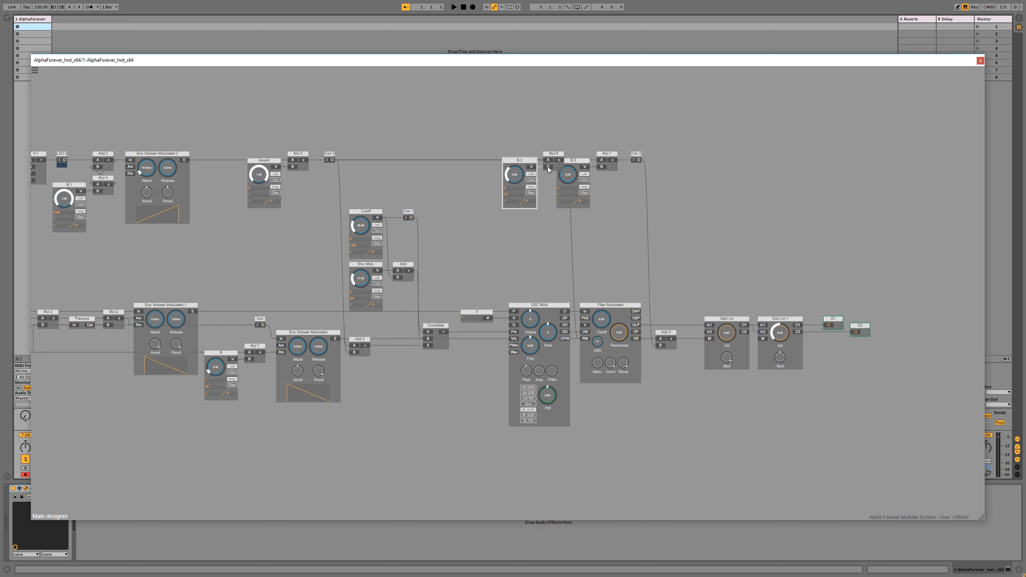
pyautogui.scroll(5, 549, 169)
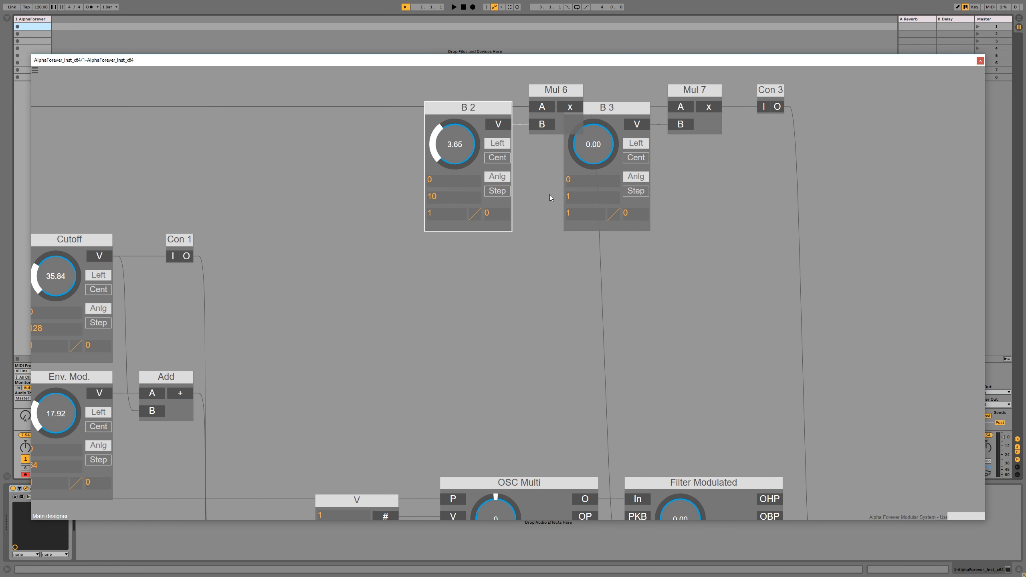
pyautogui.scroll(-5, 541, 163)
pyautogui.press('Delete')
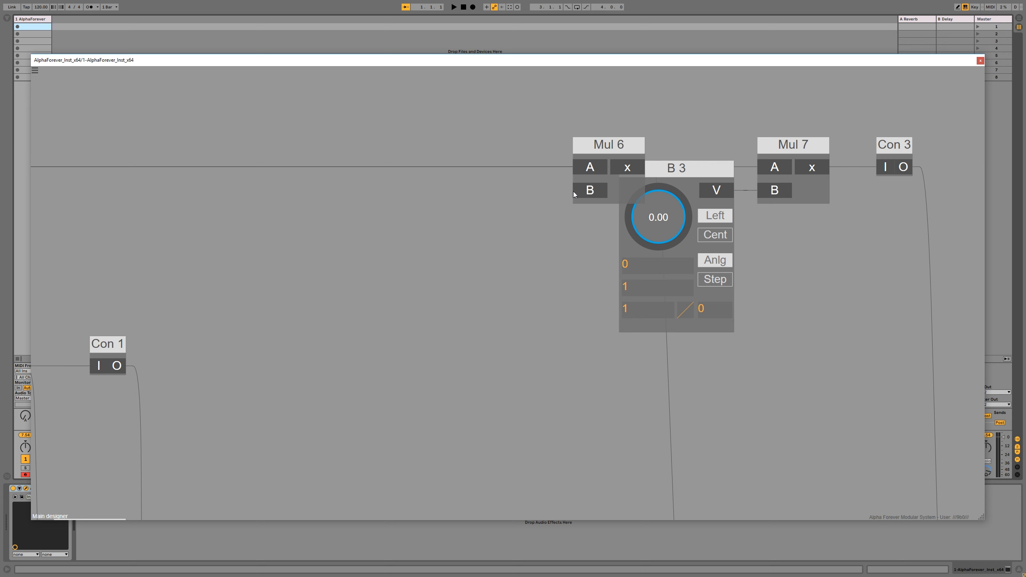
pyautogui.hotkey('ctrl', 'z')
pyautogui.doubleClick(453, 191)
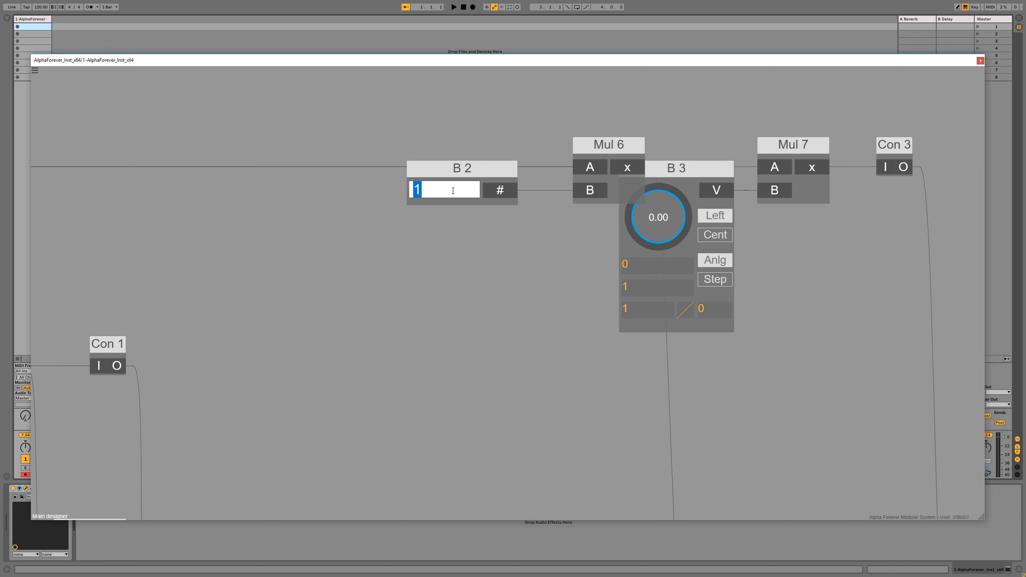
pyautogui.write('3.65')
pyautogui.press('Return')
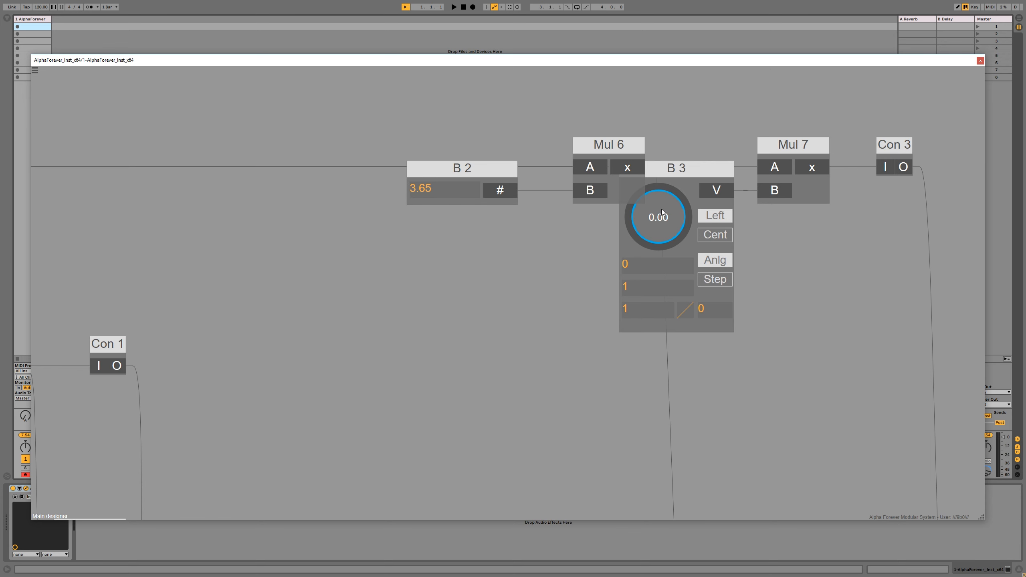
# Step: Replace the B 3 knob feeding Mul 7 with a constant value module set to 0.15
pyautogui.moveTo(790, 259); pyautogui.dragTo(543, 292)
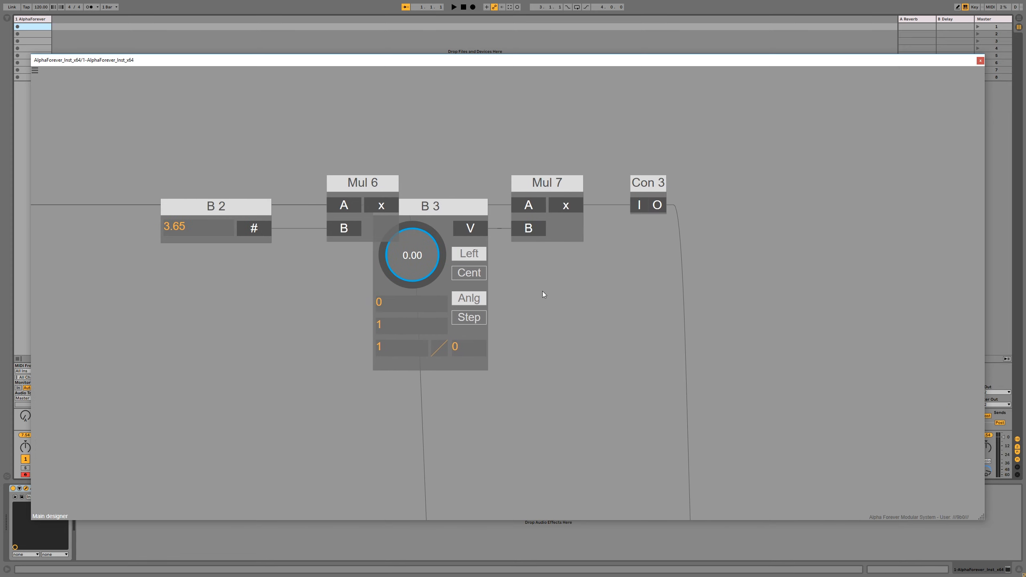
pyautogui.scroll(-5, 555, 305)
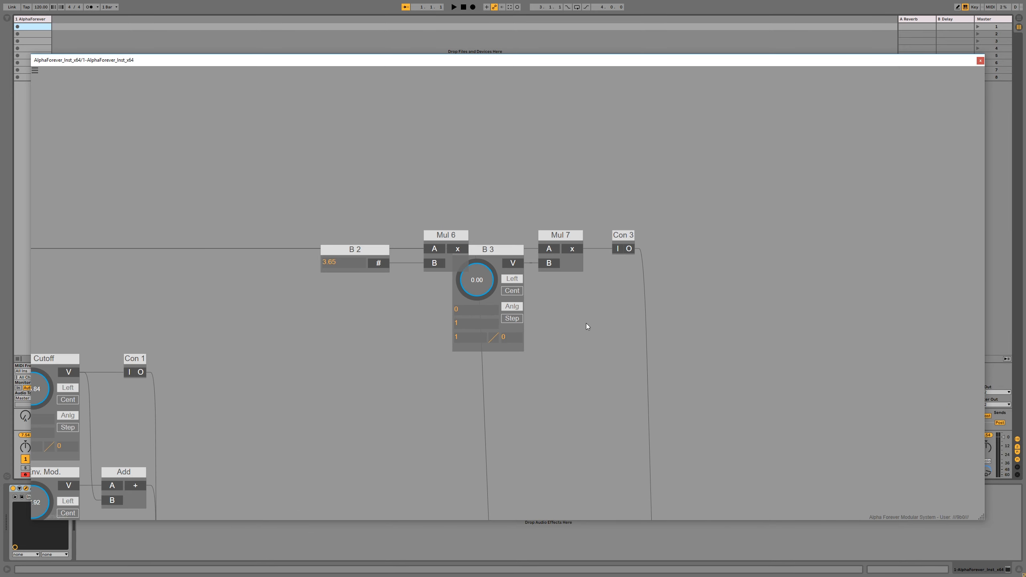
pyautogui.moveTo(579, 312); pyautogui.dragTo(575, 293)
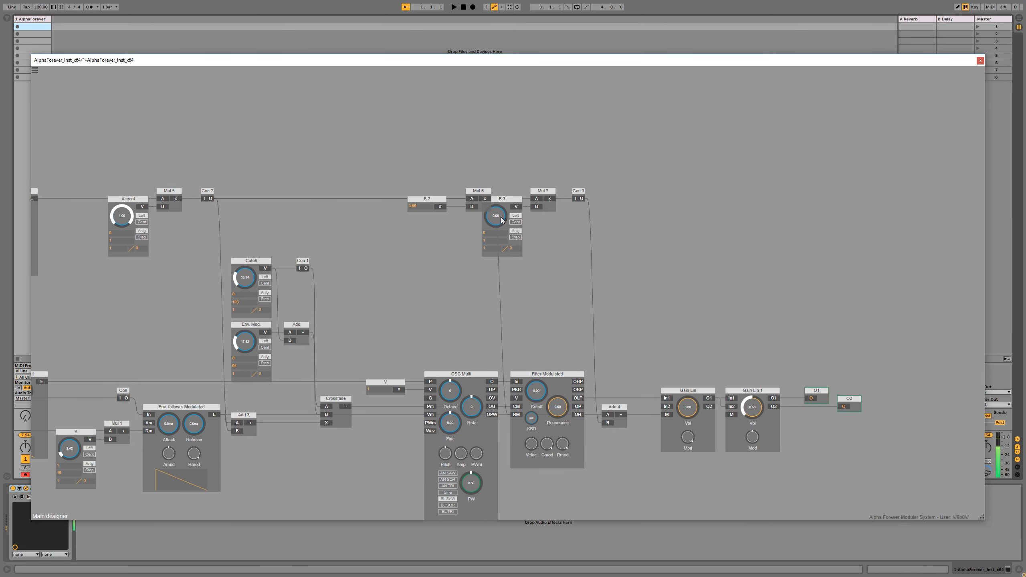
pyautogui.moveTo(499, 218)
pyautogui.mouseDown()
pyautogui.moveTo(505, 196)
pyautogui.moveTo(504, 225)
pyautogui.mouseUp()
pyautogui.click(504, 199)
pyautogui.press('Delete')
pyautogui.hotkey('ctrl', 'z')
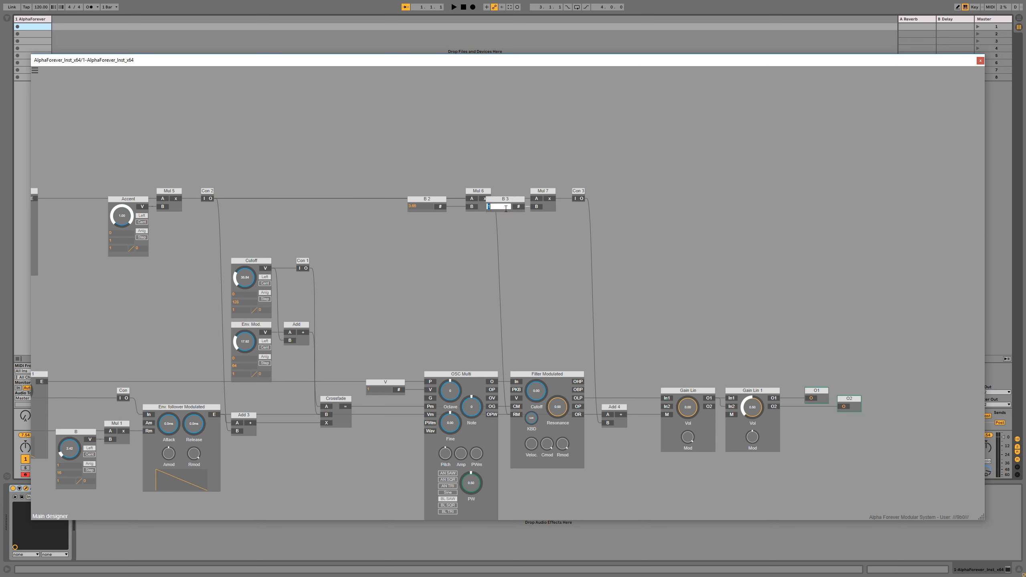
pyautogui.write('0.15')
pyautogui.press('Return')
pyautogui.scroll(-3, 554, 287)
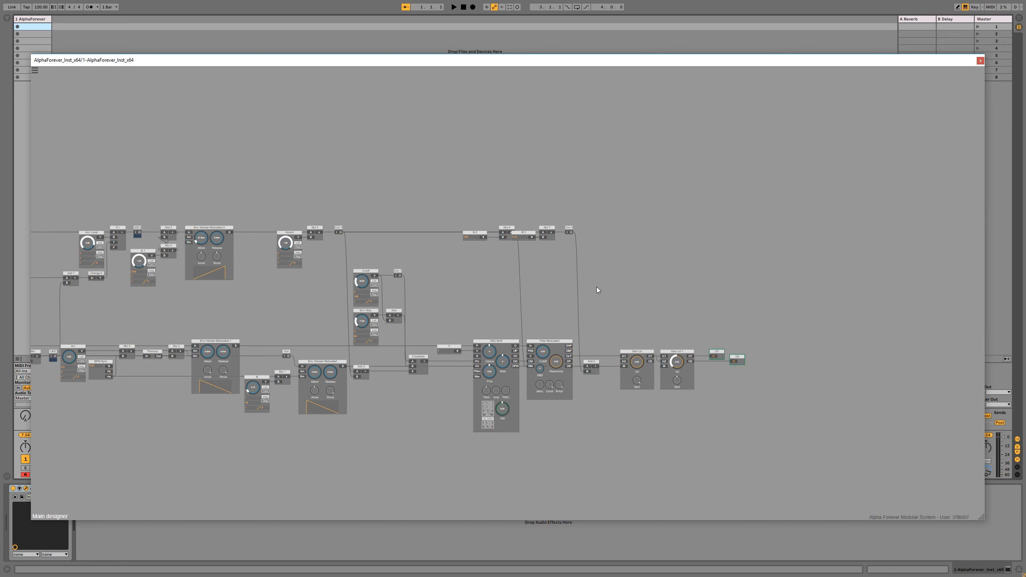
# Step: Space out B 2, Mul 6, B 3, Mul 7 and Con 3 so they do not overlap, keeping Filter Modulated close to OSC Multi
pyautogui.moveTo(766, 441); pyautogui.dragTo(564, 226)
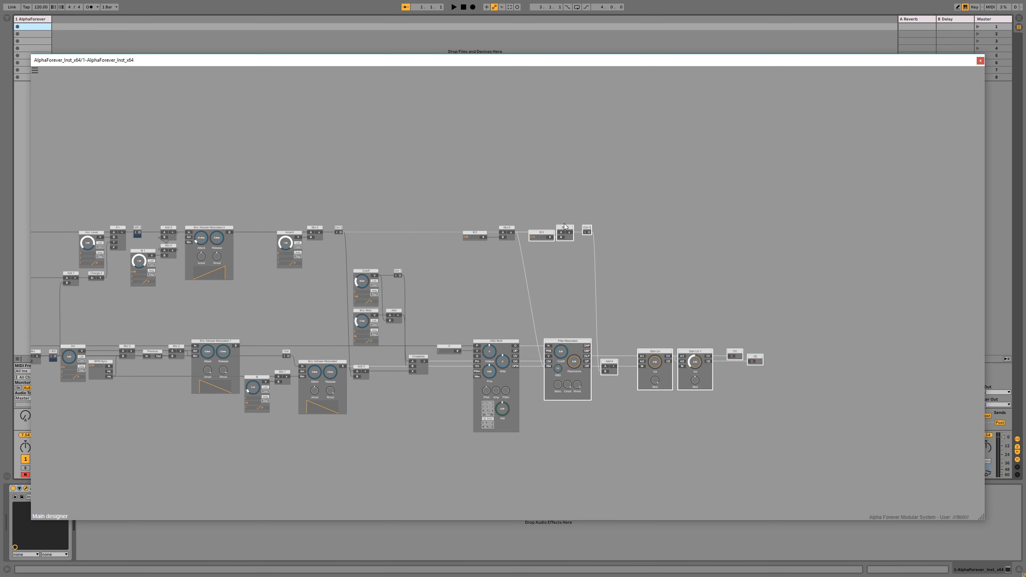
pyautogui.click(547, 211)
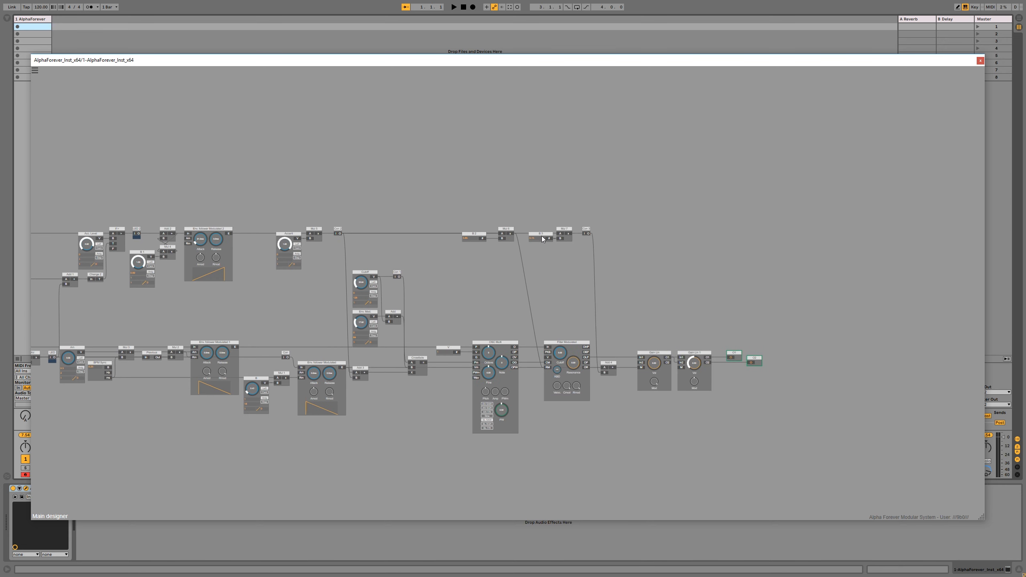
pyautogui.moveTo(462, 219); pyautogui.dragTo(530, 225)
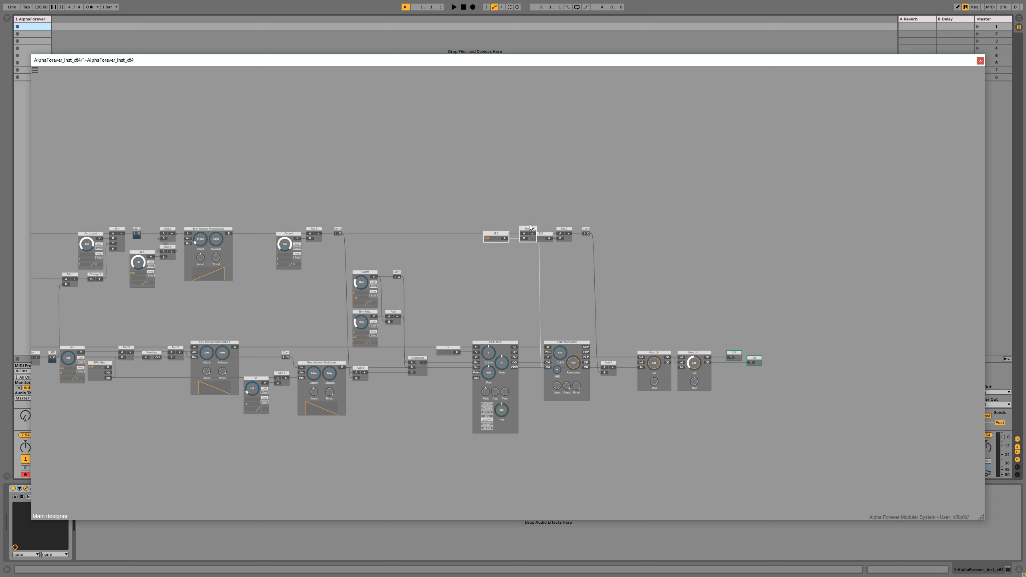
pyautogui.moveTo(809, 230); pyautogui.dragTo(531, 441)
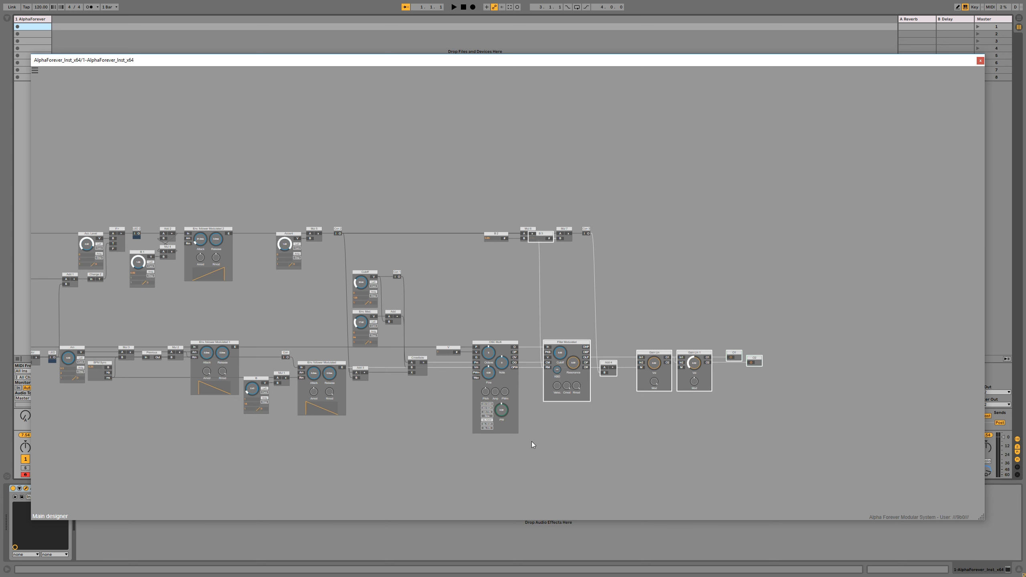
pyautogui.keyDown('shift'); pyautogui.click(563, 230); pyautogui.keyUp('shift')
pyautogui.keyDown('shift'); pyautogui.click(587, 229); pyautogui.keyUp('shift')
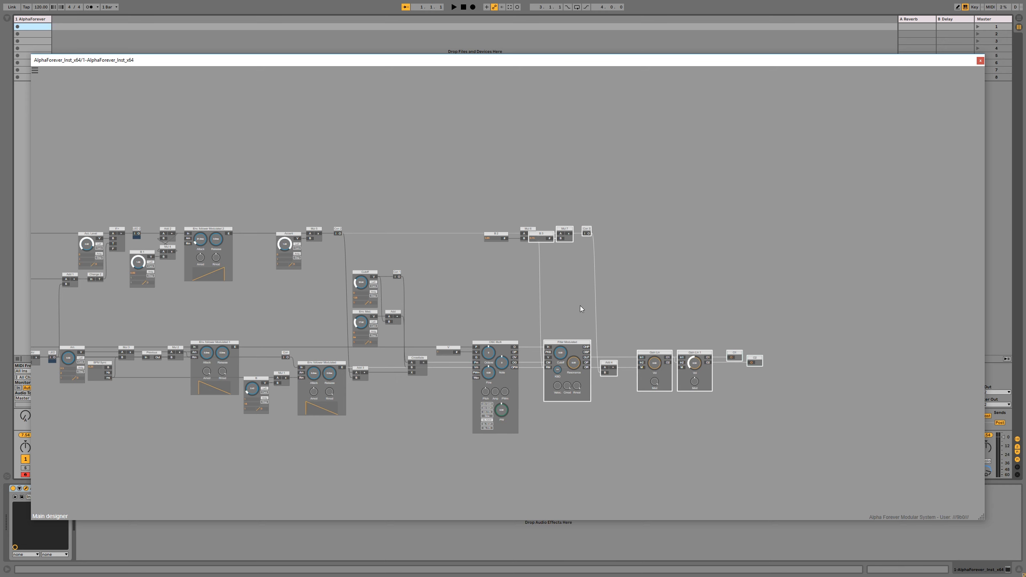
pyautogui.keyDown('shift'); pyautogui.click(563, 343); pyautogui.keyUp('shift')
pyautogui.moveTo(560, 241); pyautogui.dragTo(574, 240)
pyautogui.moveTo(822, 206); pyautogui.dragTo(483, 436)
pyautogui.moveTo(569, 341); pyautogui.dragTo(552, 341)
pyautogui.click(633, 323)
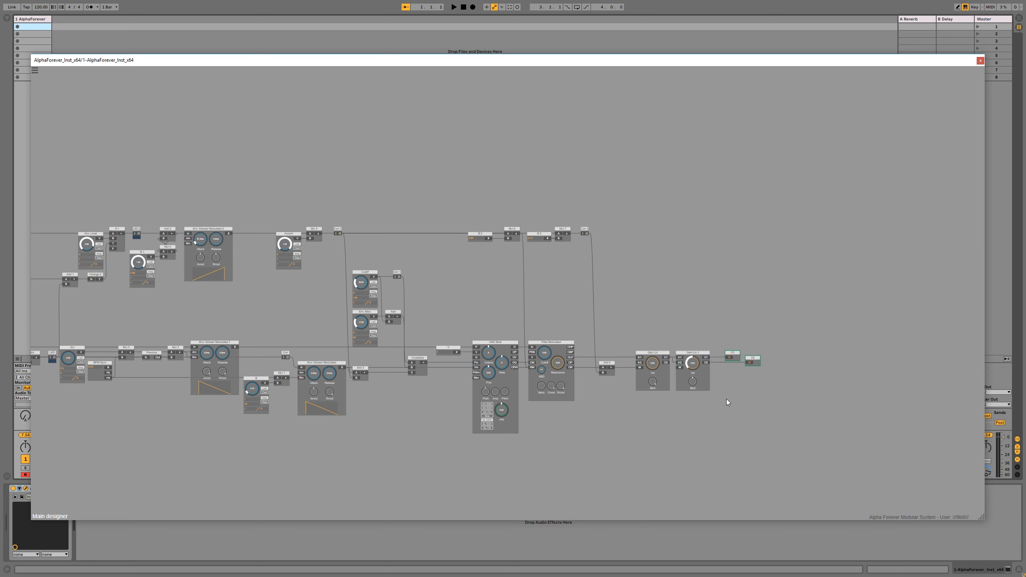
# Step: Move both Gain Lin modules and the O1 and O2 outputs closer to Add 4
pyautogui.moveTo(798, 431); pyautogui.dragTo(619, 306)
pyautogui.moveTo(652, 353); pyautogui.dragTo(639, 353)
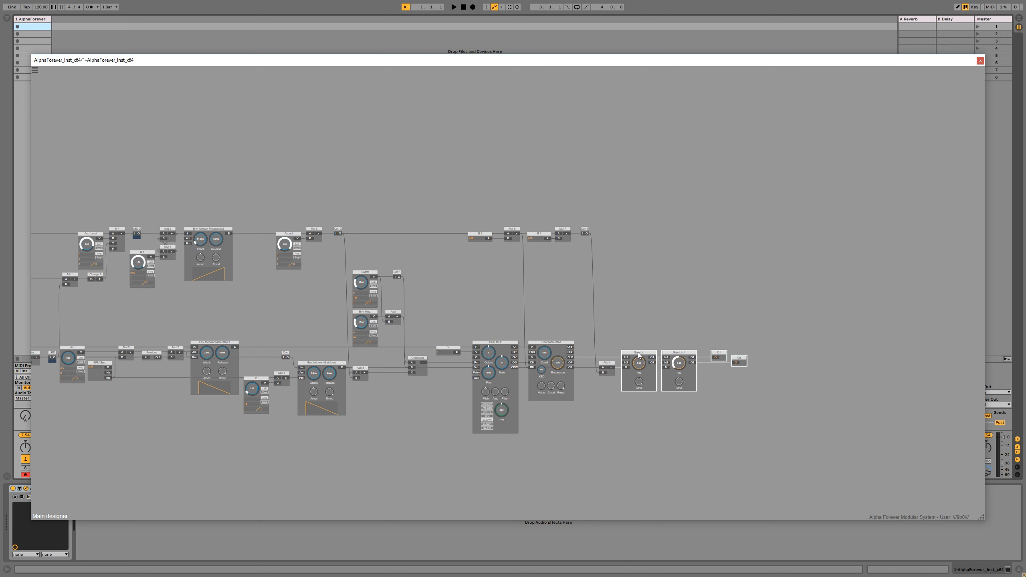
pyautogui.click(631, 311)
pyautogui.moveTo(630, 312); pyautogui.dragTo(646, 279)
pyautogui.scroll(-1, 676, 312)
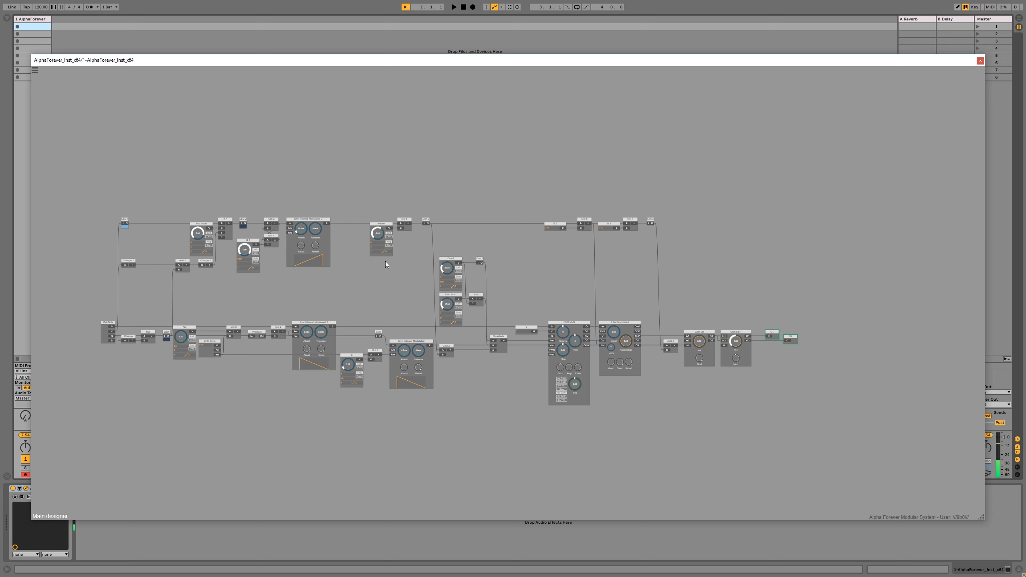
# Step: Set the Accent knob's maximum value to 0.5
pyautogui.moveTo(368, 229); pyautogui.dragTo(384, 174)
pyautogui.scroll(5, 423, 204)
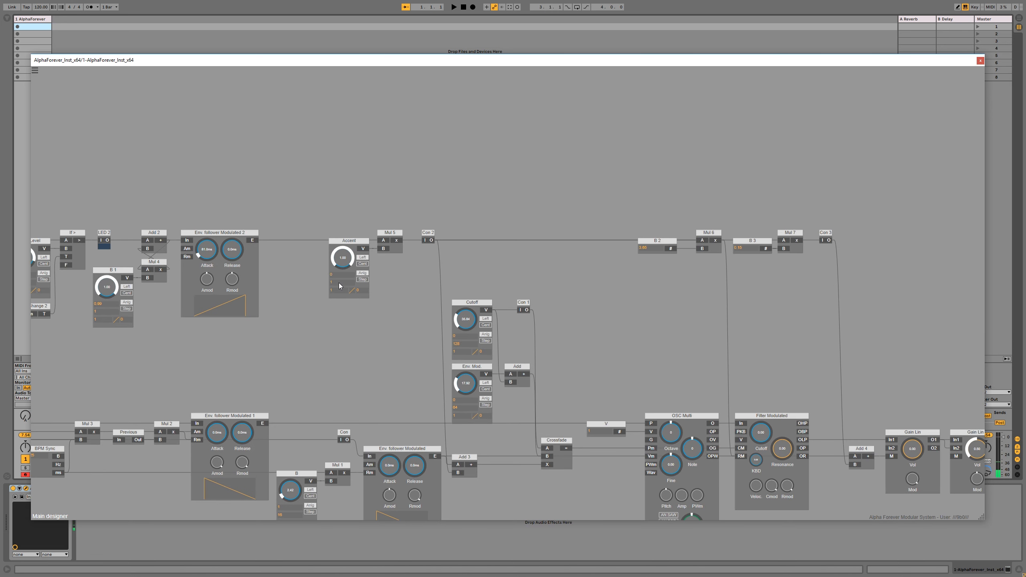
pyautogui.doubleClick(339, 283)
pyautogui.write('.5')
pyautogui.press('Return')
pyautogui.scroll(-3, 485, 231)
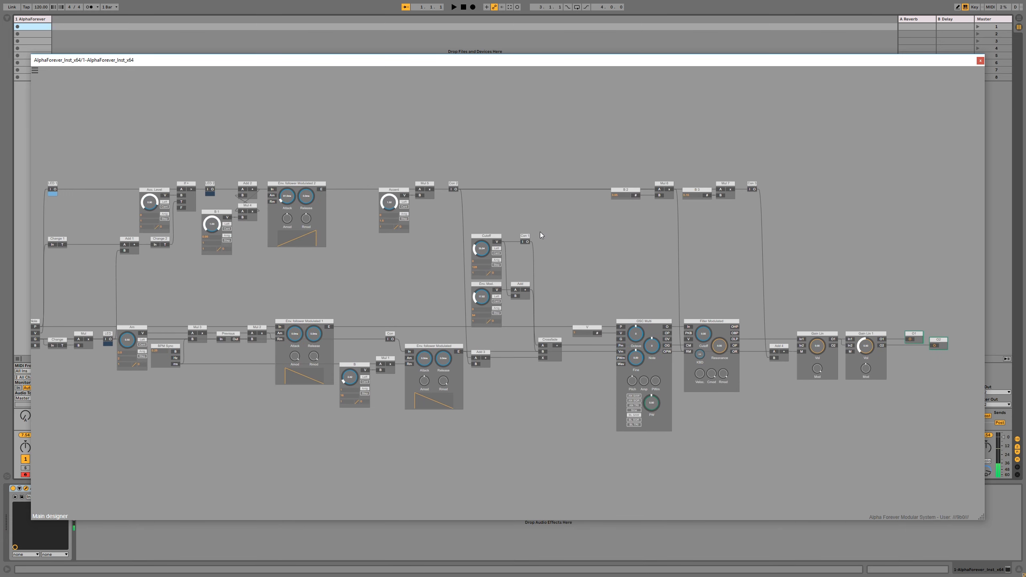
# Step: Create a MIDI clip in the AlphaForever track's first slot and shorten the plugin window to uncover the note editor
pyautogui.scroll(-4, 577, 293)
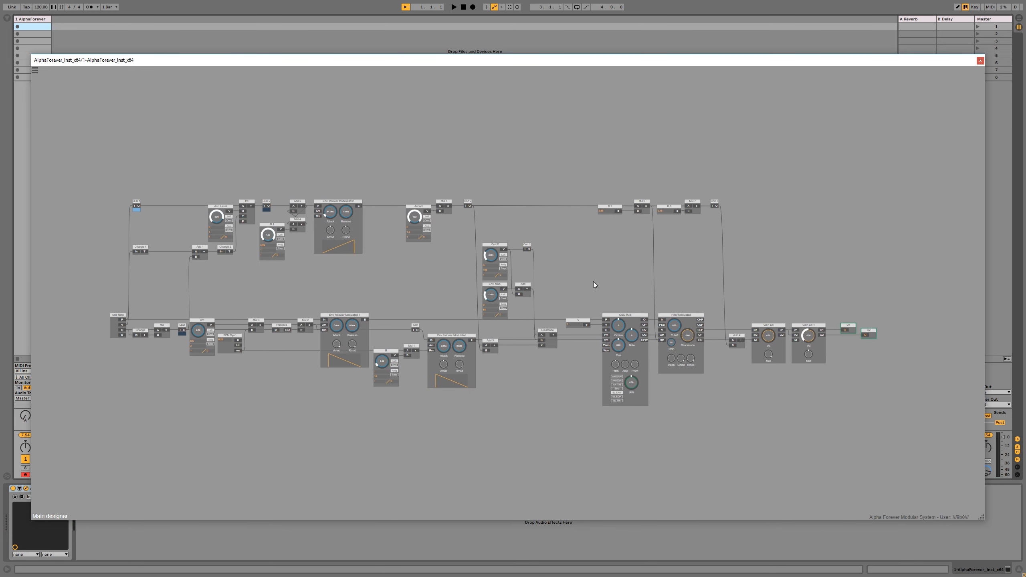
pyautogui.scroll(2, 614, 277)
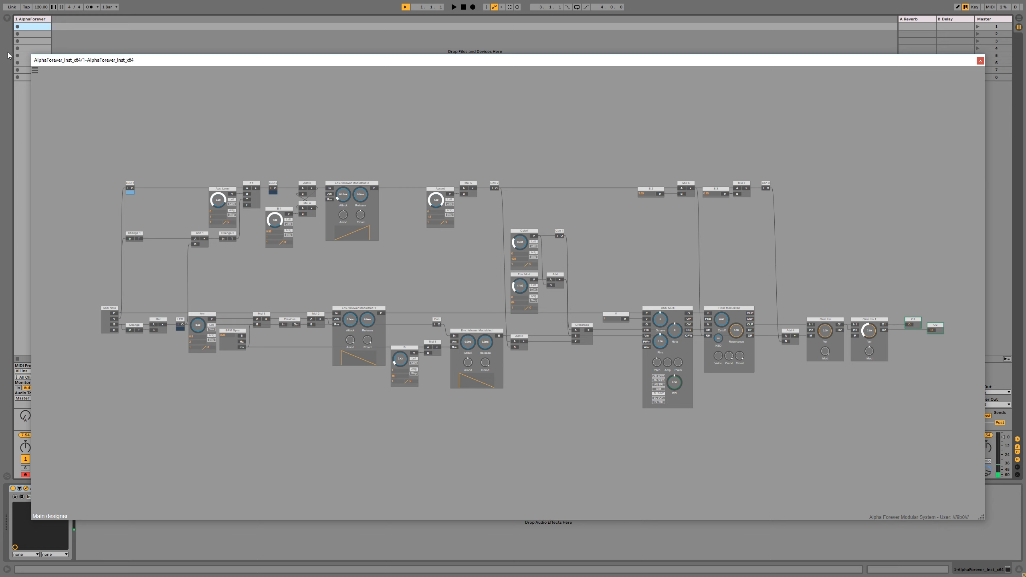
pyautogui.doubleClick(32, 27)
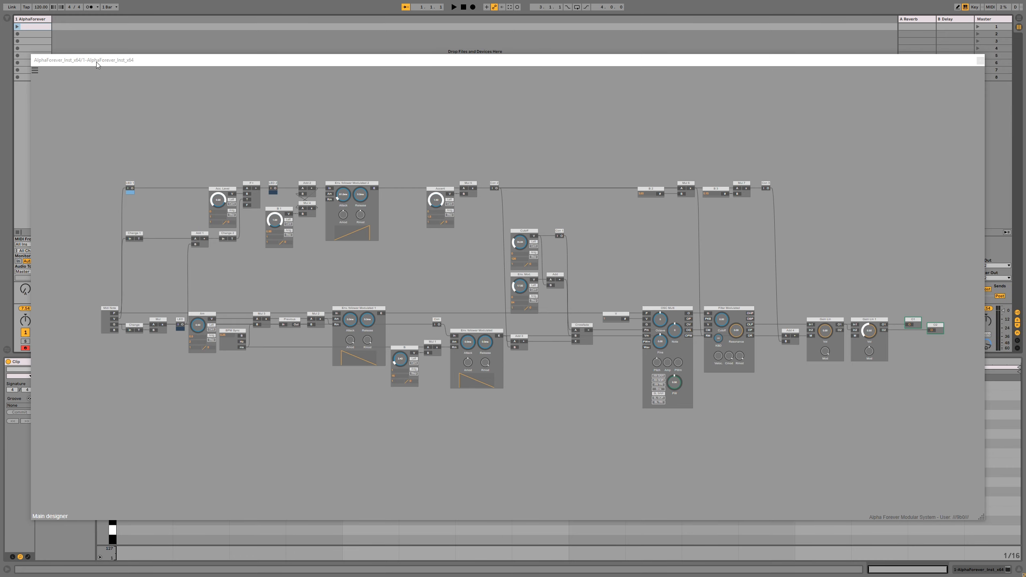
pyautogui.moveTo(96, 62)
pyautogui.mouseDown()
pyautogui.moveTo(103, 3)
pyautogui.moveTo(93, 59)
pyautogui.mouseUp()
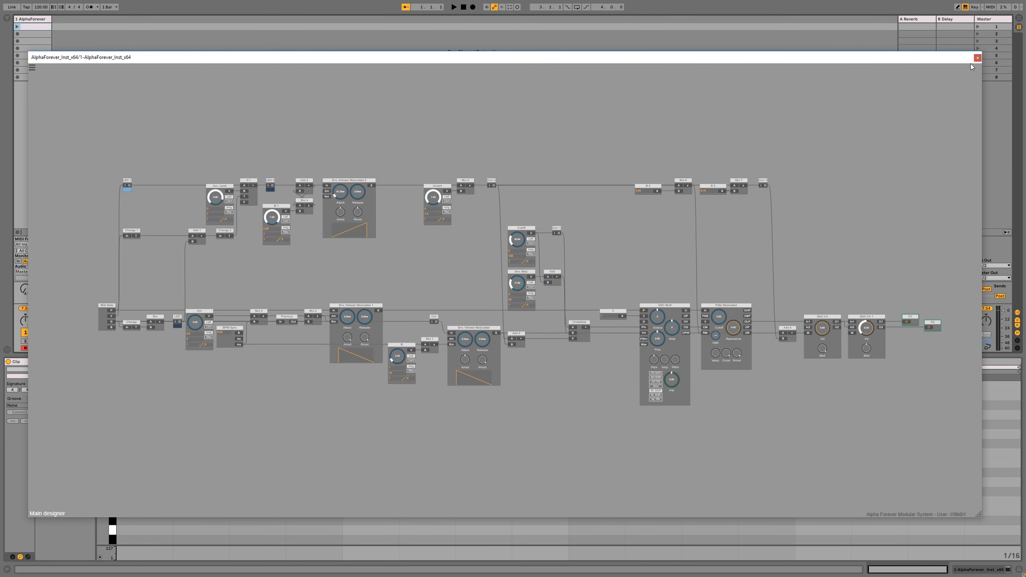
pyautogui.moveTo(978, 513); pyautogui.dragTo(988, 345)
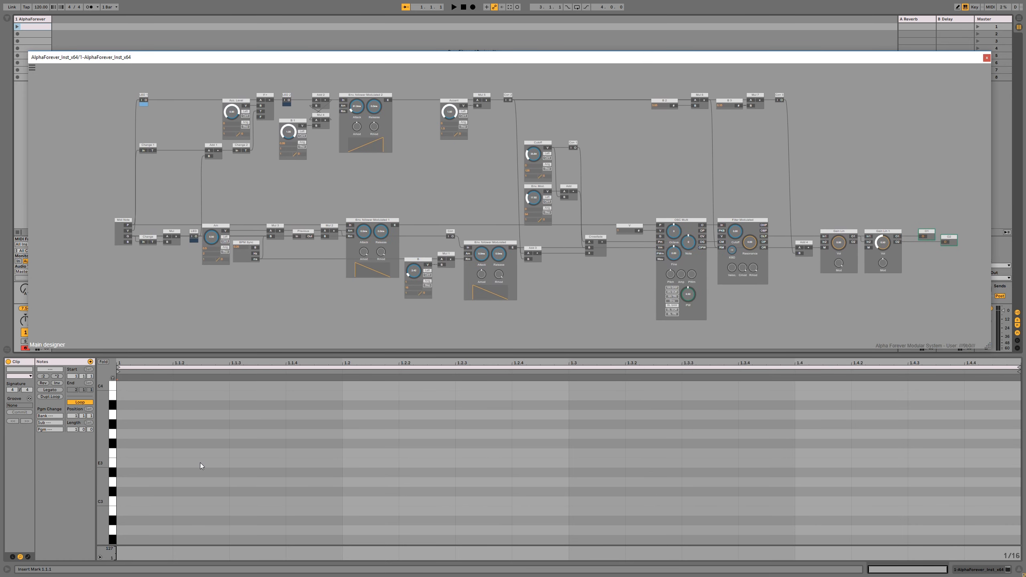
pyautogui.doubleClick(134, 464)
pyautogui.moveTo(161, 437); pyautogui.dragTo(135, 477)
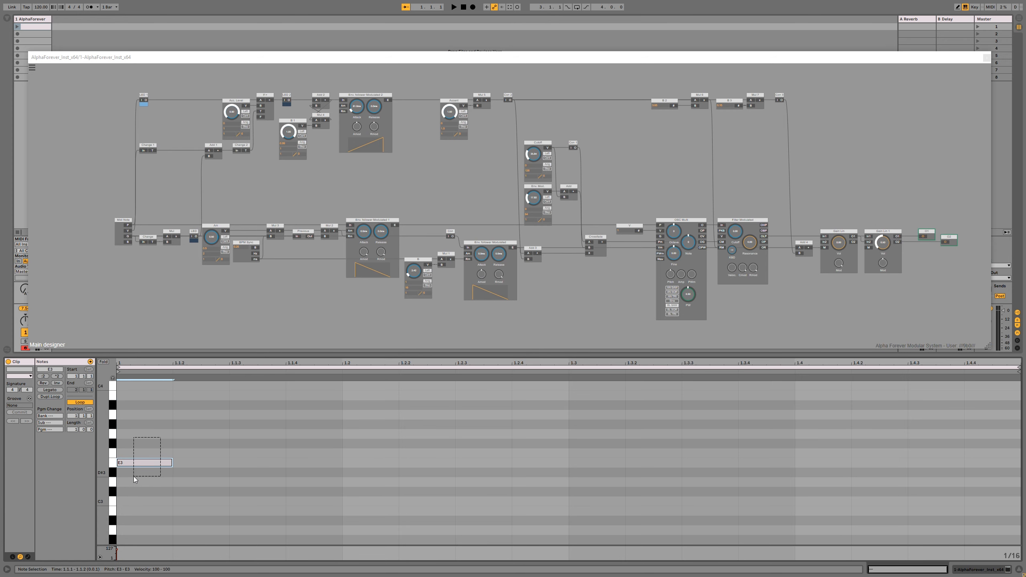
pyautogui.click(155, 464)
pyautogui.scroll(-8, 169, 457)
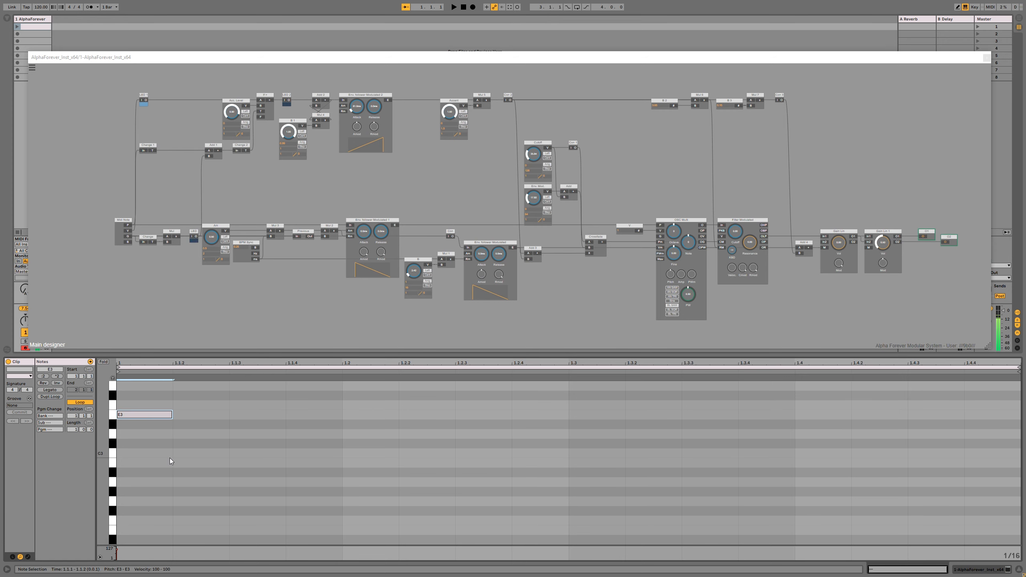
pyautogui.scroll(-2, 171, 467)
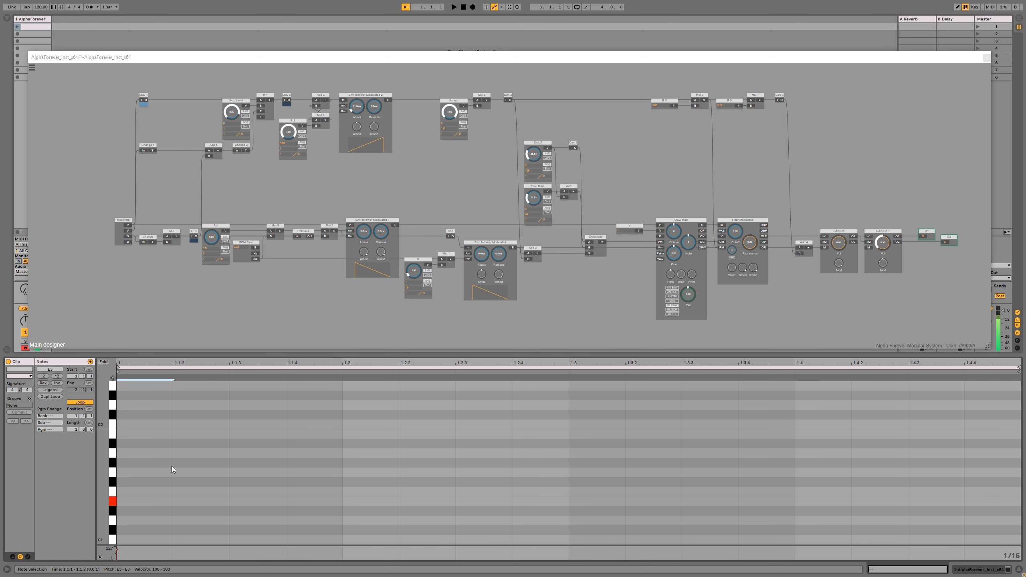
pyautogui.scroll(7, 171, 467)
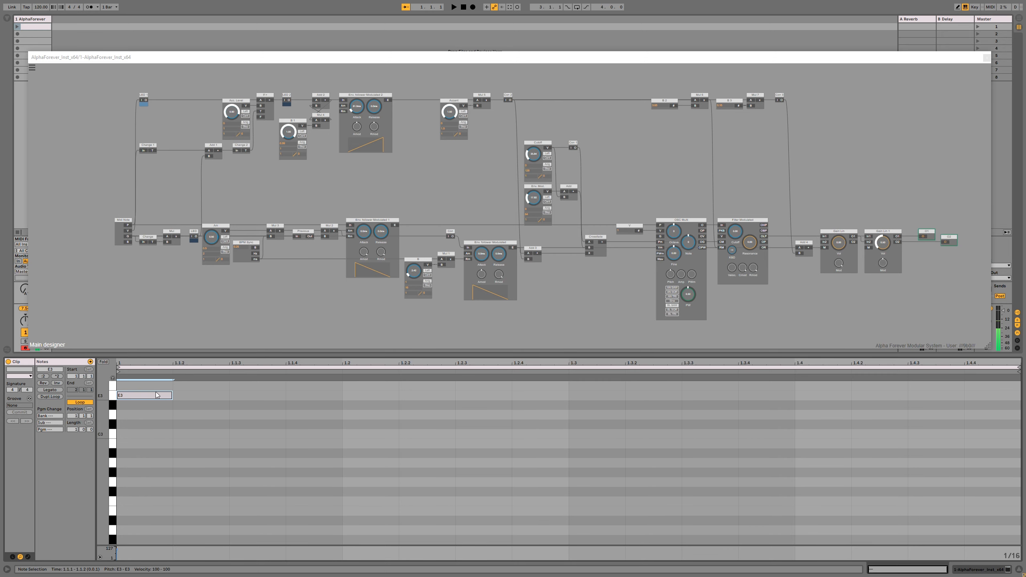
pyautogui.click(161, 406)
pyautogui.scroll(-4, 165, 427)
pyautogui.scroll(-2, 166, 435)
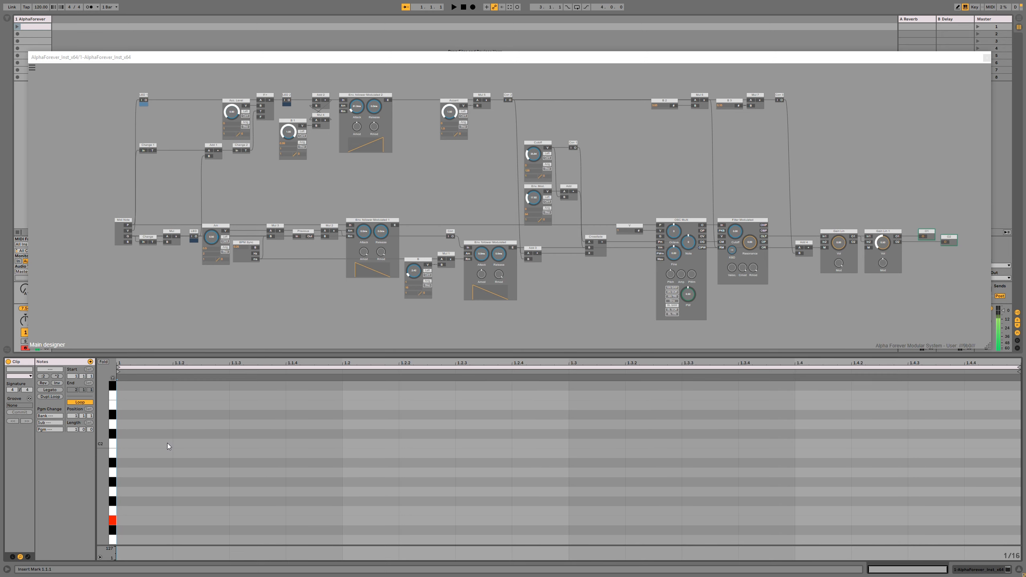
# Step: Add a sixteenth-long E1 note at the clip's start and duplicate it until the whole bar is filled
pyautogui.doubleClick(142, 521)
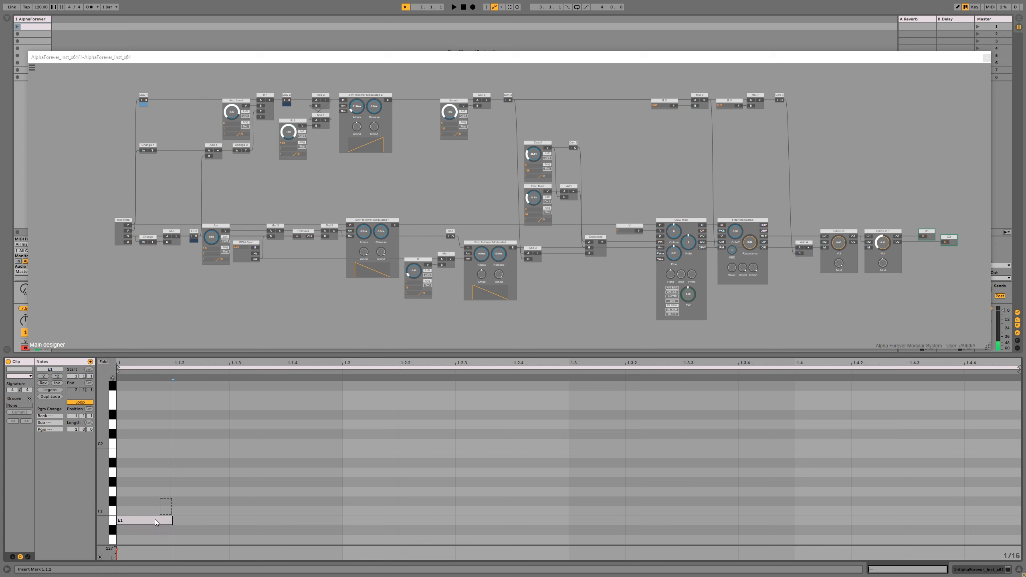
pyautogui.hotkey('ctrl', 'd')
pyautogui.hotkey('ctrl', 'd')
pyautogui.hotkey('ctrl', 'd')
pyautogui.hotkey('ctrl', 'd')
pyautogui.hotkey('ctrl', 'd')
pyautogui.hotkey('ctrl', 'd')
pyautogui.hotkey('ctrl', 'd')
pyautogui.hotkey('ctrl', 'd')
pyautogui.hotkey('ctrl', 'd')
pyautogui.hotkey('ctrl', 'd')
pyautogui.hotkey('ctrl', 'd')
pyautogui.hotkey('ctrl', 'd')
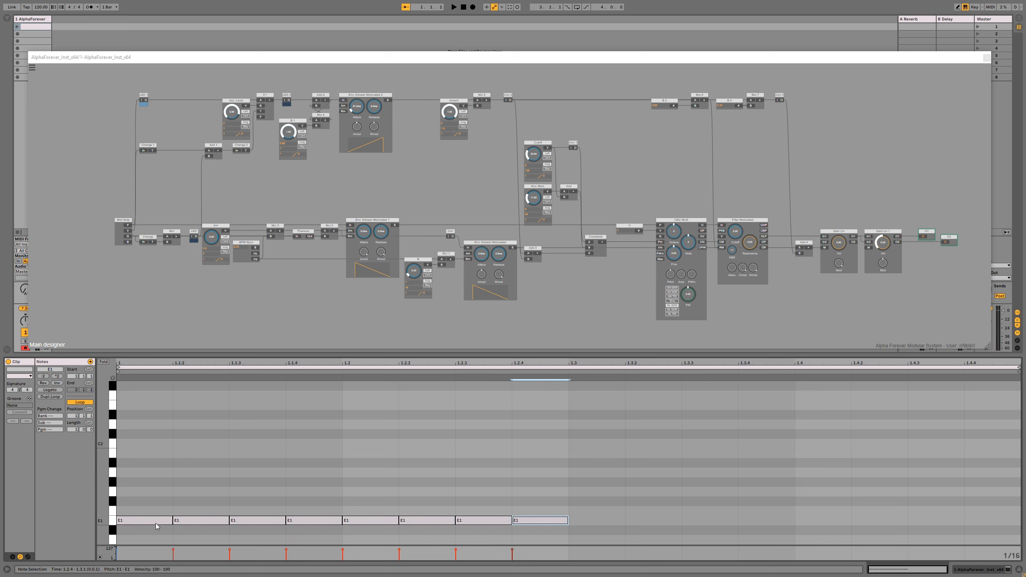
pyautogui.hotkey('ctrl', 'd')
pyautogui.hotkey('ctrl', 'd')
pyautogui.hotkey('ctrl', 'd')
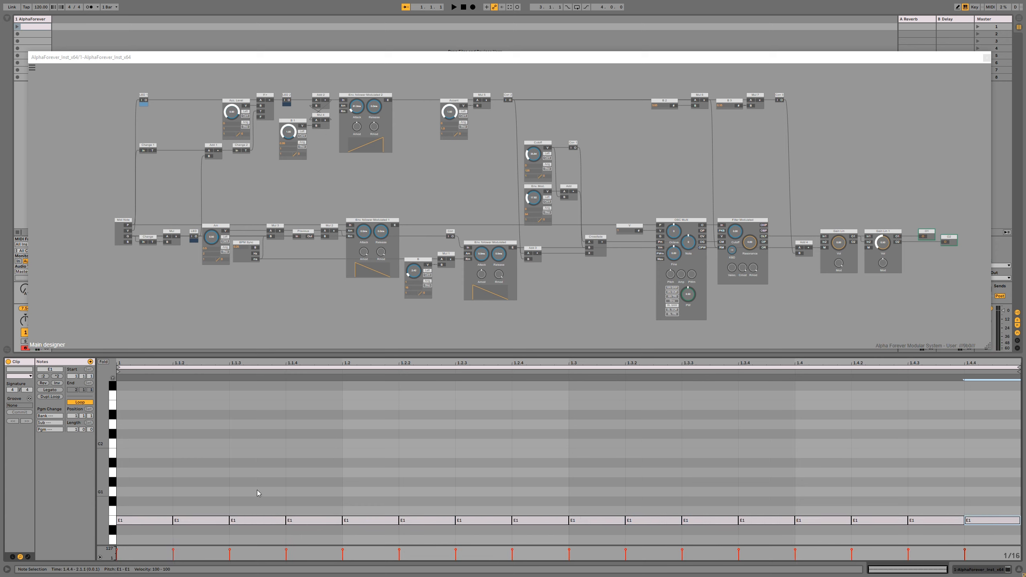
# Step: Shorten all the E1 notes to half of their sixteenth-note length
pyautogui.hotkey('ctrl', 'a')
pyautogui.moveTo(172, 520); pyautogui.dragTo(145, 515)
pyautogui.click(179, 476)
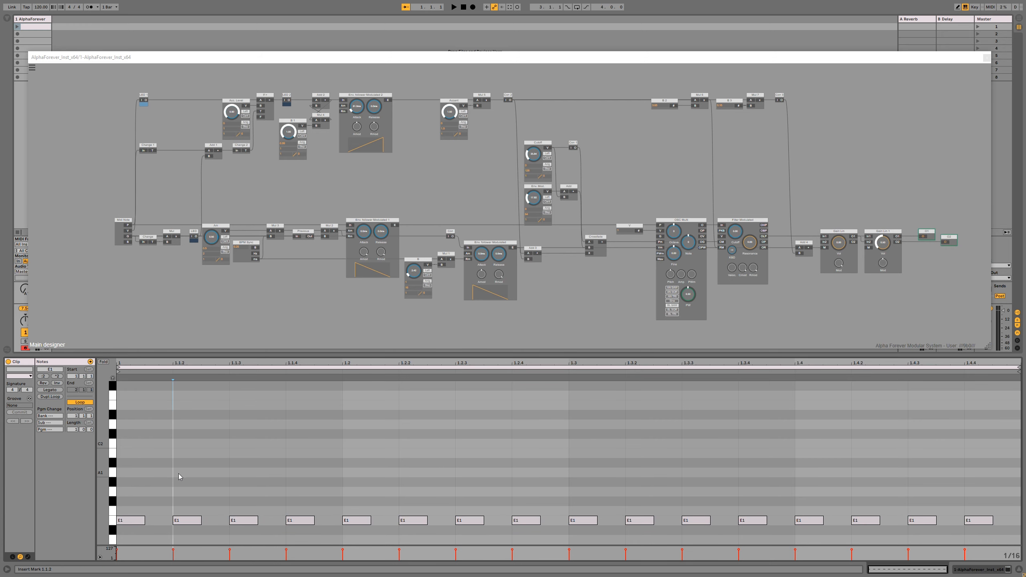
# Step: Set the velocity of all the E1 notes in the clip to 70
pyautogui.scroll(-2, 181, 500)
pyautogui.click(198, 493)
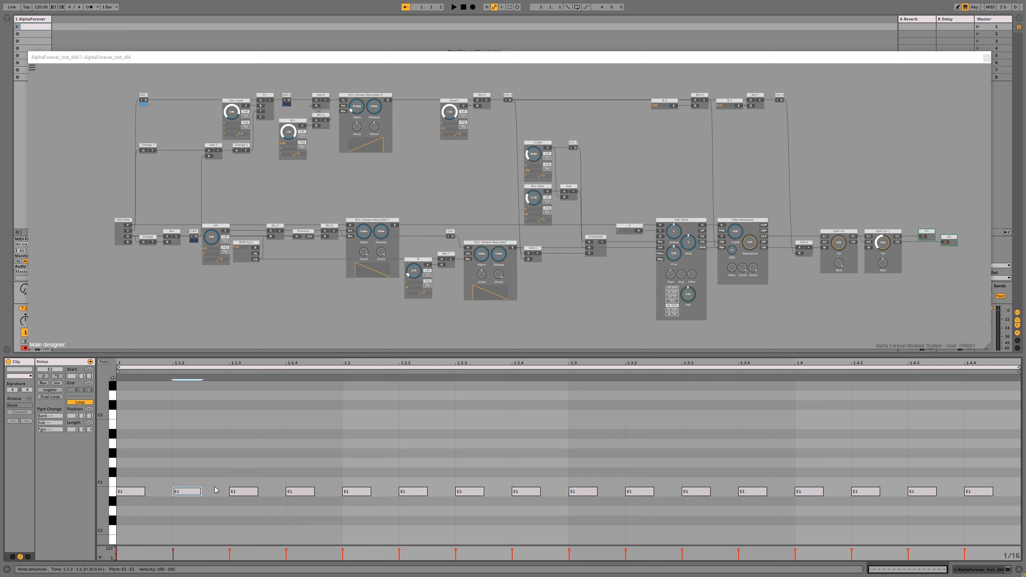
pyautogui.hotkey('ctrl', 'a')
pyautogui.moveTo(173, 550); pyautogui.dragTo(173, 554)
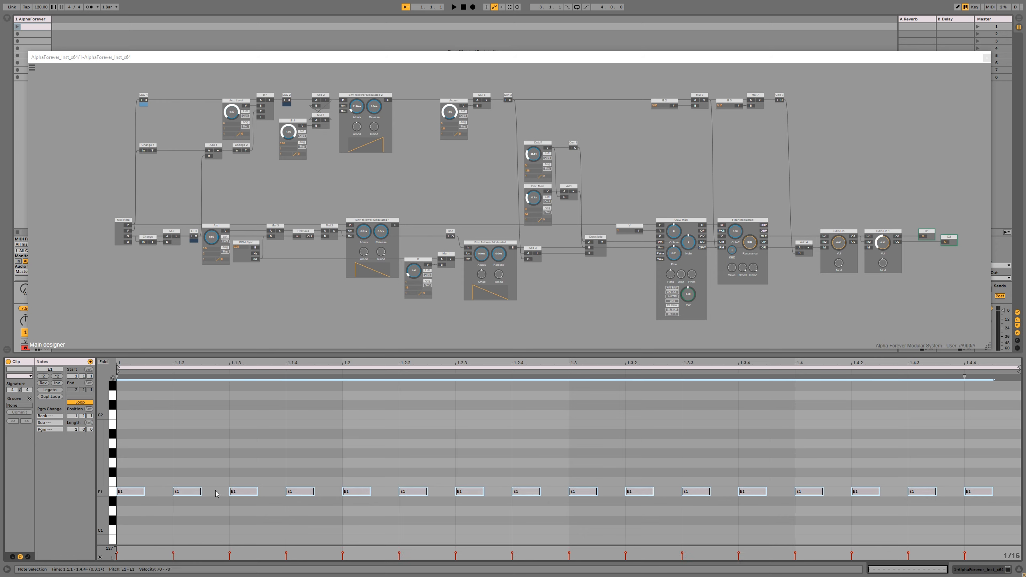
# Step: Move the second note down to E0, the third up to F#1 and the fourth up to G1
pyautogui.click(193, 518)
pyautogui.click(190, 493)
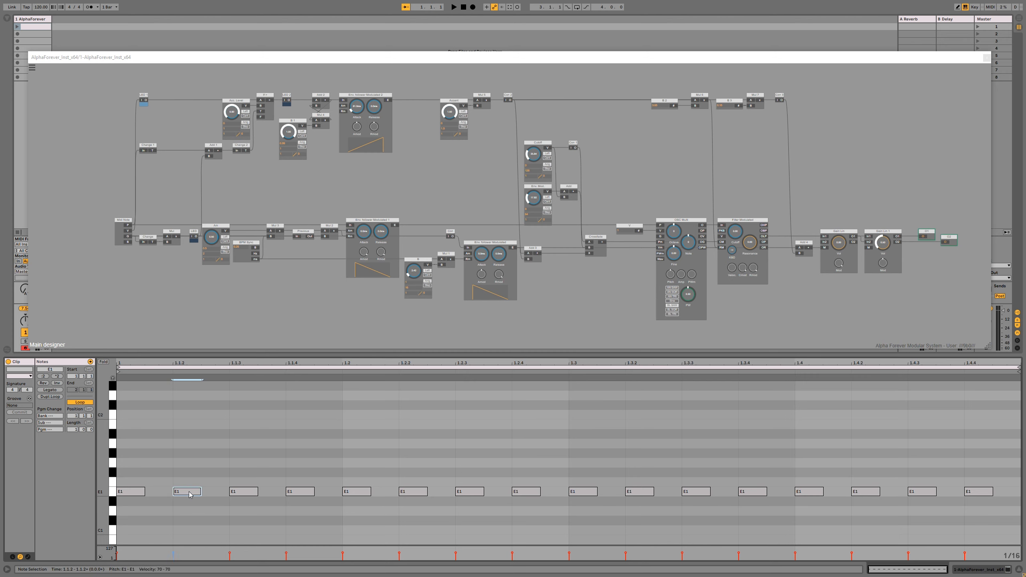
pyautogui.hotkey('shift', 'Down')
pyautogui.click(247, 426)
pyautogui.press('Up')
pyautogui.press('Up')
pyautogui.click(309, 425)
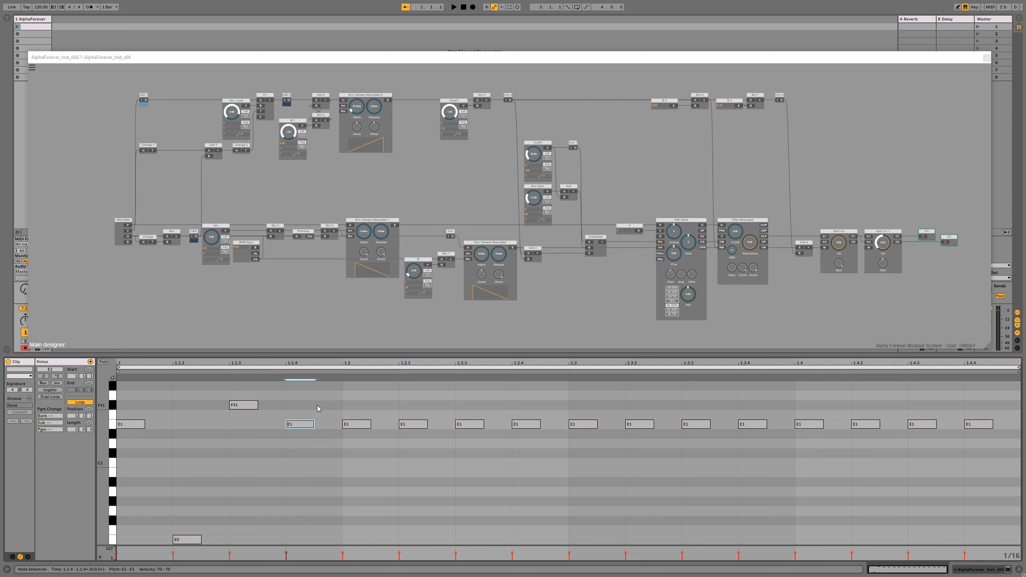
pyautogui.press('Up')
pyautogui.press('Up')
pyautogui.press('Up')
# Step: Lower the note at position 1.2 to B0
pyautogui.click(355, 424)
pyautogui.press('Down')
pyautogui.press('Down')
pyautogui.press('Down')
pyautogui.press('Down')
pyautogui.press('Down')
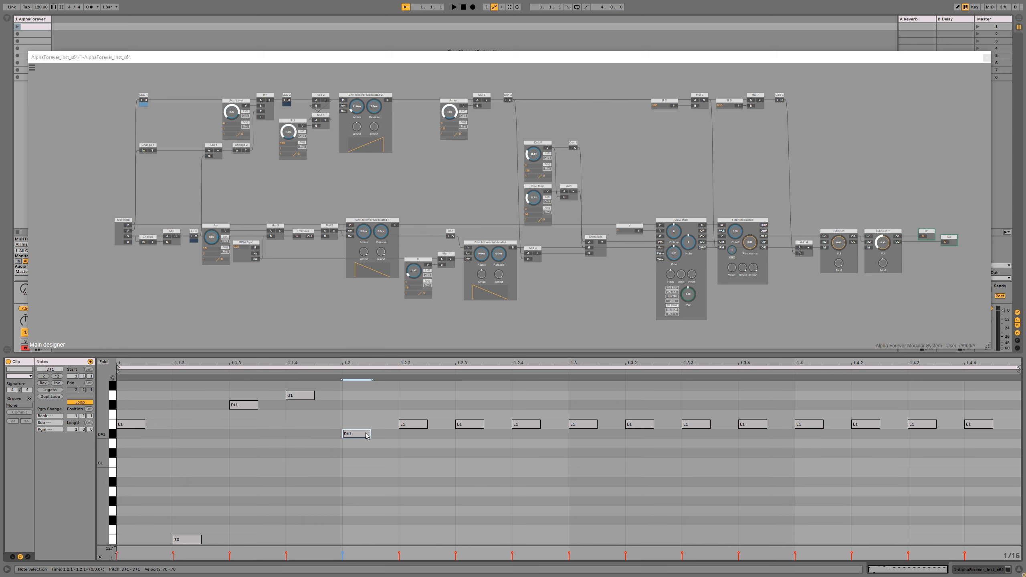
# Step: Raise the notes at 1.2.3, 1.2.4, 1.3.3 and 1.3.4 to F#1
pyautogui.click(468, 424)
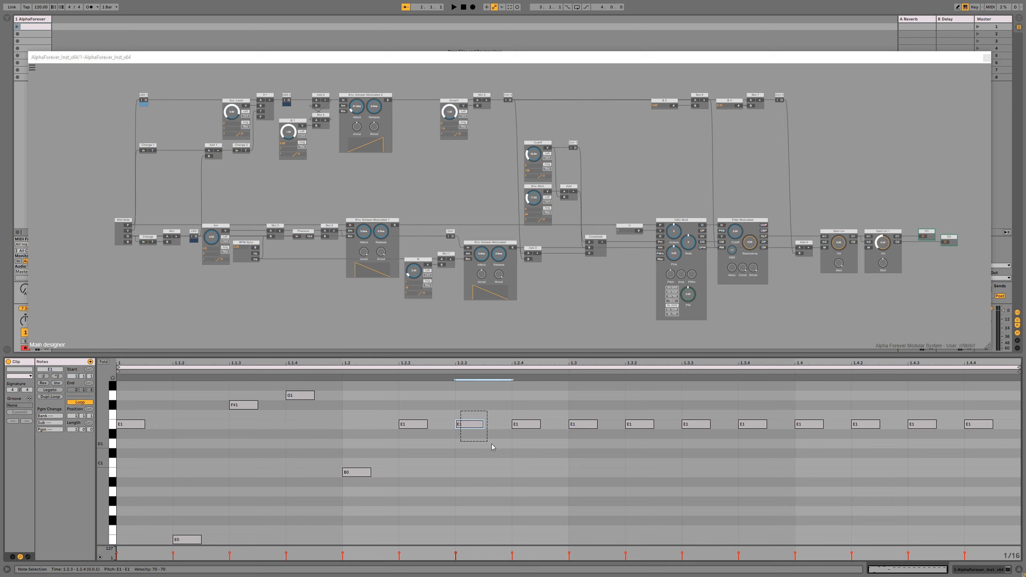
pyautogui.keyDown('shift'); pyautogui.click(525, 424); pyautogui.keyUp('shift')
pyautogui.keyDown('shift'); pyautogui.click(695, 424); pyautogui.keyUp('shift')
pyautogui.keyDown('shift'); pyautogui.click(751, 424); pyautogui.keyUp('shift')
pyautogui.press('Up')
pyautogui.press('Up')
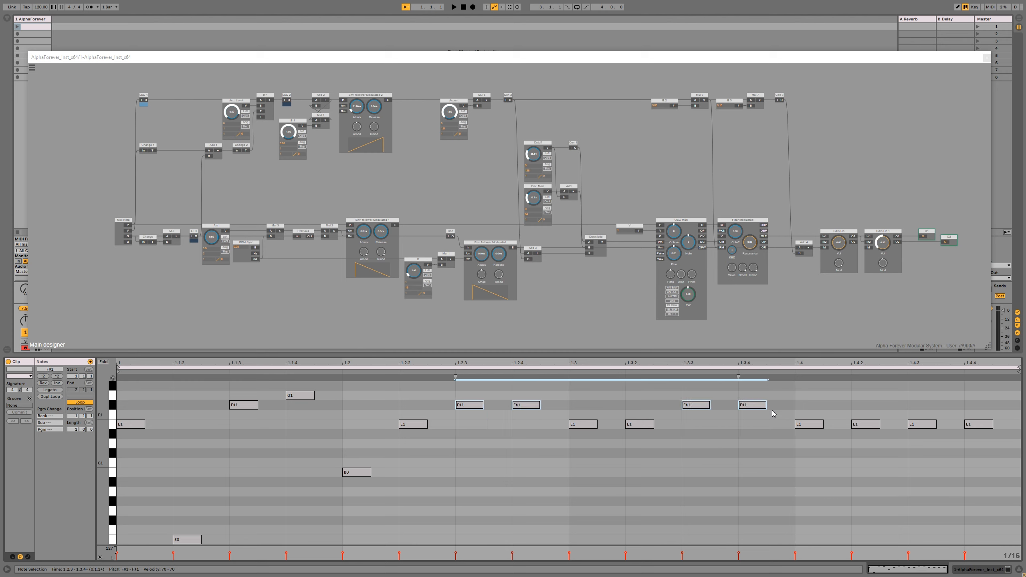
# Step: Transpose the notes at 1.2.4, 1.3.2 and 1.4.2 down nine semitones to A0, G0 and G0
pyautogui.click(528, 404)
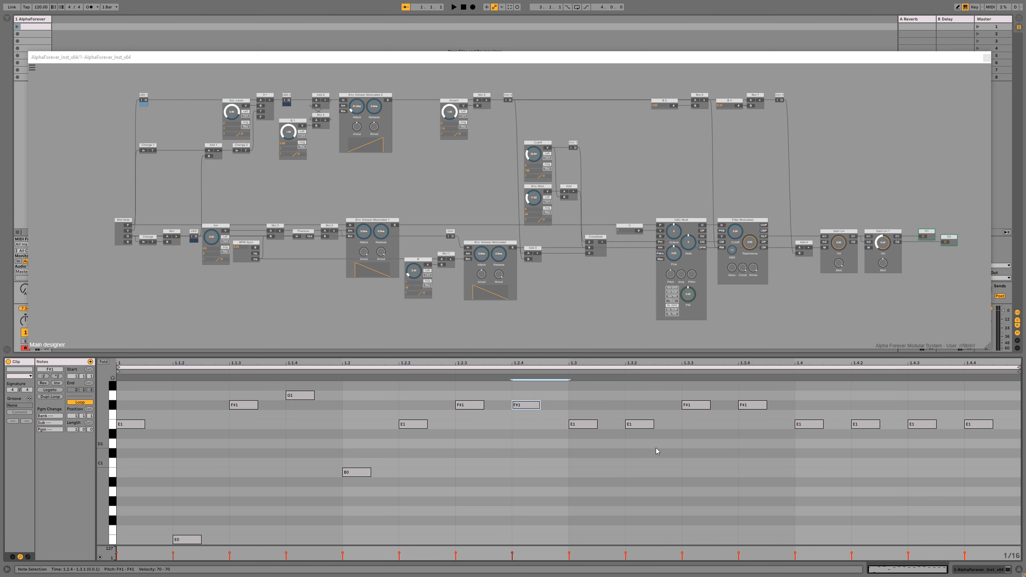
pyautogui.keyDown('shift'); pyautogui.click(640, 424); pyautogui.keyUp('shift')
pyautogui.keyDown('shift'); pyautogui.click(866, 424); pyautogui.keyUp('shift')
pyautogui.press('Down')
pyautogui.press('Down')
pyautogui.press('Down')
pyautogui.press('Down')
pyautogui.press('Down')
pyautogui.press('Down')
pyautogui.press('Down')
pyautogui.press('Down')
pyautogui.press('Down')
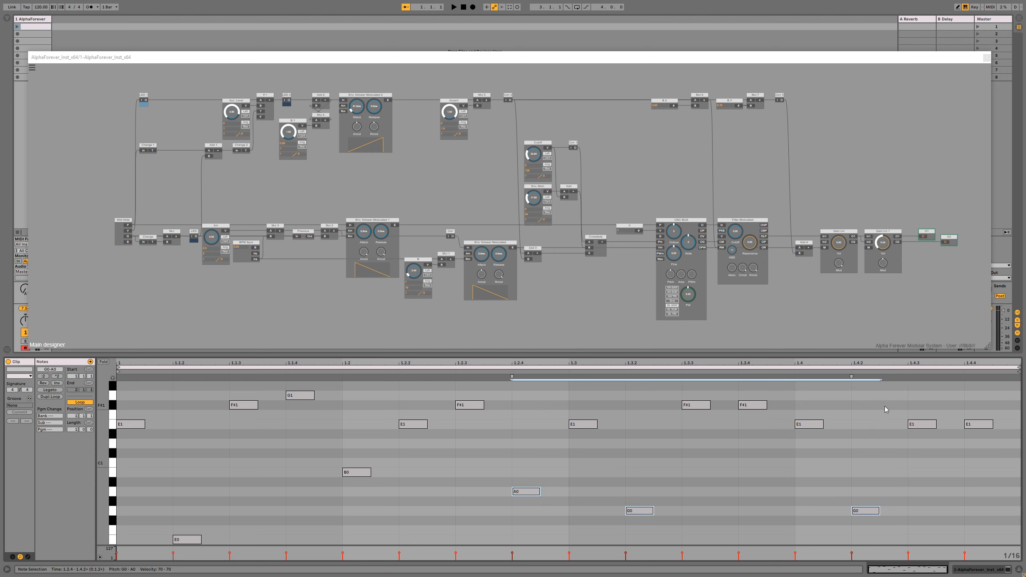
# Step: Raise the note at 1.4.2 to G1 and lower the clip's last note to E0
pyautogui.click(872, 511)
pyautogui.hotkey('shift', 'Up')
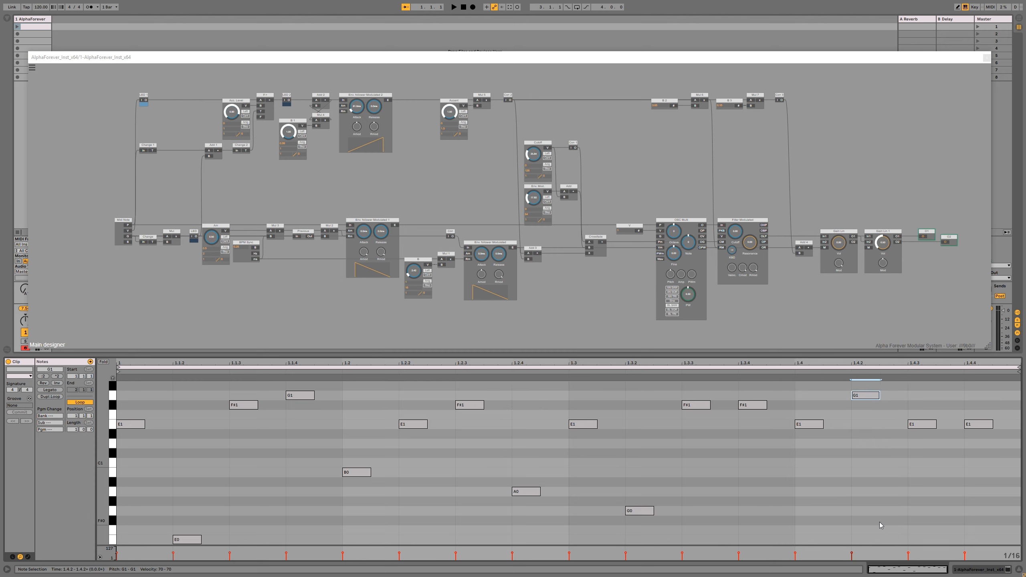
pyautogui.keyDown('shift'); pyautogui.click(582, 425); pyautogui.keyUp('shift')
pyautogui.hotkey('shift', 'Up')
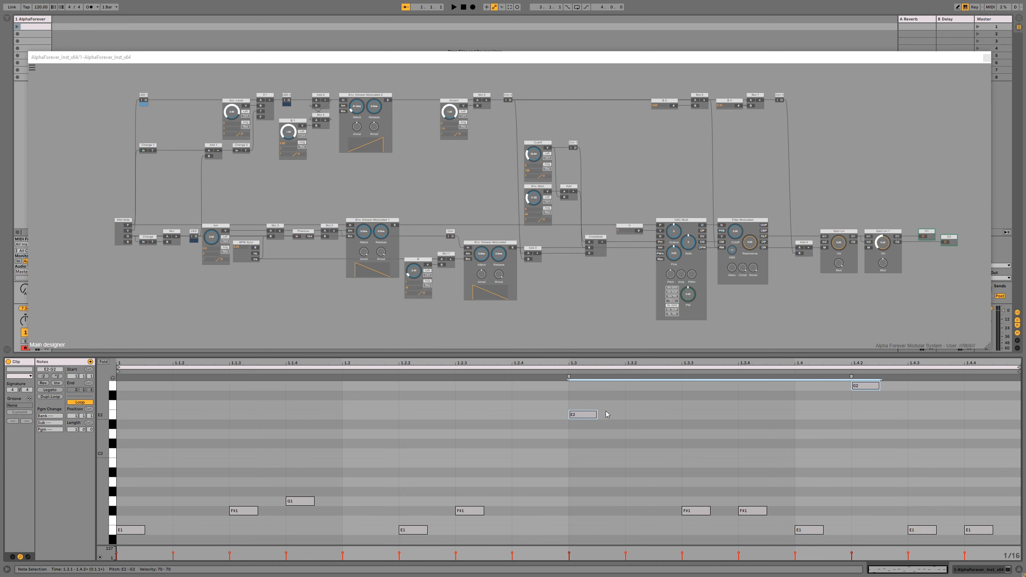
pyautogui.keyDown('shift'); pyautogui.click(982, 530); pyautogui.keyUp('shift')
pyautogui.hotkey('shift', 'Down')
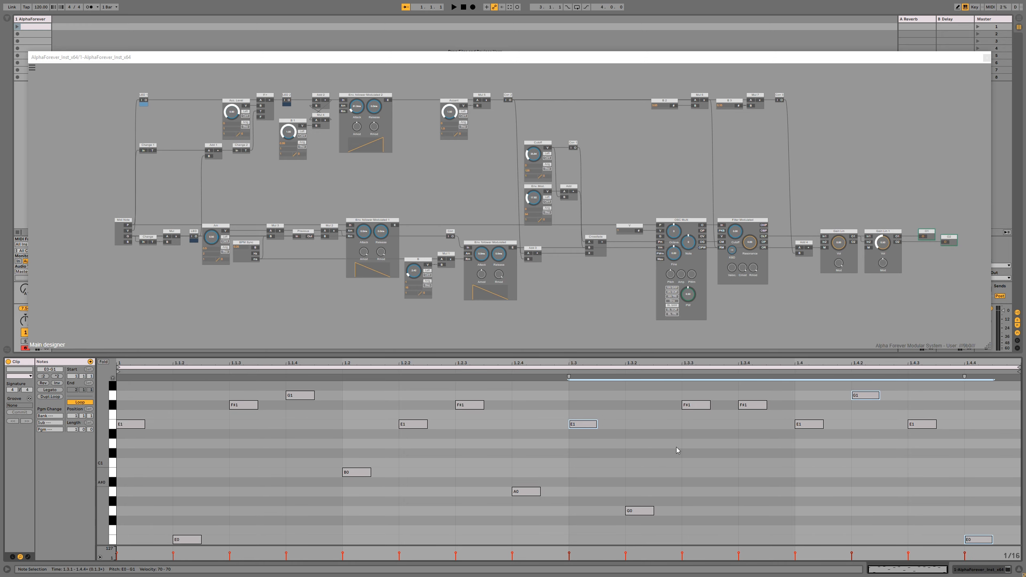
# Step: Lengthen the notes at 1.1.3, 1.2, 1.3.2 and 1.3.4 together so each slightly overlaps the note after it
pyautogui.click(474, 438)
pyautogui.moveTo(226, 397); pyautogui.dragTo(402, 491)
pyautogui.keyDown('shift'); pyautogui.click(632, 511); pyautogui.keyUp('shift')
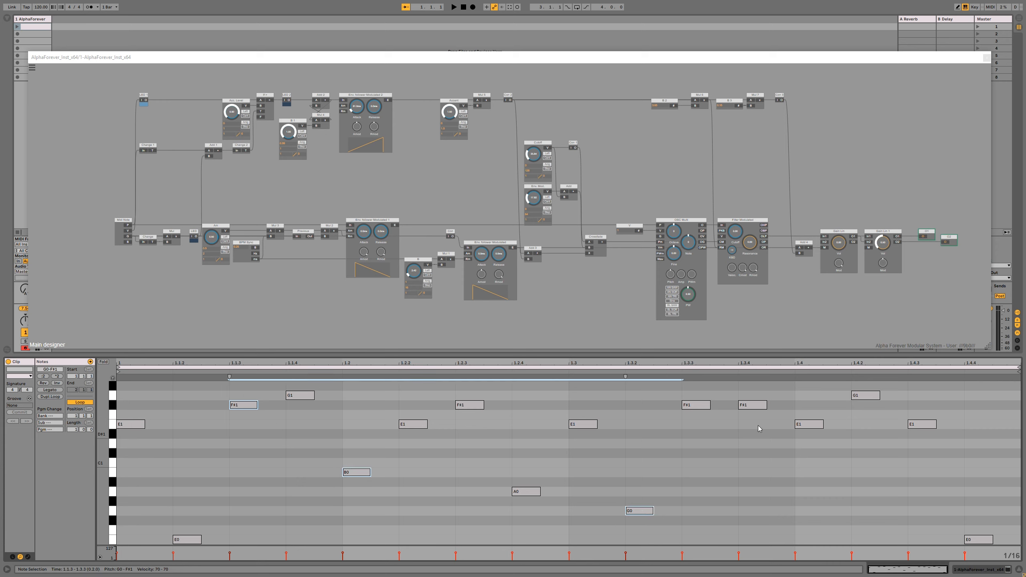
pyautogui.keyDown('shift'); pyautogui.click(760, 404); pyautogui.keyUp('shift')
pyautogui.moveTo(766, 405); pyautogui.dragTo(816, 405)
pyautogui.click(827, 414)
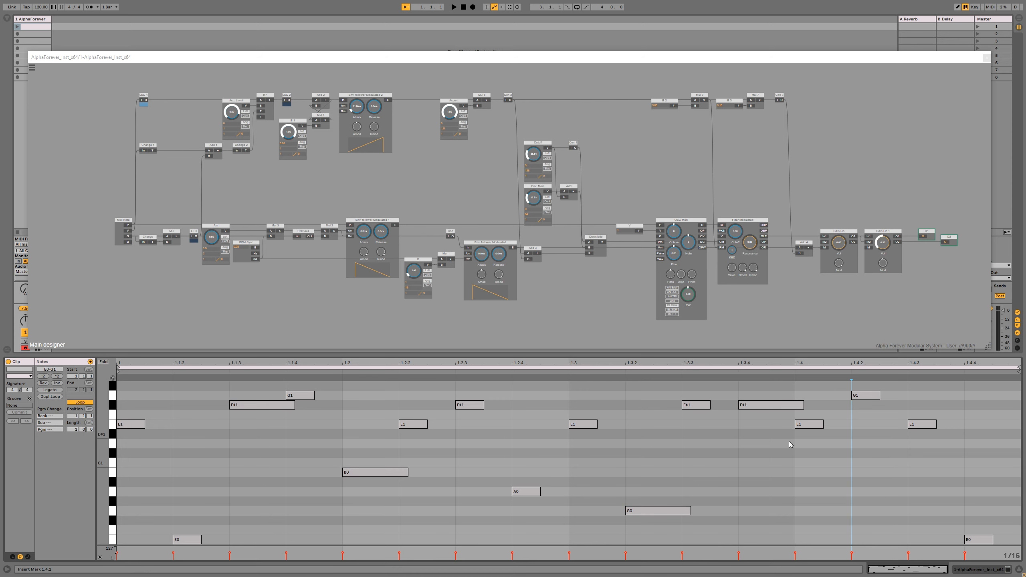
# Step: Accent the notes at 1.1.4, 1.3, 1.3.4 and 1.4 by raising their velocity to 127
pyautogui.click(286, 554)
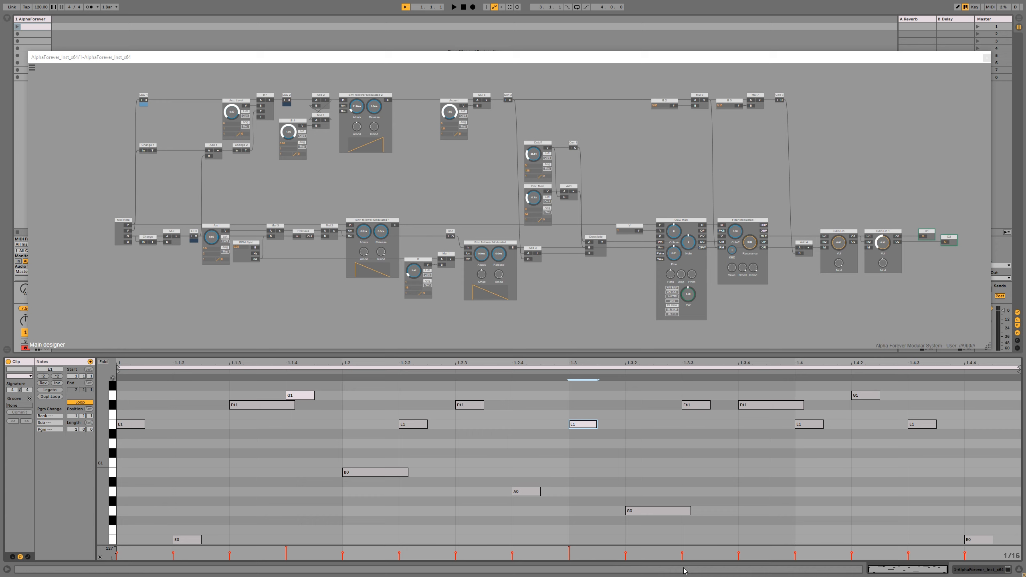
pyautogui.click(739, 554)
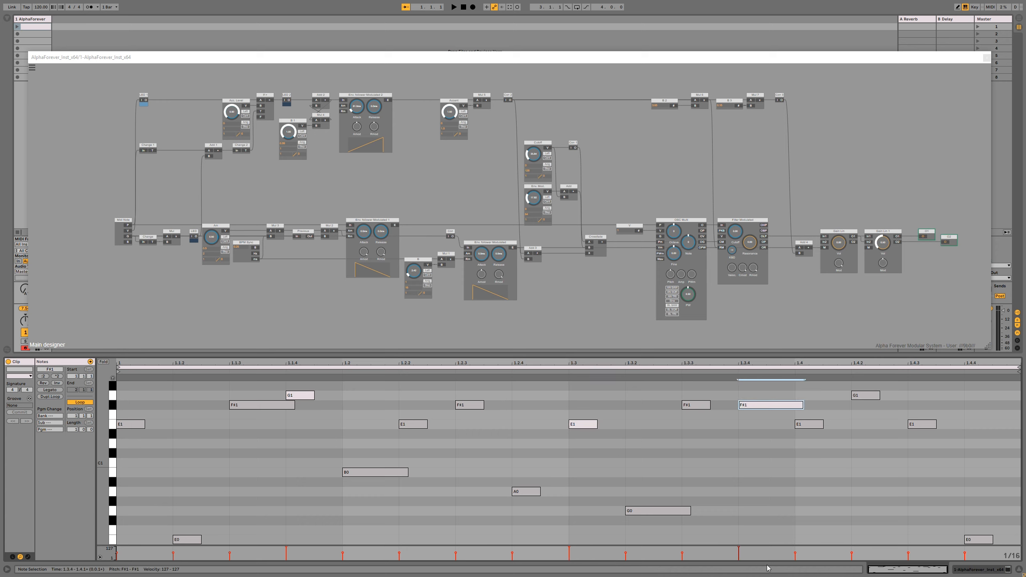
pyautogui.click(910, 554)
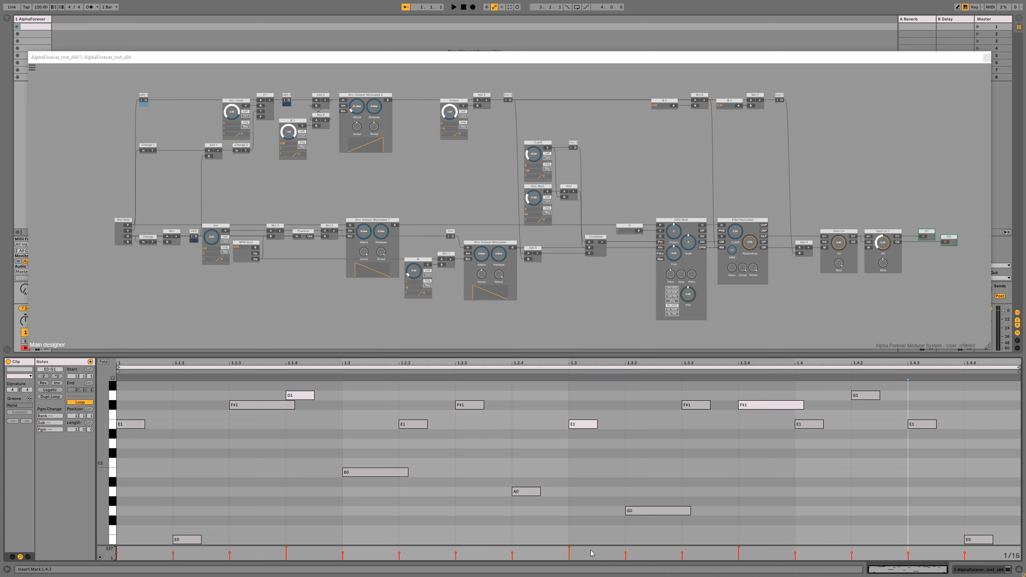
pyautogui.click(794, 555)
pyautogui.moveTo(794, 553); pyautogui.dragTo(795, 537)
pyautogui.click(760, 489)
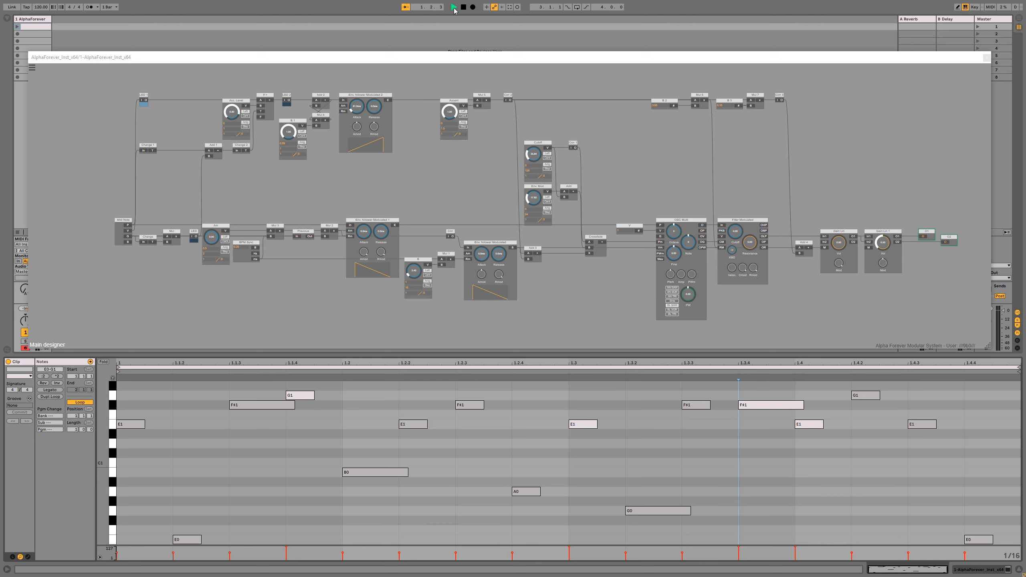
# Step: Play the clip, adjust the B knob beside the lower envelope followers while listening, and stop playback
pyautogui.click(17, 27)
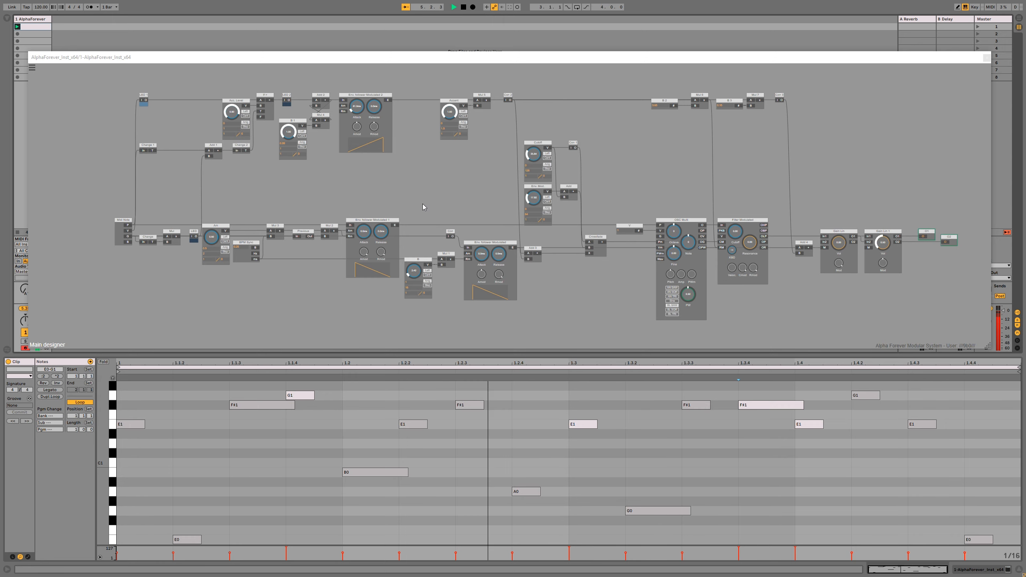
pyautogui.scroll(1, 422, 204)
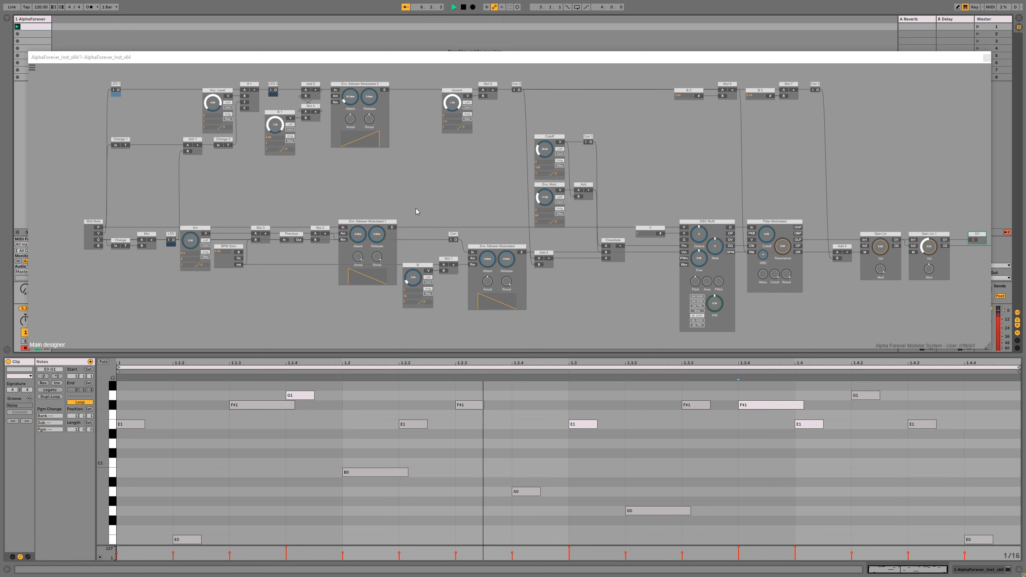
pyautogui.moveTo(413, 278); pyautogui.dragTo(426, 279)
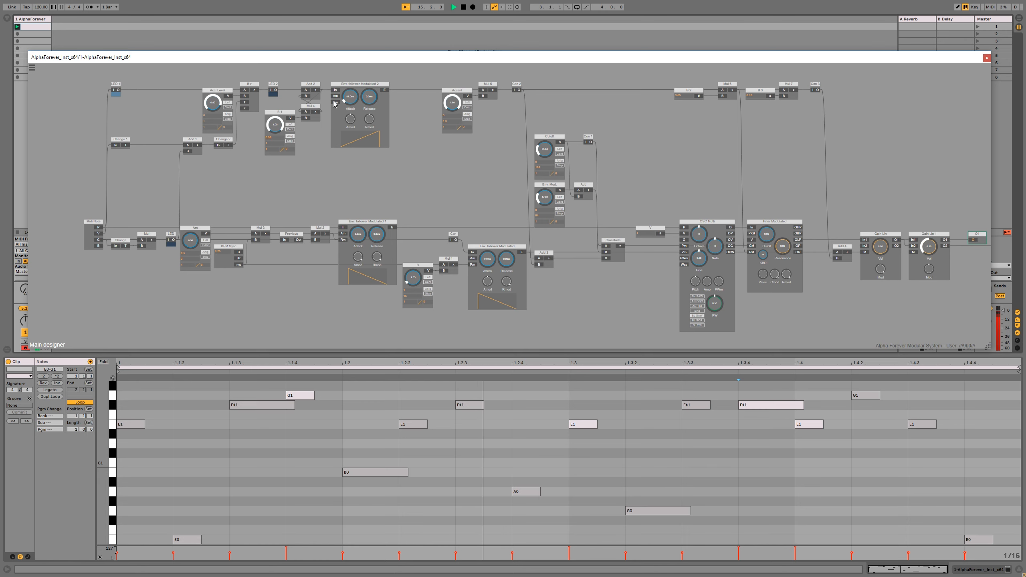
pyautogui.click(463, 7)
pyautogui.click(464, 7)
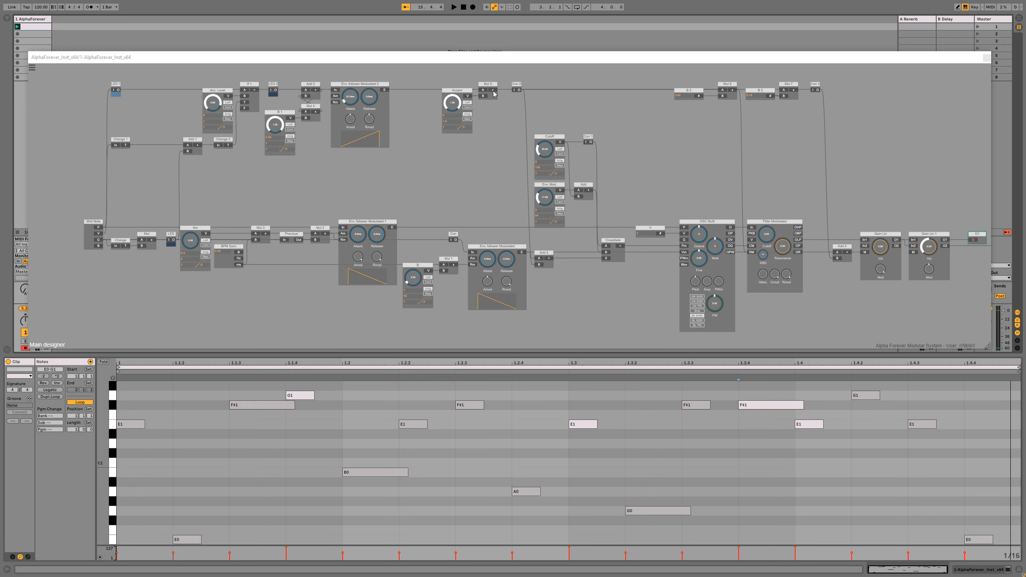
# Step: Shift the Cutoff, Env Mod and other modules downstream of the envelope-summing Add module right to open a gap
pyautogui.moveTo(504, 139); pyautogui.dragTo(468, 156)
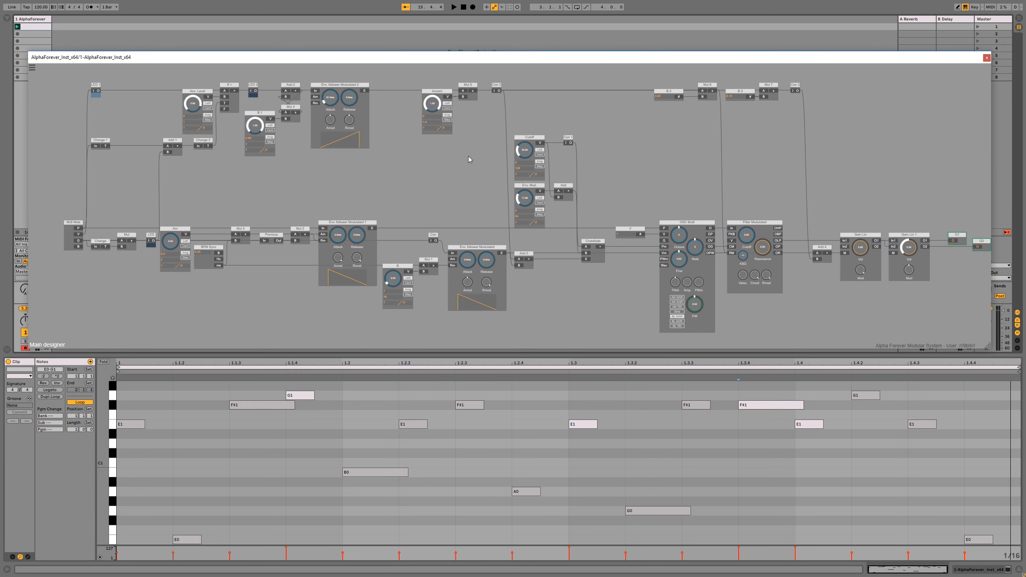
pyautogui.click(369, 225)
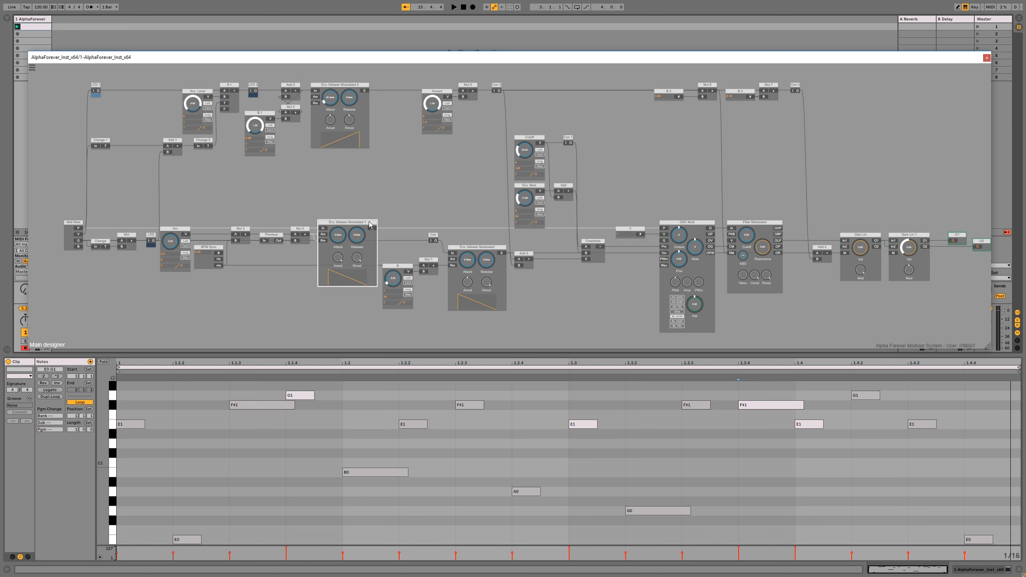
pyautogui.click(470, 248)
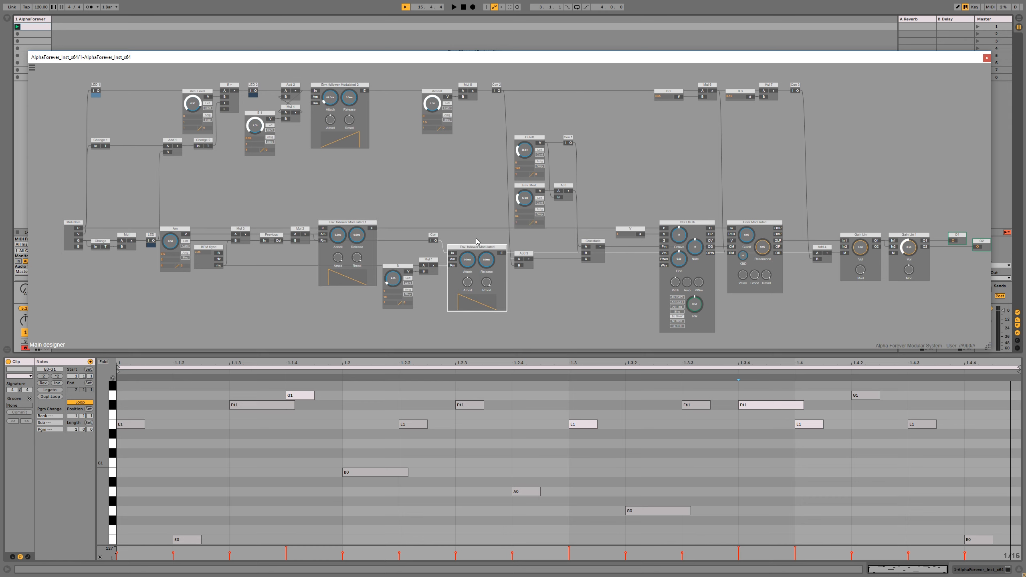
pyautogui.click(531, 254)
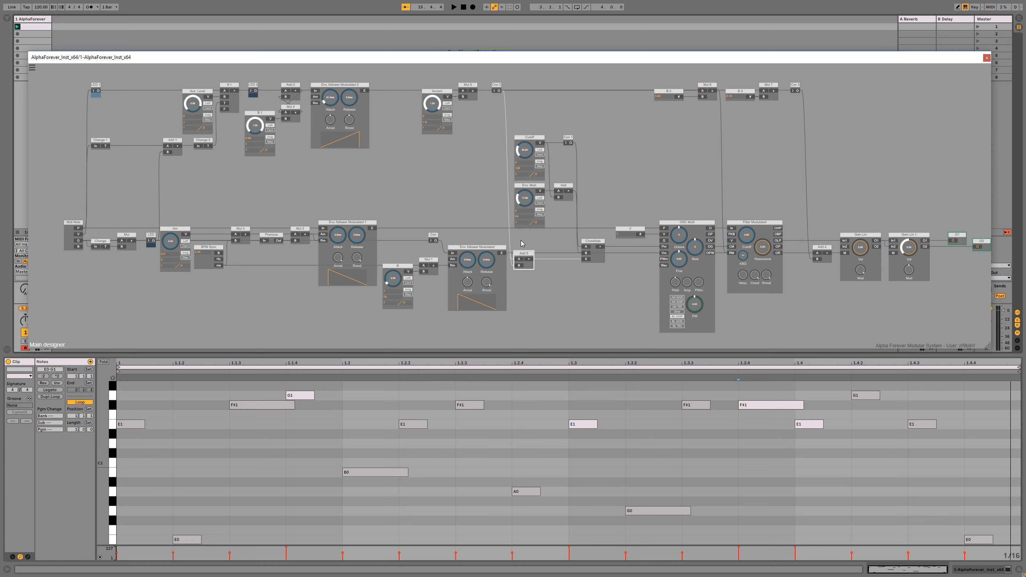
pyautogui.click(488, 78)
pyautogui.scroll(-3, 489, 79)
pyautogui.moveTo(778, 312); pyautogui.dragTo(380, 80)
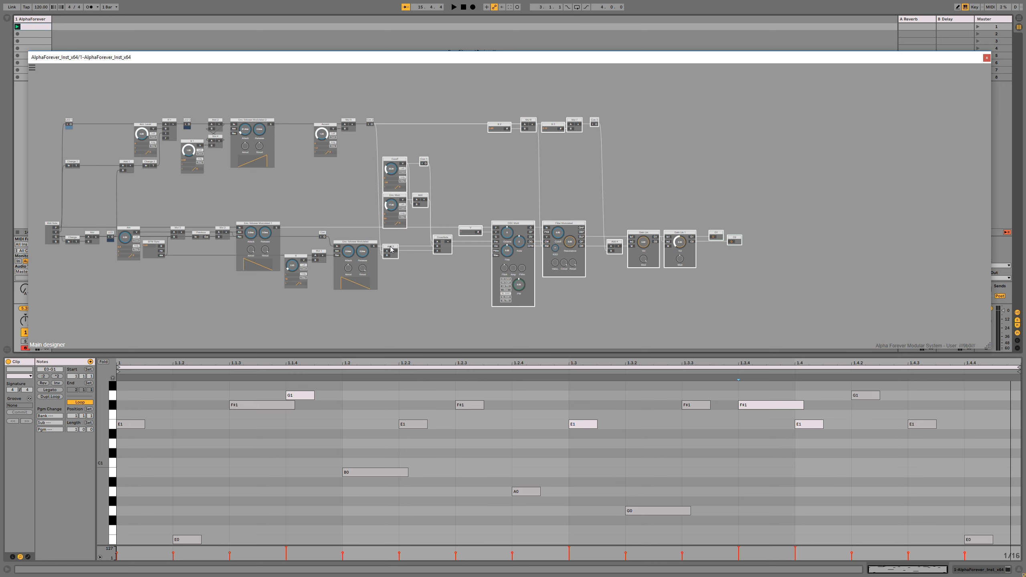
pyautogui.keyDown('ctrl'); pyautogui.click(391, 247); pyautogui.keyUp('ctrl')
pyautogui.moveTo(394, 161); pyautogui.dragTo(467, 161)
pyautogui.scroll(2, 407, 220)
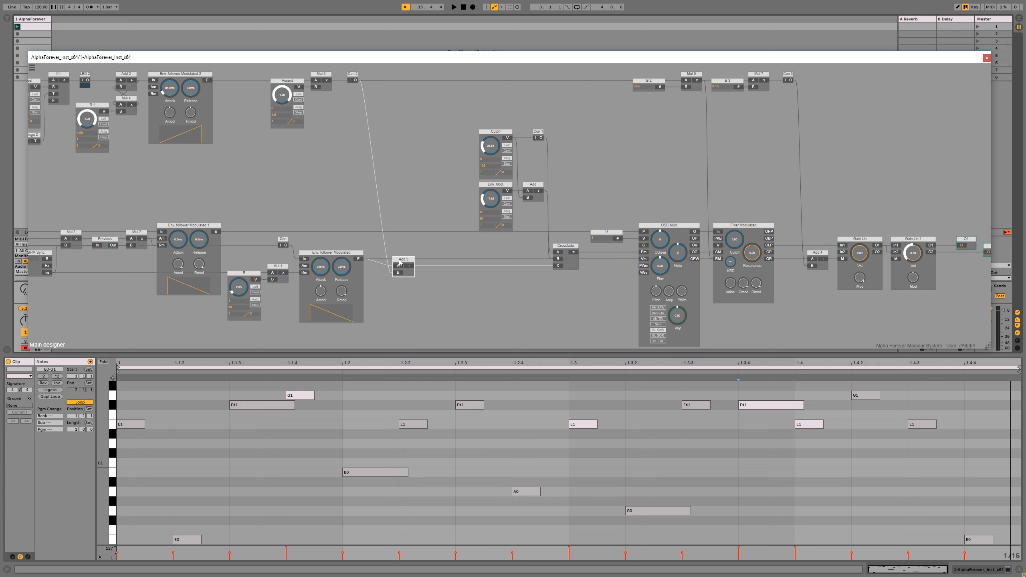
pyautogui.moveTo(394, 213); pyautogui.dragTo(454, 219)
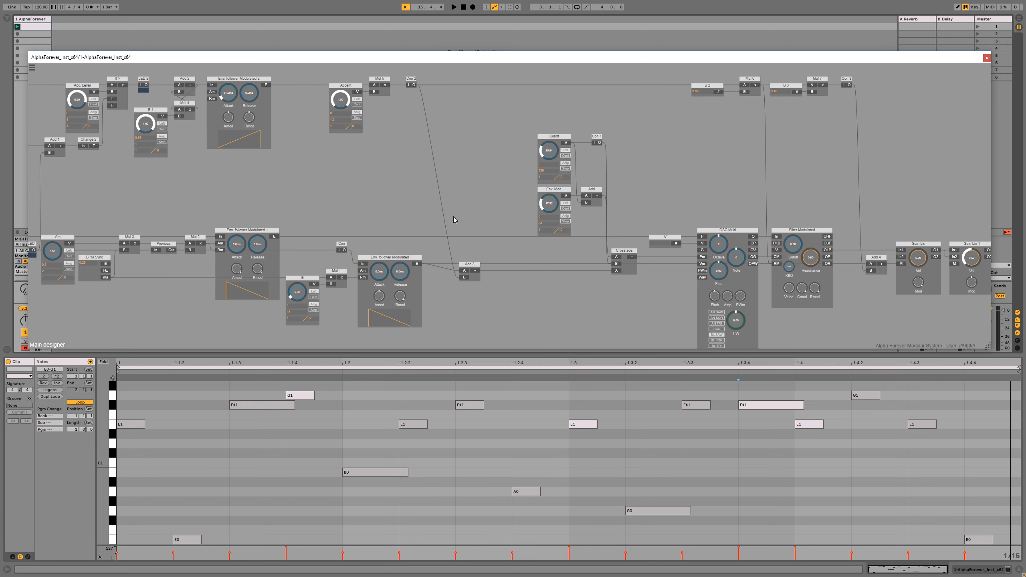
# Step: Try inserting a Mul module in the accent connection to the envelope-summing Add module, and delete it again
pyautogui.rightClick(466, 279)
pyautogui.moveTo(484, 278)
pyautogui.click(543, 231)
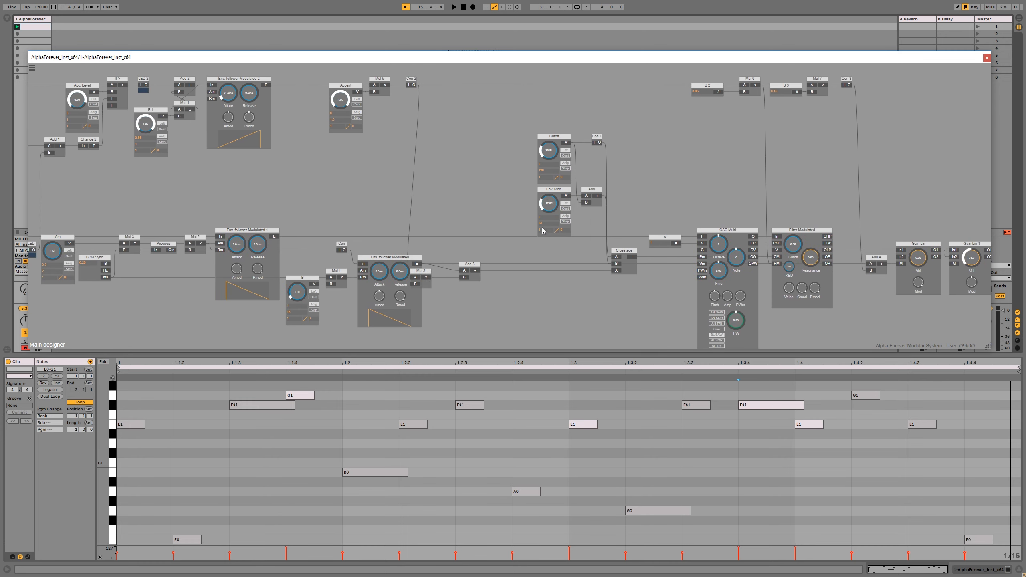
pyautogui.moveTo(427, 275)
pyautogui.mouseDown()
pyautogui.moveTo(447, 274)
pyautogui.moveTo(435, 286)
pyautogui.moveTo(442, 271)
pyautogui.mouseUp()
pyautogui.click(452, 218)
pyautogui.click(444, 235)
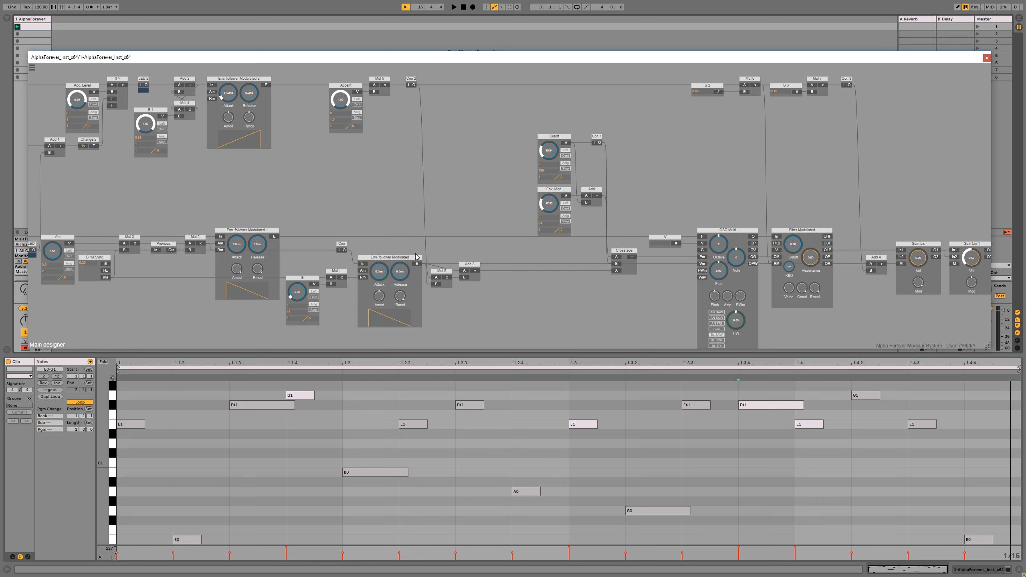
pyautogui.click(445, 274)
pyautogui.press('Delete')
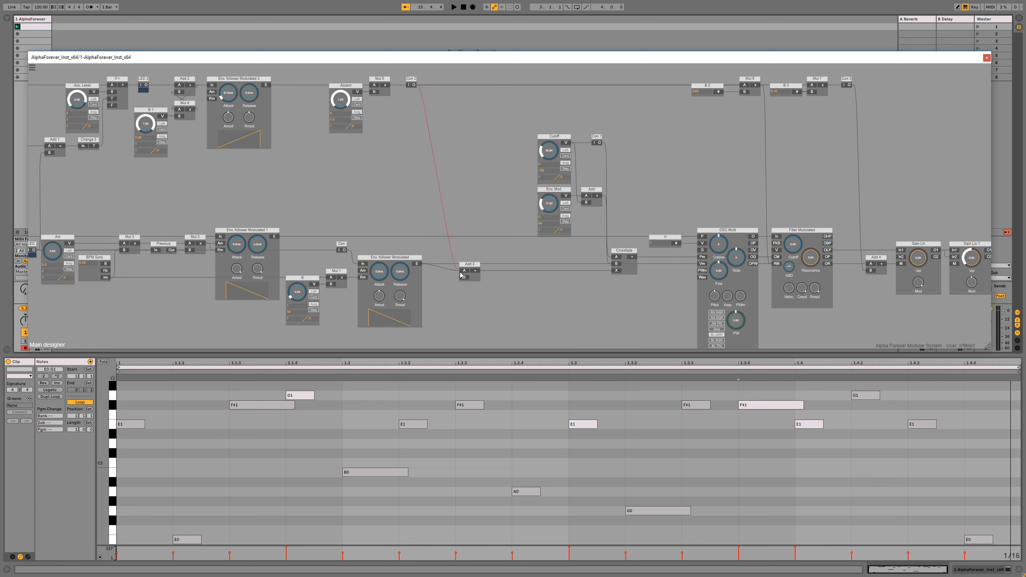
# Step: Reconnect the accent signal to the Add module's B input and move the downstream modules back to close the gap
pyautogui.moveTo(460, 272); pyautogui.dragTo(462, 277)
pyautogui.scroll(-3, 466, 234)
pyautogui.moveTo(472, 197); pyautogui.dragTo(392, 208)
pyautogui.moveTo(777, 321); pyautogui.dragTo(361, 87)
pyautogui.moveTo(390, 263); pyautogui.dragTo(374, 262)
pyautogui.click(363, 204)
pyautogui.scroll(3, 311, 188)
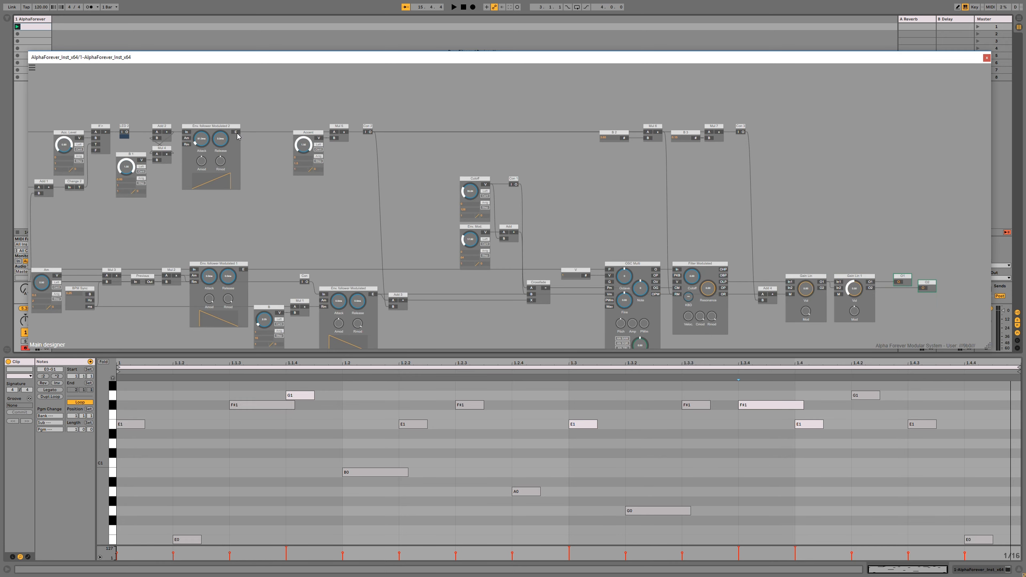
# Step: Insert a Mul module at the output of Env follower Modulated 2 to multiply the accent envelope by itself, and start playback
pyautogui.rightClick(237, 134)
pyautogui.moveTo(265, 143)
pyautogui.click(322, 167)
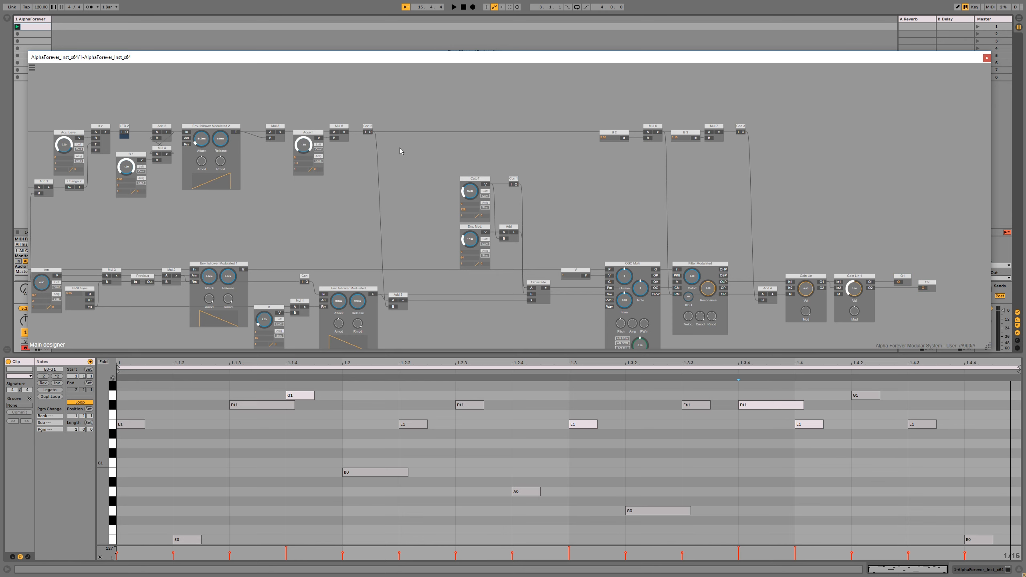
pyautogui.click(454, 7)
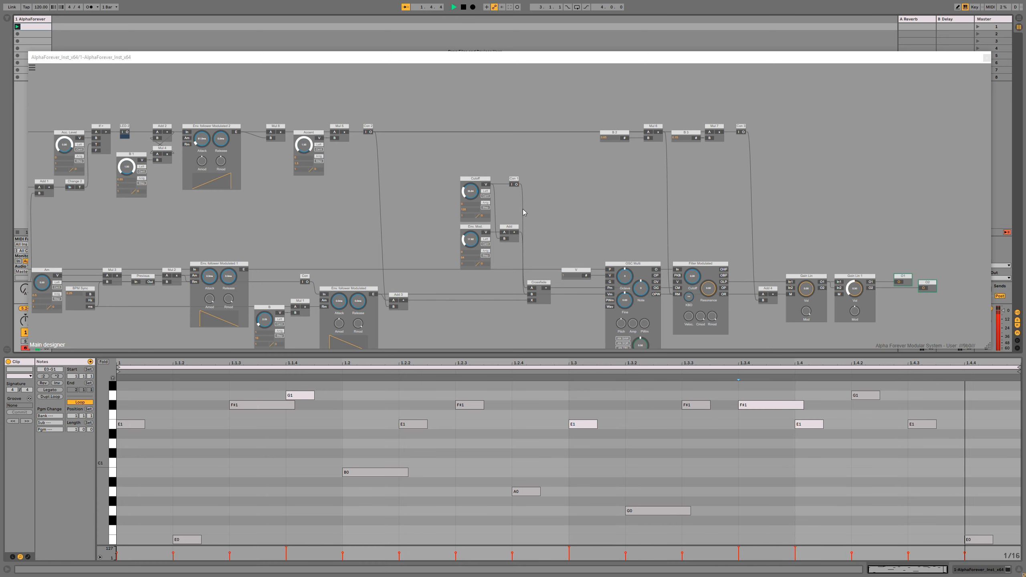
# Step: Lower the Env. Mod knob and raise the Cutoff knob while the pattern plays
pyautogui.moveTo(400, 218); pyautogui.dragTo(425, 158)
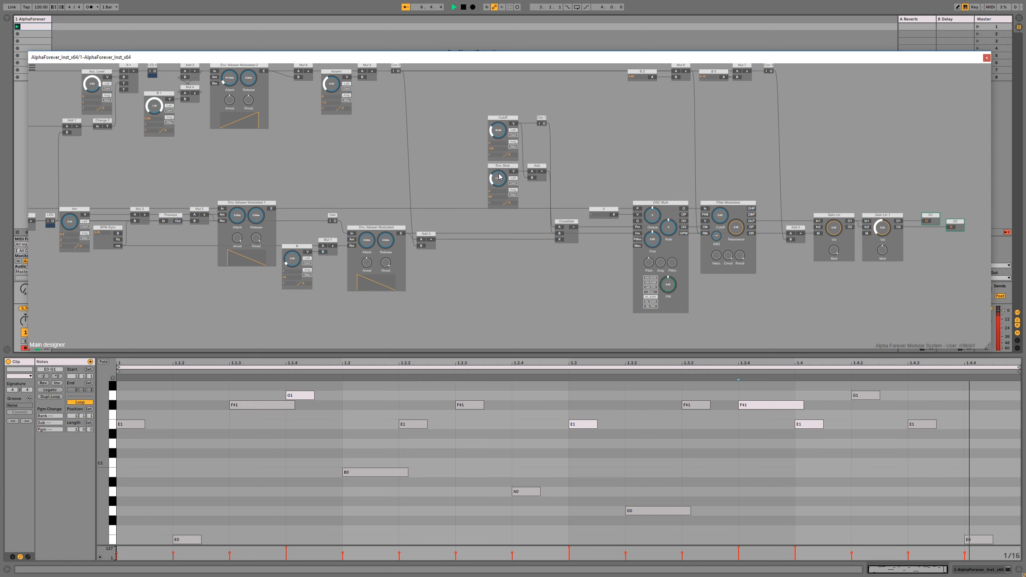
pyautogui.moveTo(433, 157); pyautogui.dragTo(448, 188)
pyautogui.moveTo(510, 208); pyautogui.dragTo(509, 219)
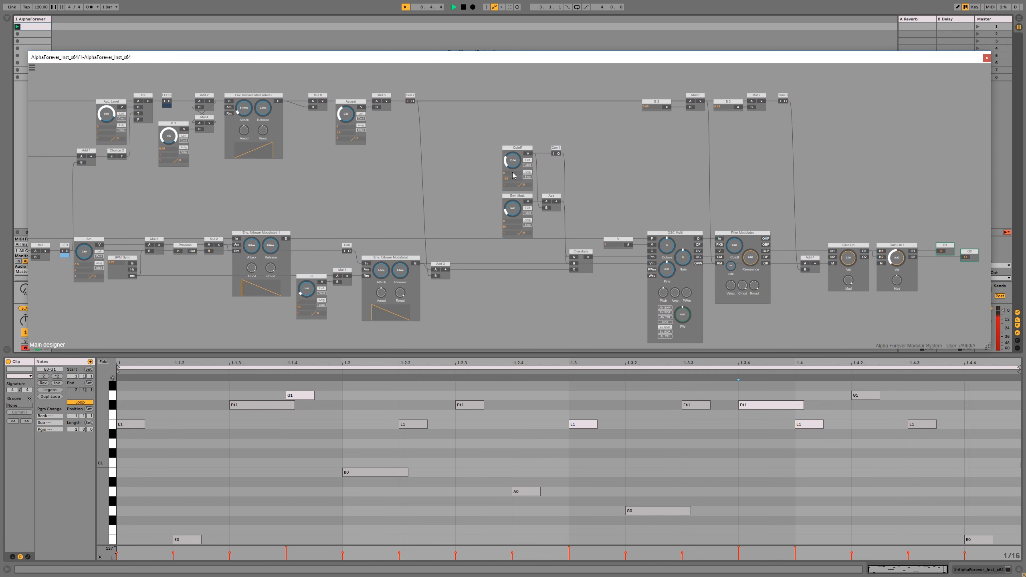
pyautogui.moveTo(415, 210); pyautogui.dragTo(467, 228)
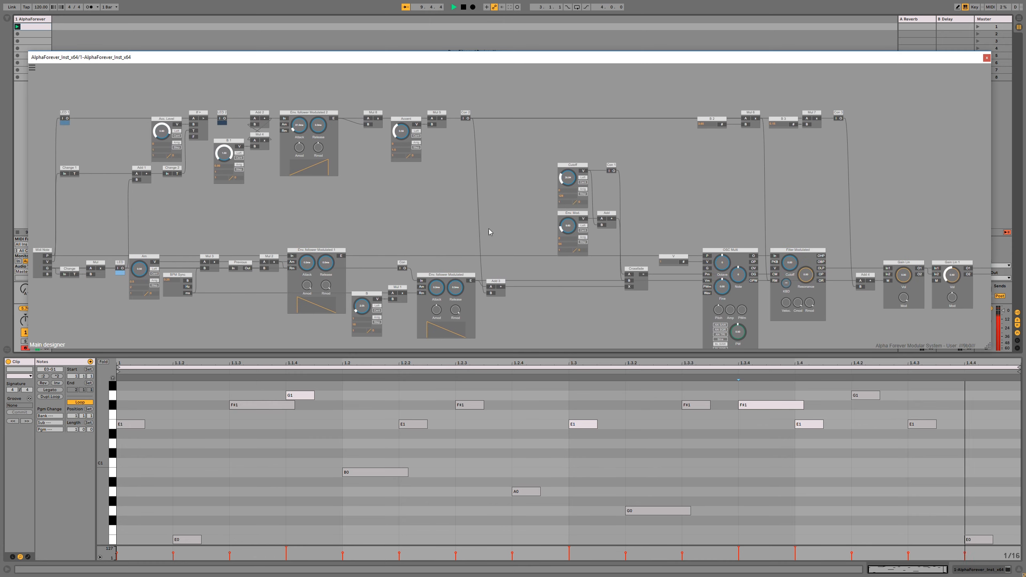
pyautogui.moveTo(569, 180); pyautogui.dragTo(571, 165)
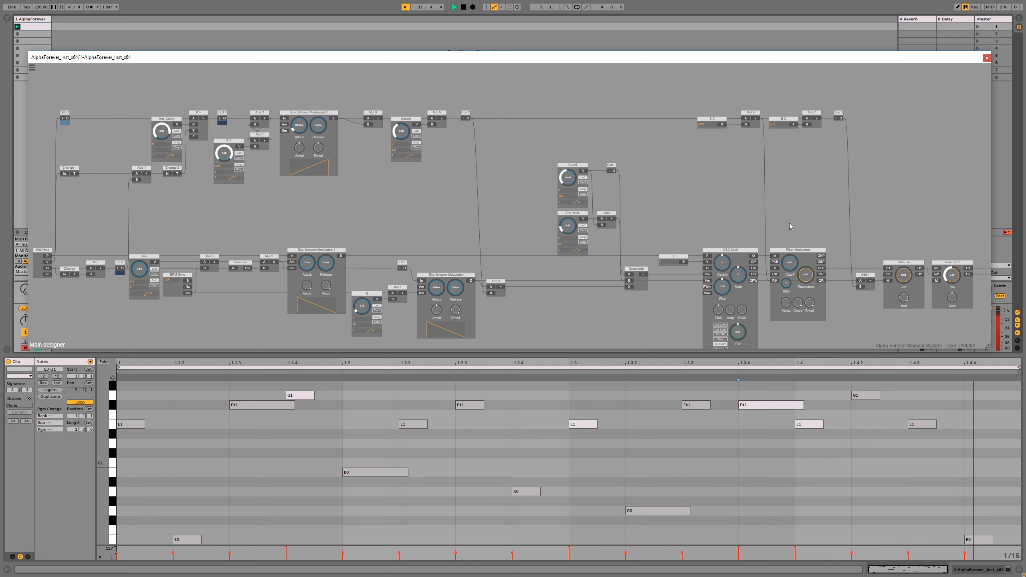
pyautogui.moveTo(789, 223); pyautogui.dragTo(747, 224)
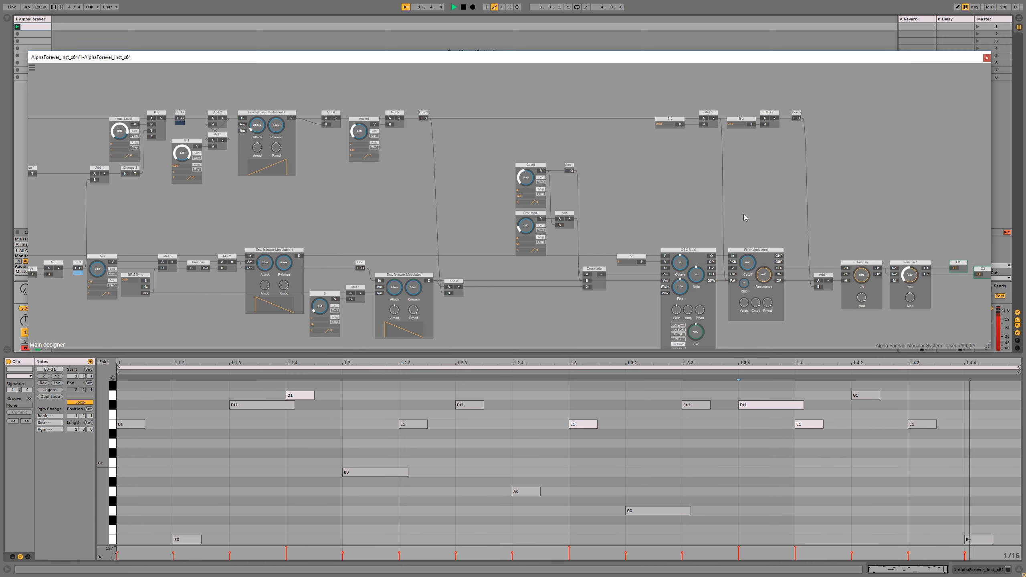
# Step: Try 0.2 as the minimum of the B knob feeding Mul 1, and set the minimum to 1 instead
pyautogui.click(320, 318)
pyautogui.write('0.2')
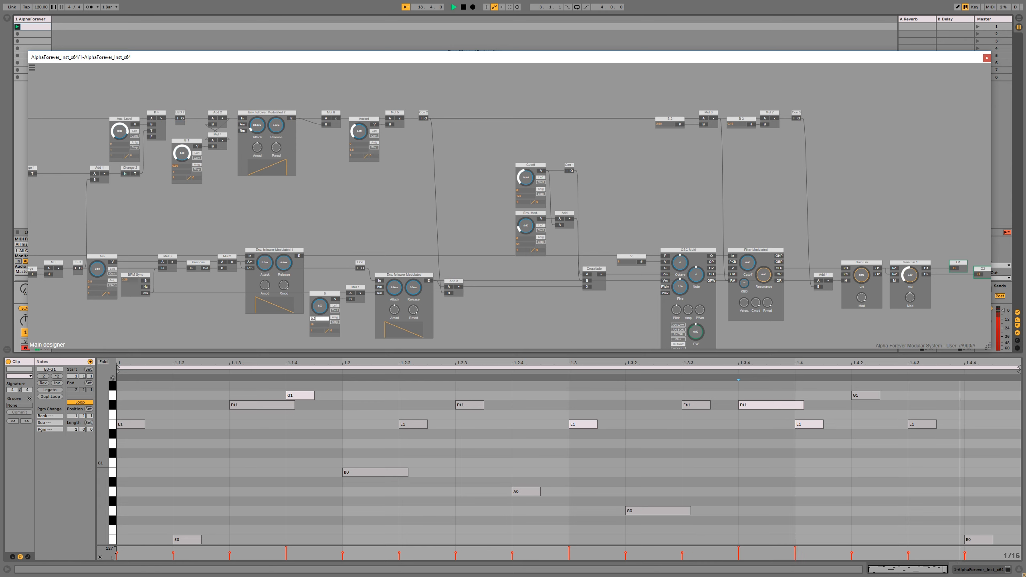
pyautogui.click(214, 283)
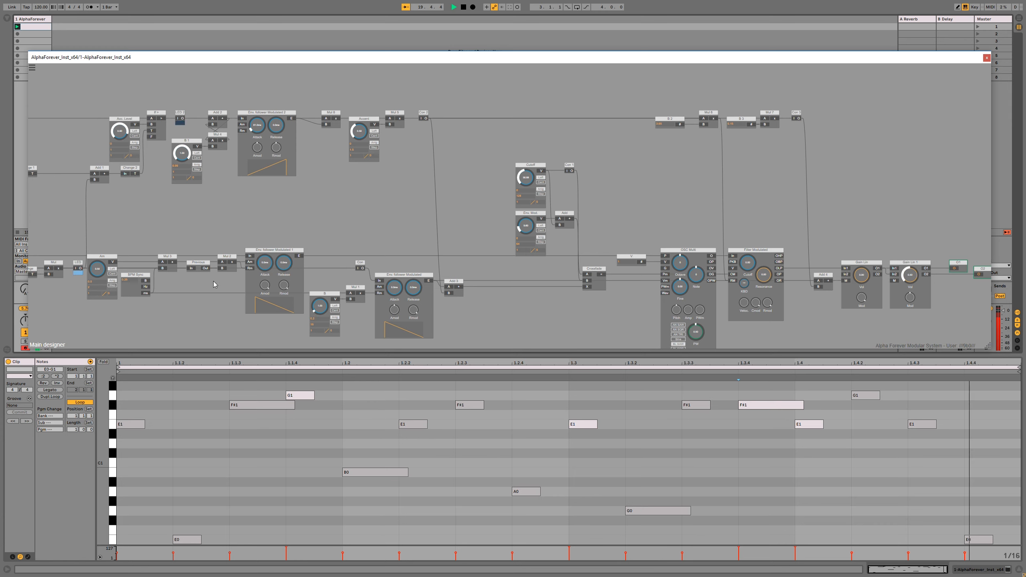
pyautogui.click(318, 319)
pyautogui.write('1')
pyautogui.click(228, 326)
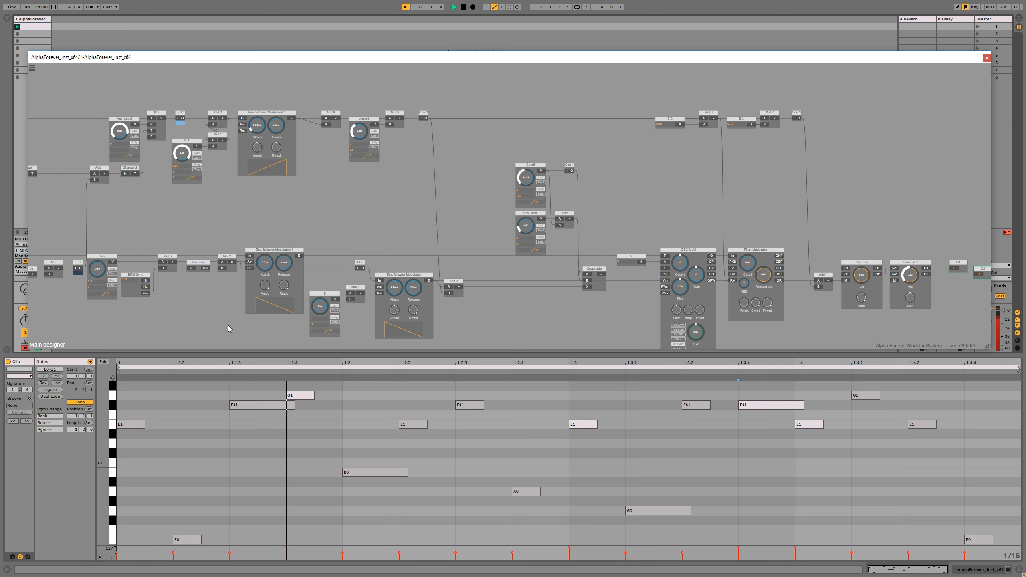
# Step: Restart playback and turn the B knob feeding Mul 1 to about 1.23
pyautogui.click(463, 7)
pyautogui.click(130, 281)
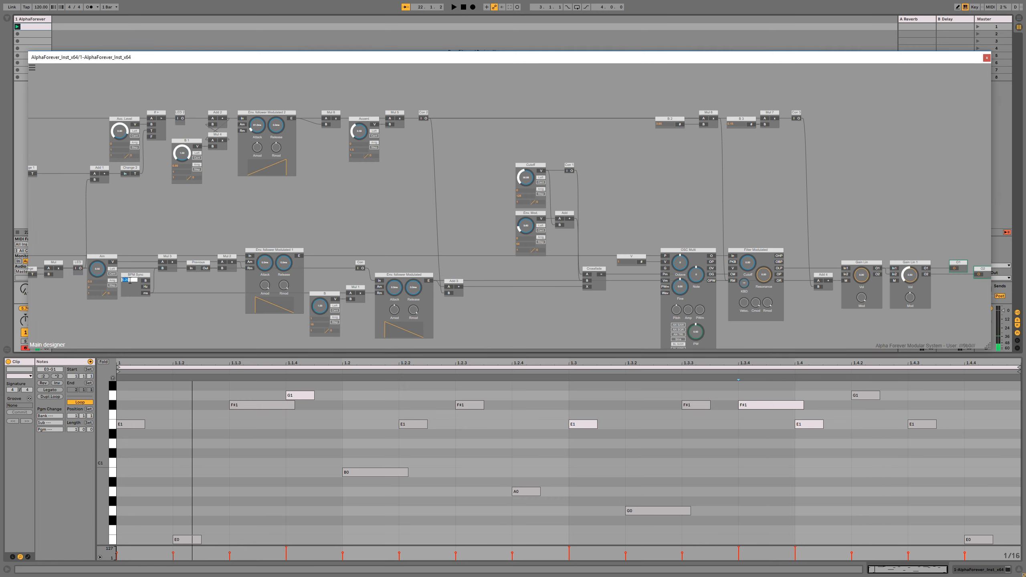
pyautogui.click(147, 332)
pyautogui.click(454, 7)
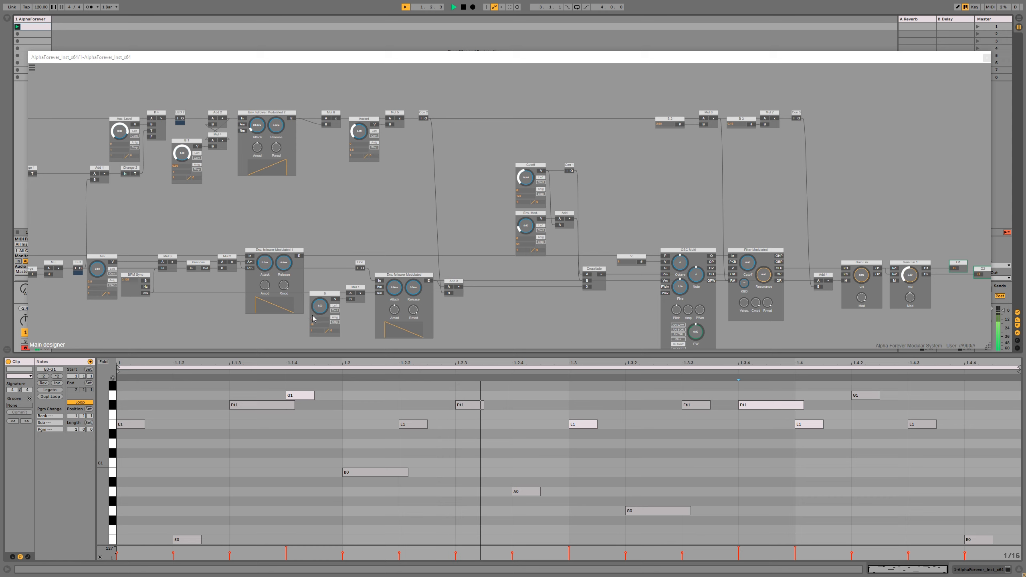
pyautogui.moveTo(320, 310); pyautogui.dragTo(321, 308)
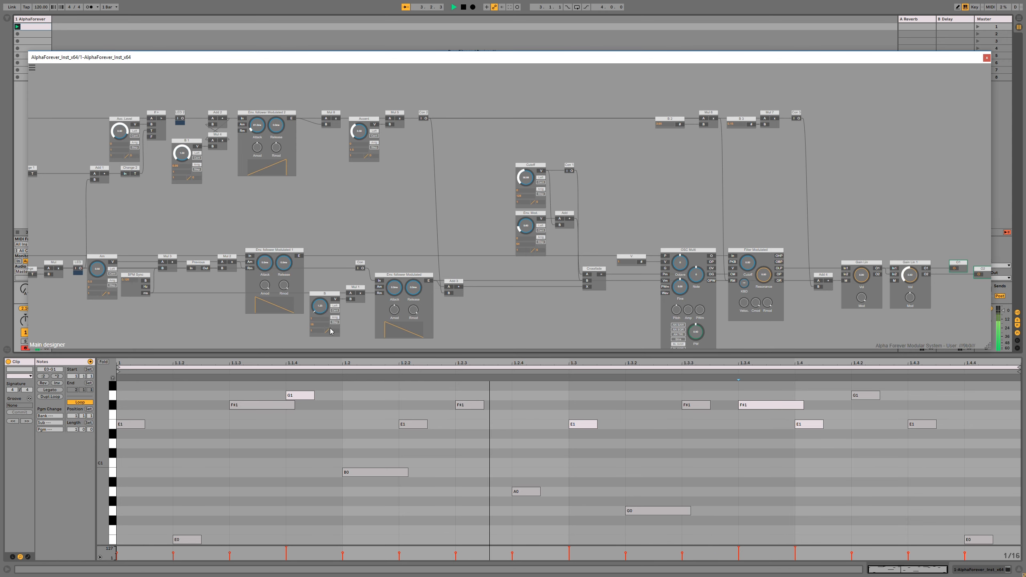
# Step: Lower the Gain Lin 1 volume while listening, and stop playback
pyautogui.scroll(-4, 542, 270)
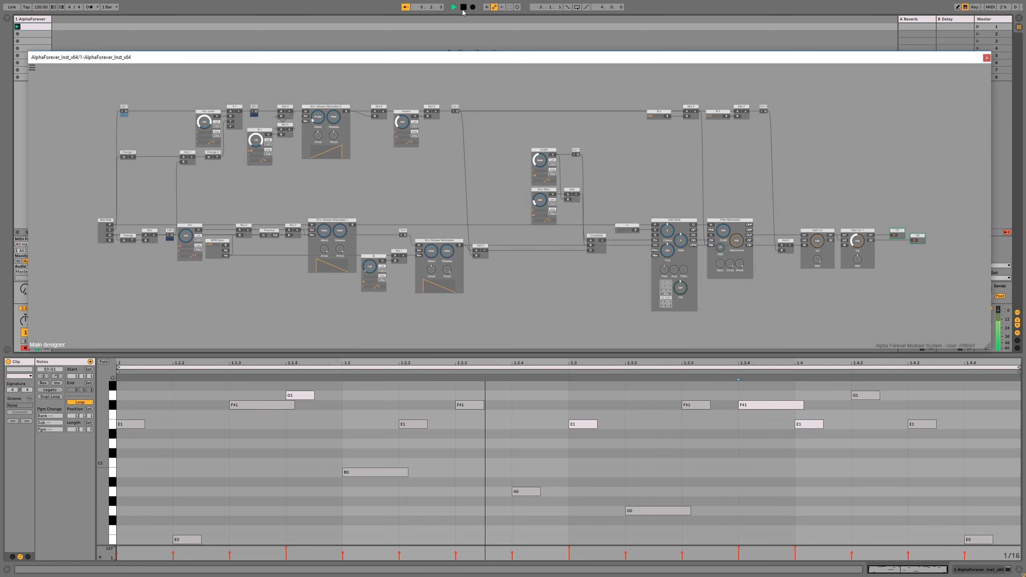
pyautogui.moveTo(858, 242); pyautogui.dragTo(858, 254)
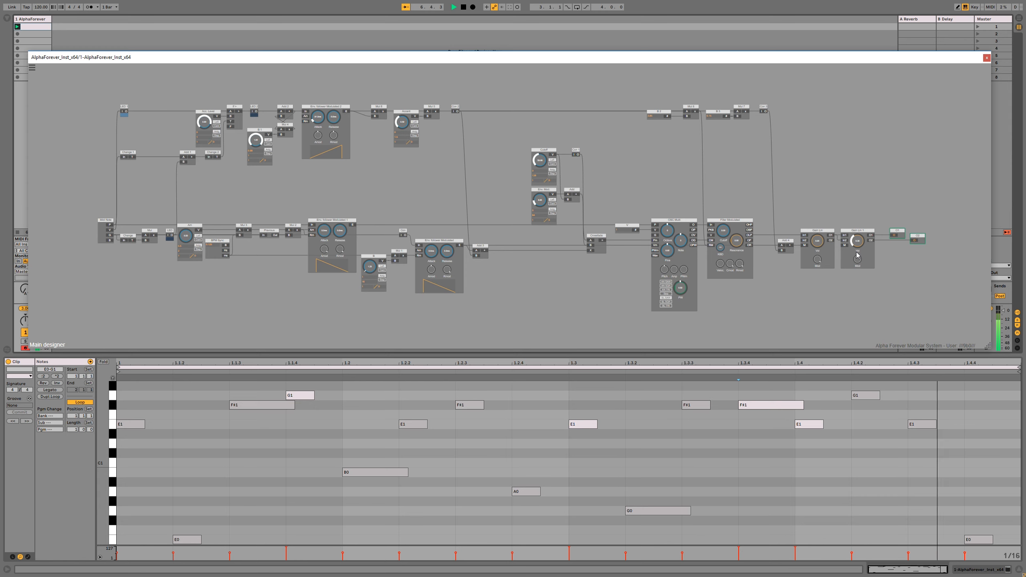
pyautogui.click(464, 7)
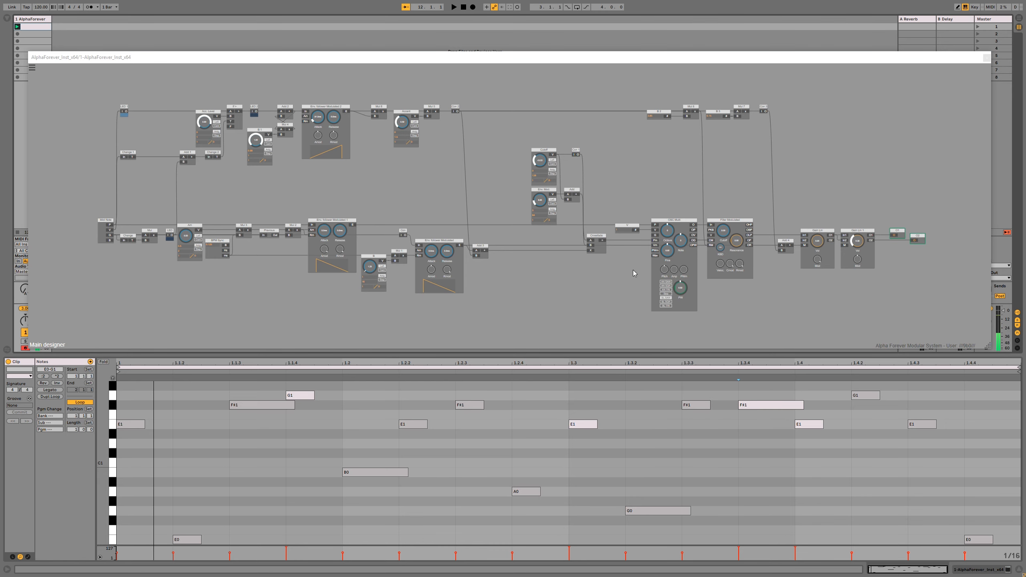
# Step: Shift Gain Lin, Gain Lin 1 and the two output modules right to open a gap after Add 4
pyautogui.moveTo(765, 185); pyautogui.dragTo(682, 177)
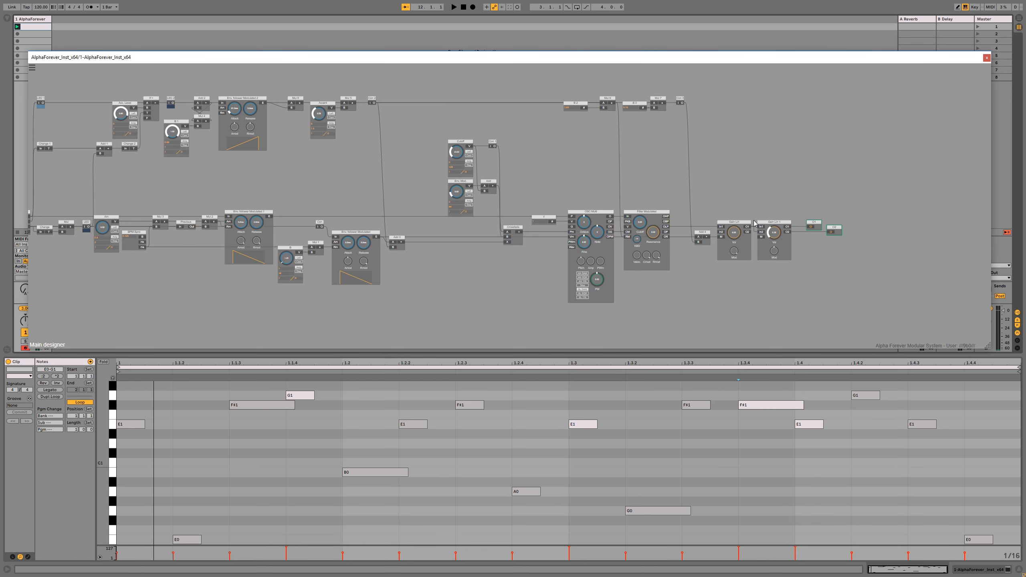
pyautogui.moveTo(805, 248); pyautogui.dragTo(711, 293)
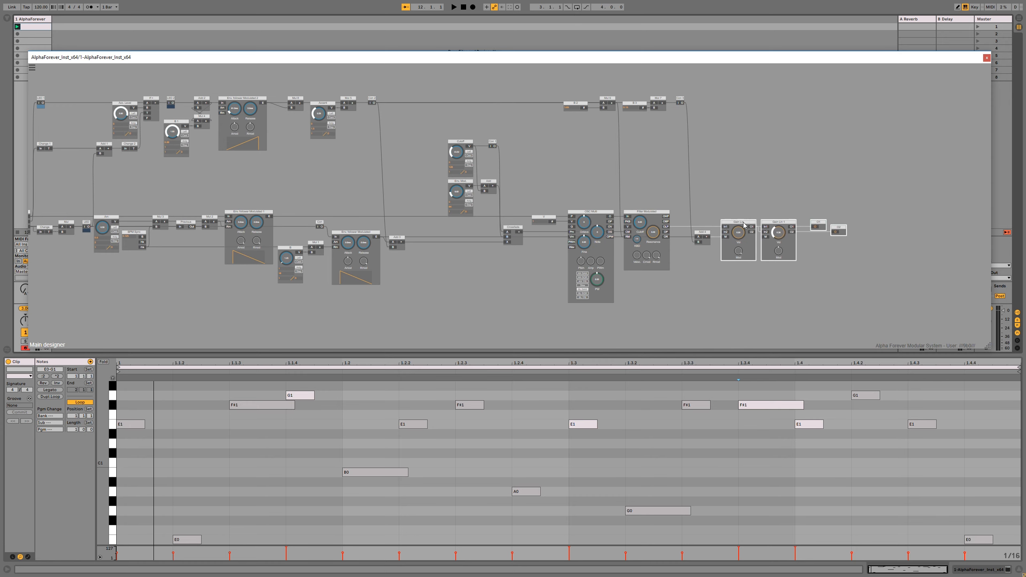
pyautogui.moveTo(734, 228); pyautogui.dragTo(791, 228)
pyautogui.click(751, 261)
pyautogui.scroll(2, 748, 261)
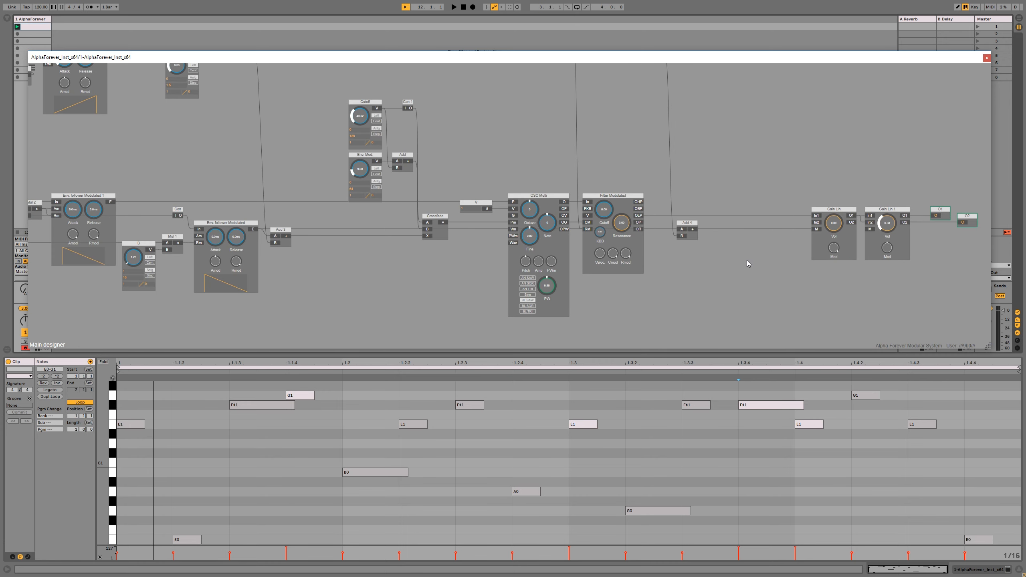
# Step: Insert an Env. follower Modulated module at Add 4's output, before the Gain Lin modules, and start playback
pyautogui.doubleClick(691, 232)
pyautogui.write('env')
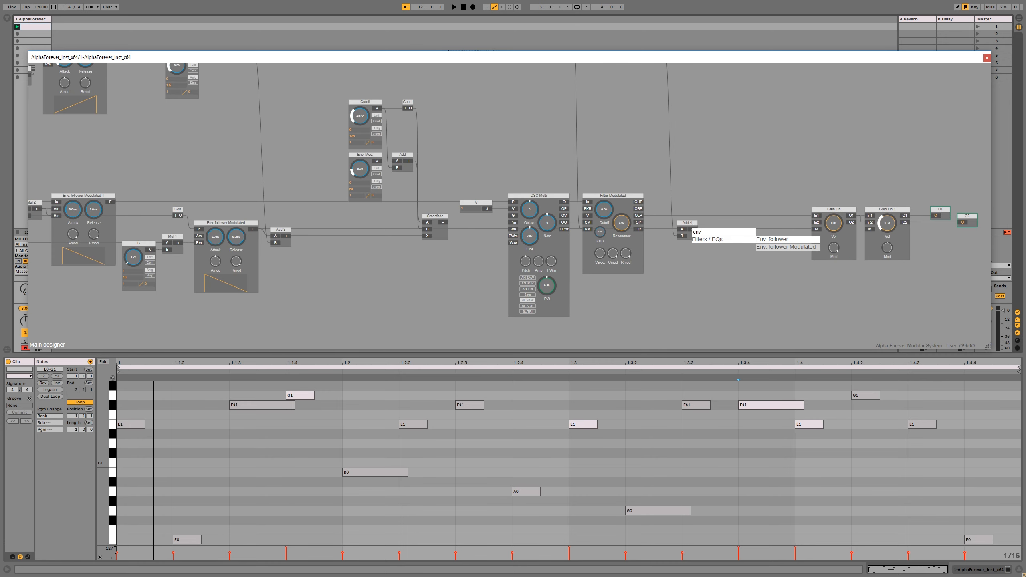
pyautogui.click(800, 247)
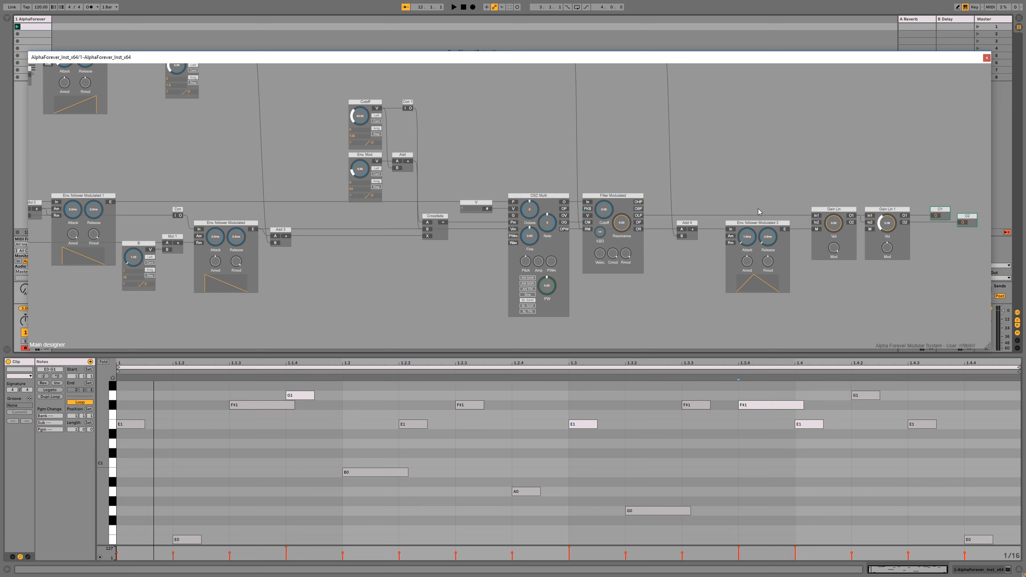
pyautogui.click(454, 7)
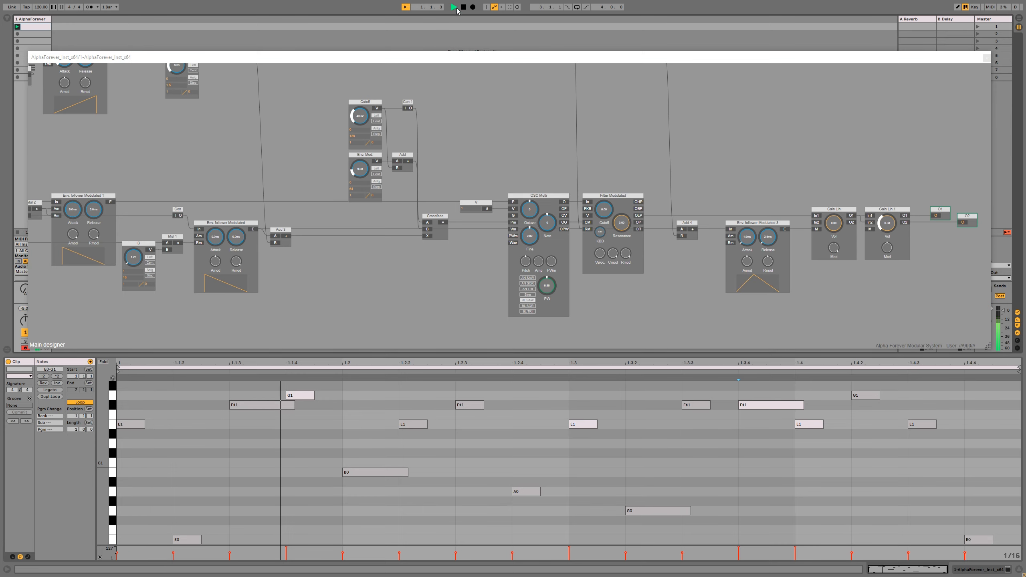
# Step: Move the new envelope follower, both Gain Lin modules and the outputs slightly left, closer to Add 4
pyautogui.scroll(-3, 667, 146)
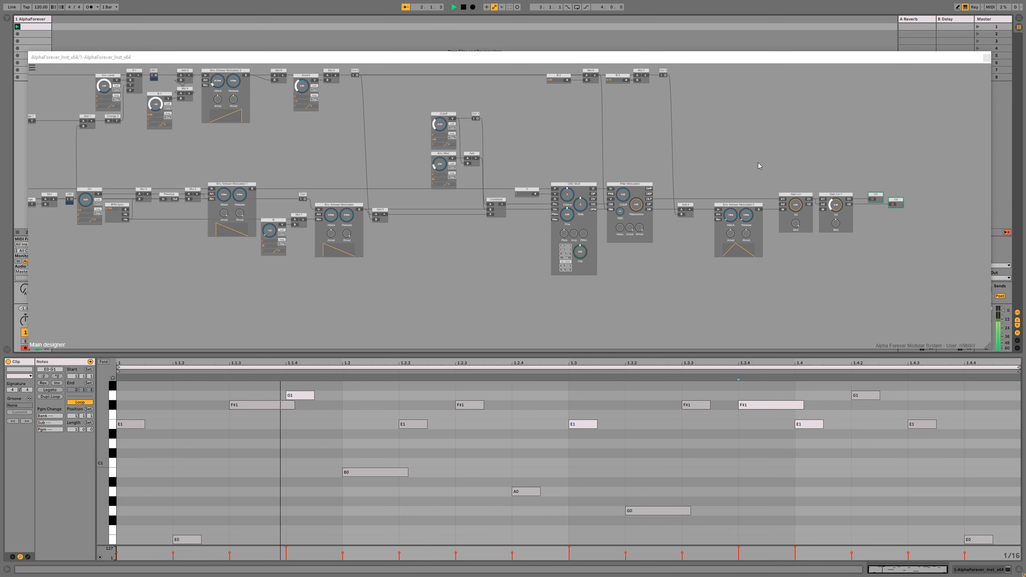
pyautogui.moveTo(759, 162); pyautogui.dragTo(752, 177)
pyautogui.moveTo(905, 187); pyautogui.dragTo(692, 303)
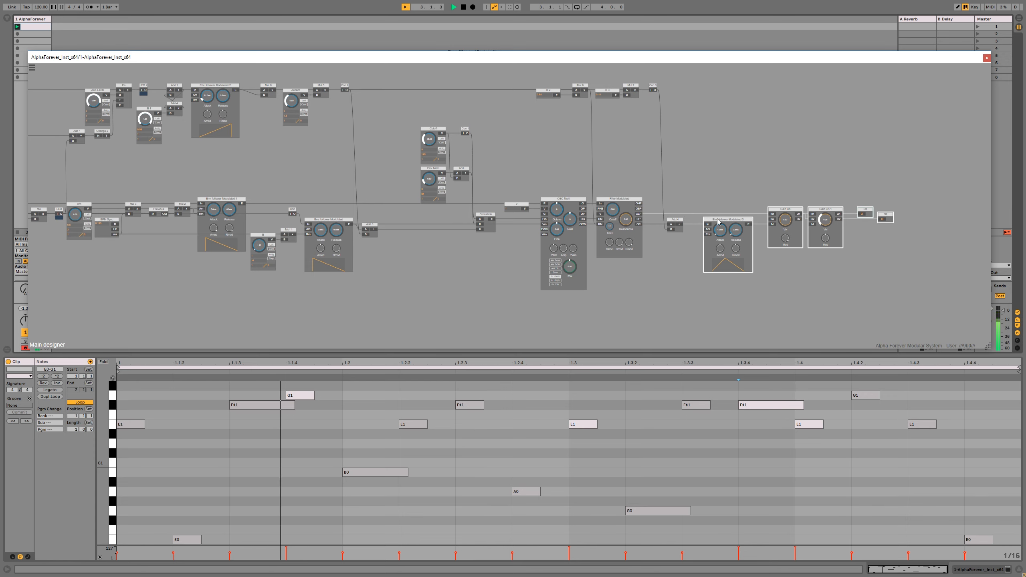
pyautogui.moveTo(709, 239); pyautogui.dragTo(698, 239)
pyautogui.click(683, 168)
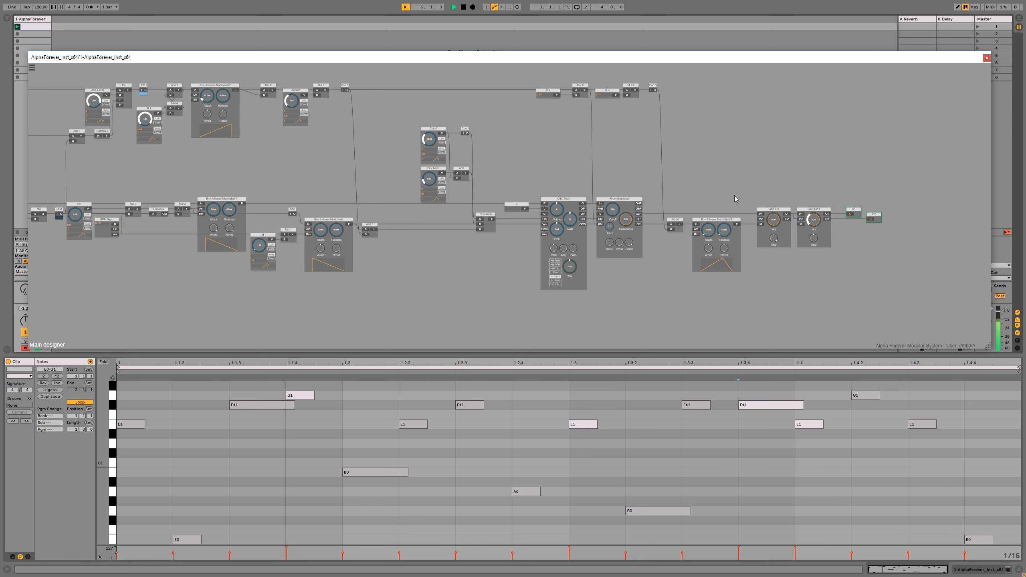
# Step: Lower the Attack of the envelope follower after Add 4, listen to the pattern, and stop playback
pyautogui.moveTo(707, 232); pyautogui.dragTo(711, 258)
pyautogui.moveTo(680, 140); pyautogui.dragTo(681, 142)
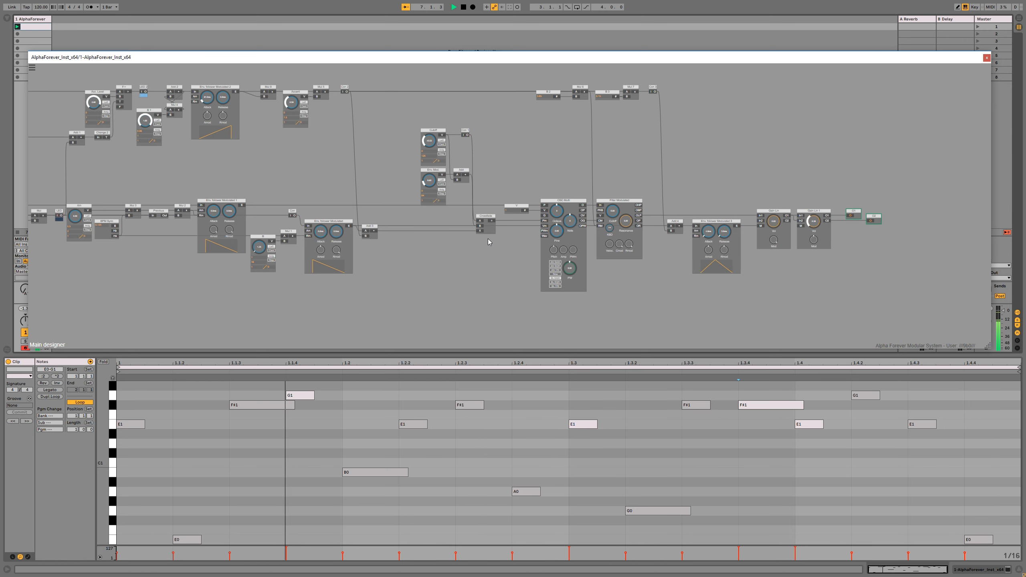
pyautogui.scroll(-2, 460, 269)
pyautogui.scroll(3, 529, 283)
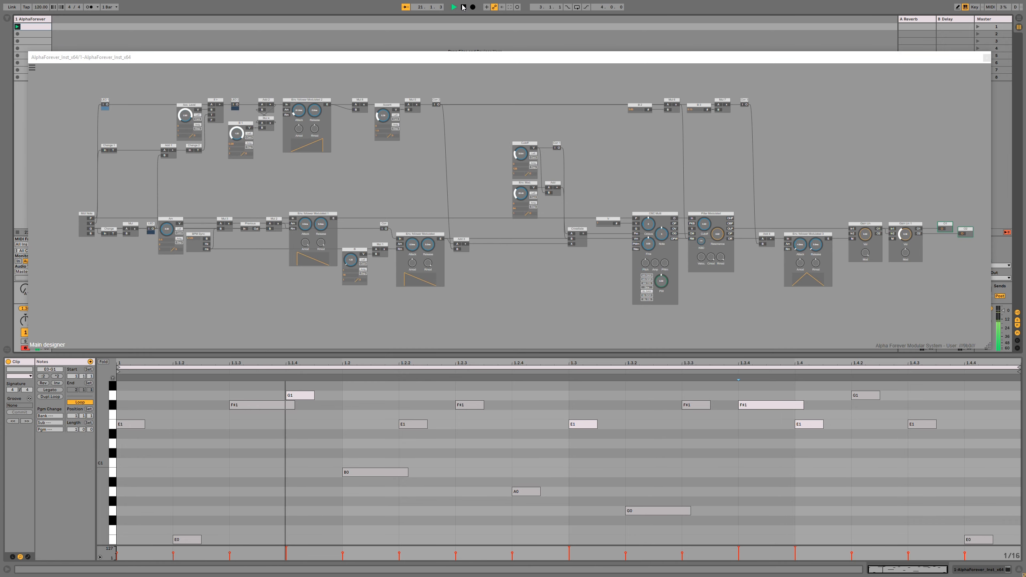
pyautogui.press('space')
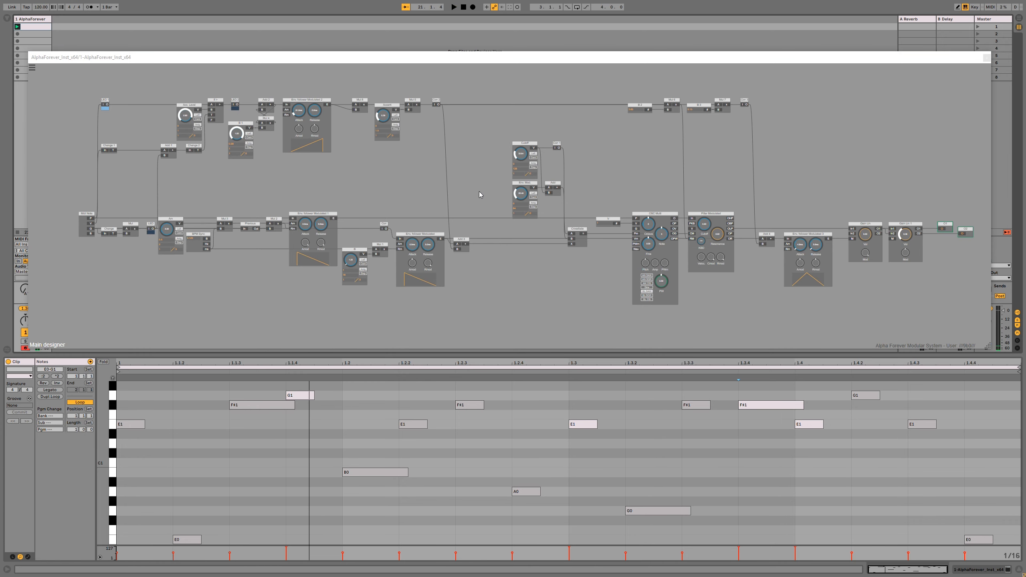
# Step: Create a Saw / Sqr knob on OSC Multi's Wav input and set its maximum to 6
pyautogui.scroll(4, 600, 267)
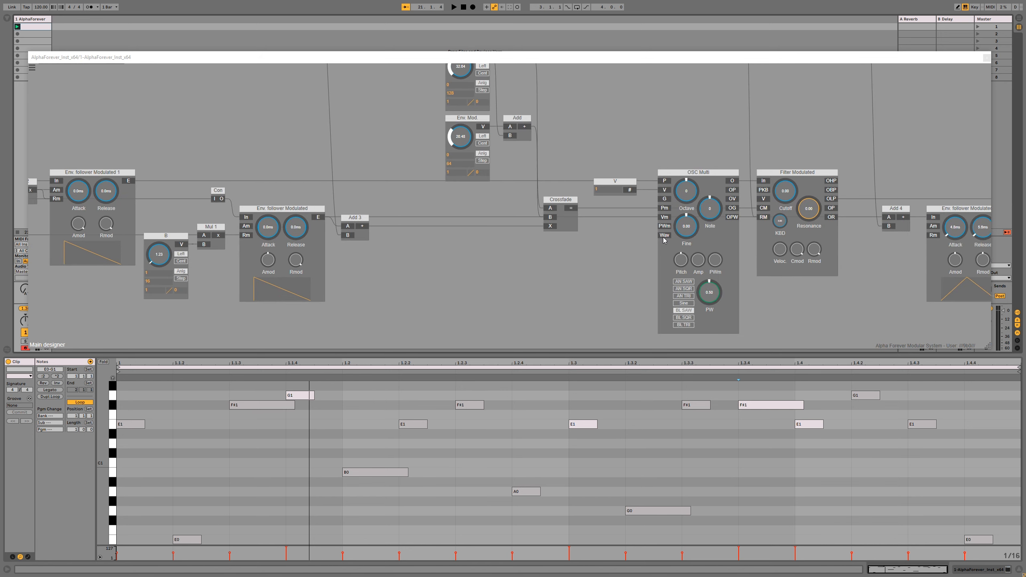
pyautogui.click(664, 237)
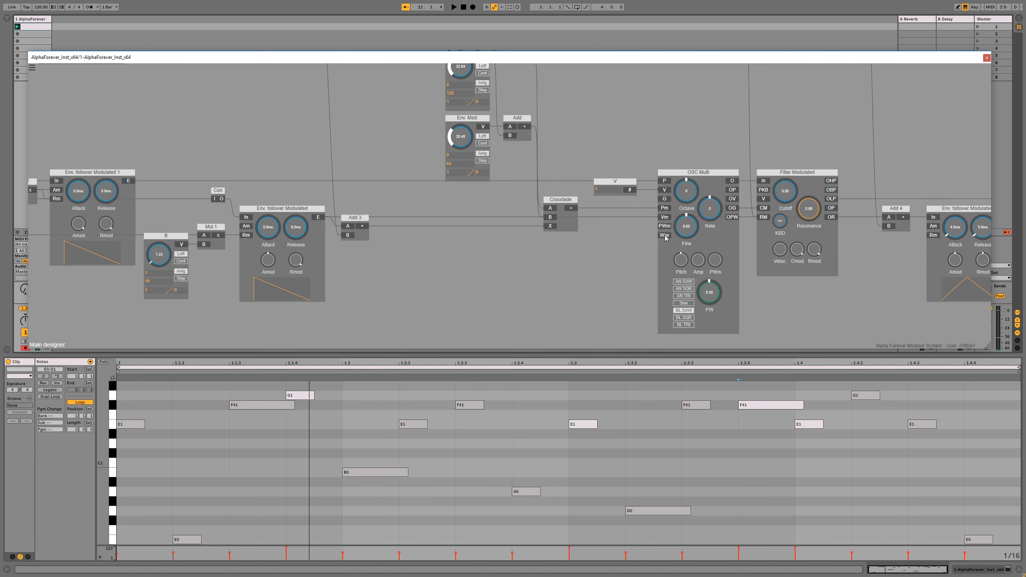
pyautogui.doubleClick(666, 237)
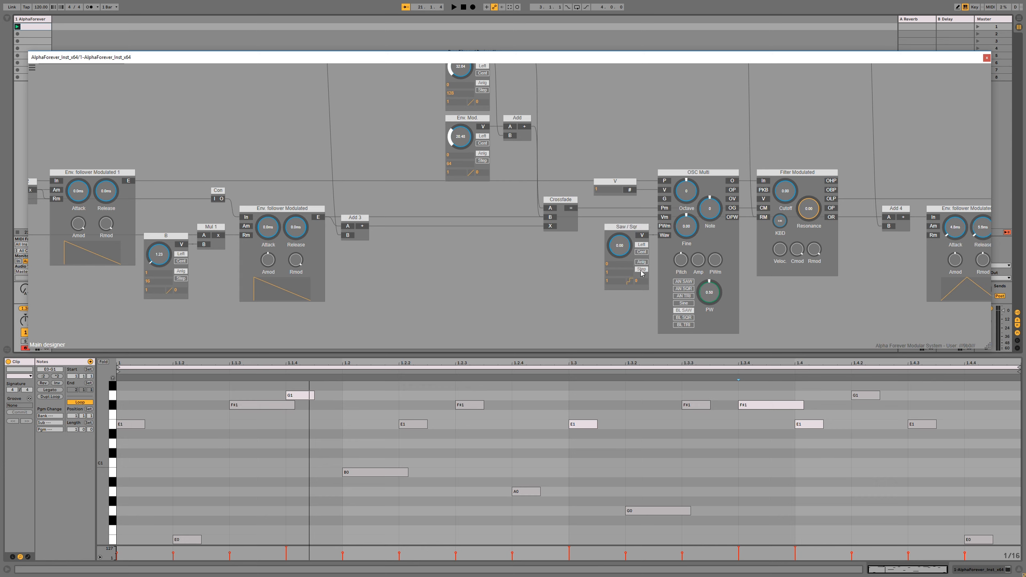
pyautogui.click(611, 273)
pyautogui.write('6')
pyautogui.press('Return')
# Step: Insert a Trunc module between the Saw / Sqr knob and OSC Multi's Wav input, and place both close to the oscillator
pyautogui.scroll(-1, 491, 265)
pyautogui.moveTo(601, 232); pyautogui.dragTo(467, 232)
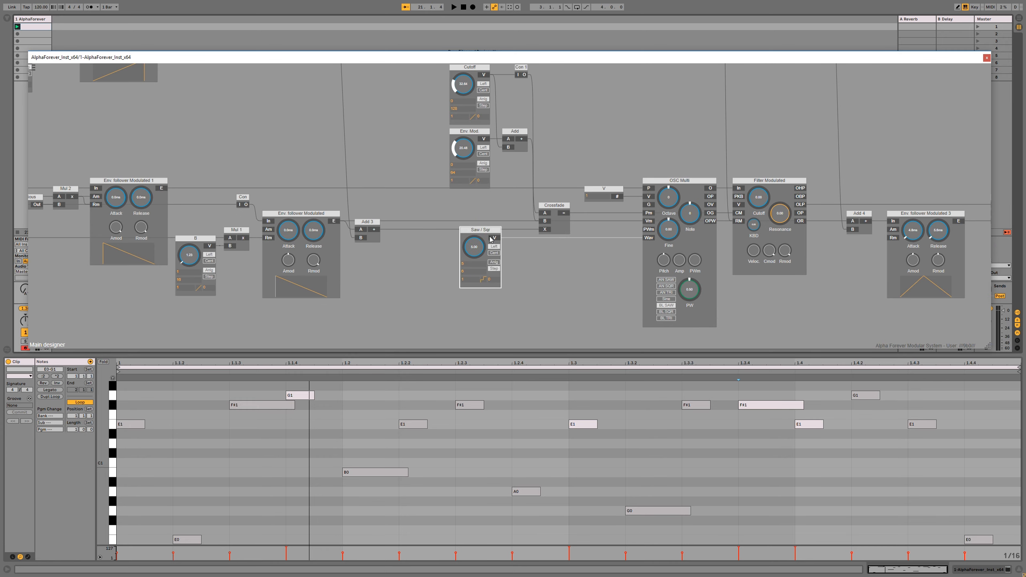
pyautogui.click(494, 239)
pyautogui.write('trunc')
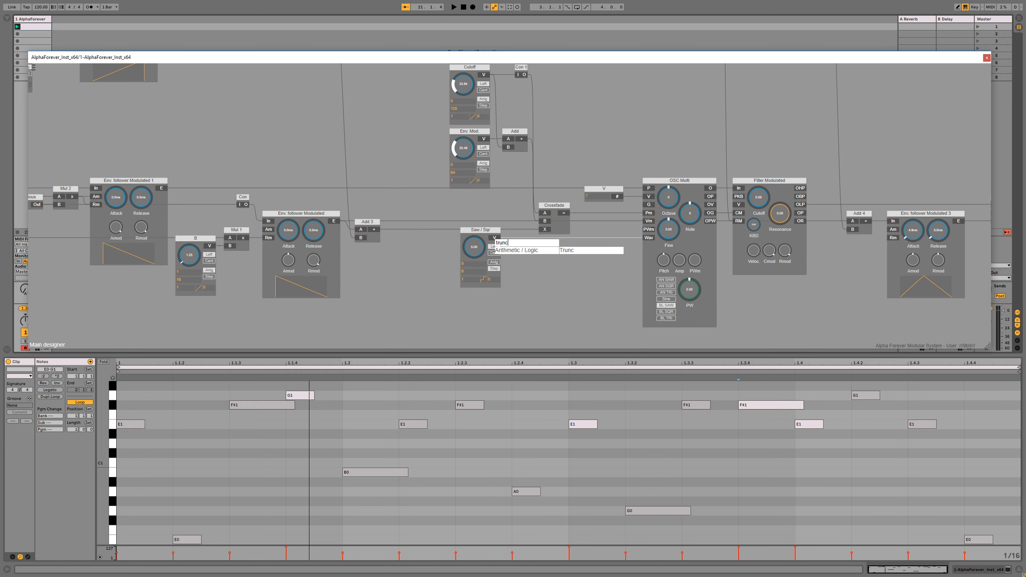
pyautogui.click(561, 251)
pyautogui.moveTo(546, 233); pyautogui.dragTo(609, 230)
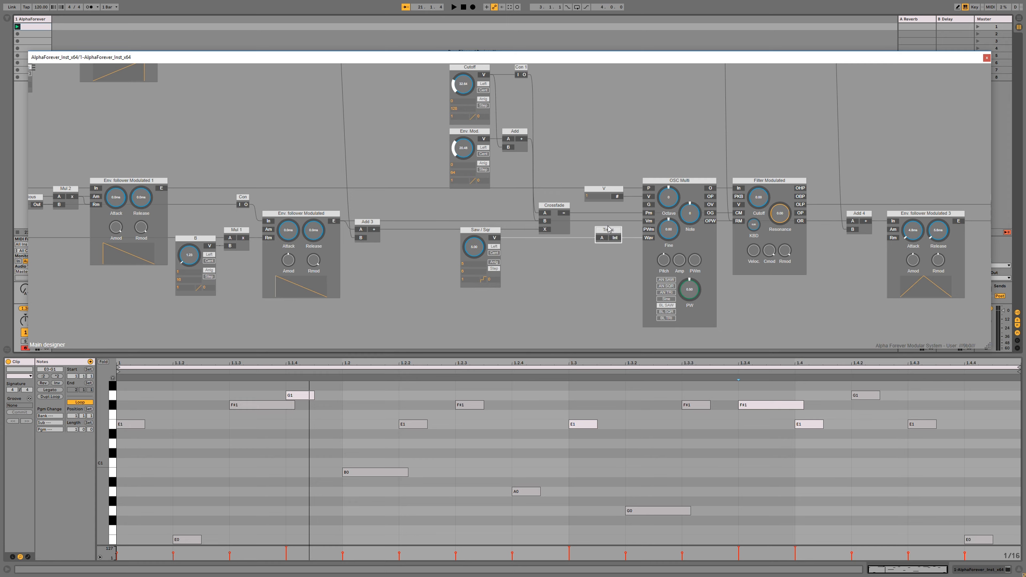
pyautogui.moveTo(489, 234); pyautogui.dragTo(580, 234)
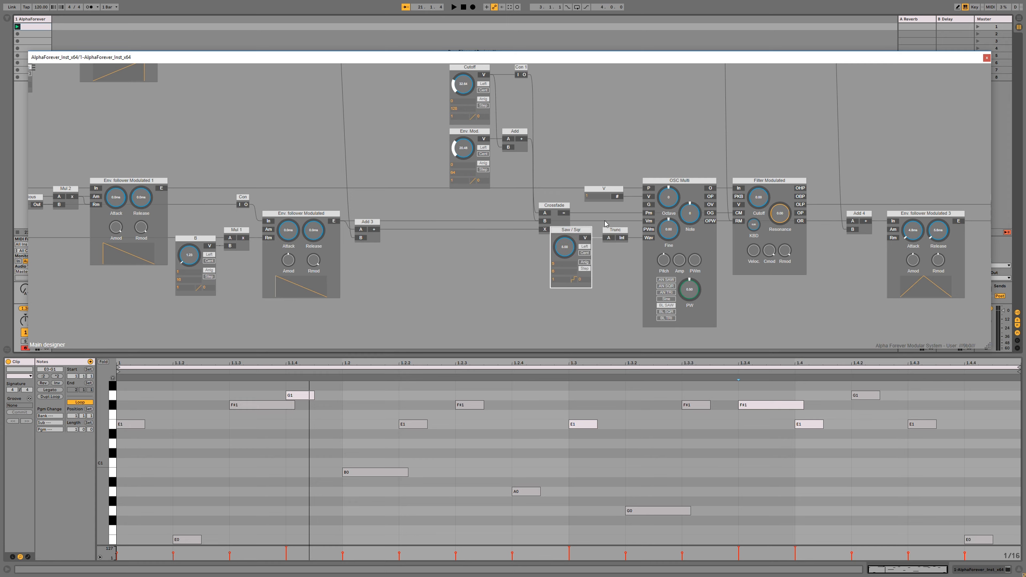
# Step: Shift the Saw / Sqr knob, Trunc, OSC Multi and all modules downstream of the Crossfade right to clear the overlap
pyautogui.scroll(-3, 746, 265)
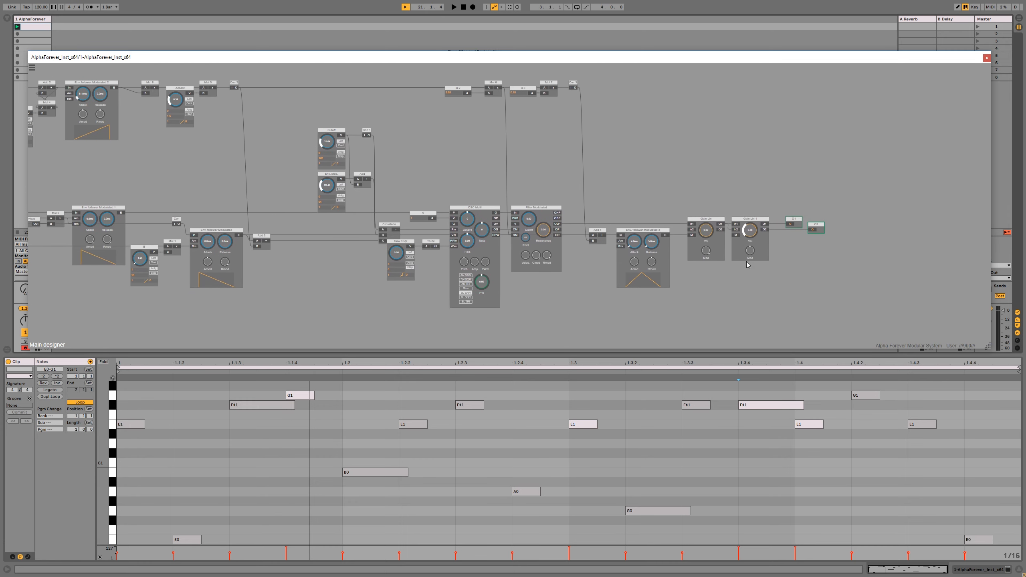
pyautogui.scroll(-1, 747, 265)
pyautogui.moveTo(842, 318); pyautogui.dragTo(438, 84)
pyautogui.moveTo(438, 246); pyautogui.dragTo(457, 246)
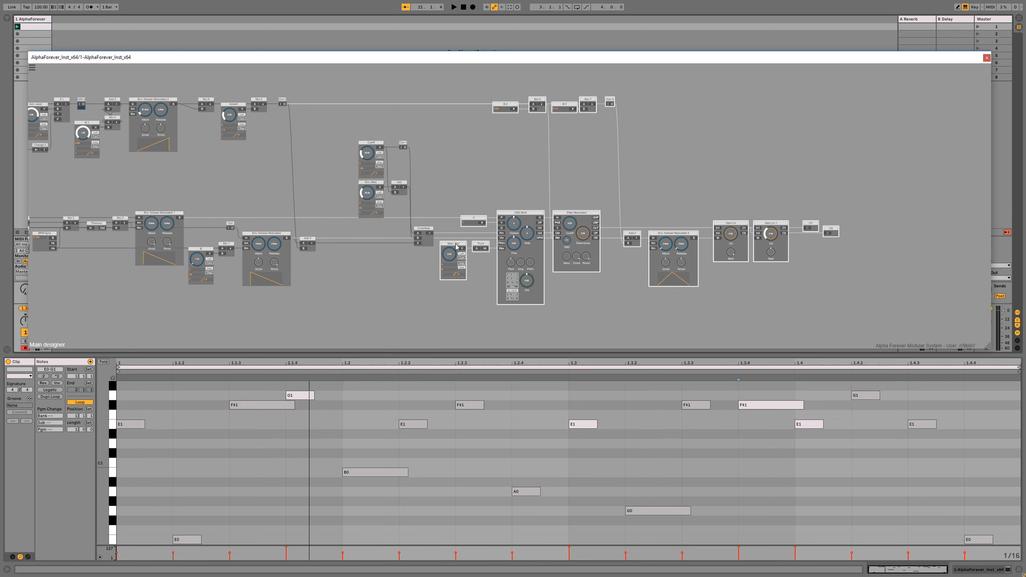
# Step: Show the AlphaForever device's parameter list in the device view and enlarge the patch designer window down to it
pyautogui.click(467, 178)
pyautogui.moveTo(538, 165); pyautogui.dragTo(693, 147)
pyautogui.click(44, 31)
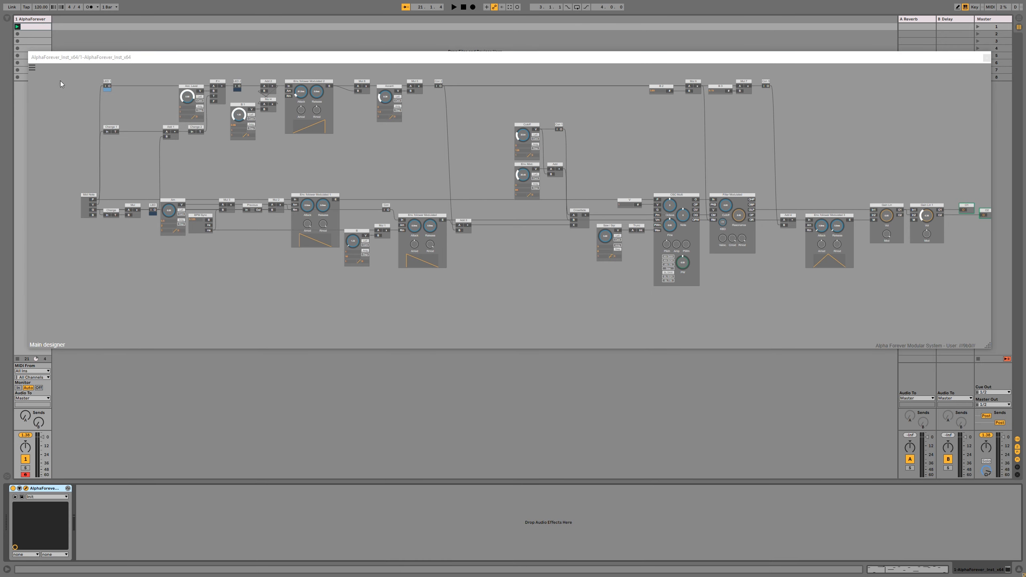
pyautogui.click(19, 488)
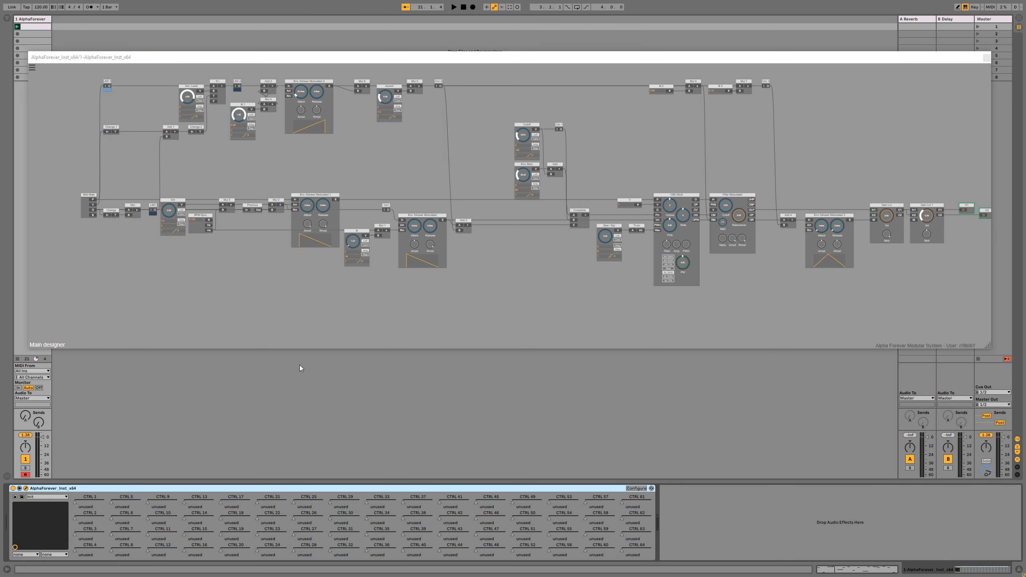
pyautogui.moveTo(989, 350); pyautogui.dragTo(998, 478)
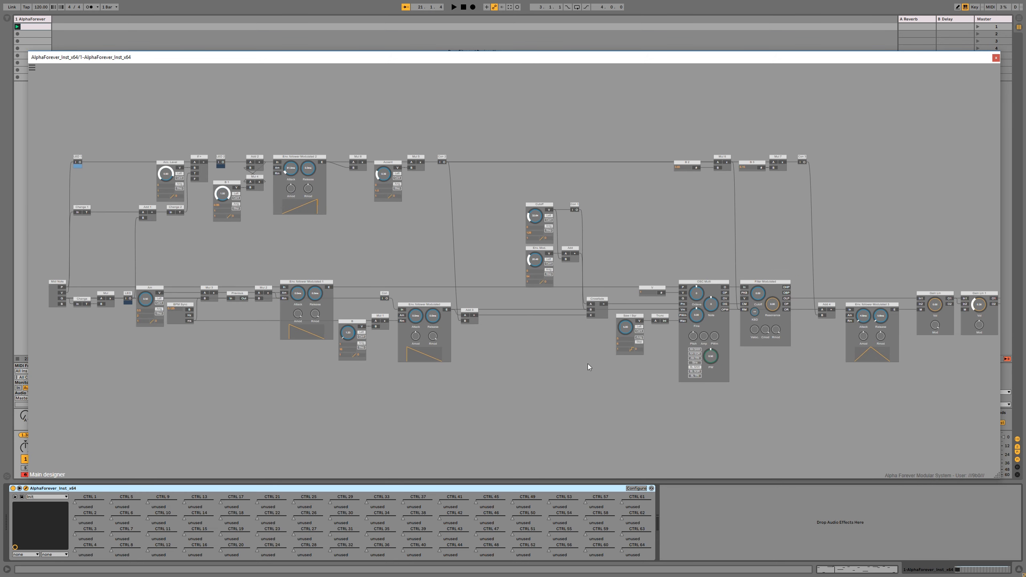
# Step: Assign the Saw / Sqr knob to CTRL 1 and the Cutoff knob to CTRL 2
pyautogui.click(639, 350)
pyautogui.write('1')
pyautogui.press('Return')
pyautogui.click(548, 239)
pyautogui.press('Return')
# Step: Shift Filter Modulated and all modules downstream of it right to open a gap after OSC Multi
pyautogui.moveTo(830, 279); pyautogui.dragTo(542, 248)
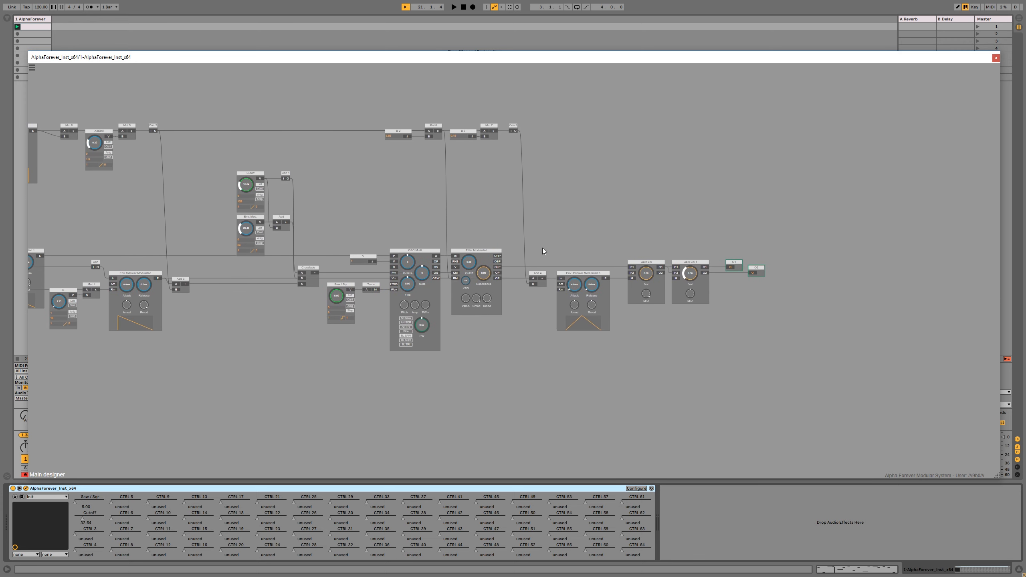
pyautogui.moveTo(801, 366); pyautogui.dragTo(446, 228)
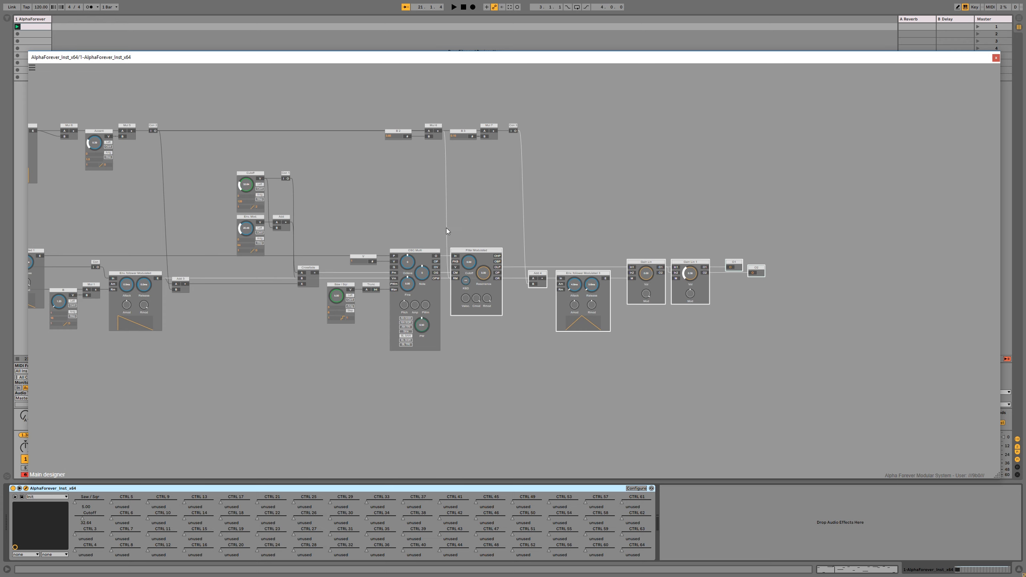
pyautogui.click(418, 172)
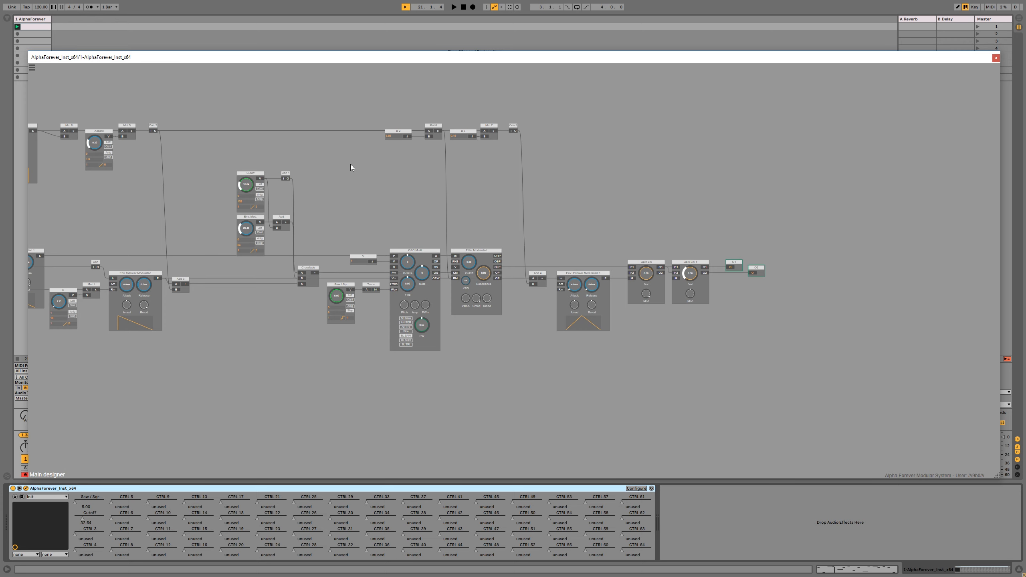
pyautogui.moveTo(379, 184); pyautogui.dragTo(449, 210)
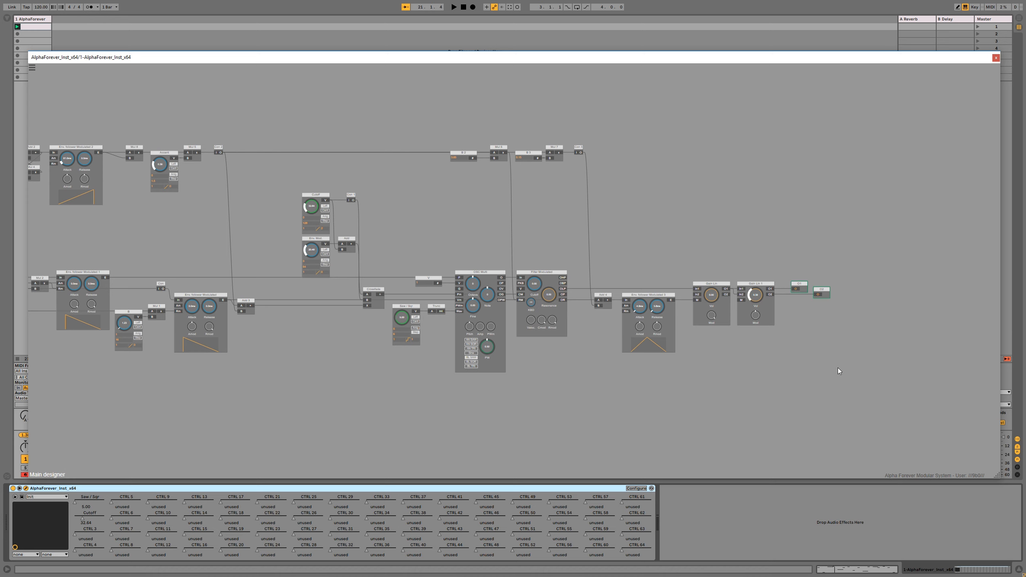
pyautogui.moveTo(838, 370); pyautogui.dragTo(510, 225)
pyautogui.moveTo(533, 279); pyautogui.dragTo(604, 278)
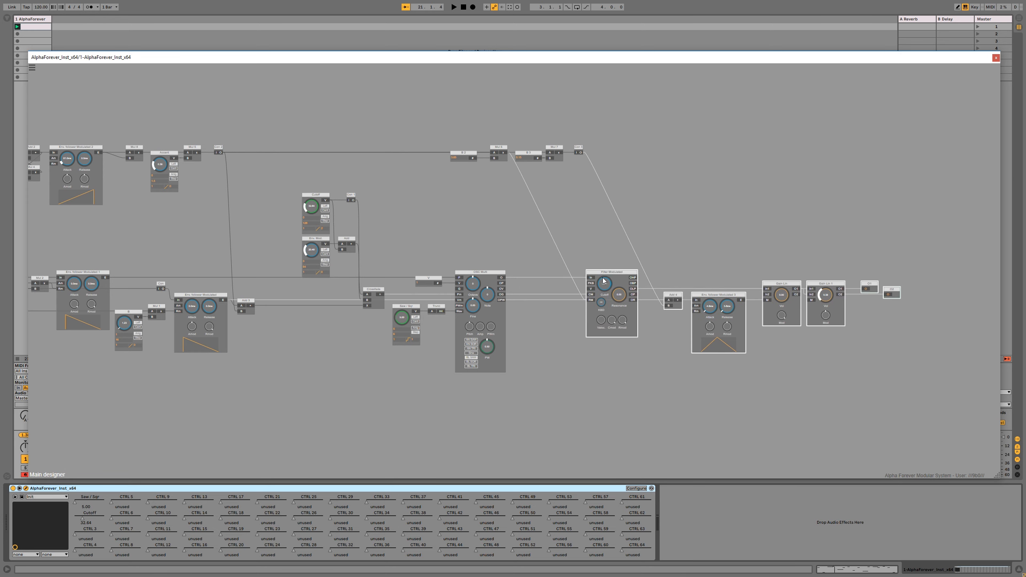
pyautogui.click(563, 308)
# Step: Insert an Add module between Mul 6 and Filter Modulated's RM input, and place it just before the filter
pyautogui.scroll(2, 570, 247)
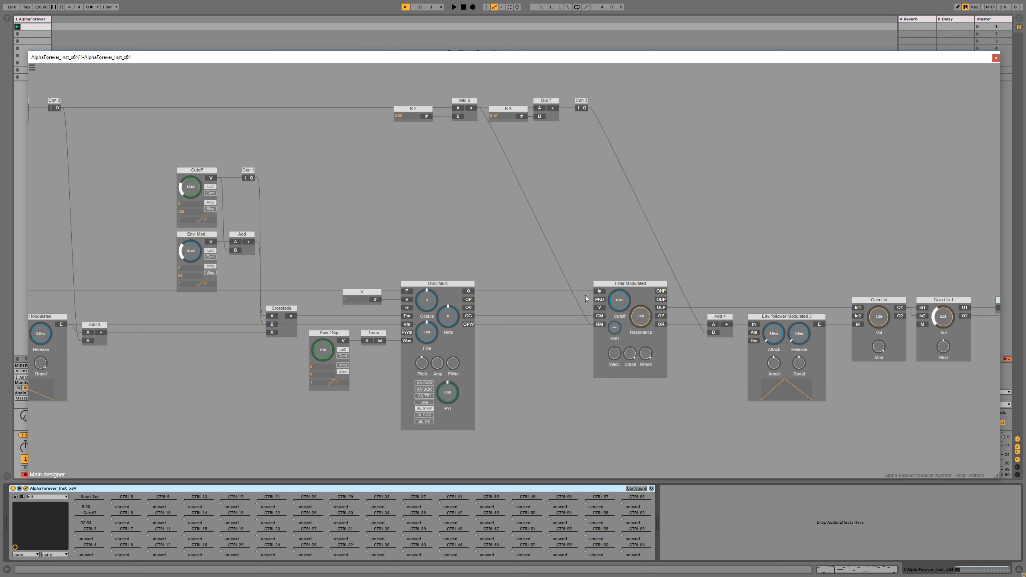
pyautogui.rightClick(600, 326)
pyautogui.moveTo(624, 337)
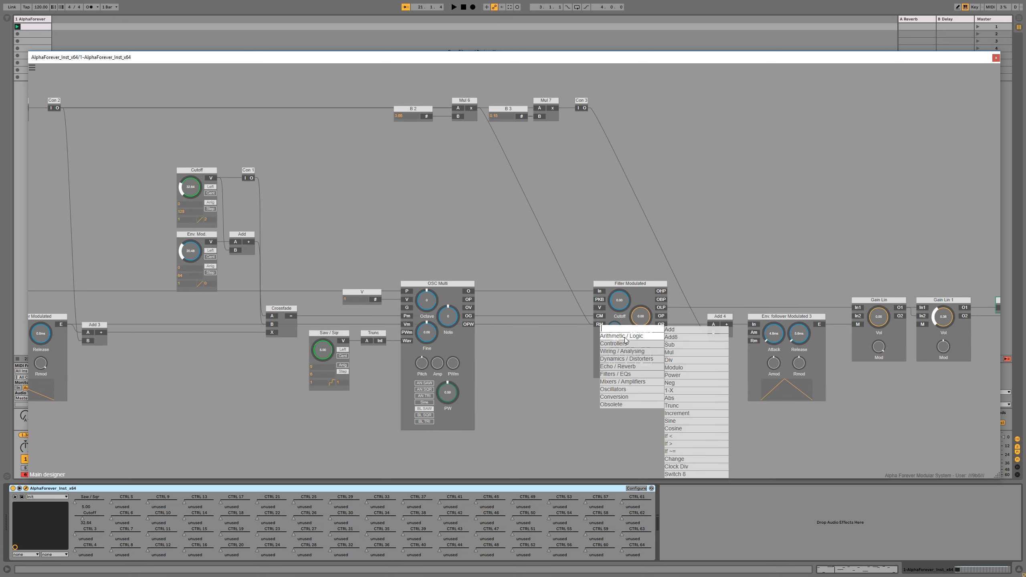
pyautogui.click(673, 331)
pyautogui.moveTo(546, 317); pyautogui.dragTo(571, 319)
pyautogui.click(568, 309)
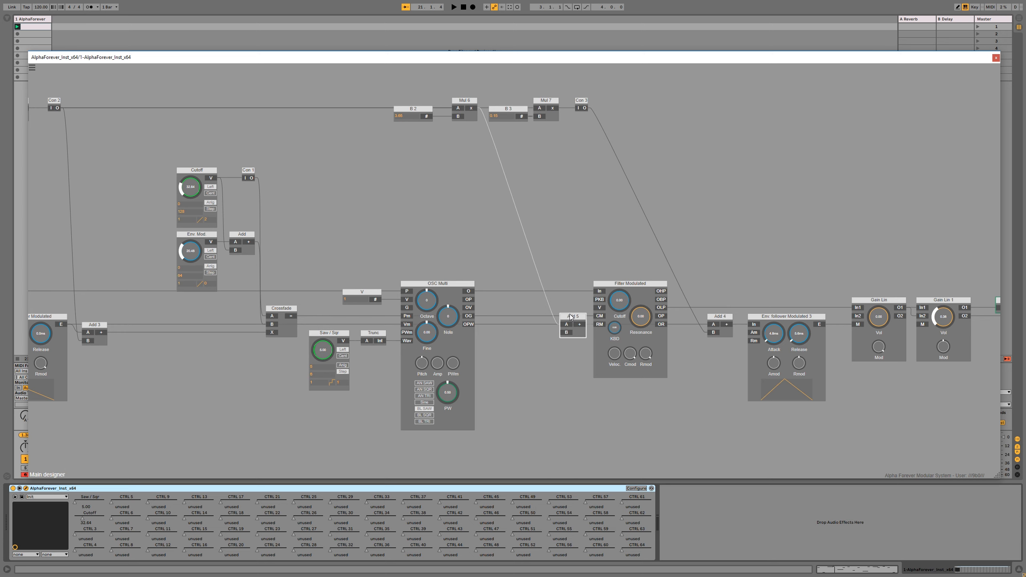
# Step: Create a knob on the new Add module's B input, set its maximum to 10, and turn it fully up
pyautogui.doubleClick(565, 332)
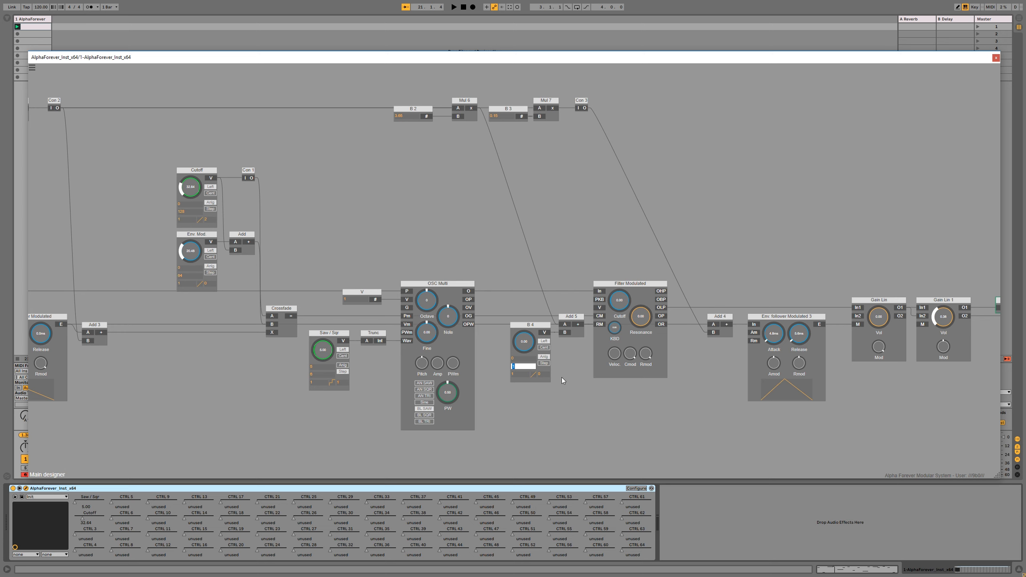
pyautogui.press('Return')
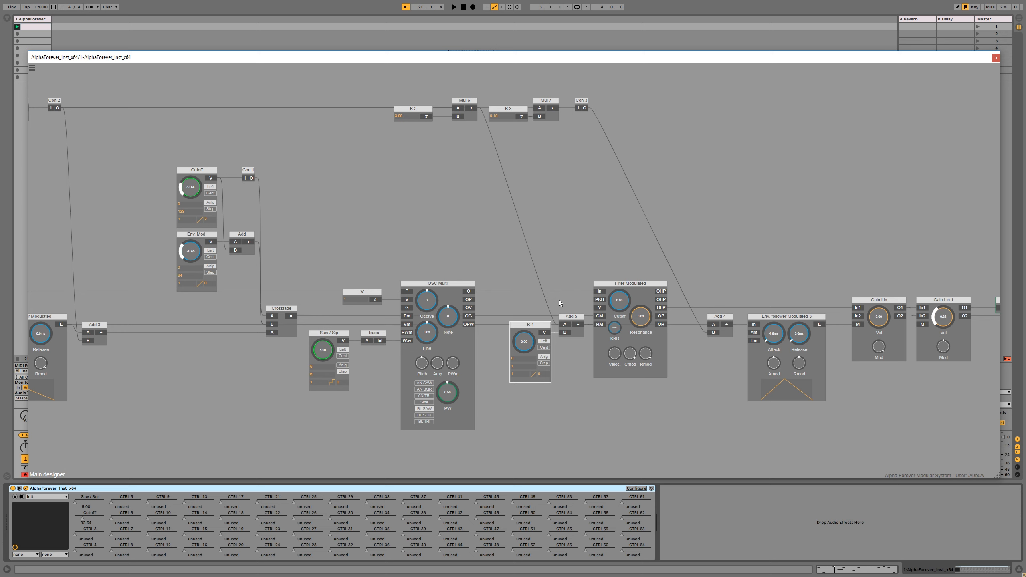
pyautogui.click(520, 366)
pyautogui.write('10')
pyautogui.press('Return')
pyautogui.moveTo(527, 352); pyautogui.dragTo(536, 240)
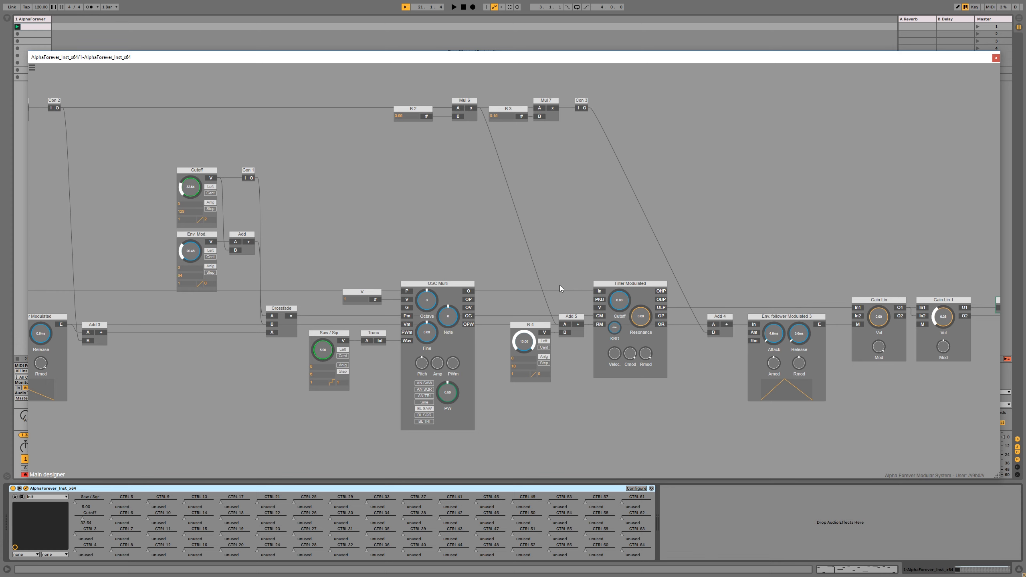
# Step: Move B 2, Mul 6, B 3, Mul 7 and the connector after them right to line up with Add 5 and Add 4
pyautogui.scroll(-1, 560, 285)
pyautogui.moveTo(623, 241); pyautogui.dragTo(561, 246)
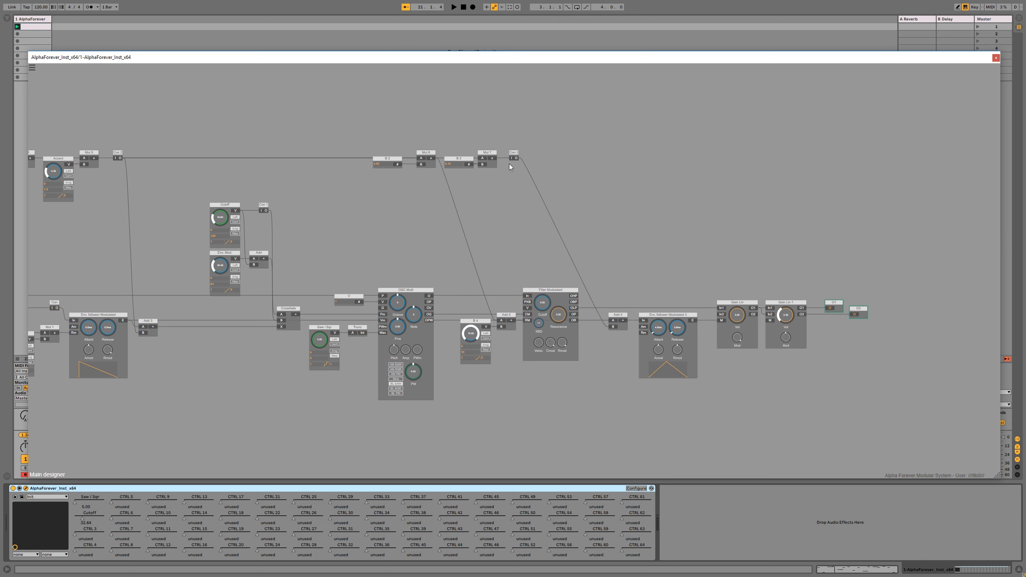
pyautogui.moveTo(339, 119); pyautogui.dragTo(596, 197)
pyautogui.moveTo(519, 153); pyautogui.dragTo(585, 153)
pyautogui.click(596, 157)
pyautogui.click(599, 163)
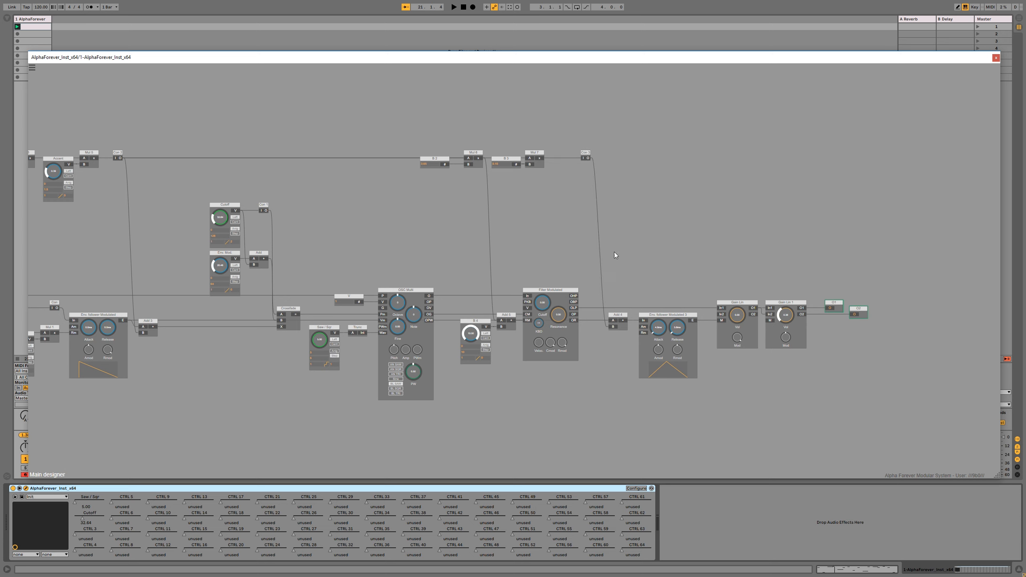
# Step: Rename the knob feeding Add 5 as Resonance and assign it to CTRL 3
pyautogui.doubleClick(481, 320)
pyautogui.write('Resonance')
pyautogui.click(521, 274)
pyautogui.click(483, 360)
# Step: Assign the Env. Mod knob to CTRL 4 and the Accent knob to CTRL 5
pyautogui.moveTo(497, 403); pyautogui.dragTo(578, 425)
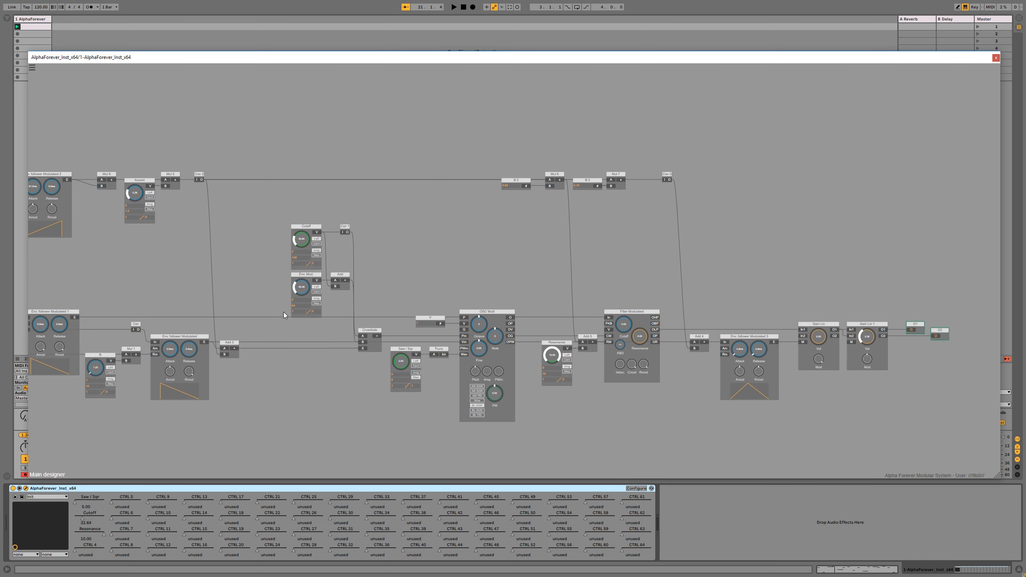
pyautogui.click(412, 276)
pyautogui.moveTo(389, 284); pyautogui.dragTo(642, 330)
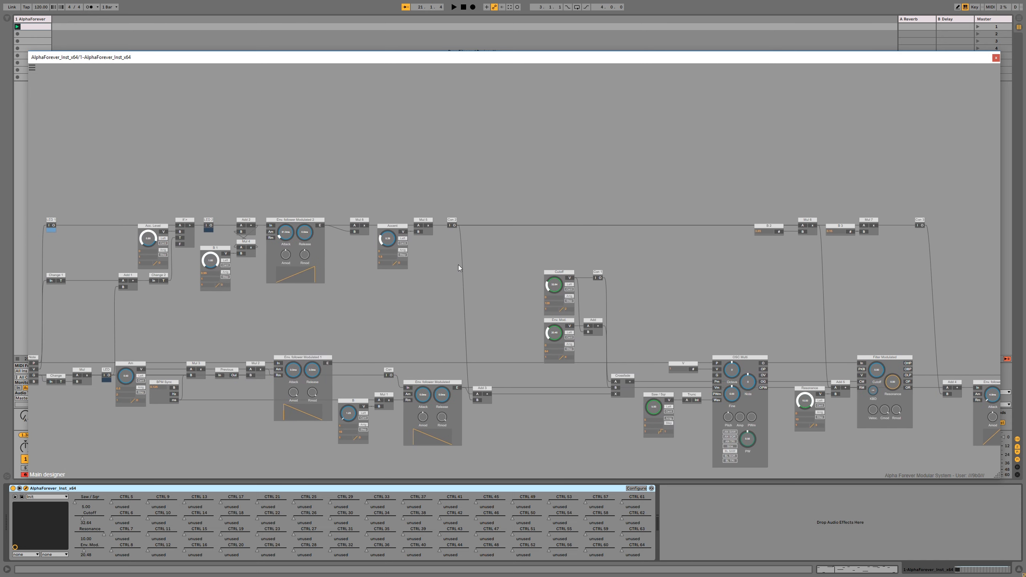
pyautogui.click(400, 263)
pyautogui.write('5')
pyautogui.press('Return')
# Step: Move Gain Lin 1 and the outputs right, then create a Volume knob on Gain Lin 1's M input and assign it to CTRL 6
pyautogui.moveTo(742, 327); pyautogui.dragTo(357, 272)
pyautogui.moveTo(857, 288); pyautogui.dragTo(708, 387)
pyautogui.moveTo(740, 329); pyautogui.dragTo(768, 273)
pyautogui.doubleClick(786, 334)
pyautogui.doubleClick(769, 270)
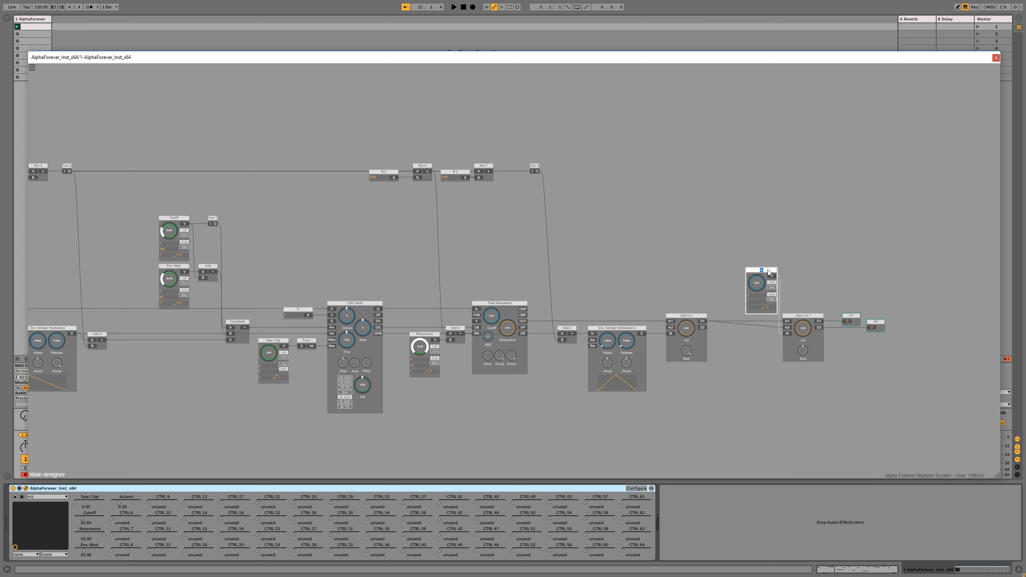
pyautogui.write('Volume')
pyautogui.press('Return')
pyautogui.doubleClick(770, 307)
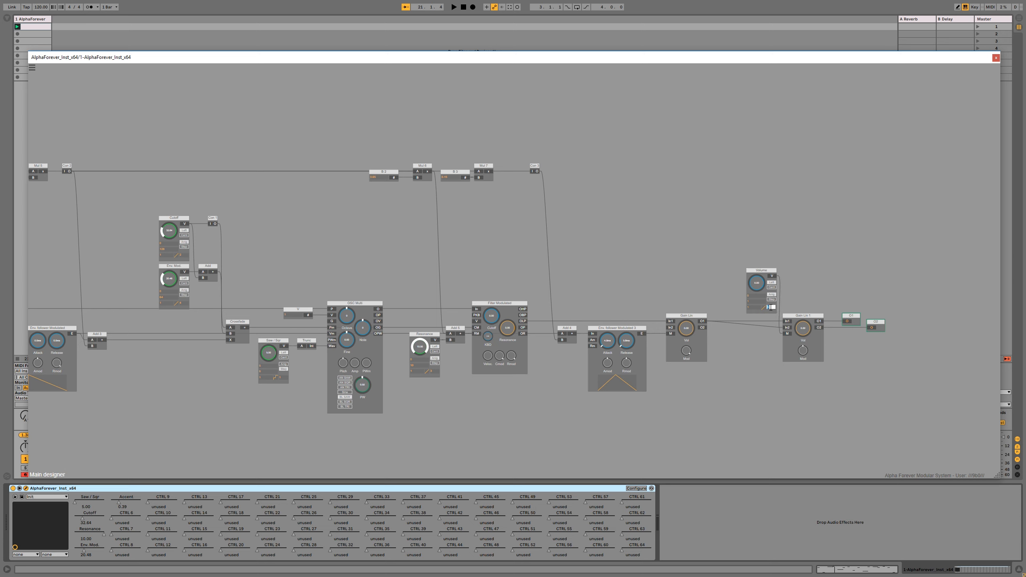
pyautogui.write('6')
pyautogui.press('Return')
# Step: Place the Volume knob above Gain Lin, pull Gain Lin 1 and the outputs back beside it, and raise the volume
pyautogui.moveTo(925, 243); pyautogui.dragTo(732, 422)
pyautogui.moveTo(809, 312); pyautogui.dragTo(739, 310)
pyautogui.click(740, 281)
pyautogui.moveTo(700, 271); pyautogui.dragTo(700, 268)
pyautogui.moveTo(822, 291); pyautogui.dragTo(711, 399)
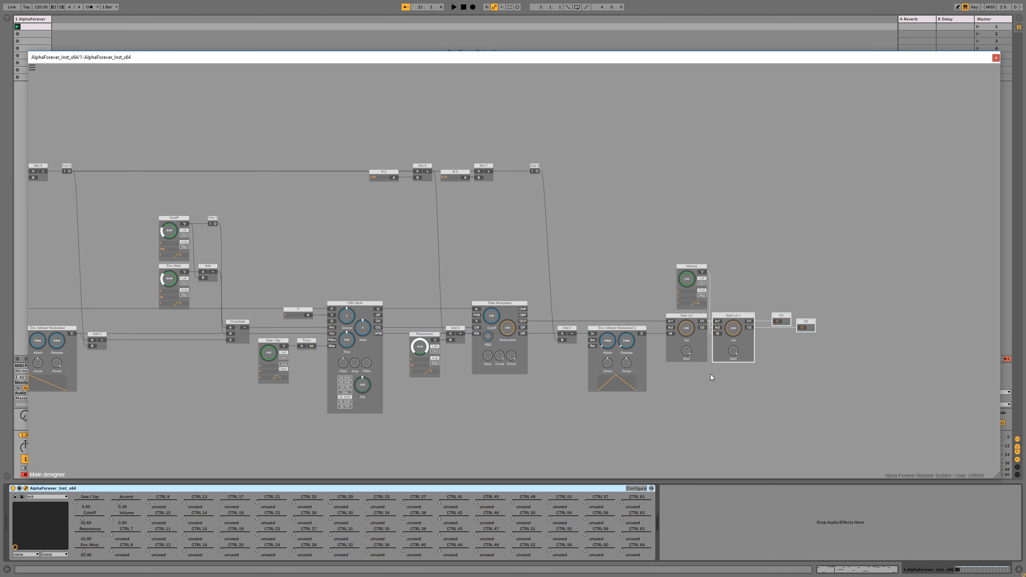
pyautogui.moveTo(719, 315); pyautogui.dragTo(720, 315)
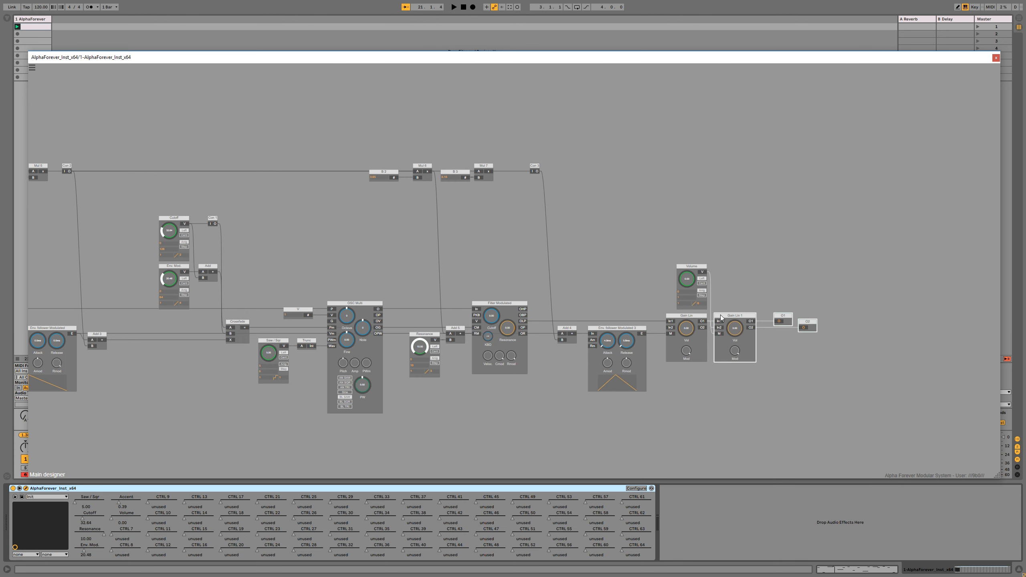
pyautogui.click(710, 225)
pyautogui.moveTo(625, 189); pyautogui.dragTo(746, 192)
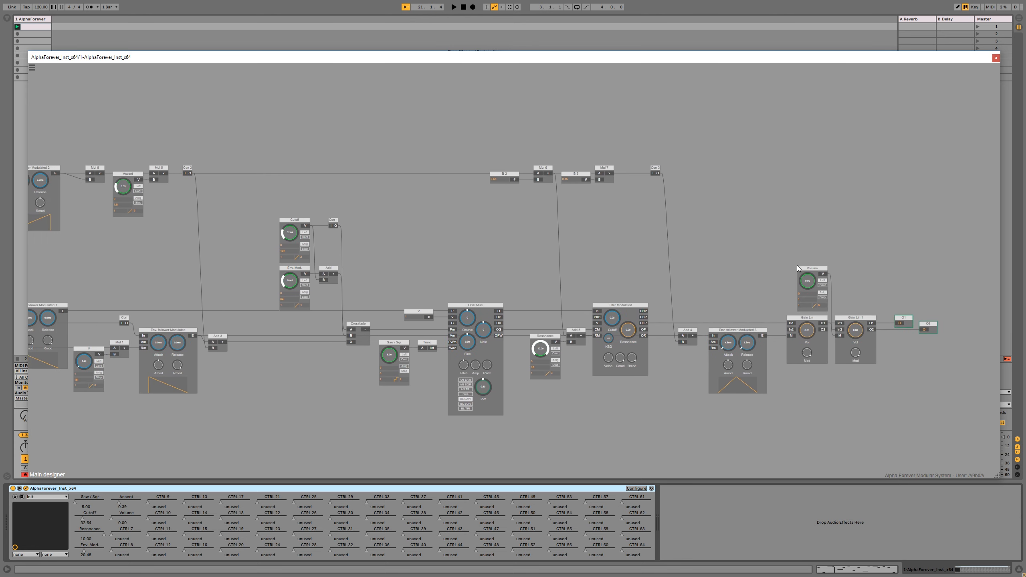
pyautogui.doubleClick(810, 282)
# Step: Rename the knob beside BPM Sync as Slide and assign it to CTRL 7
pyautogui.scroll(-5, 822, 222)
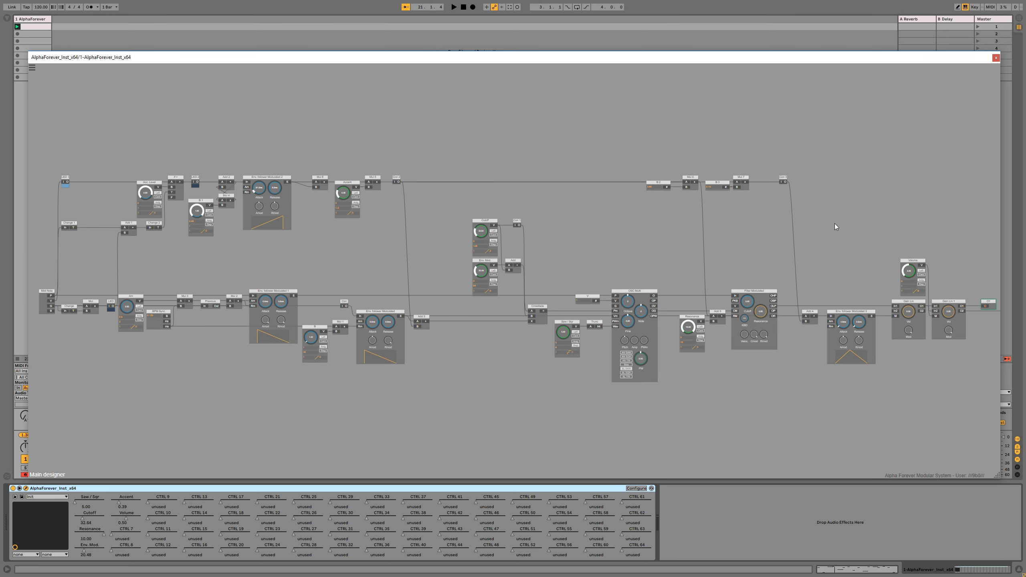
pyautogui.moveTo(601, 208); pyautogui.dragTo(607, 218)
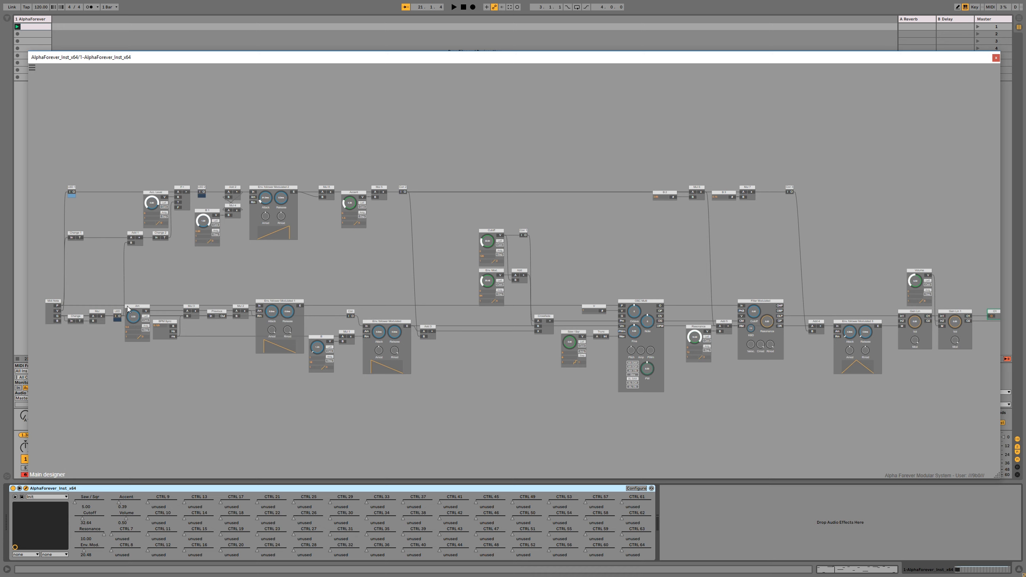
pyautogui.doubleClick(138, 306)
pyautogui.write('Slide')
pyautogui.press('Return')
pyautogui.doubleClick(144, 337)
pyautogui.write('7')
pyautogui.press('Return')
# Step: Remove the unused parameters CTRL 8 through CTRL 64 from the device's configured parameter list
pyautogui.click(636, 489)
pyautogui.click(635, 549)
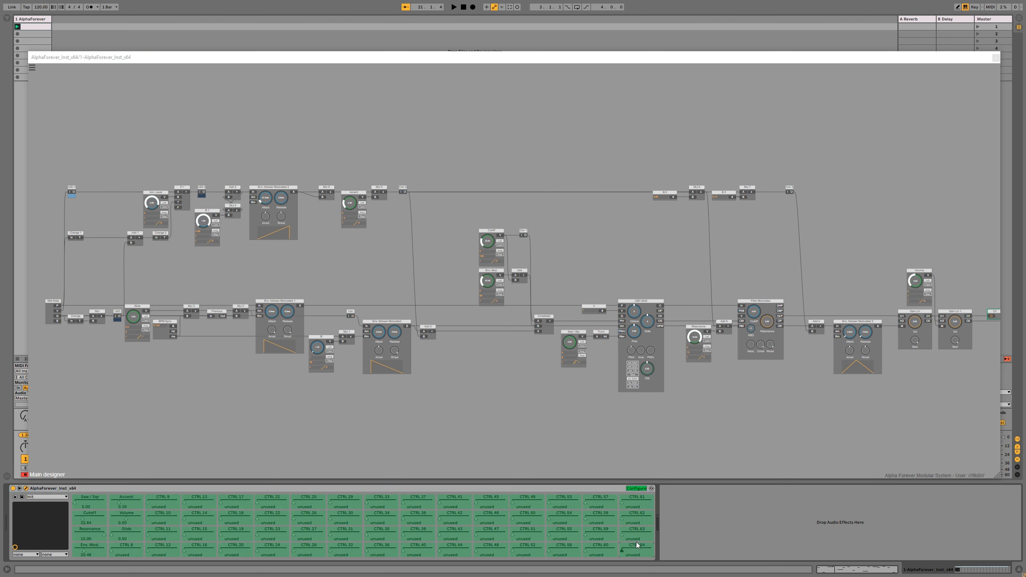
pyautogui.press('Delete')
pyautogui.press('Delete')
pyautogui.press('Delete')
pyautogui.press('Delete')
pyautogui.press('Delete')
pyautogui.press('Delete')
pyautogui.press('Delete')
pyautogui.press('Delete')
pyautogui.press('Delete')
pyautogui.press('Delete')
pyautogui.press('Delete')
pyautogui.press('Delete')
pyautogui.press('Delete')
pyautogui.press('Delete')
pyautogui.press('Delete')
pyautogui.press('Delete')
pyautogui.press('Delete')
pyautogui.press('Delete')
pyautogui.press('Delete')
pyautogui.press('Delete')
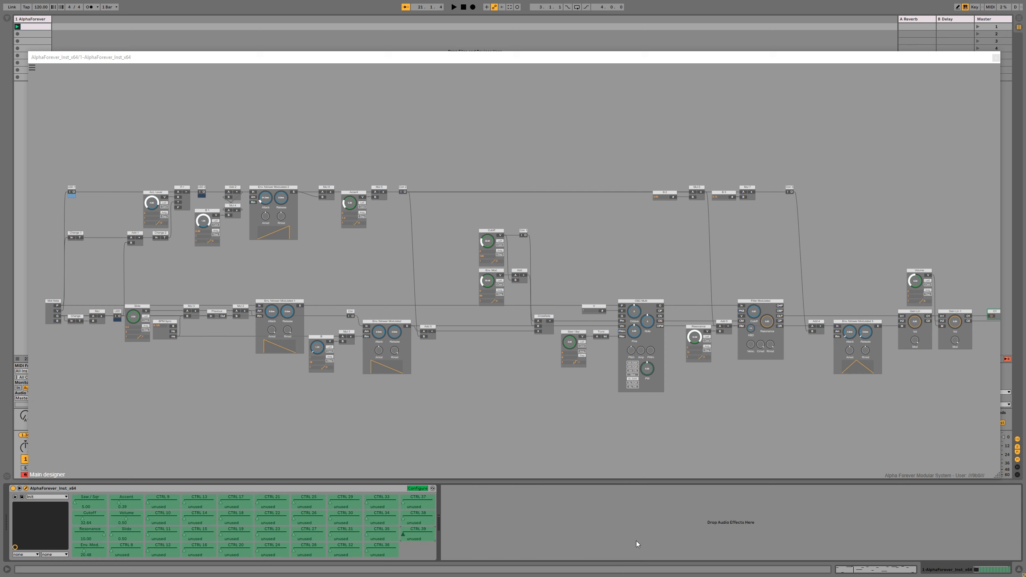
pyautogui.press('Delete')
pyautogui.press('Delete')
pyautogui.press('Delete')
pyautogui.press('Delete')
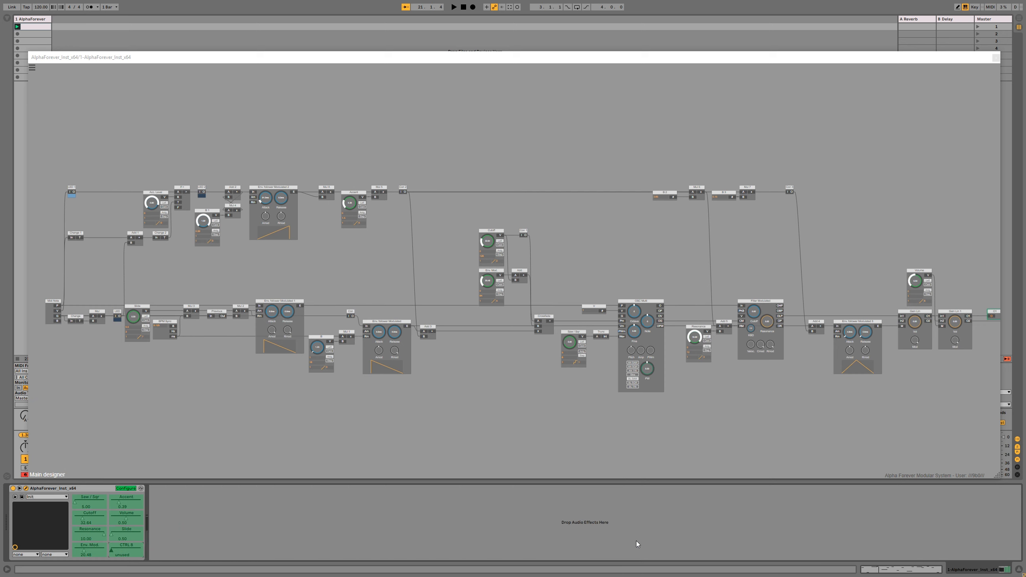
pyautogui.click(125, 488)
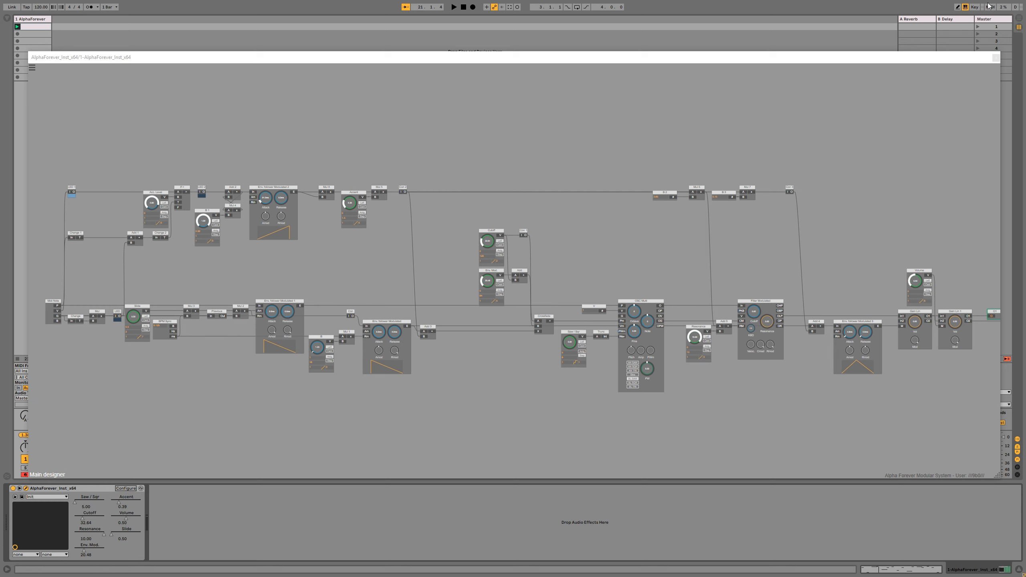
# Step: MIDI-map Saw / Sqr, Cutoff, Resonance, Env. Mod, Accent, Volume and Slide to hardware controls on channel 14
pyautogui.click(990, 7)
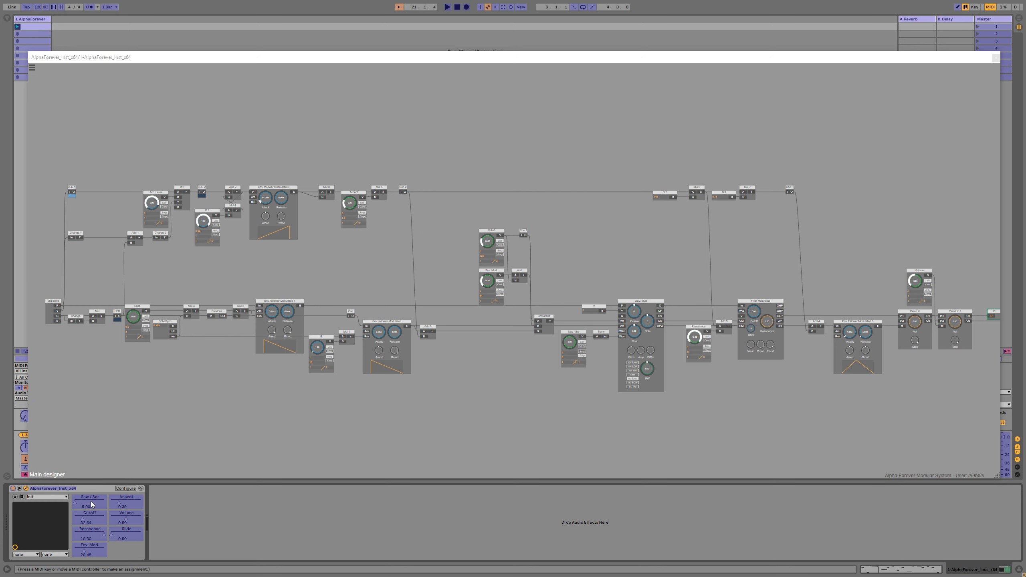
pyautogui.click(90, 518)
pyautogui.click(91, 533)
pyautogui.click(89, 548)
pyautogui.click(132, 508)
pyautogui.click(133, 516)
pyautogui.click(127, 532)
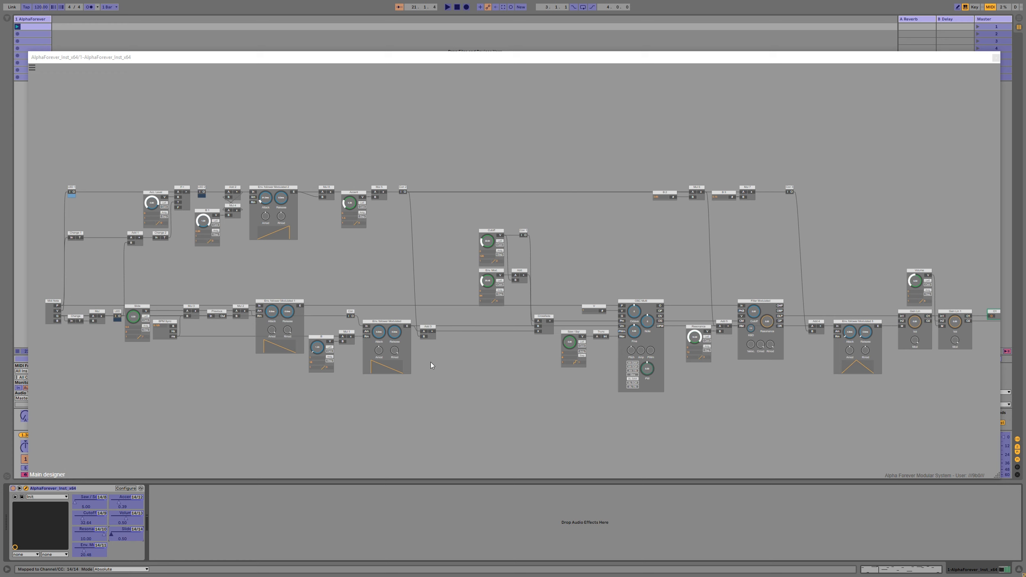
pyautogui.click(992, 7)
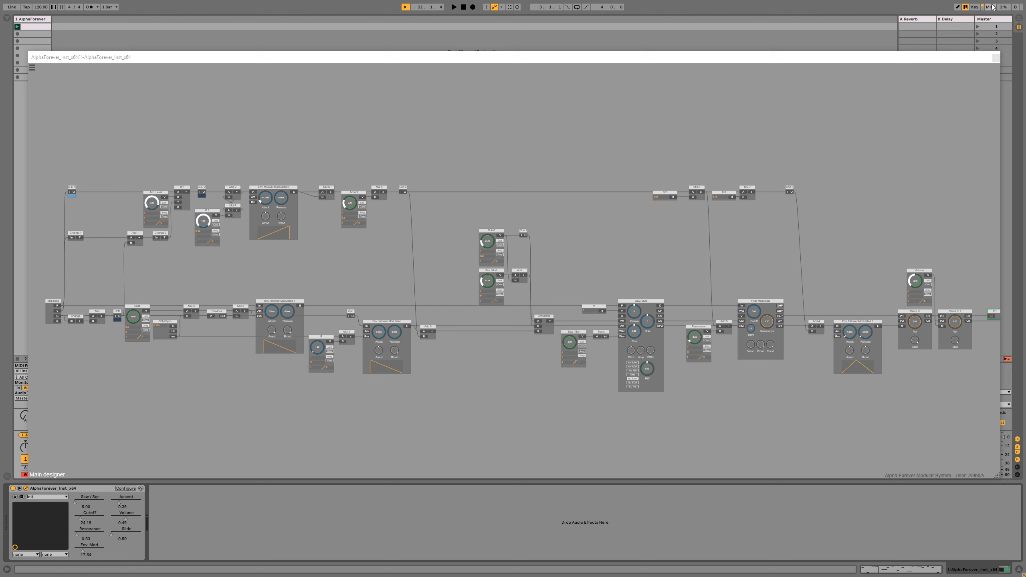
# Step: Rename the B knob feeding Mul 1 as Decay while listening to the pattern, and stop playback
pyautogui.click(454, 7)
pyautogui.doubleClick(327, 337)
pyautogui.write('Decay')
pyautogui.click(375, 288)
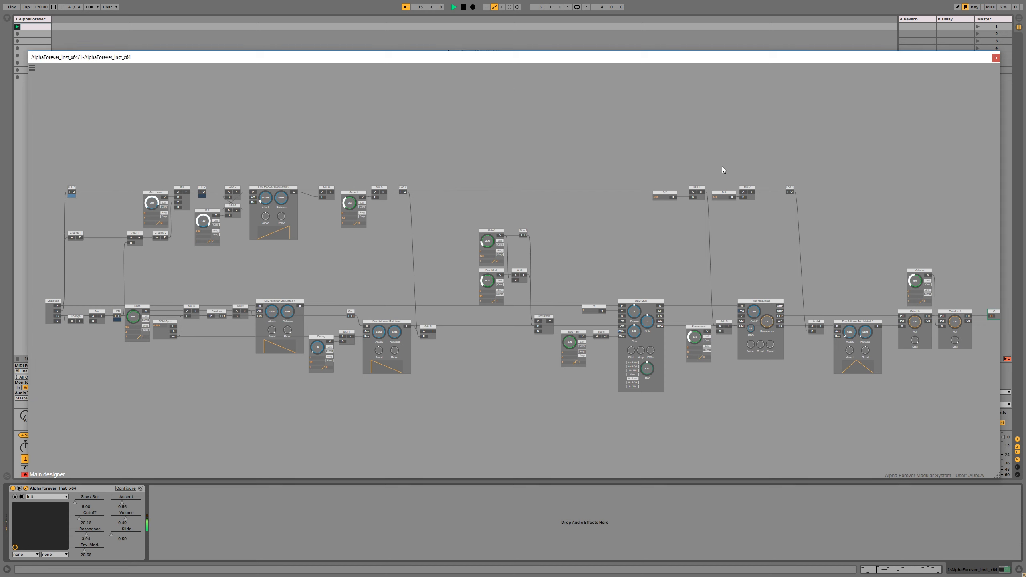
pyautogui.click(464, 8)
pyautogui.click(464, 8)
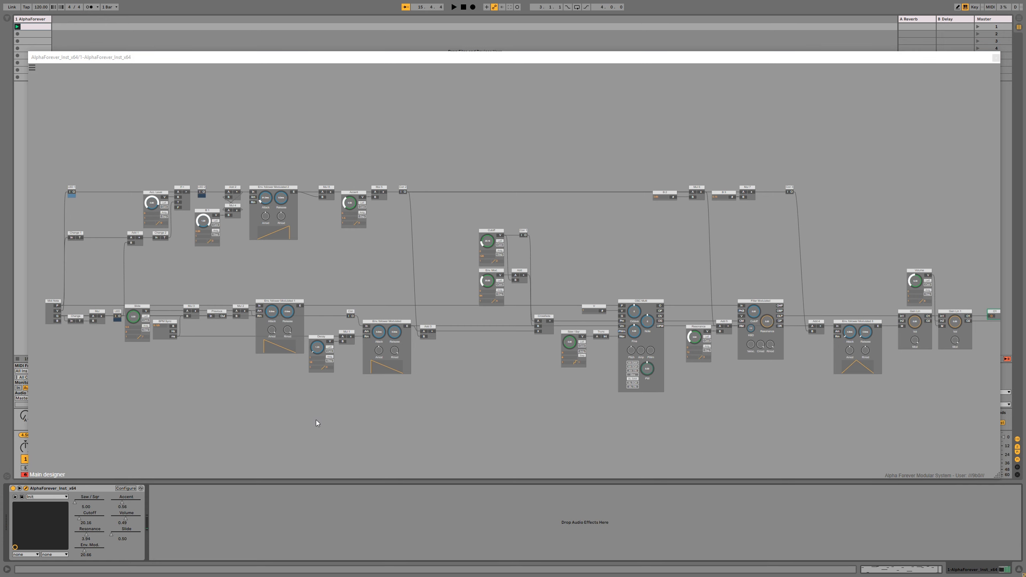
pyautogui.scroll(3, 308, 443)
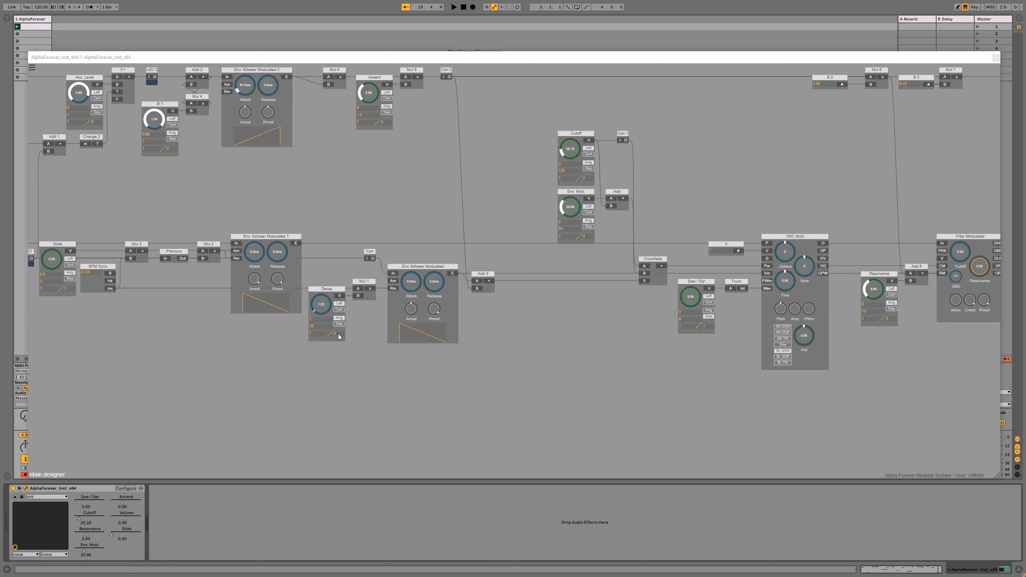
# Step: Assign the Decay knob to CTRL 4 and the Env. Mod. knob to CTRL 5
pyautogui.moveTo(338, 337); pyautogui.dragTo(329, 384)
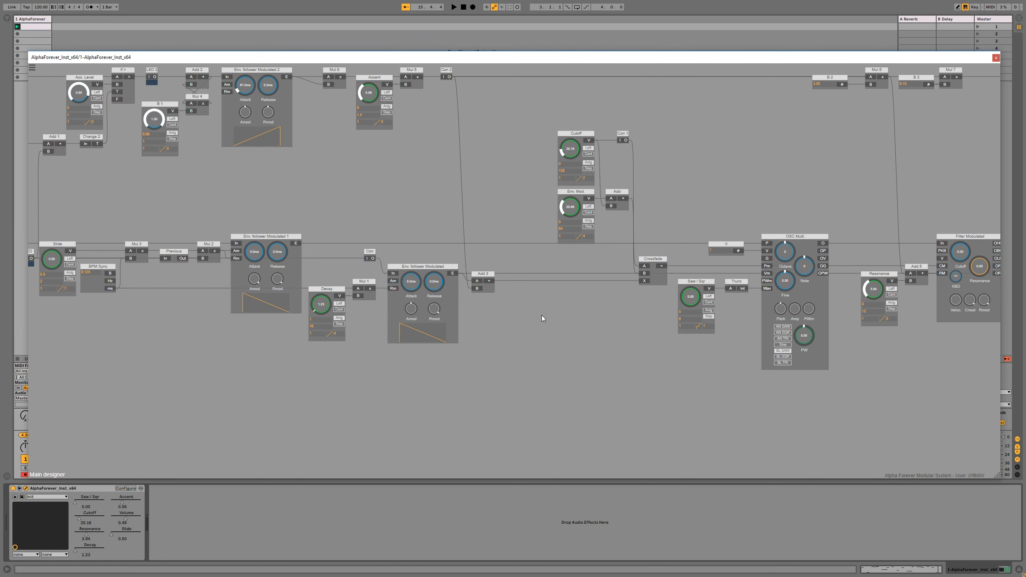
pyautogui.moveTo(543, 319); pyautogui.dragTo(498, 404)
pyautogui.moveTo(696, 280); pyautogui.dragTo(445, 243)
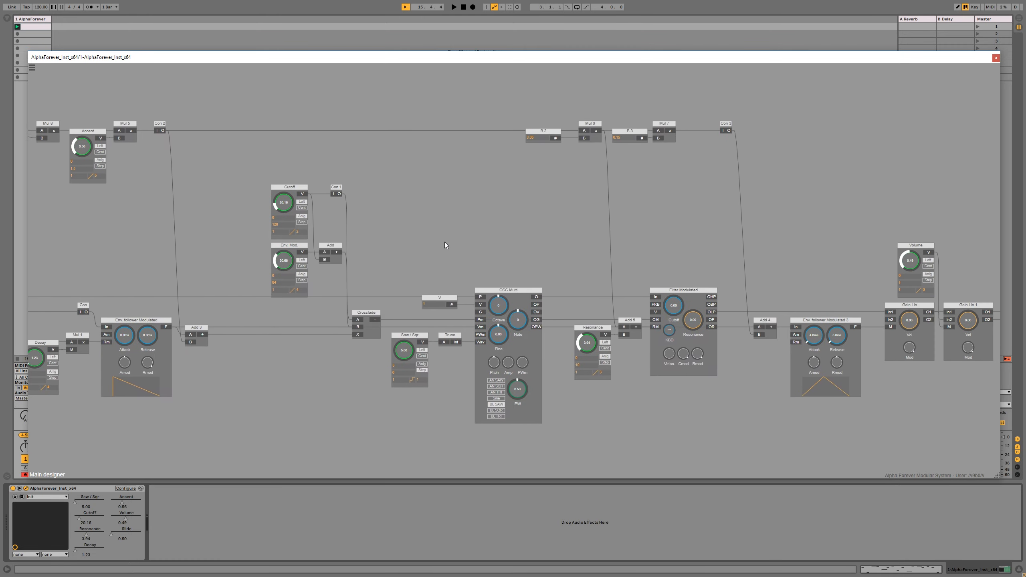
pyautogui.hscroll(-5, 518, 210)
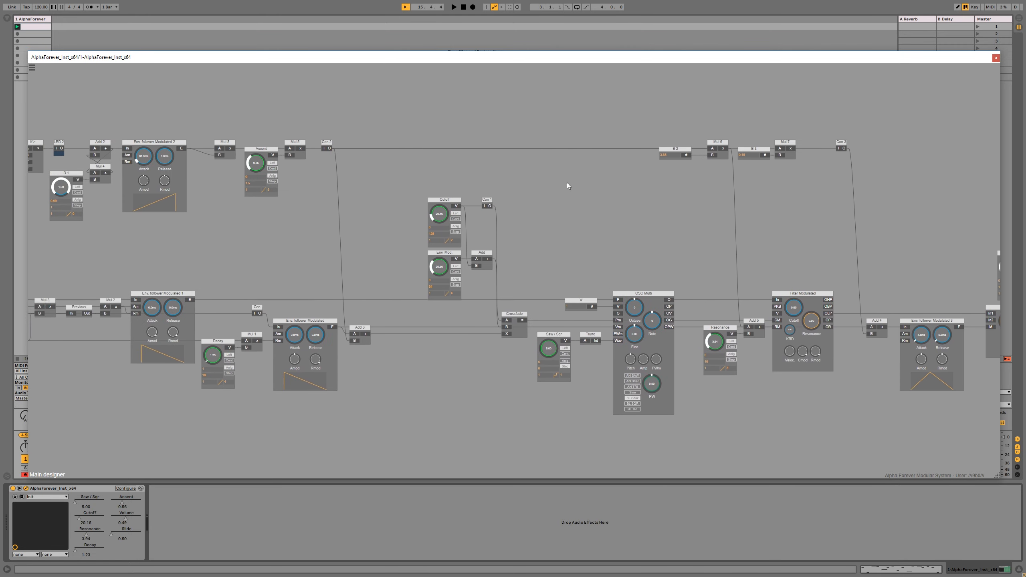
pyautogui.click(555, 297)
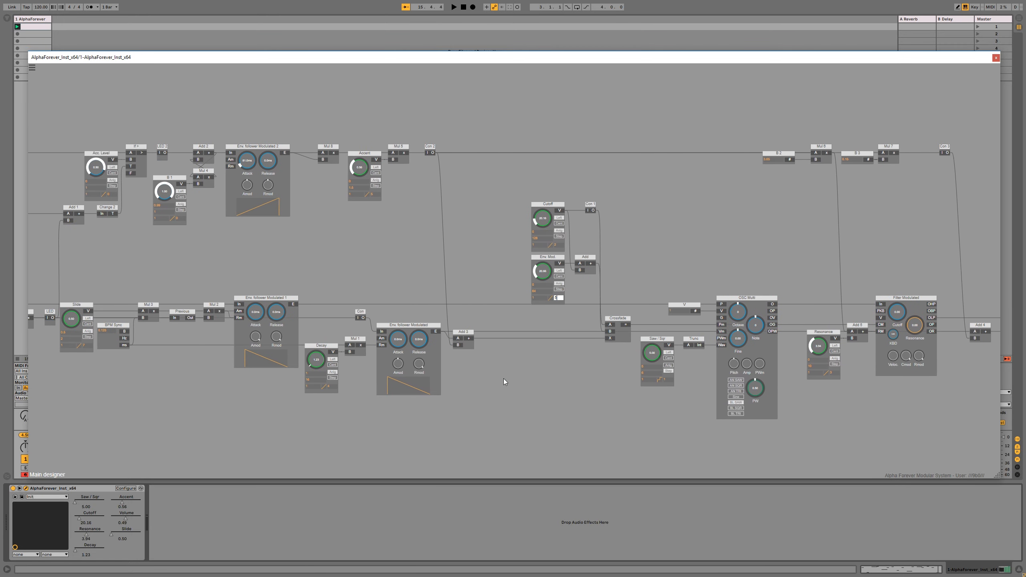
pyautogui.write('5')
pyautogui.click(504, 379)
# Step: Assign the Accent knob to CTRL 6 and the Volume knob to CTRL 7
pyautogui.click(372, 194)
pyautogui.write('6')
pyautogui.click(399, 240)
pyautogui.moveTo(714, 249); pyautogui.dragTo(424, 249)
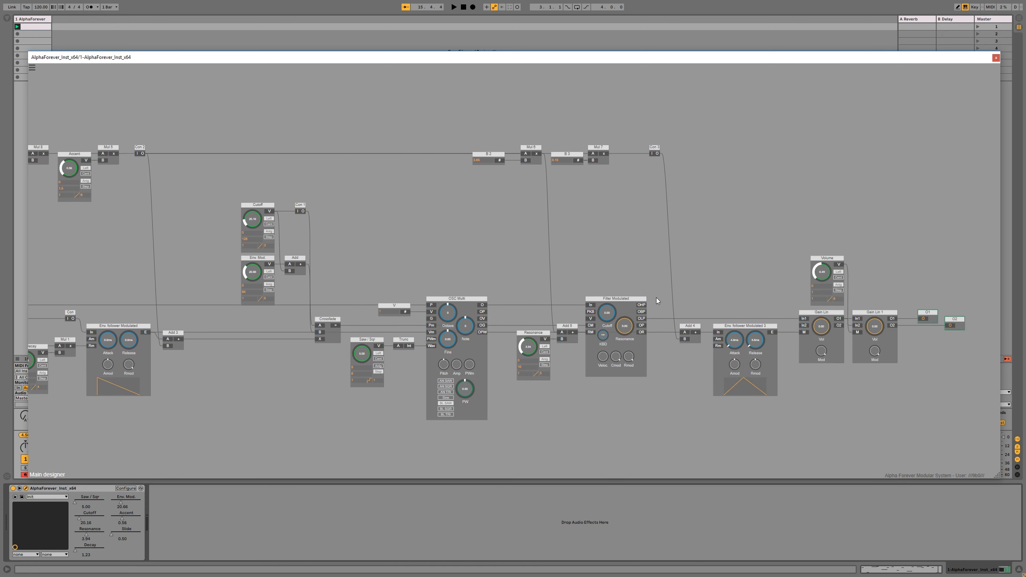
pyautogui.click(835, 298)
pyautogui.write('7')
pyautogui.click(608, 228)
# Step: Assign the Slide knob to CTRL 8 and add it to the device's configured parameters
pyautogui.moveTo(432, 233); pyautogui.dragTo(791, 257)
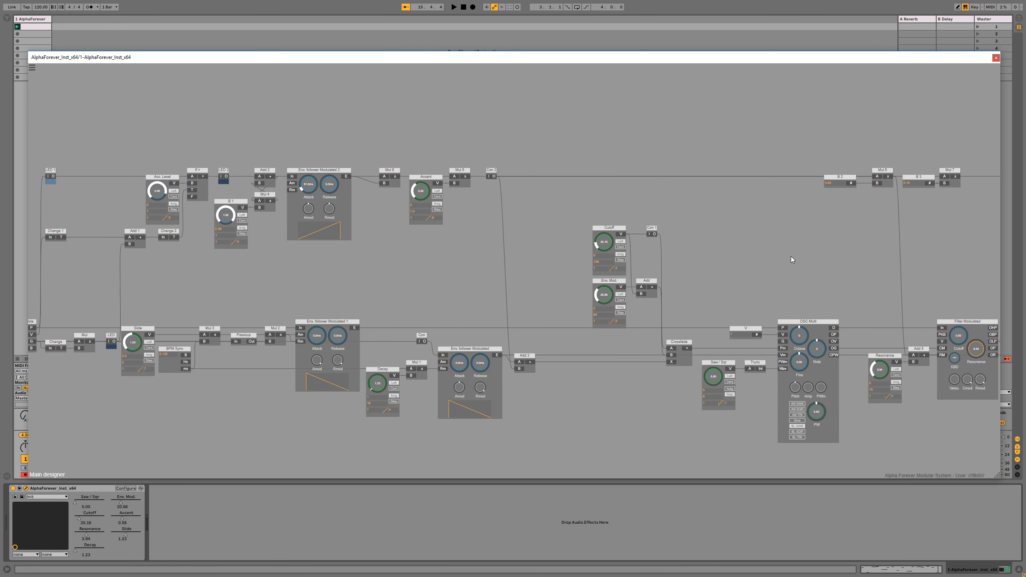
pyautogui.click(145, 369)
pyautogui.write('8')
pyautogui.click(125, 489)
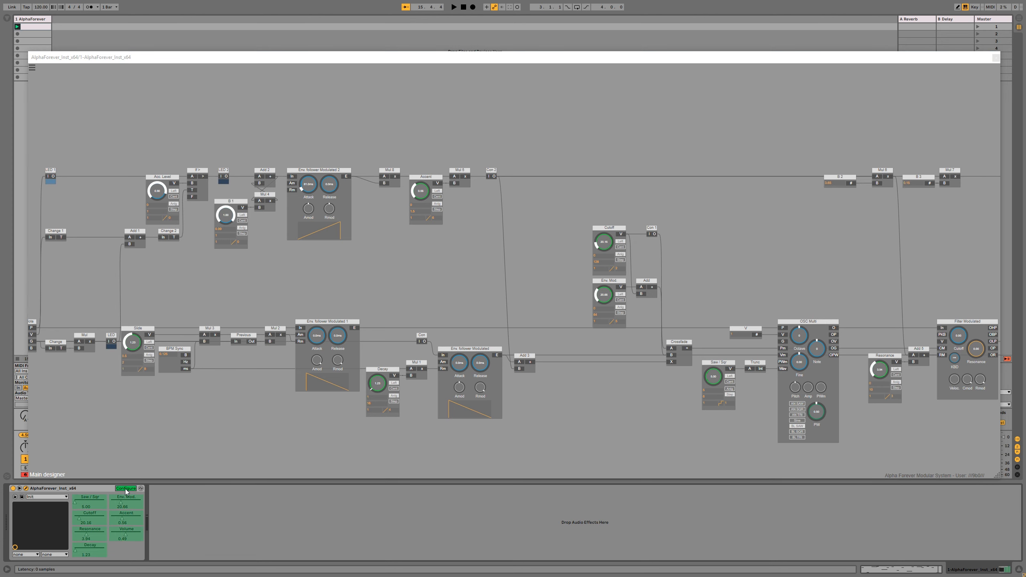
pyautogui.click(139, 340)
pyautogui.moveTo(140, 337); pyautogui.dragTo(141, 342)
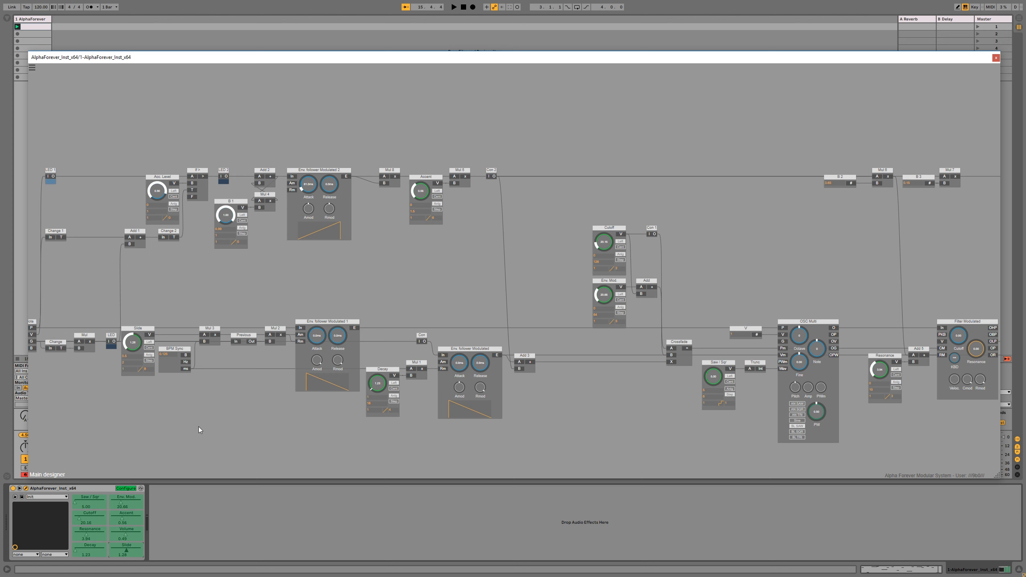
pyautogui.click(126, 489)
# Step: MIDI-map the device's Slide parameter to a hardware control
pyautogui.click(989, 8)
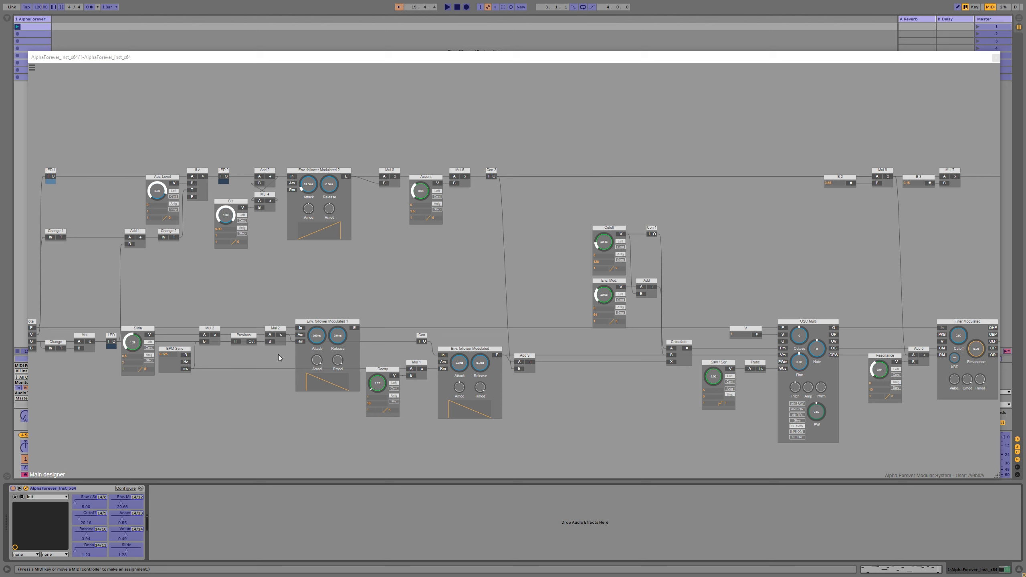
pyautogui.click(122, 550)
pyautogui.click(990, 7)
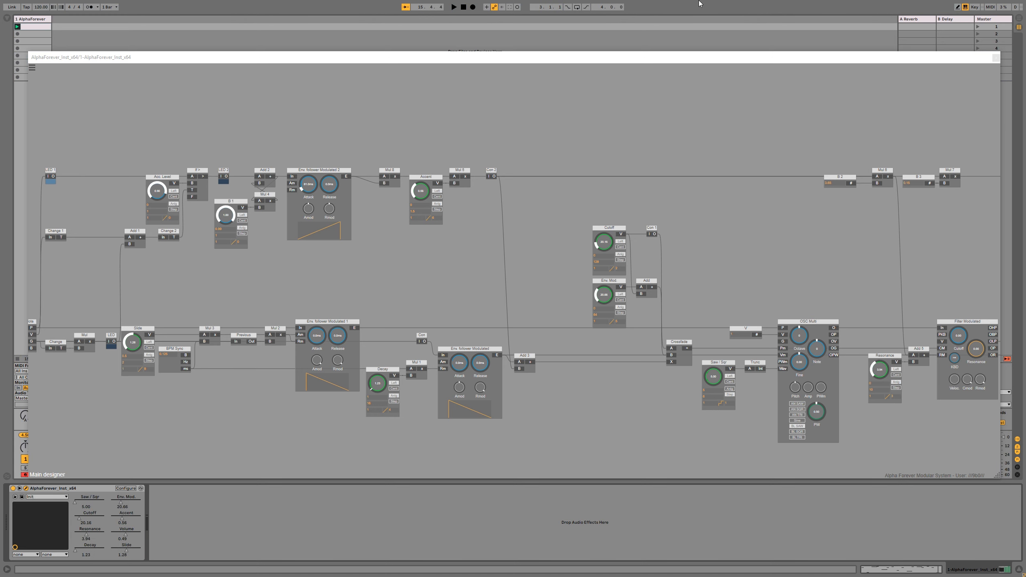
# Step: Start playback to audition the patch and set the Decay knob's maximum to 4
pyautogui.click(452, 7)
pyautogui.scroll(-4, 529, 250)
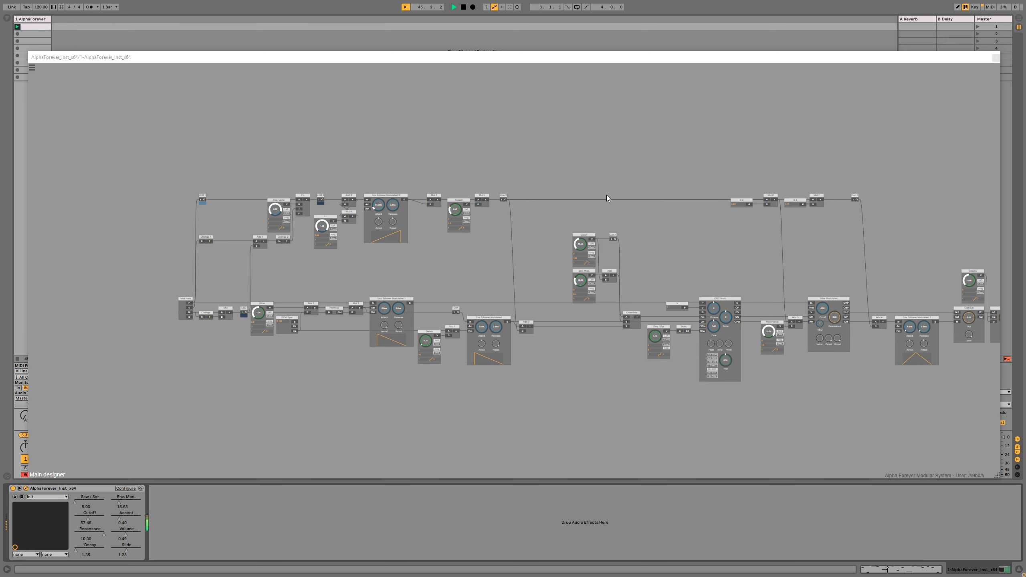
pyautogui.moveTo(602, 192); pyautogui.dragTo(502, 186)
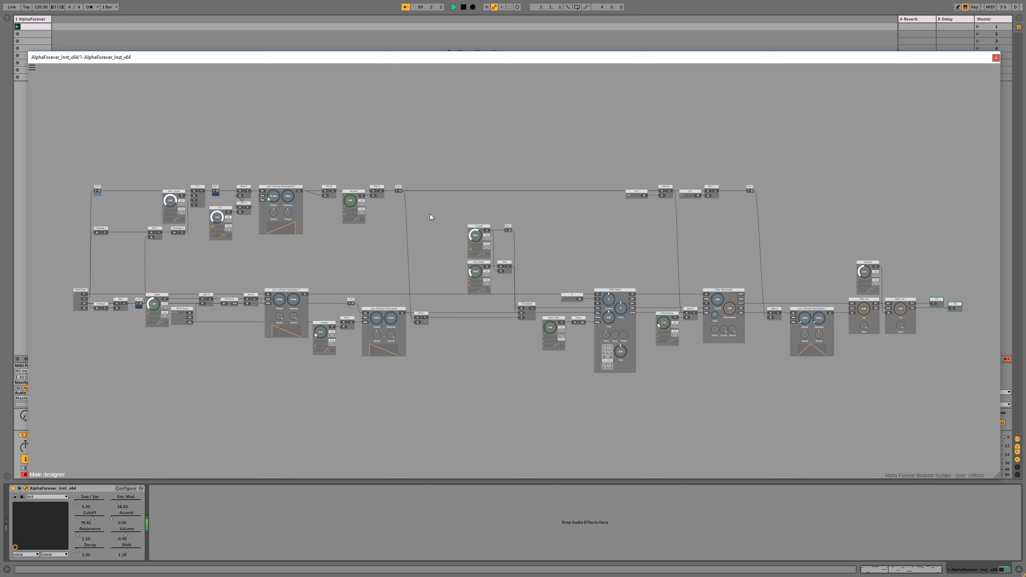
pyautogui.scroll(5, 276, 379)
pyautogui.scroll(2, 304, 332)
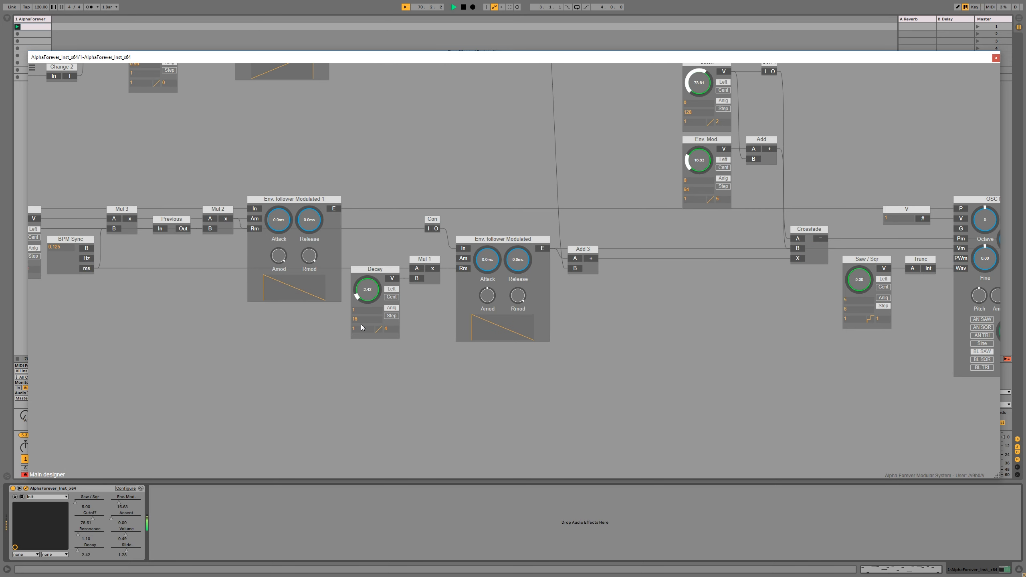
pyautogui.doubleClick(346, 321)
pyautogui.write('4')
pyautogui.press('Return')
# Step: Set the Accent knob's curve value to 2
pyautogui.scroll(-6, 279, 334)
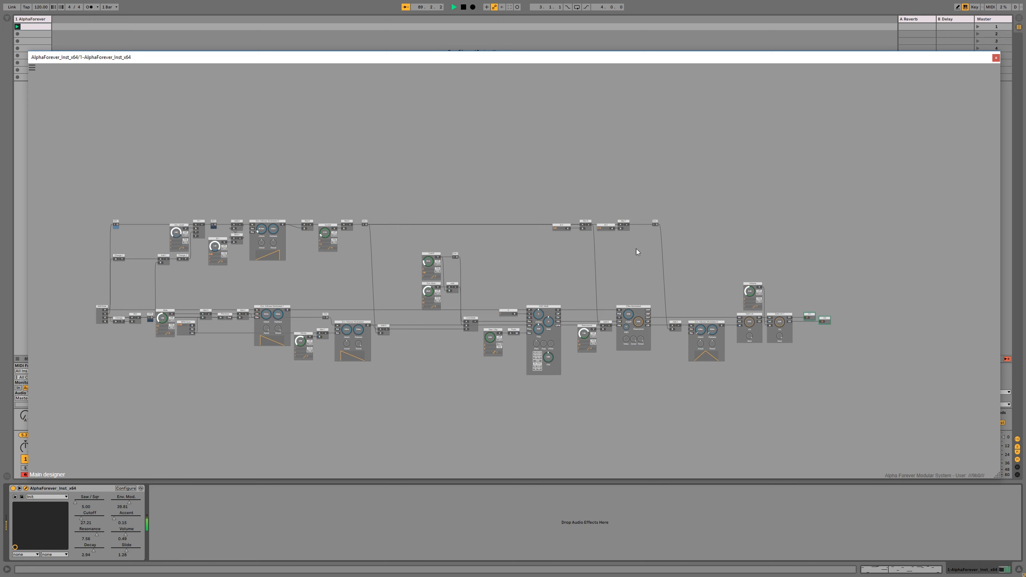
pyautogui.scroll(5, 345, 268)
pyautogui.doubleClick(311, 214)
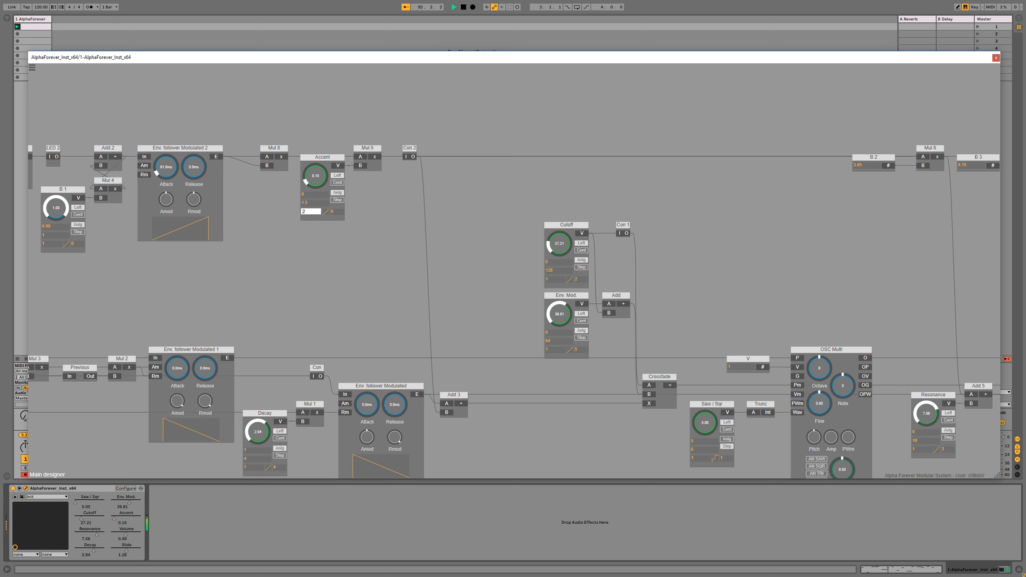
pyautogui.press('Return')
# Step: Add a Filter 1P module fed by OSC Multi's O output, leaving room for a knob in front of it
pyautogui.scroll(-3, 350, 275)
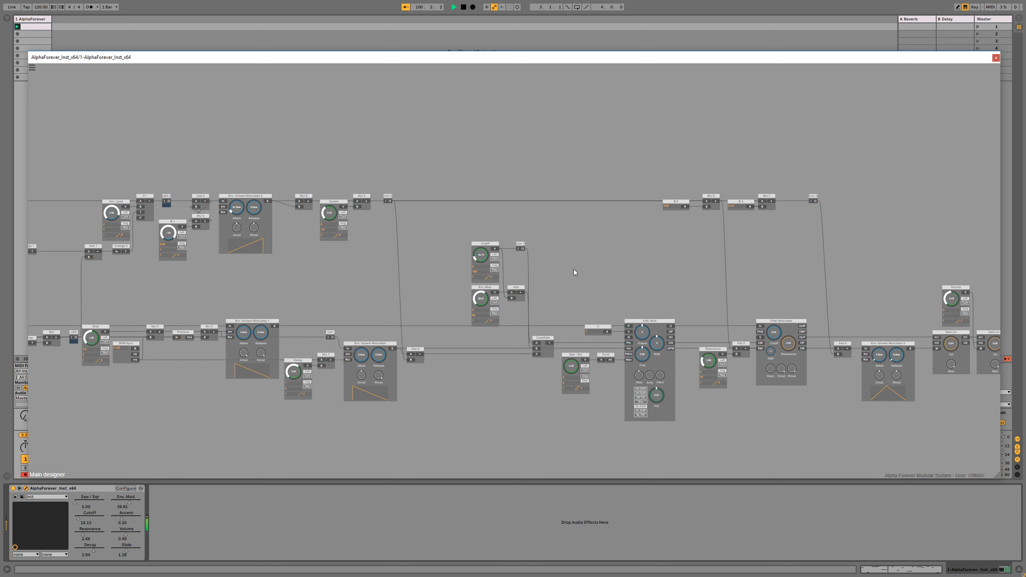
pyautogui.scroll(-5, 574, 269)
pyautogui.scroll(3, 733, 331)
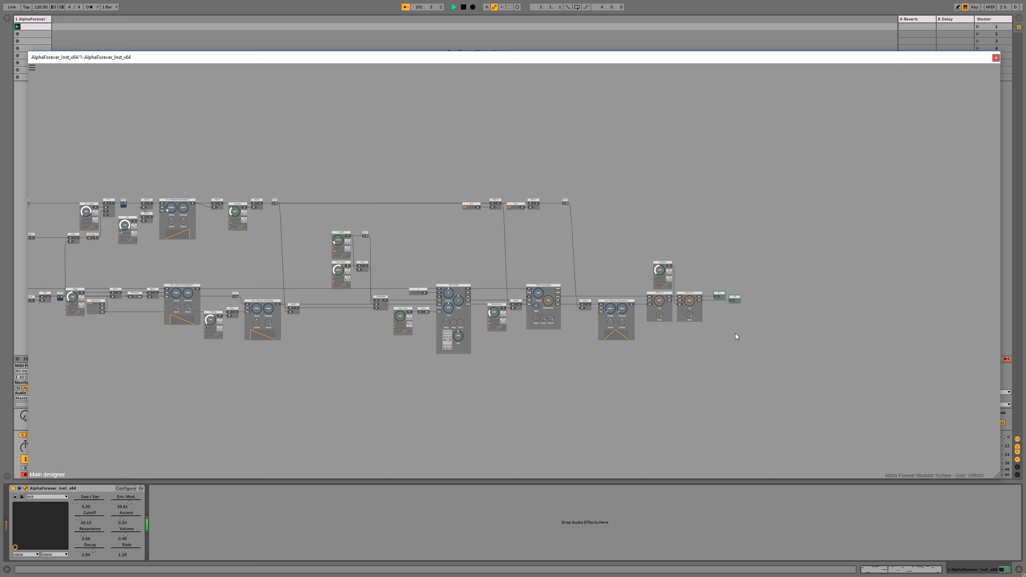
pyautogui.moveTo(772, 373); pyautogui.dragTo(361, 108)
pyautogui.moveTo(468, 156); pyautogui.dragTo(556, 156)
pyautogui.scroll(3, 451, 265)
pyautogui.rightClick(335, 275)
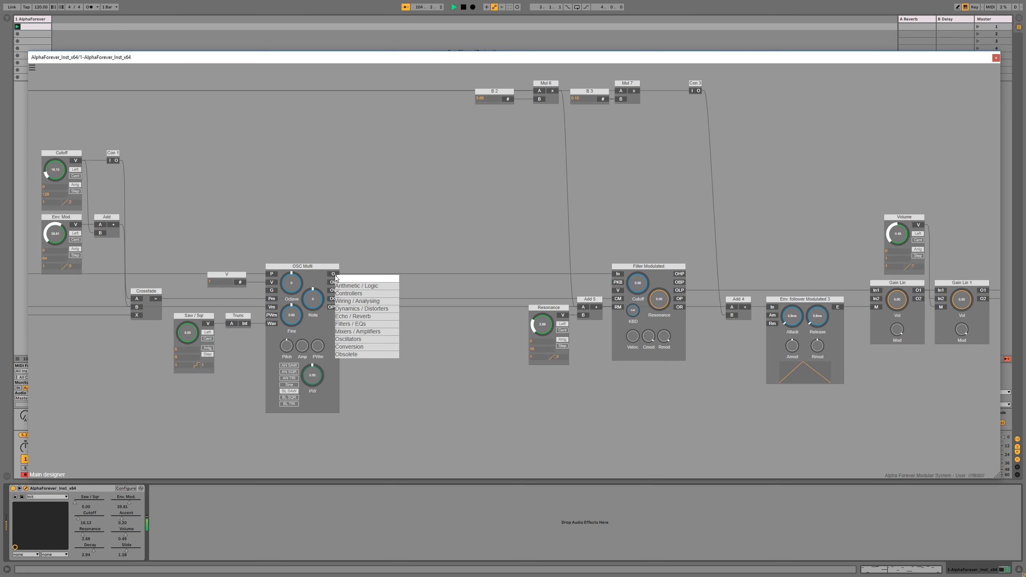
pyautogui.write('filt')
pyautogui.click(420, 286)
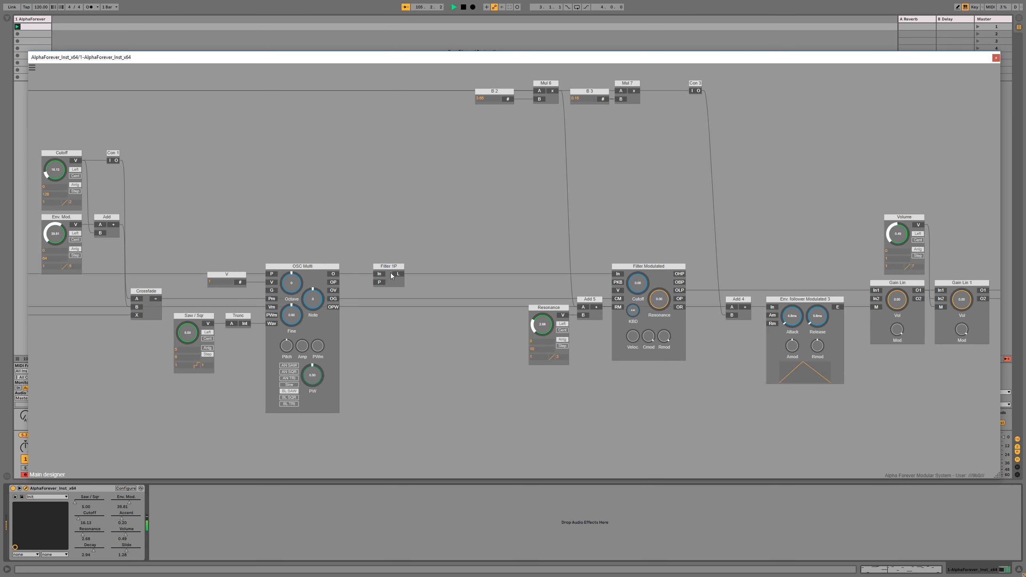
pyautogui.click(408, 241)
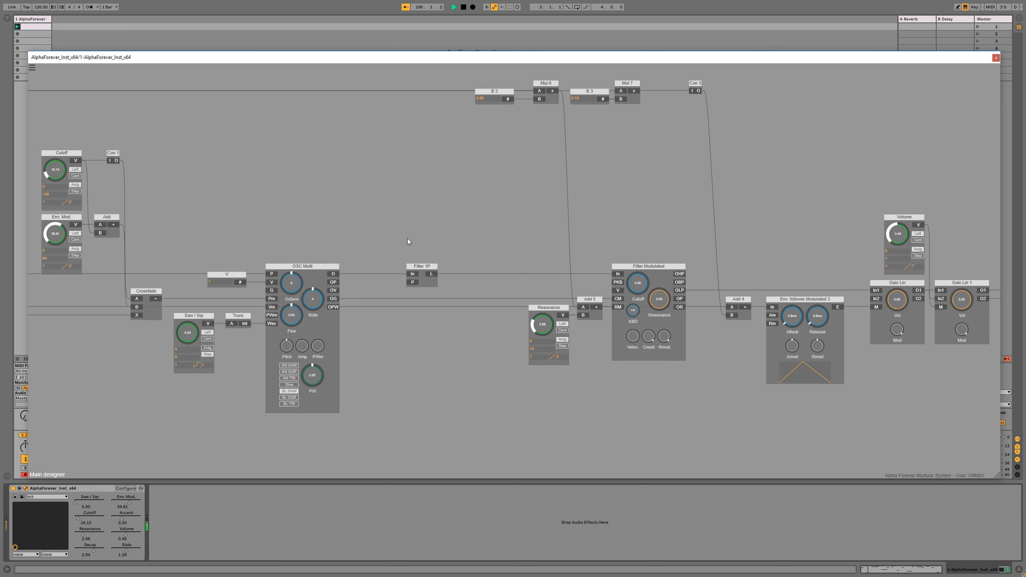
# Step: Create a knob for Filter 1P's P input and set its maximum to 50
pyautogui.doubleClick(413, 283)
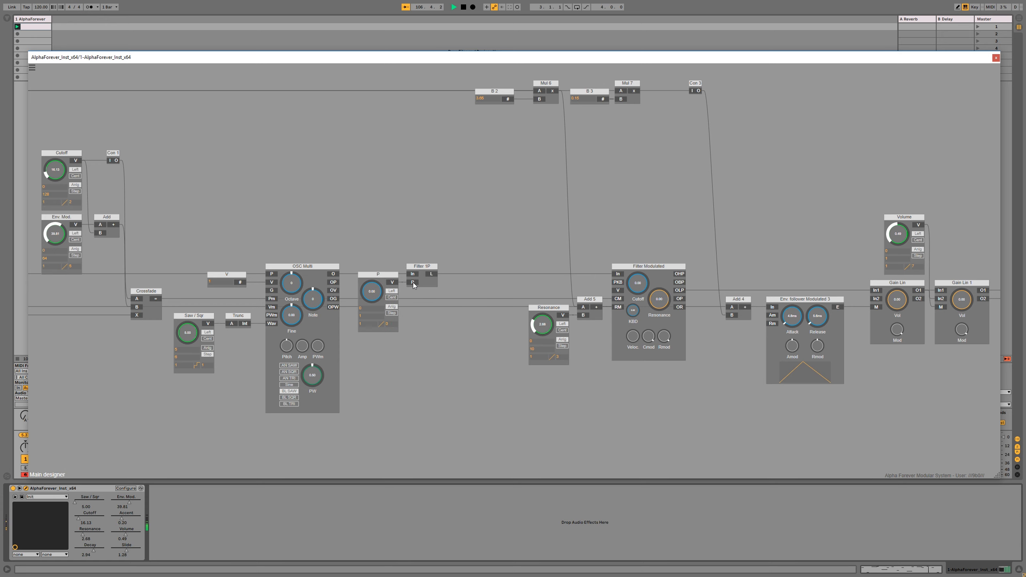
pyautogui.doubleClick(367, 316)
pyautogui.write('50')
pyautogui.press('Return')
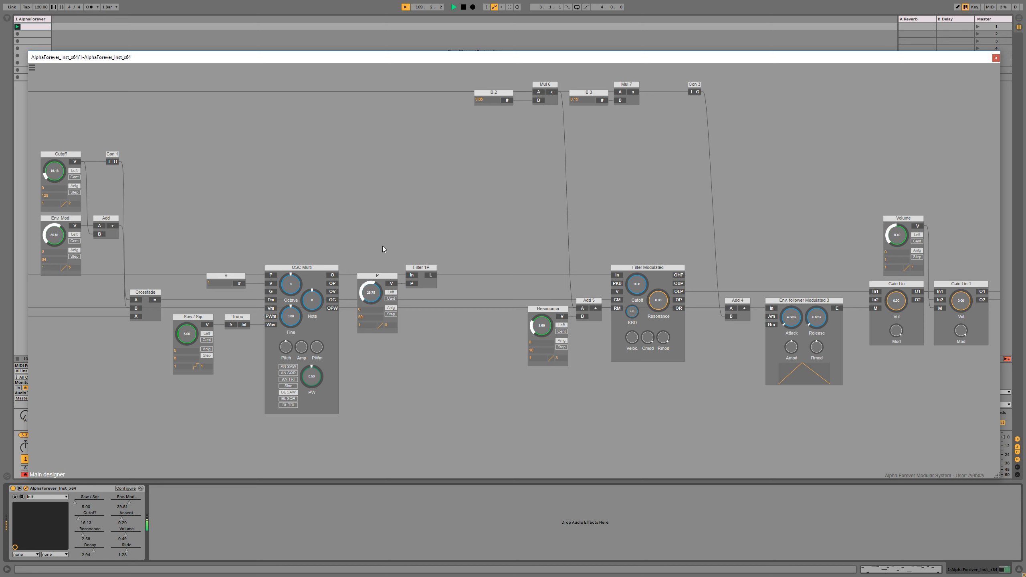
# Step: Add a Sub module after Filter 1P, with the filter's L output feeding its B input
pyautogui.moveTo(382, 255); pyautogui.dragTo(381, 256)
pyautogui.rightClick(431, 276)
pyautogui.click(347, 267)
pyautogui.moveTo(455, 257); pyautogui.dragTo(341, 340)
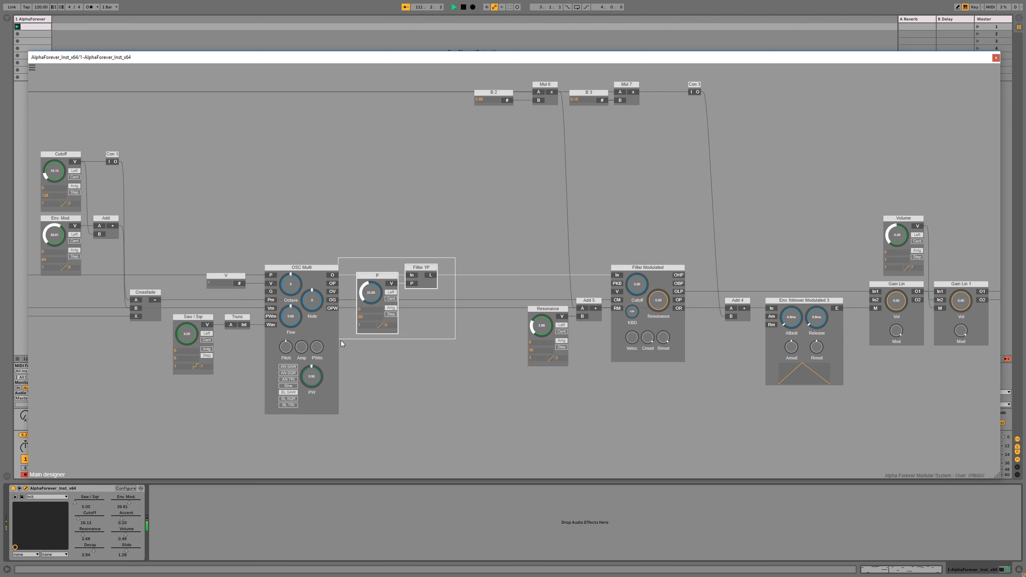
pyautogui.rightClick(459, 259)
pyautogui.moveTo(497, 275)
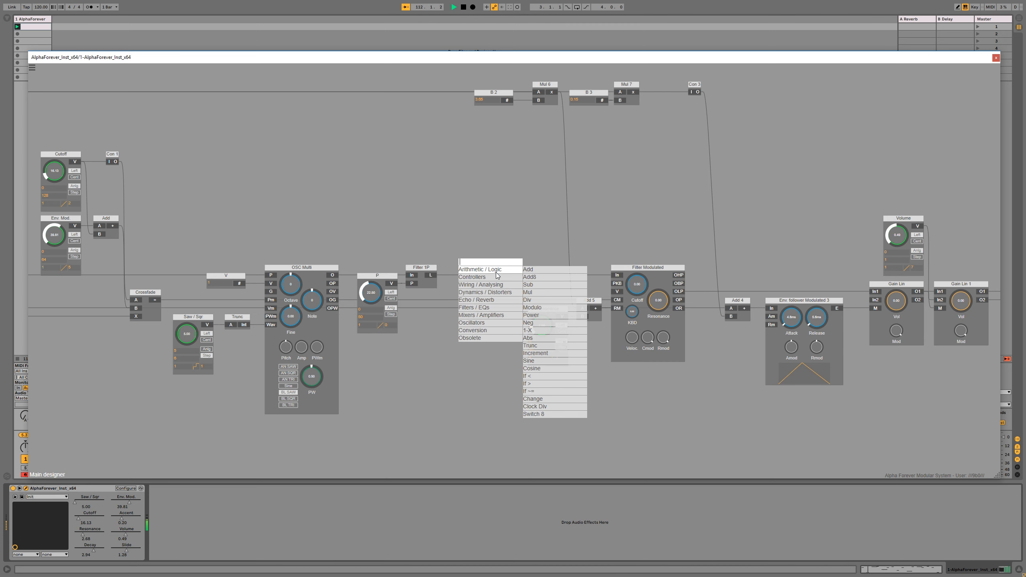
pyautogui.click(541, 285)
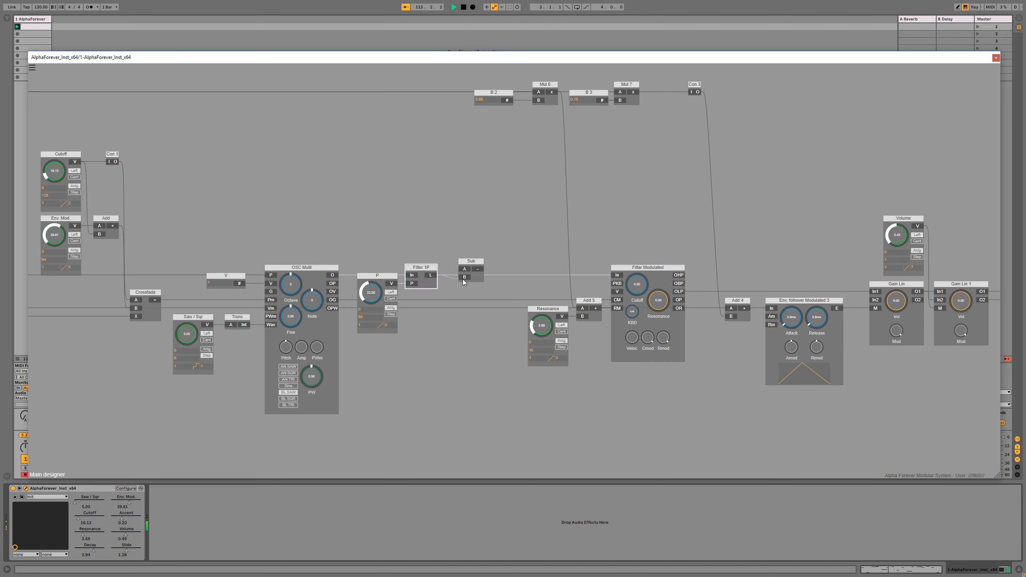
# Step: Connect OSC Multi's O output to Sub's A input and Sub's output to Filter Modulated's In, and move the new modules closer to the oscillator
pyautogui.moveTo(465, 269); pyautogui.dragTo(337, 279)
pyautogui.moveTo(479, 270); pyautogui.dragTo(619, 276)
pyautogui.moveTo(514, 238); pyautogui.dragTo(343, 360)
pyautogui.moveTo(480, 269); pyautogui.dragTo(410, 276)
pyautogui.click(482, 249)
pyautogui.moveTo(496, 253); pyautogui.dragTo(379, 277)
# Step: Add a second Filter 1P fed by Sub's output and place it just before Filter Modulated
pyautogui.rightClick(381, 280)
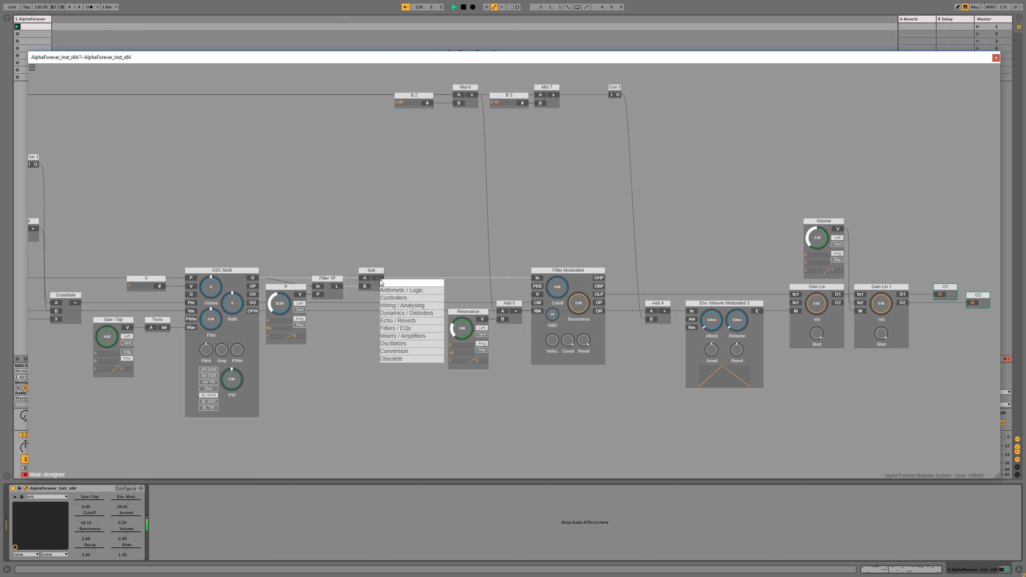
pyautogui.write('filter')
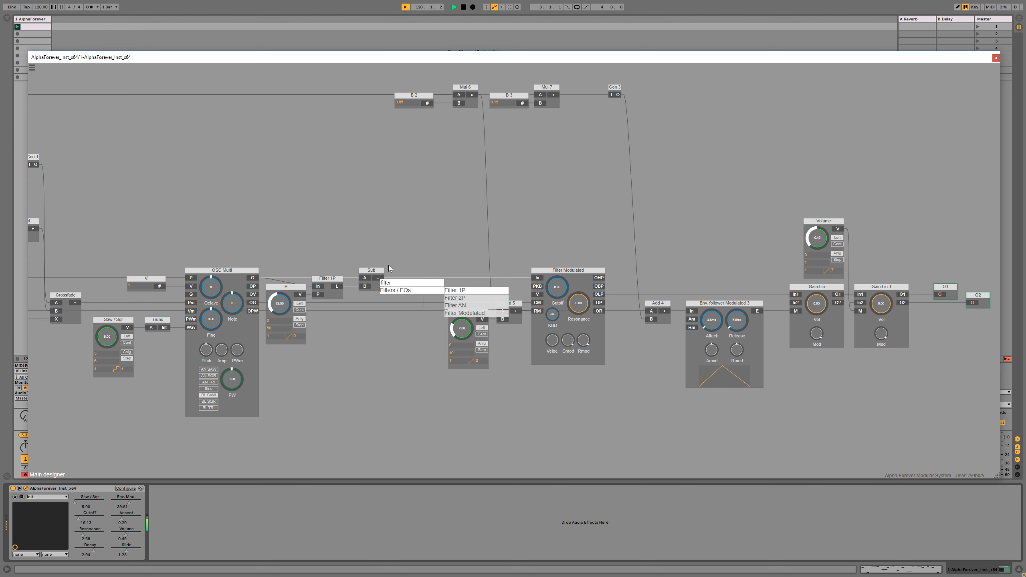
pyautogui.click(455, 290)
pyautogui.moveTo(423, 275); pyautogui.dragTo(494, 272)
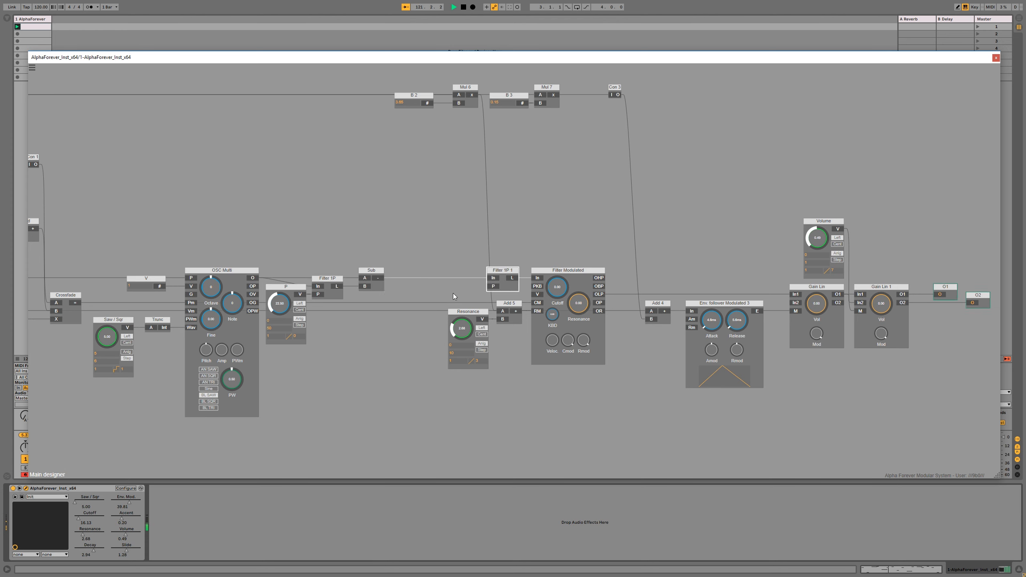
# Step: Move Resonance, Add 5, B 2 and Mul 6 away from Filter Modulated, and connect Add 5's output to the second Filter 1P's P input
pyautogui.moveTo(438, 291); pyautogui.dragTo(537, 405)
pyautogui.moveTo(510, 303); pyautogui.dragTo(467, 303)
pyautogui.moveTo(373, 76); pyautogui.dragTo(488, 128)
pyautogui.moveTo(469, 87); pyautogui.dragTo(433, 87)
pyautogui.moveTo(472, 311); pyautogui.dragTo(493, 286)
pyautogui.click(491, 220)
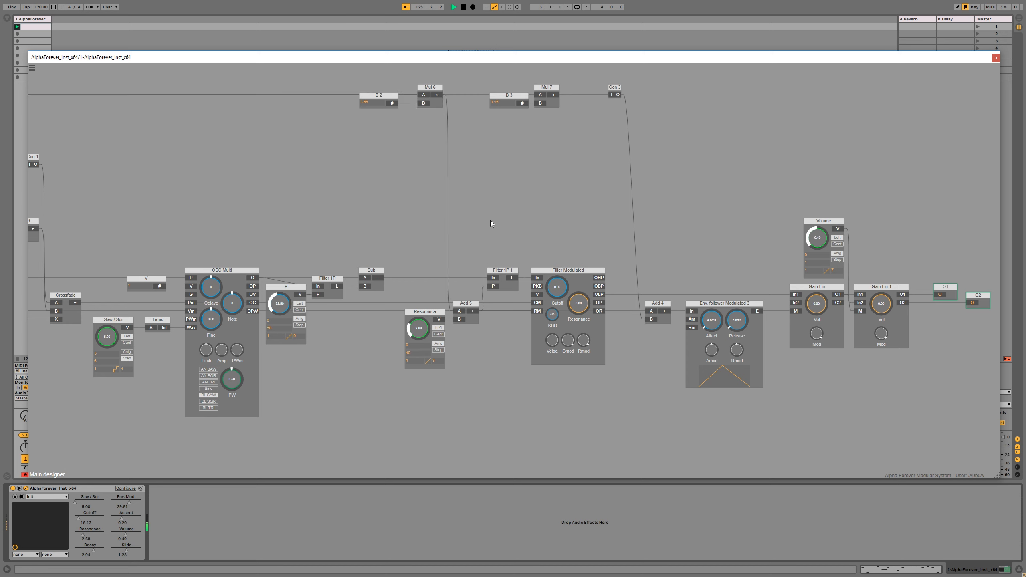
# Step: Insert a Con module in the wire to Filter Modulated's CM input and connect its output to the second Filter 1P's P input
pyautogui.click(552, 273)
pyautogui.moveTo(492, 241); pyautogui.dragTo(538, 241)
pyautogui.rightClick(582, 303)
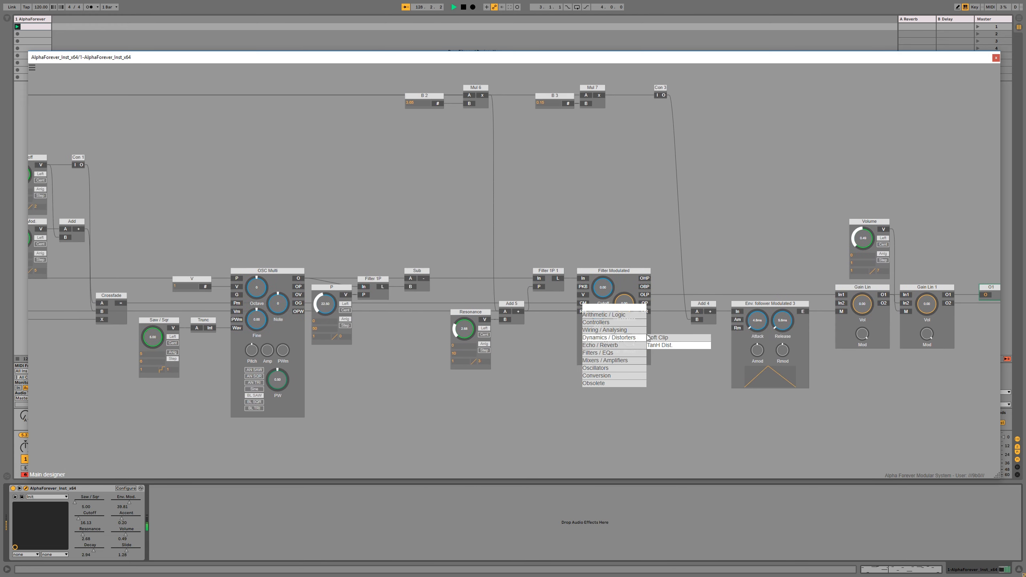
pyautogui.moveTo(614, 330)
pyautogui.click(667, 398)
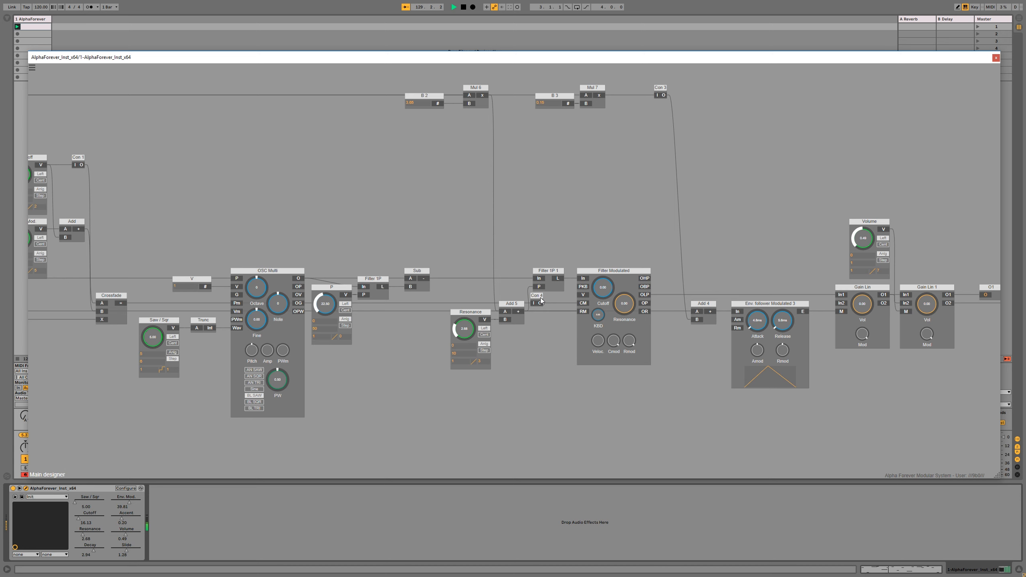
pyautogui.moveTo(541, 295)
pyautogui.mouseDown()
pyautogui.moveTo(483, 295)
pyautogui.moveTo(539, 287)
pyautogui.mouseUp()
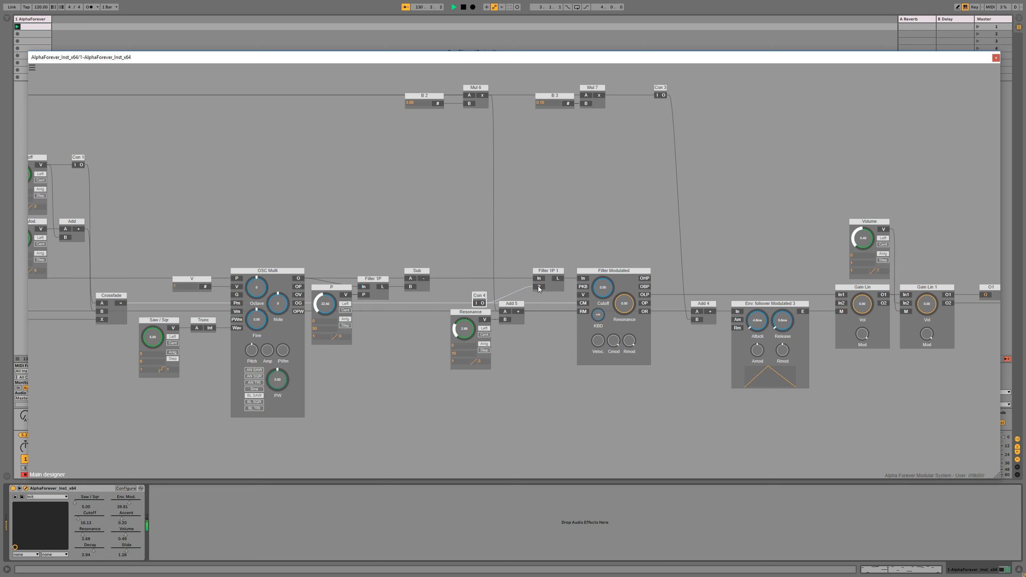
# Step: Move Resonance, Add 5, B 2, Mul 6 and the new Con module back beside Filter Modulated to tidy the layout
pyautogui.moveTo(437, 375); pyautogui.dragTo(533, 299)
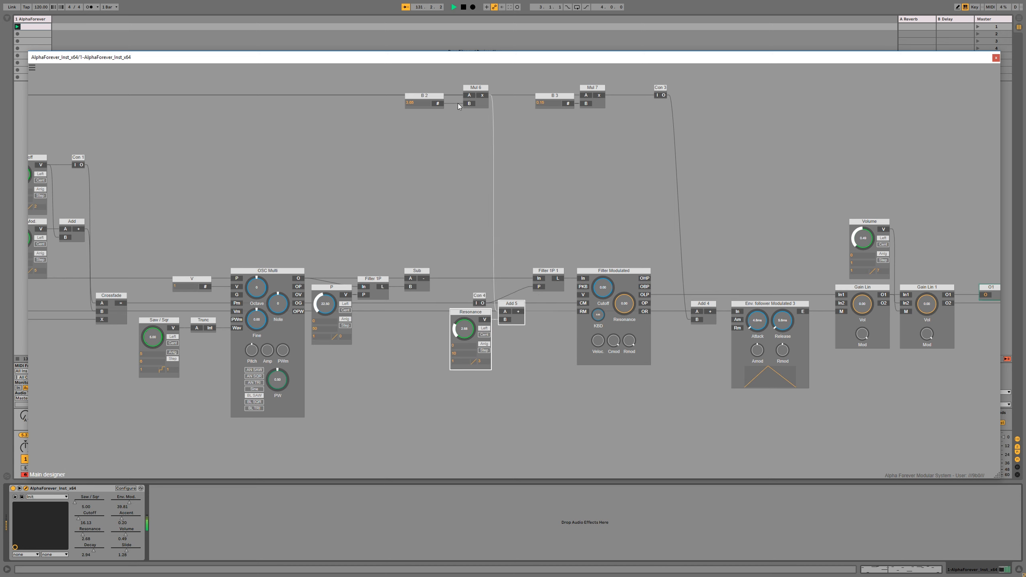
pyautogui.keyDown('shift'); pyautogui.click(473, 87); pyautogui.keyUp('shift')
pyautogui.keyDown('shift'); pyautogui.click(430, 96); pyautogui.keyUp('shift')
pyautogui.moveTo(472, 90); pyautogui.dragTo(513, 90)
pyautogui.click(457, 219)
pyautogui.moveTo(476, 295); pyautogui.dragTo(512, 294)
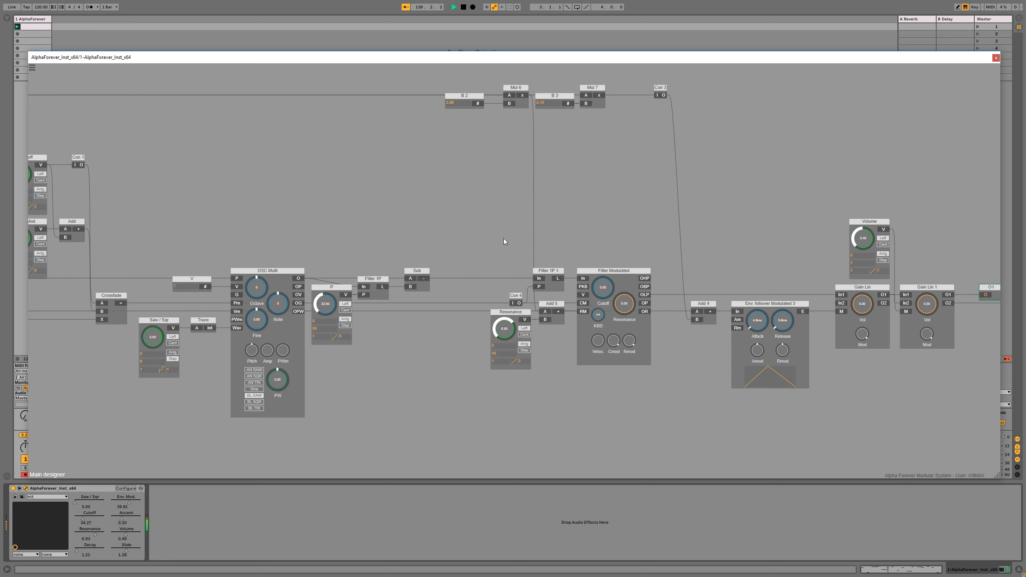
pyautogui.scroll(-6, 517, 225)
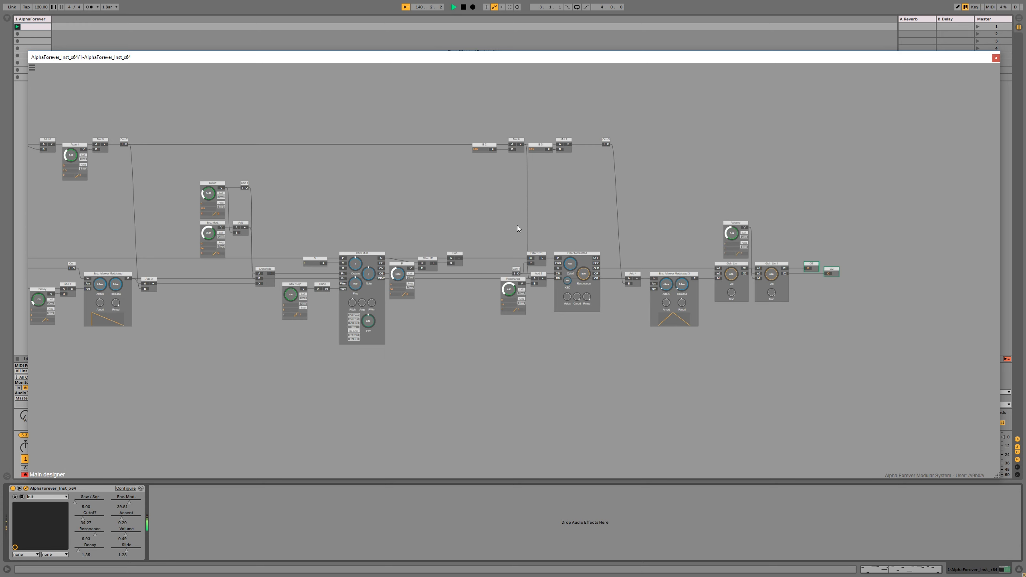
# Step: Move Filter Modulated, its neighbouring modules and the output chain closer to the oscillator section, then tighten the final envelope and Volume section's spacing
pyautogui.moveTo(576, 165); pyautogui.dragTo(932, 412)
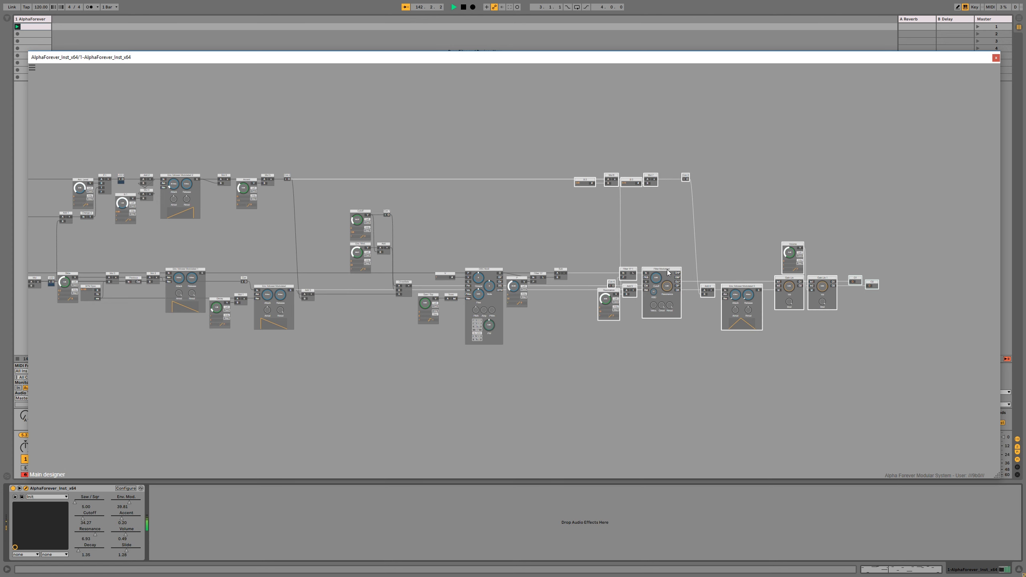
pyautogui.moveTo(667, 273); pyautogui.dragTo(628, 268)
pyautogui.click(638, 166)
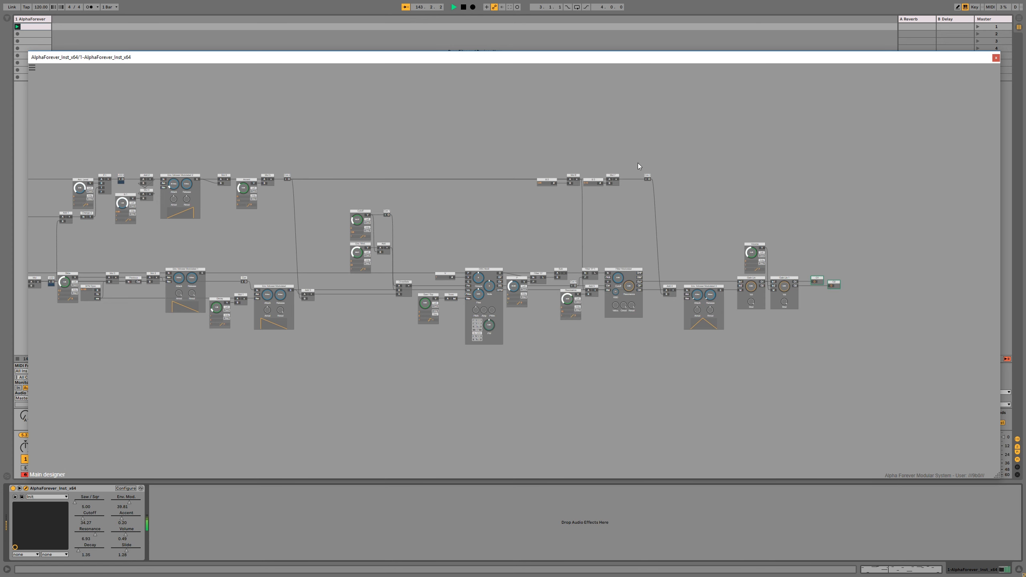
pyautogui.moveTo(647, 178); pyautogui.dragTo(844, 316)
pyautogui.moveTo(751, 244); pyautogui.dragTo(737, 245)
# Step: Shift the oscillator, its input modules and everything downstream slightly back toward the start of the signal chain
pyautogui.moveTo(869, 126); pyautogui.dragTo(552, 372)
pyautogui.moveTo(568, 258); pyautogui.dragTo(564, 264)
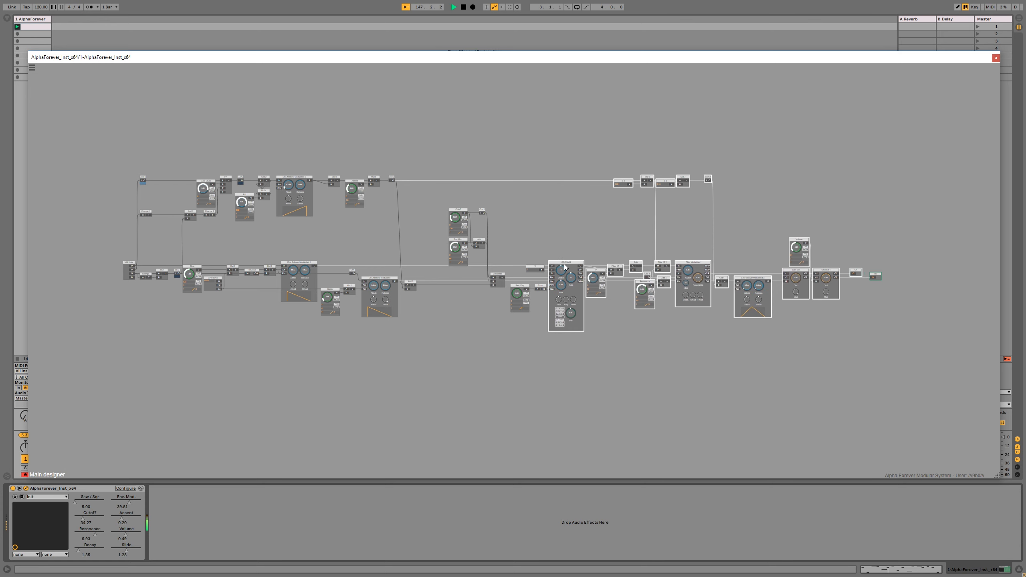
pyautogui.moveTo(919, 134); pyautogui.dragTo(508, 356)
pyautogui.moveTo(564, 263); pyautogui.dragTo(563, 263)
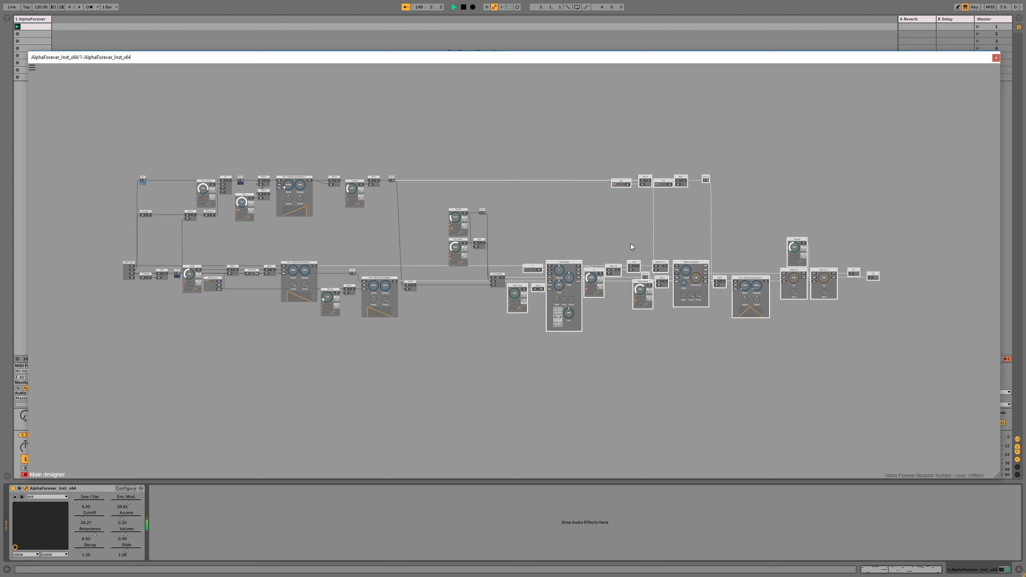
# Step: Move the Cutoff and Env. Mod knobs, together with all downstream modules, closer to the preceding envelope section to compact the patch
pyautogui.moveTo(915, 119)
pyautogui.mouseDown()
pyautogui.moveTo(836, 185)
pyautogui.moveTo(448, 393)
pyautogui.mouseUp()
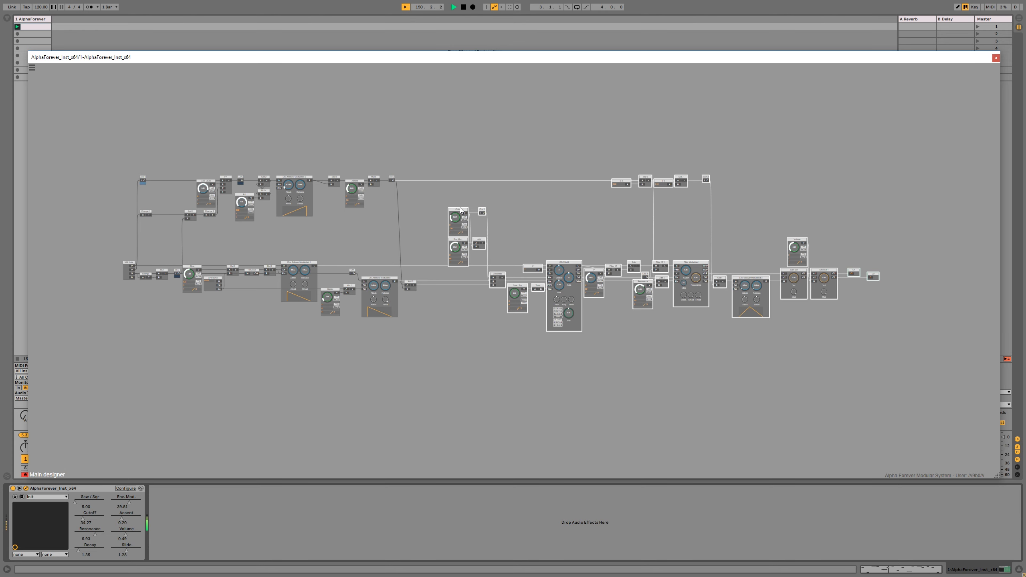
pyautogui.moveTo(458, 213); pyautogui.dragTo(417, 209)
pyautogui.moveTo(419, 158); pyautogui.dragTo(454, 182)
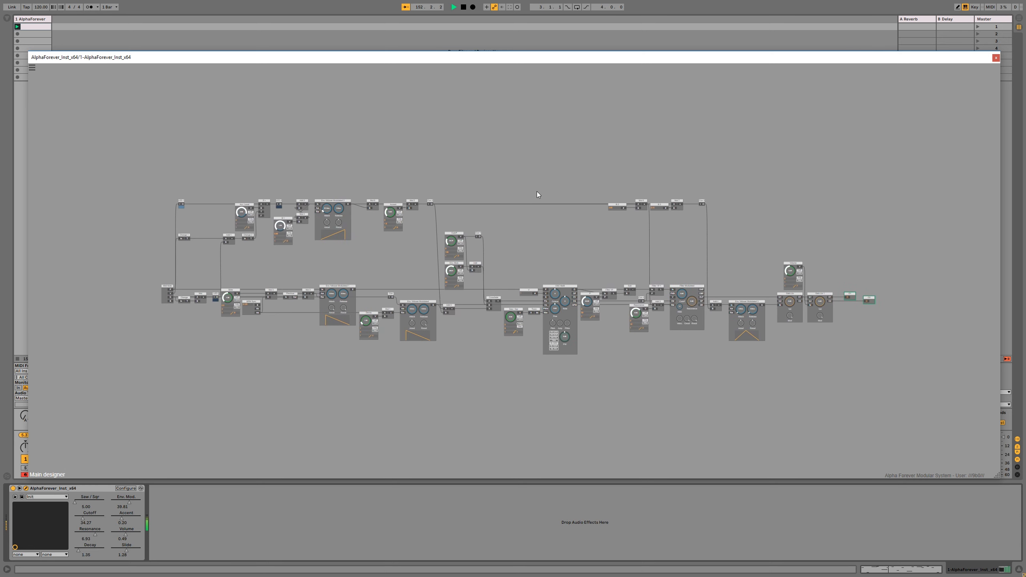
pyautogui.scroll(5, 537, 195)
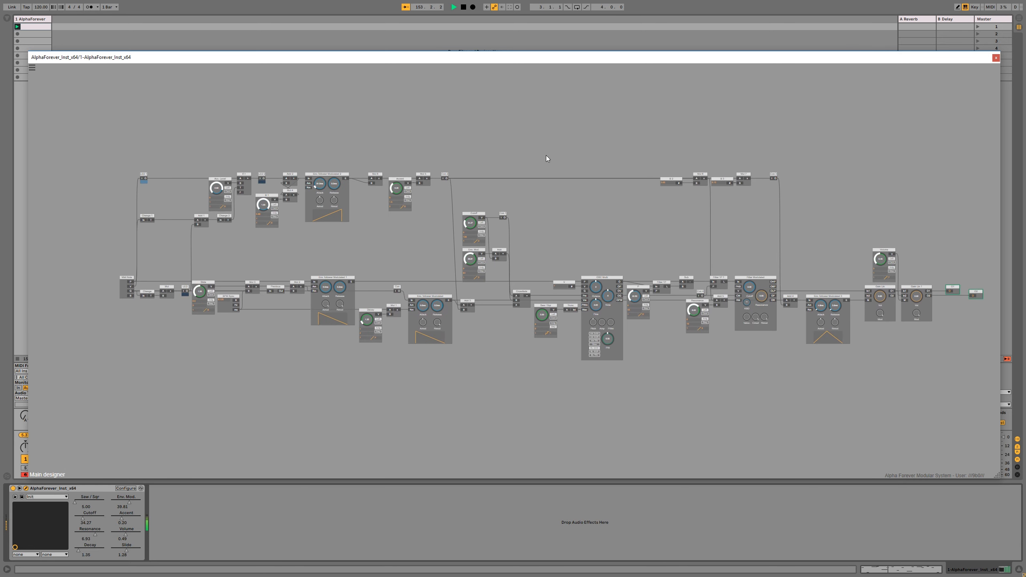